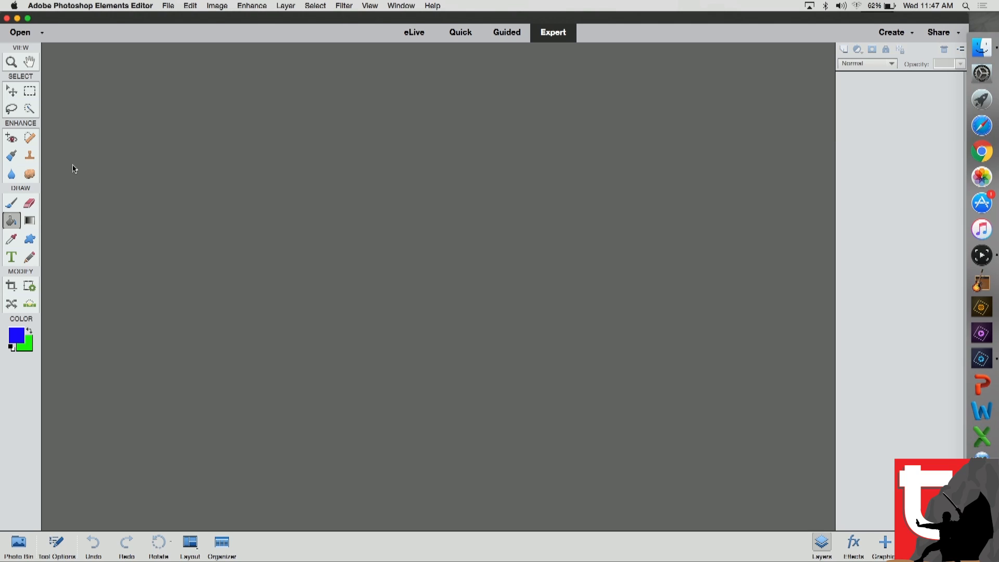
# - Start a new blank file and name it "Call of Duty Video"
pyautogui.click(167, 6)
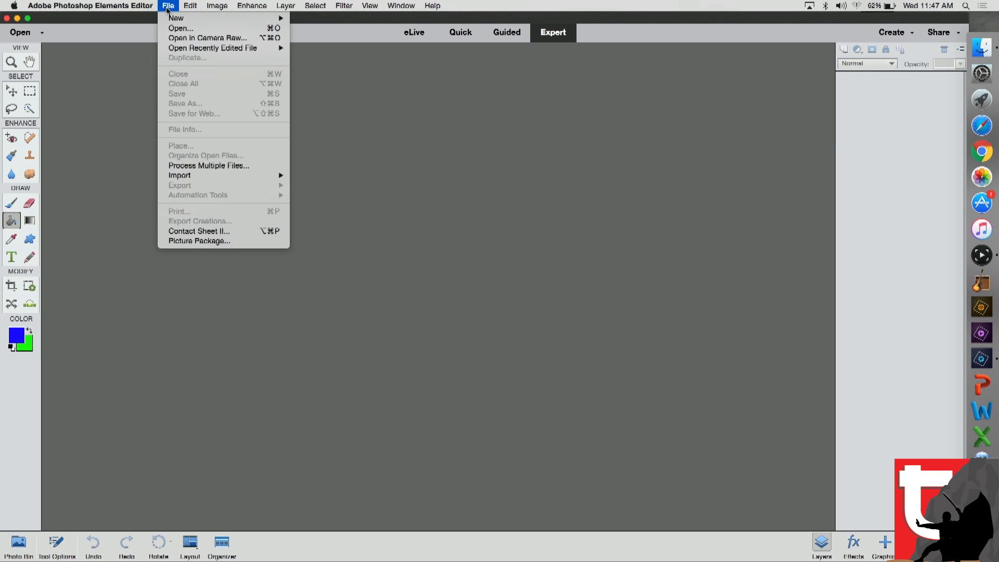
pyautogui.moveTo(178, 19)
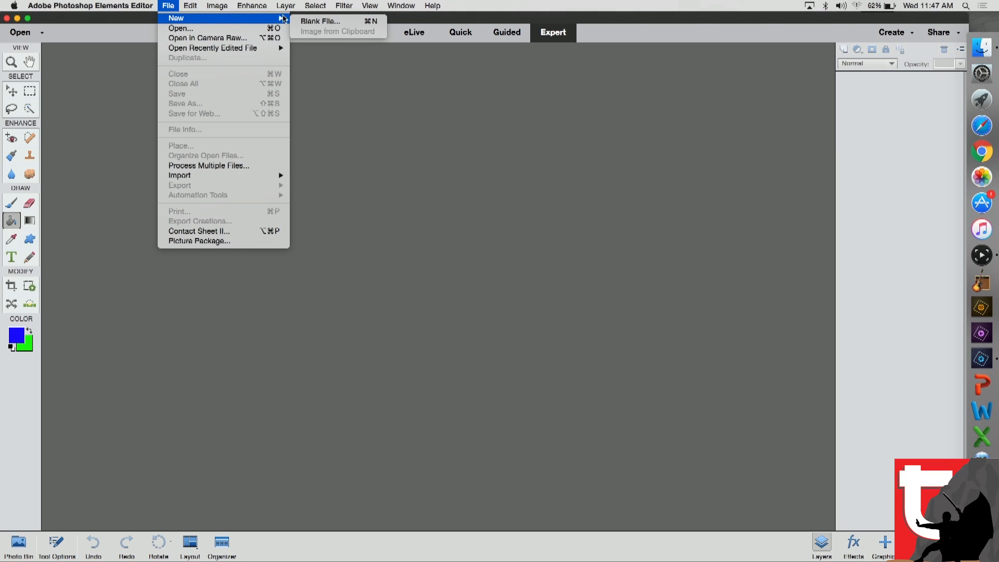
pyautogui.click(311, 21)
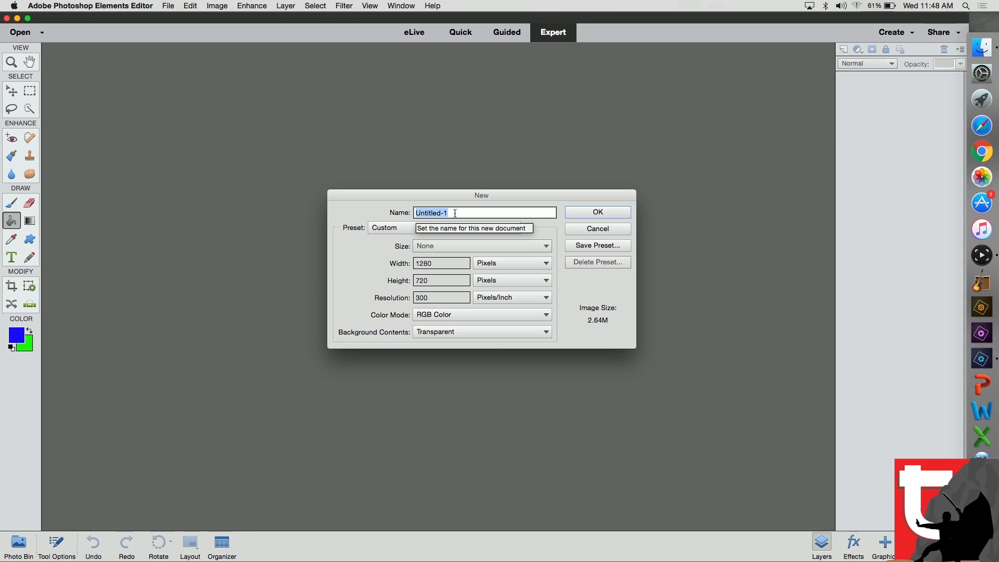
pyautogui.press('BackSpace')
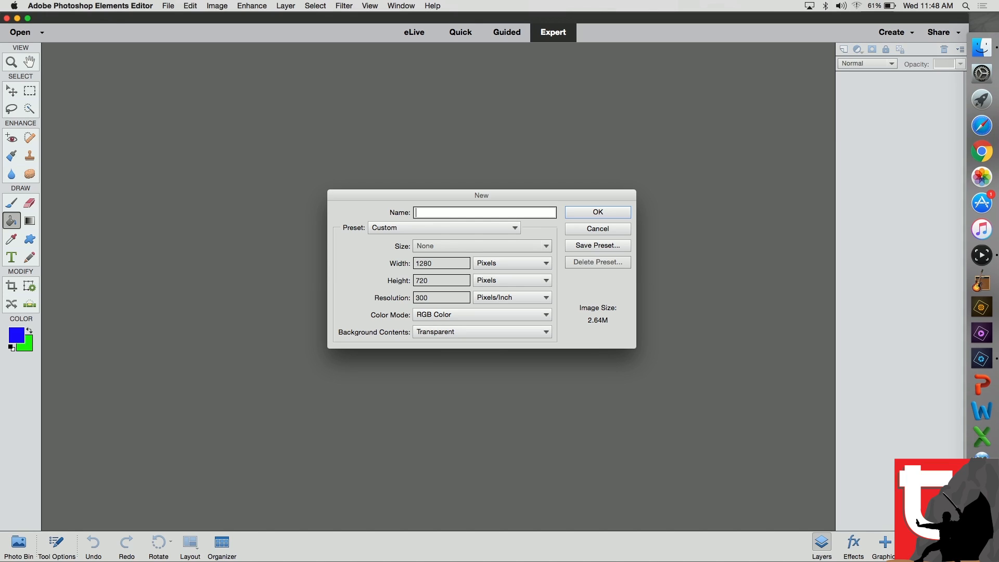
pyautogui.write('Call of Duty Video')
# - Set the new document's width to 1280 and height to 720, both in pixels
pyautogui.moveTo(417, 266); pyautogui.dragTo(435, 264)
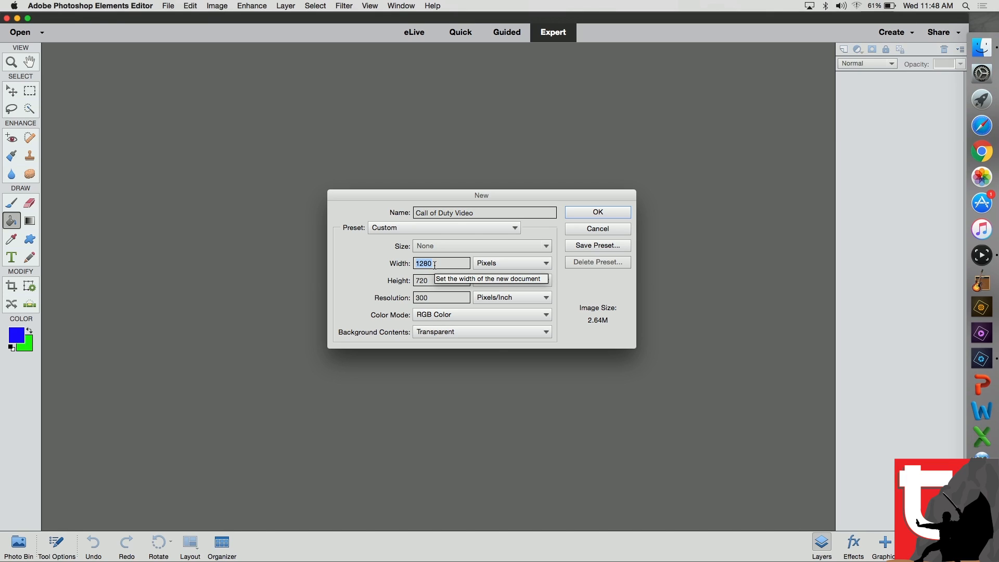
pyautogui.moveTo(417, 281); pyautogui.dragTo(422, 280)
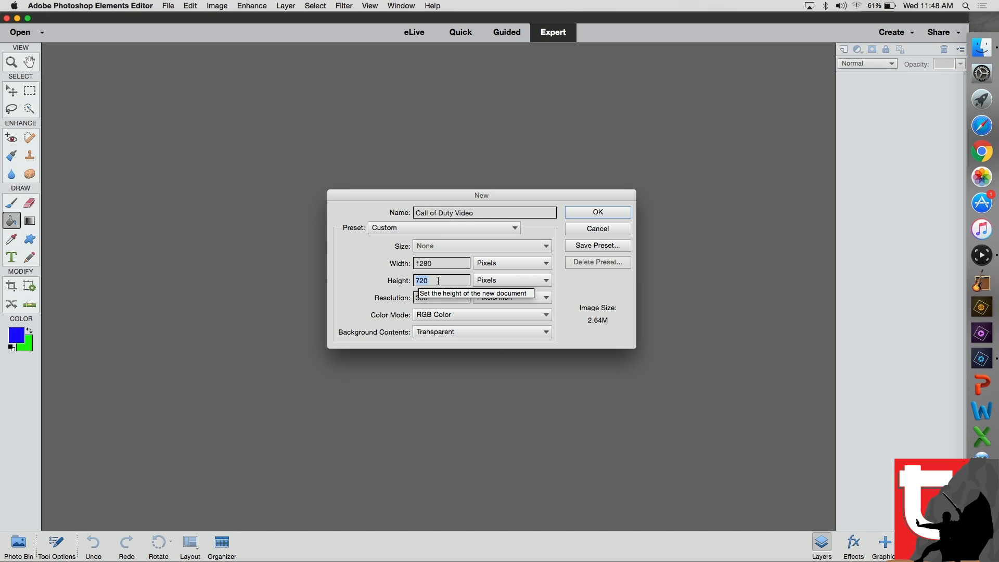
pyautogui.click(544, 263)
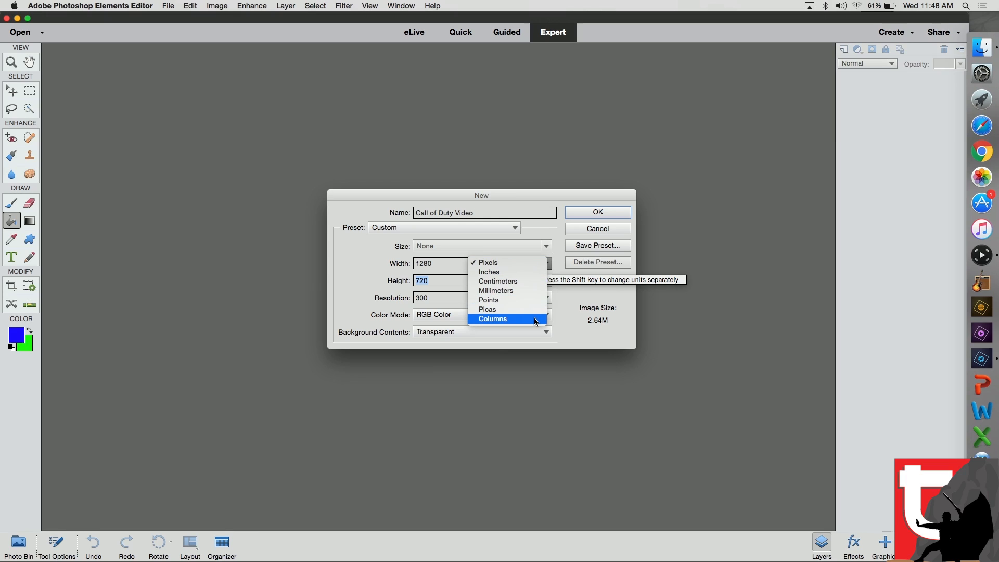
pyautogui.click(539, 263)
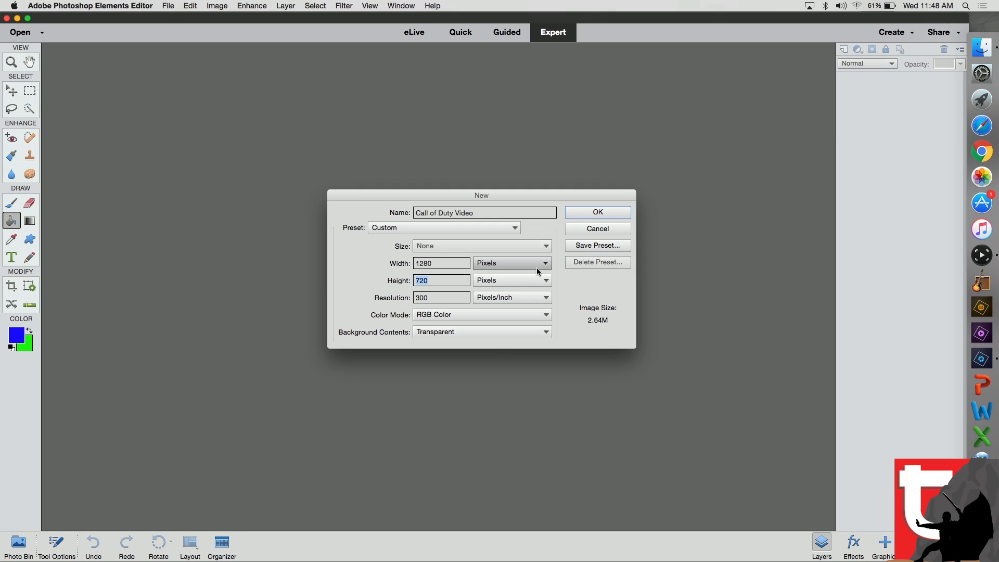
pyautogui.click(540, 281)
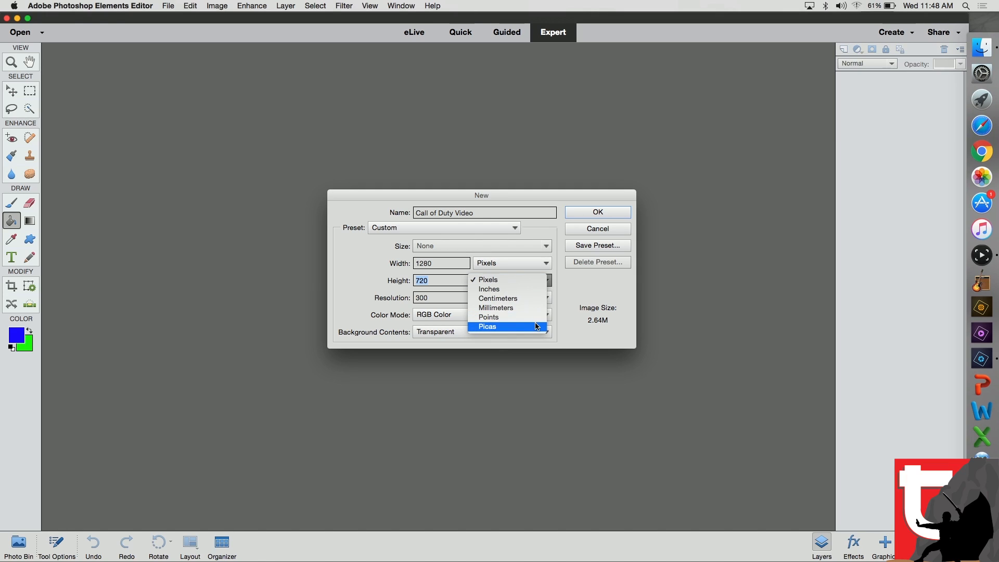
pyautogui.click(537, 281)
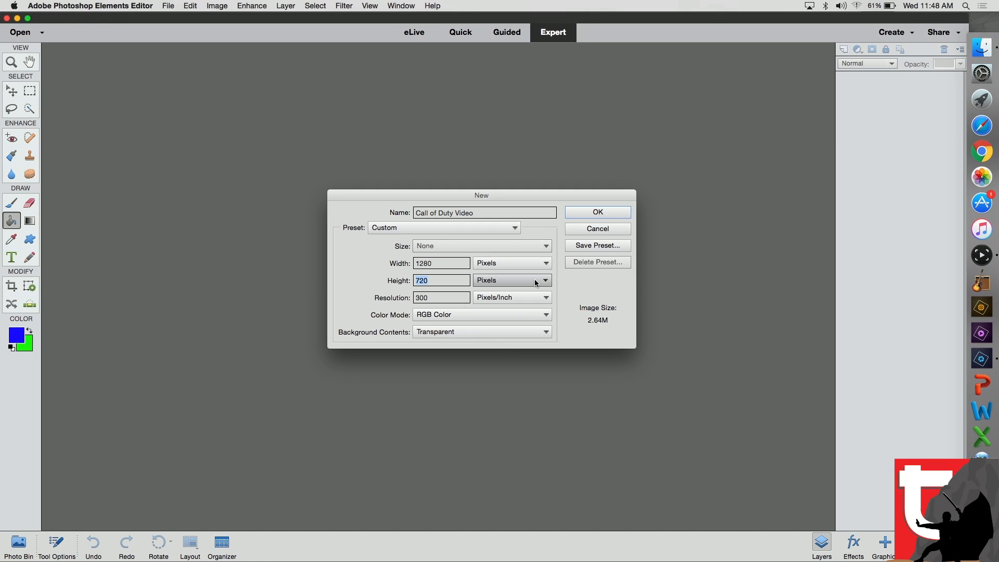
# - Set the new document's resolution to 300 Pixels/Inch
pyautogui.moveTo(435, 297); pyautogui.dragTo(421, 298)
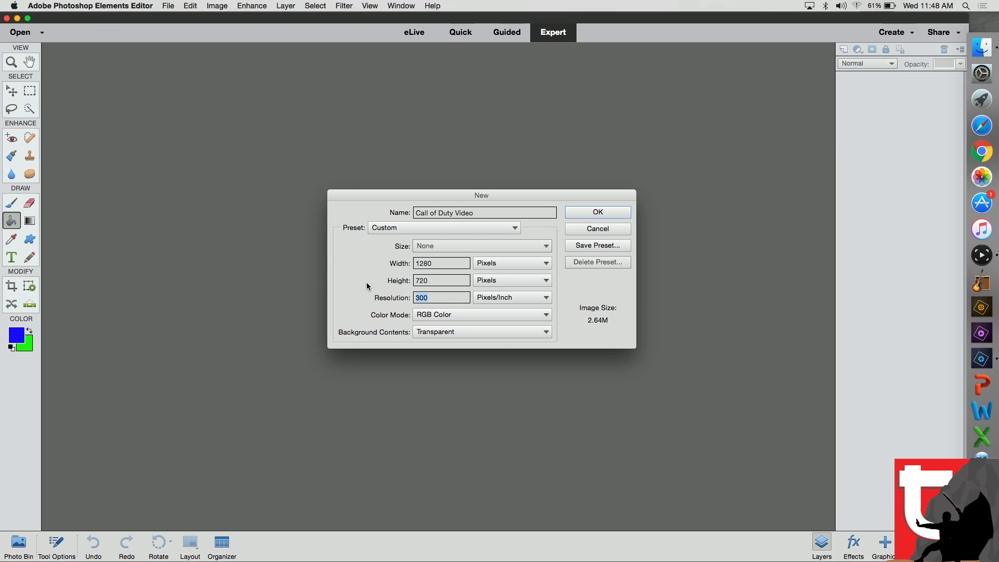
pyautogui.click(323, 282)
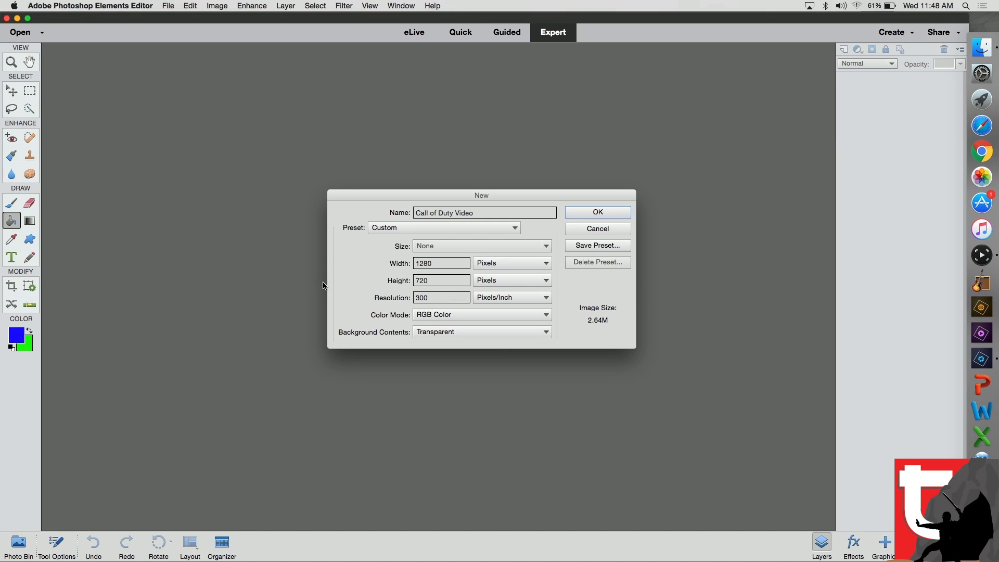
pyautogui.click(546, 298)
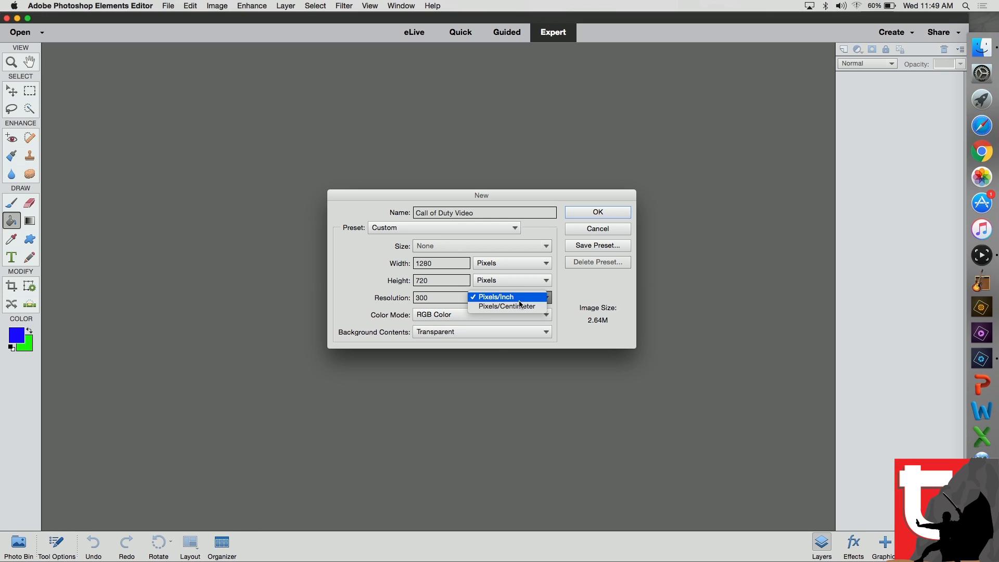
pyautogui.click(354, 272)
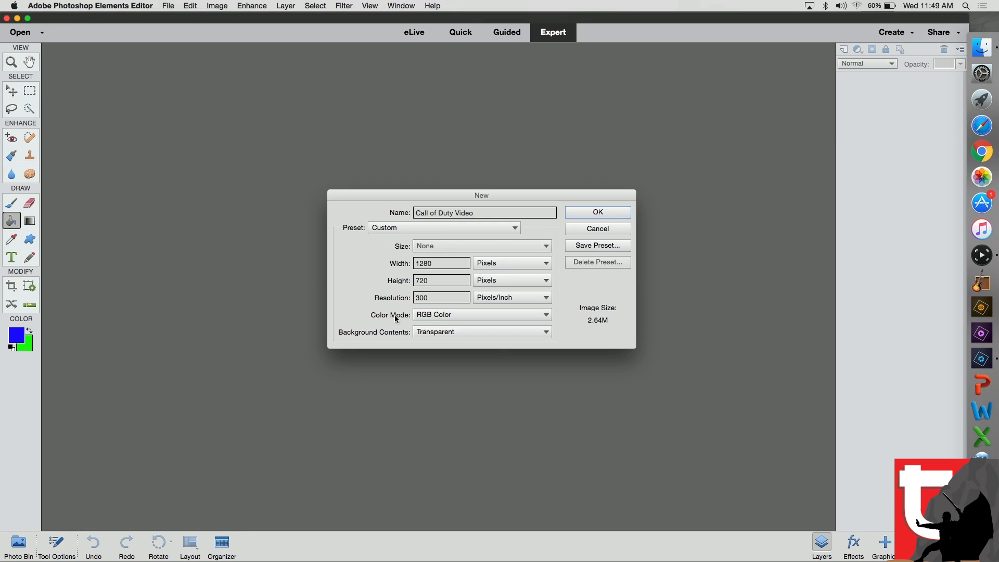
# - Create the document in RGB Color mode with Transparent background contents and activate the Move tool
pyautogui.click(452, 315)
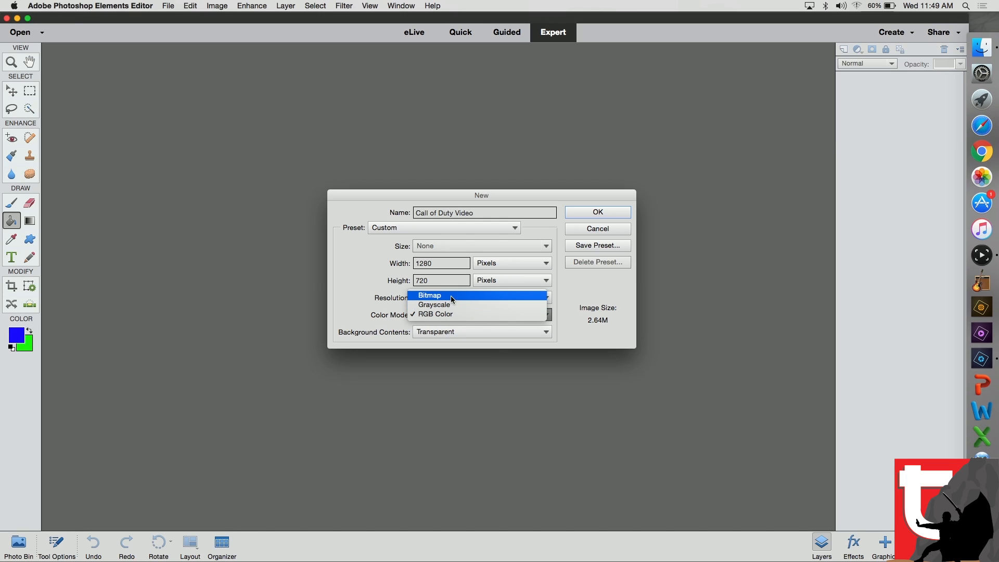
pyautogui.click(456, 314)
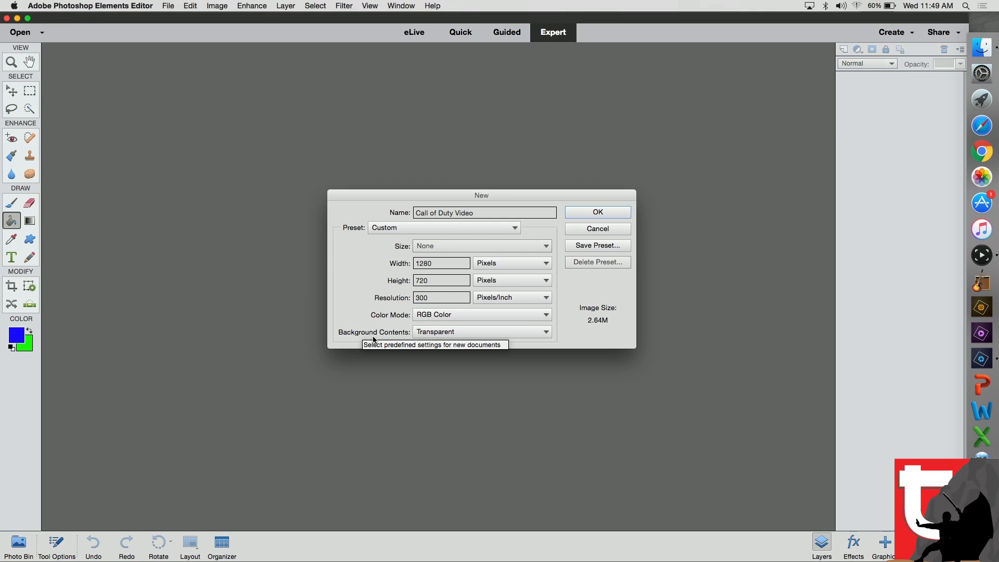
pyautogui.click(497, 332)
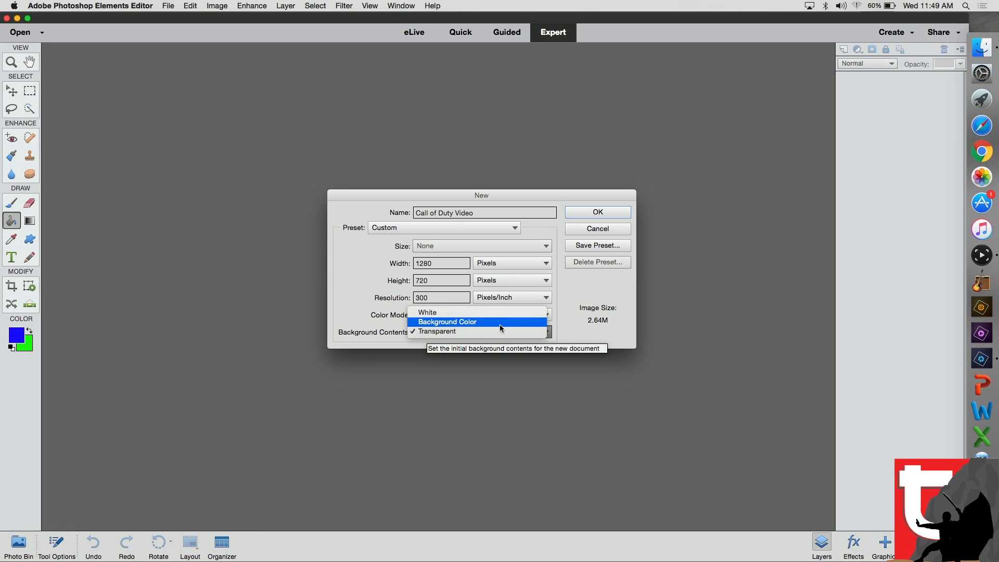
pyautogui.click(448, 334)
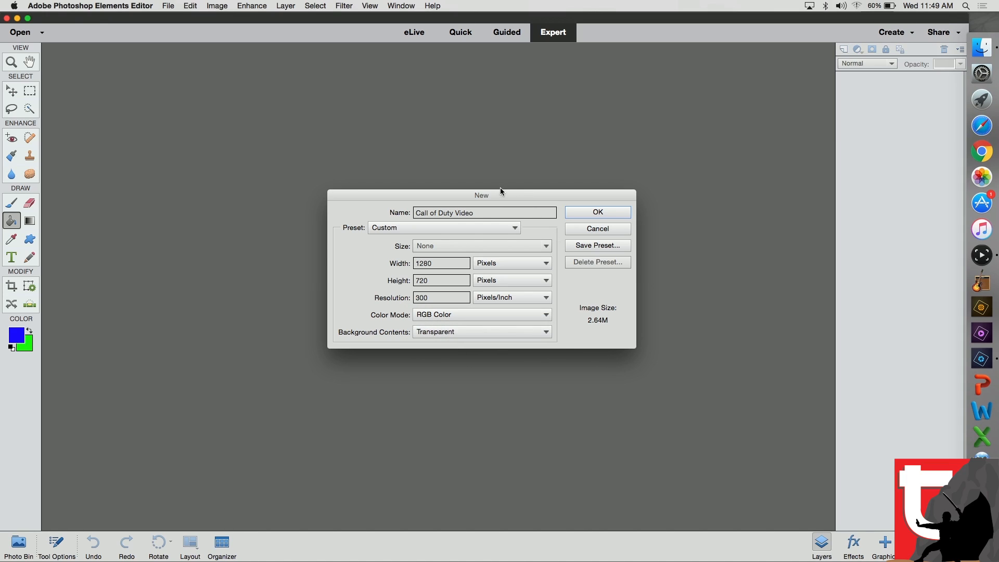
pyautogui.moveTo(478, 213); pyautogui.dragTo(387, 208)
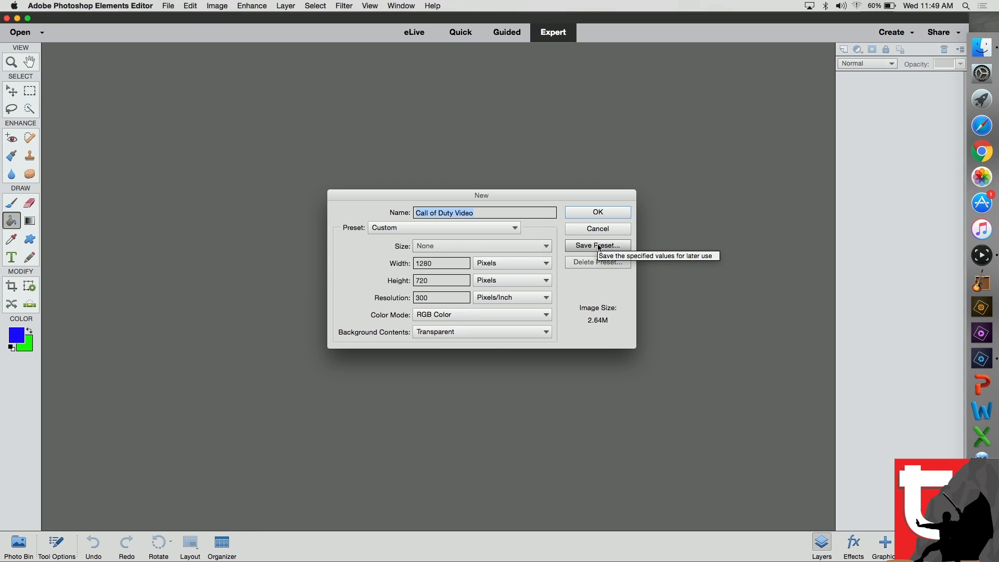
pyautogui.click(607, 213)
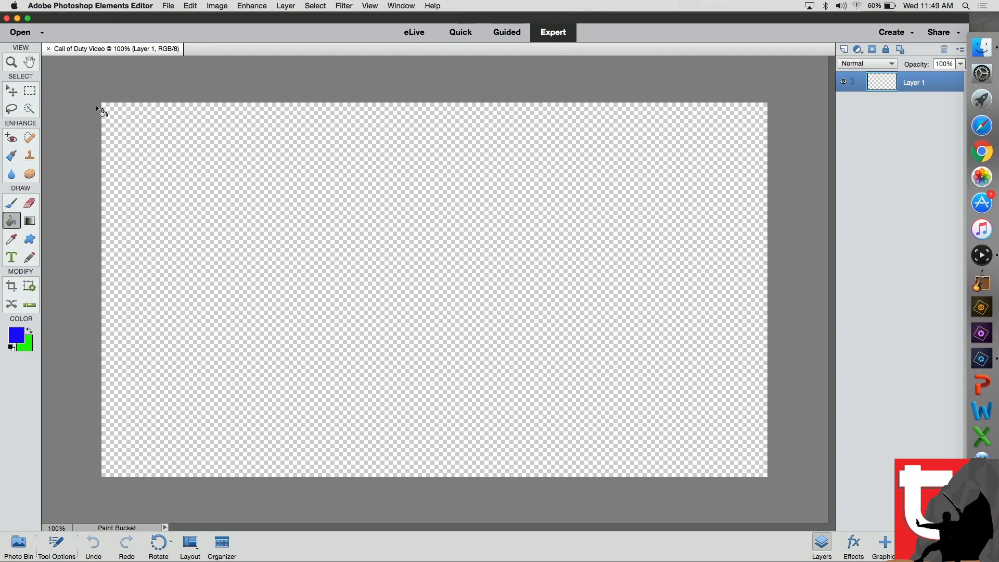
pyautogui.click(9, 95)
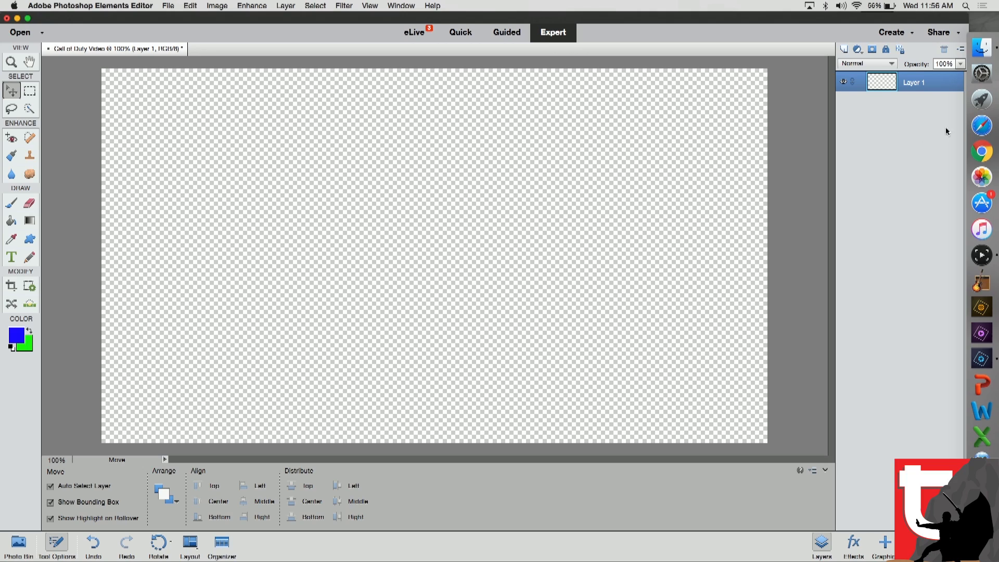
# - Switch to Safari, go to google.com and make the browser window full screen
pyautogui.click(974, 128)
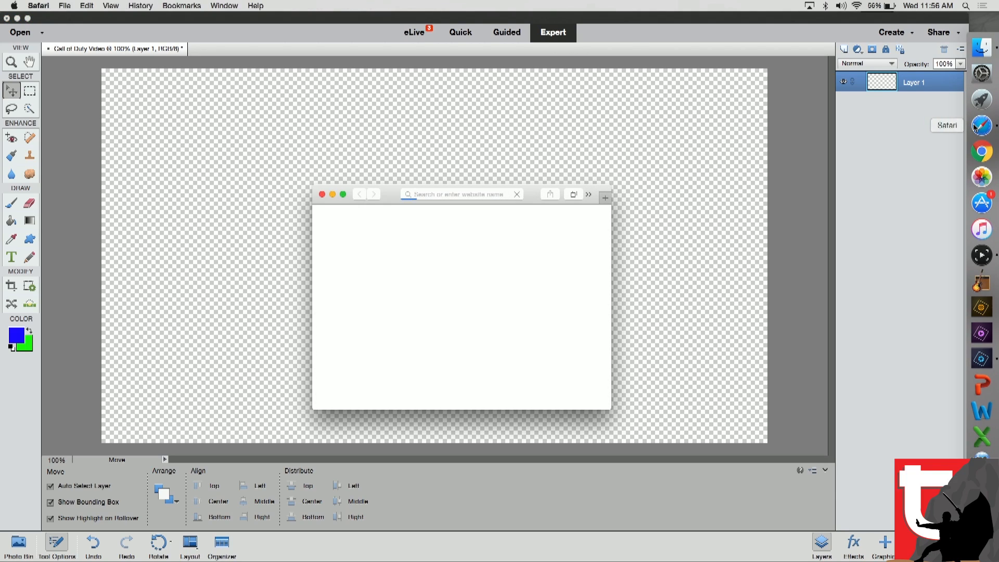
pyautogui.click(423, 193)
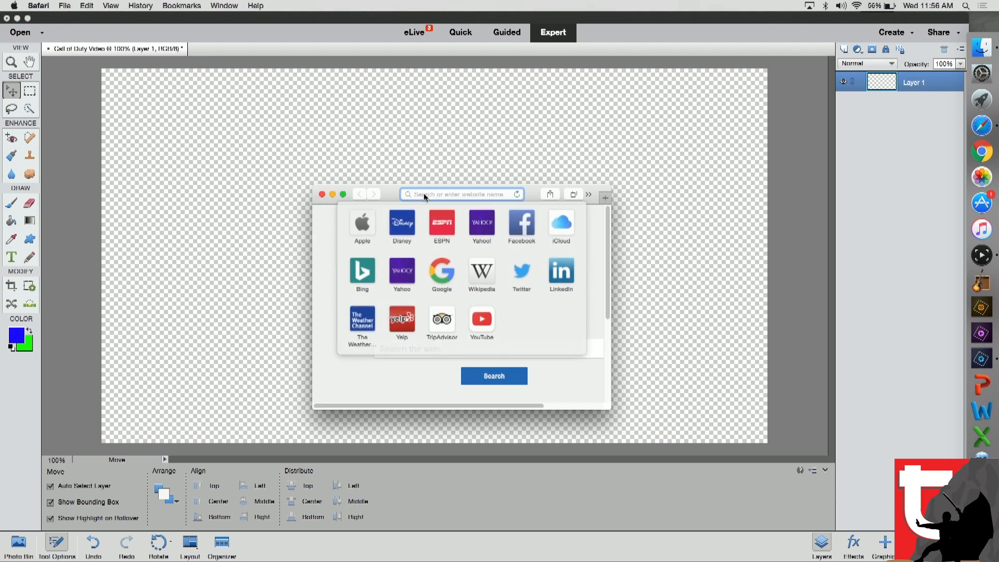
pyautogui.click(447, 271)
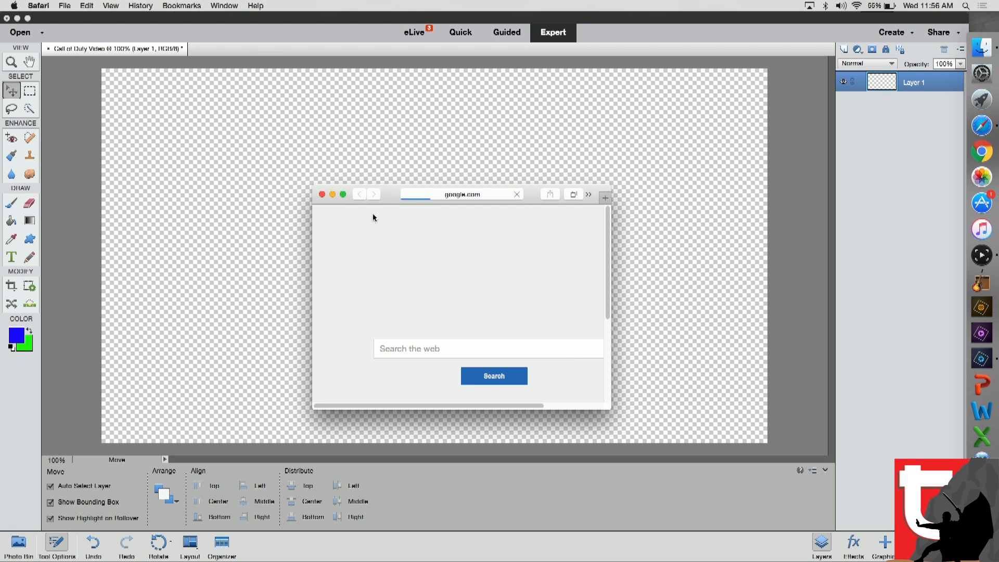
pyautogui.click(343, 195)
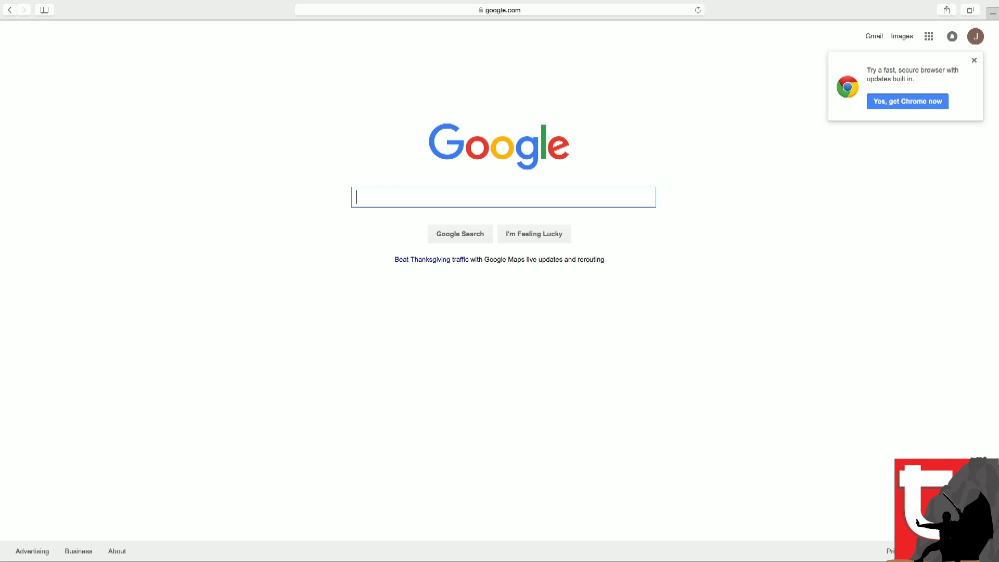
# - Search Google for "call of duty back ground" and show the image results
pyautogui.write('call of duty back')
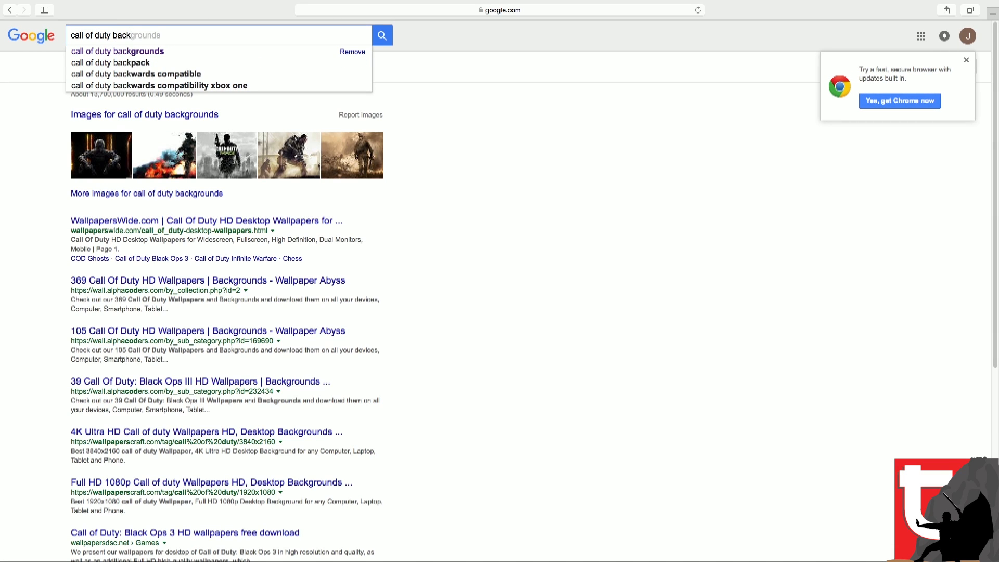
pyautogui.write(' ground')
pyautogui.press('Return')
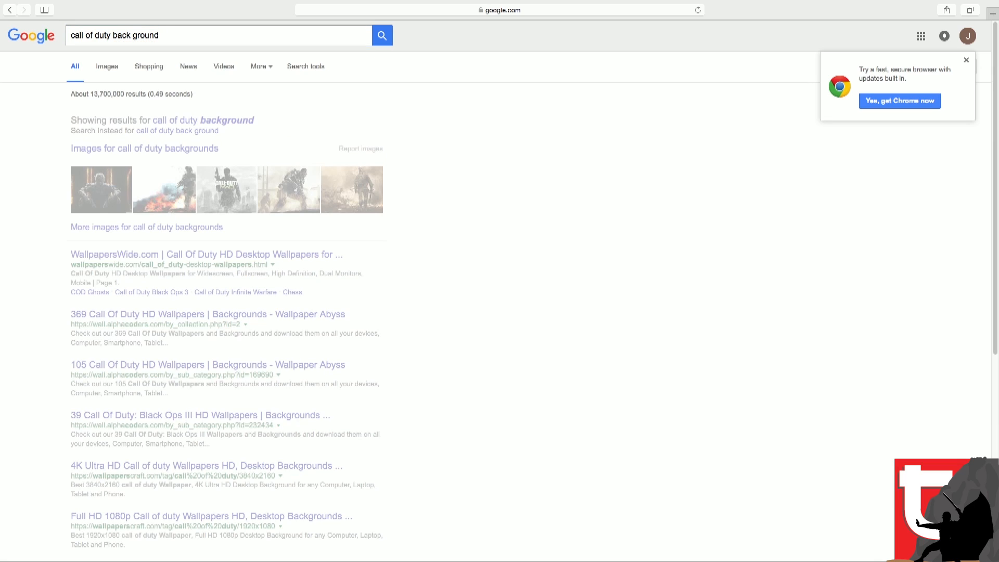
pyautogui.click(109, 67)
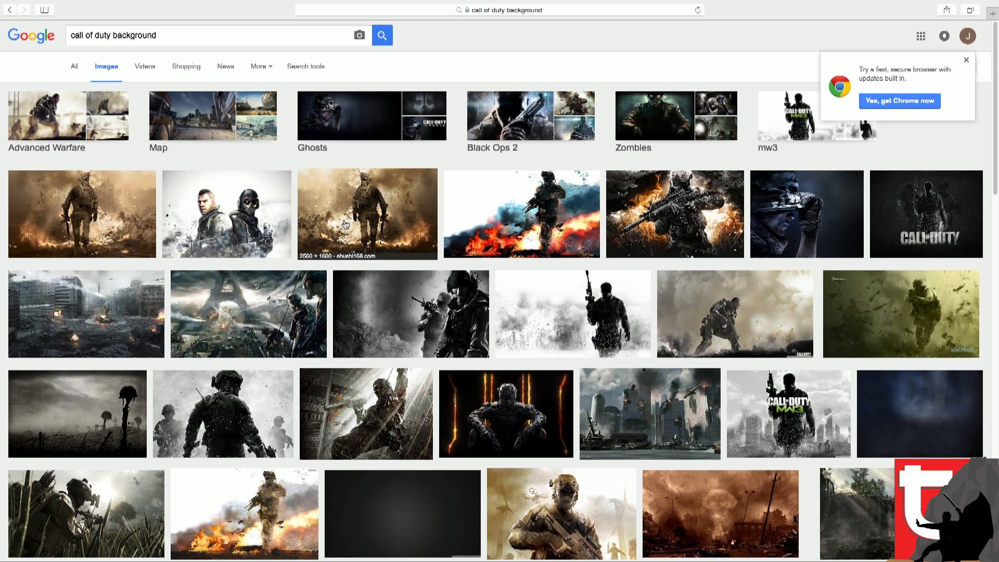
# - Save the 2560 × 1600 soldier image from shushi168.com to Documents as "Call of Duty background TN", replacing the existing file
pyautogui.rightClick(368, 201)
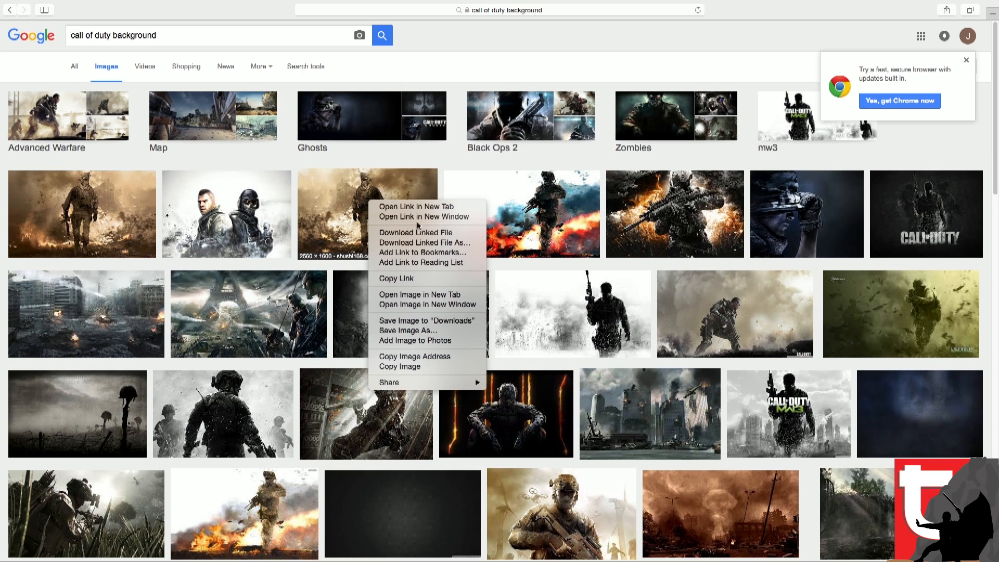
pyautogui.click(446, 334)
pyautogui.write('Call of Duty background TN')
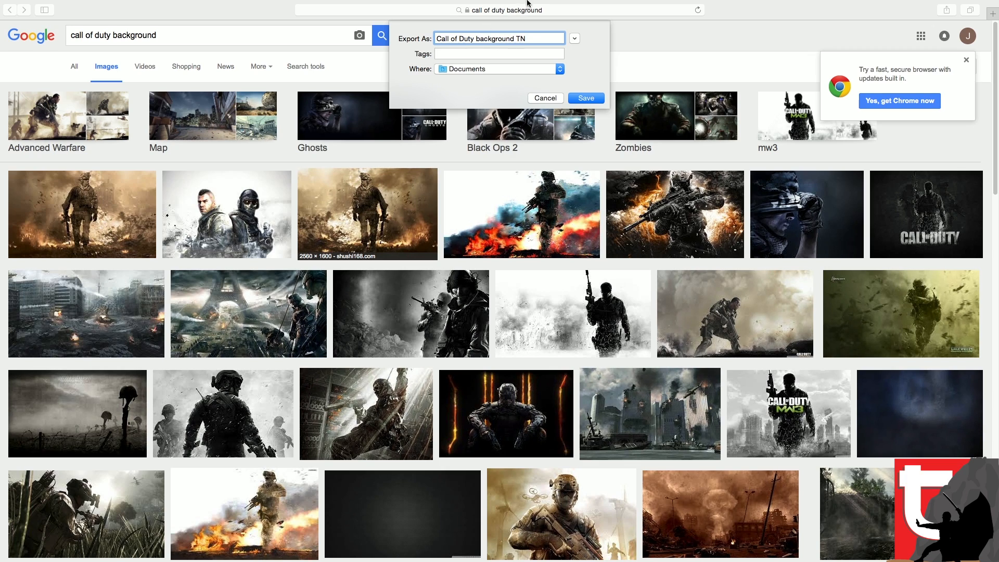
pyautogui.click(592, 98)
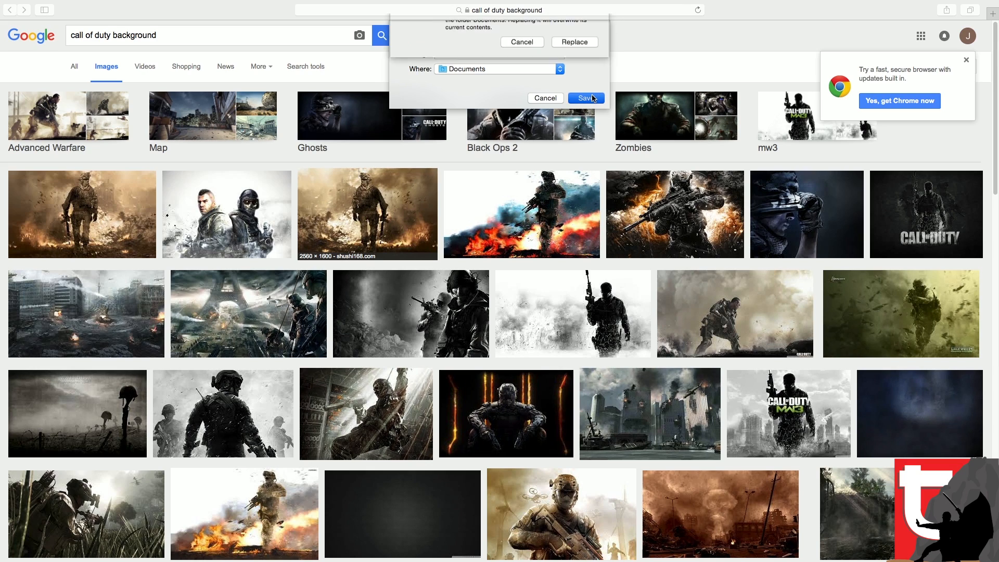
pyautogui.click(586, 98)
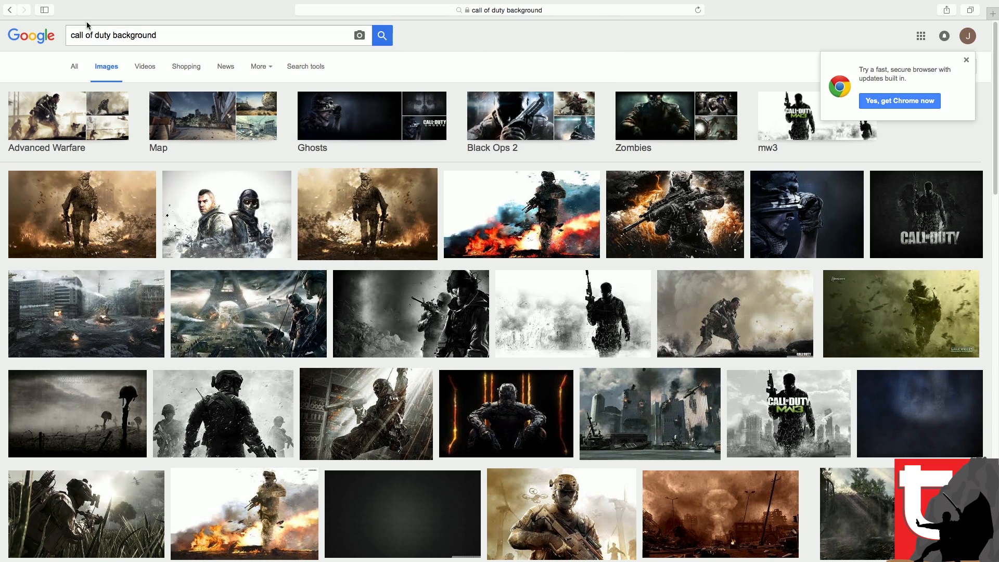
# - Take the Safari window out of full screen and switch back to Photoshop Elements Editor
pyautogui.moveTo(29, 2)
pyautogui.click(32, 21)
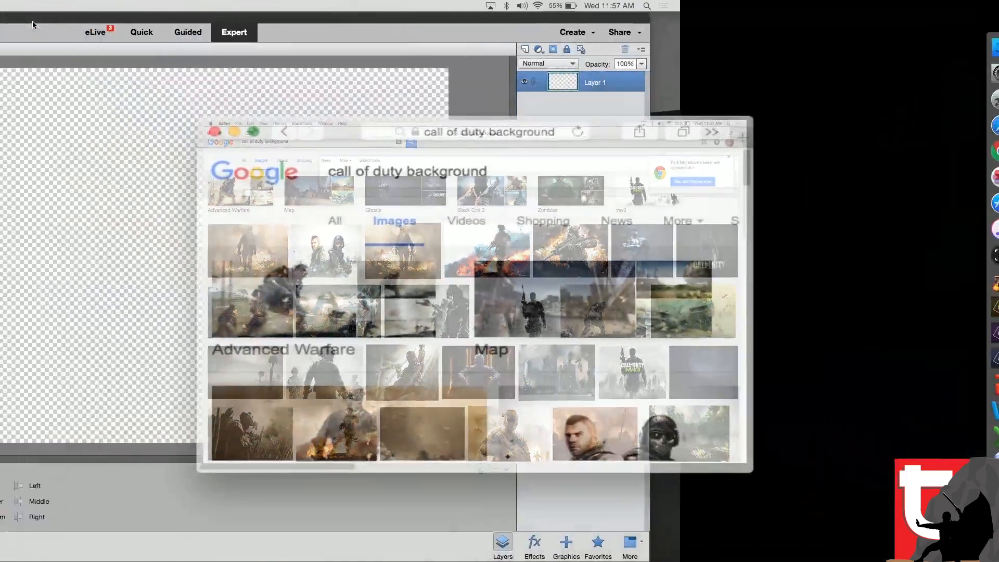
pyautogui.click(294, 38)
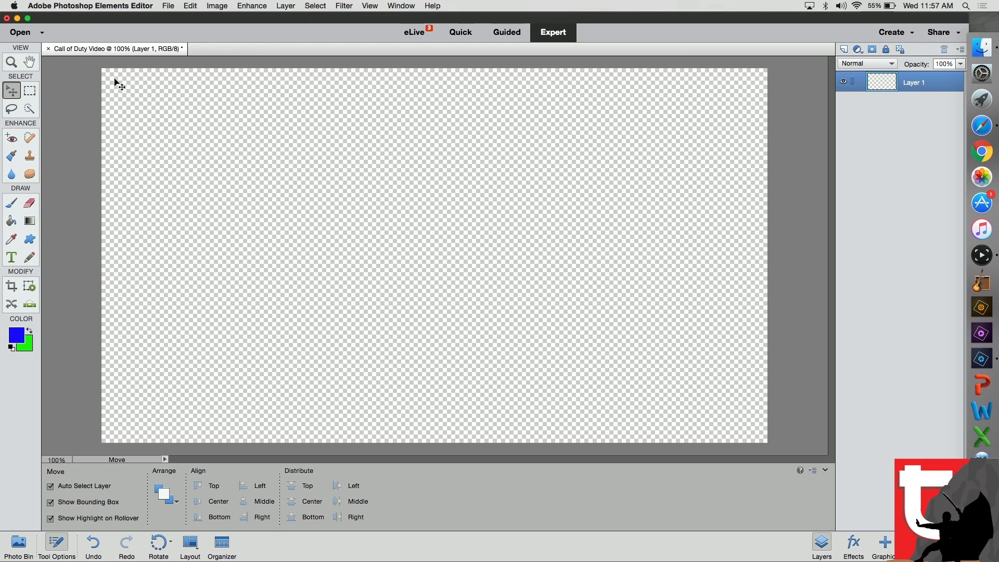
# - Open the "Call of Duty background TN" image from All My Files
pyautogui.click(21, 35)
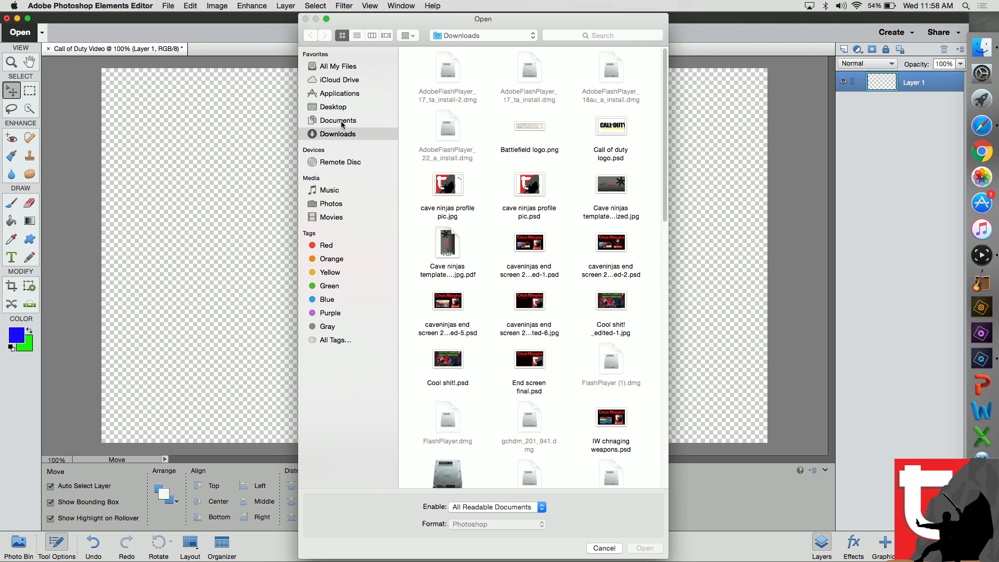
pyautogui.scroll(-3, 573, 211)
pyautogui.scroll(-5, 572, 216)
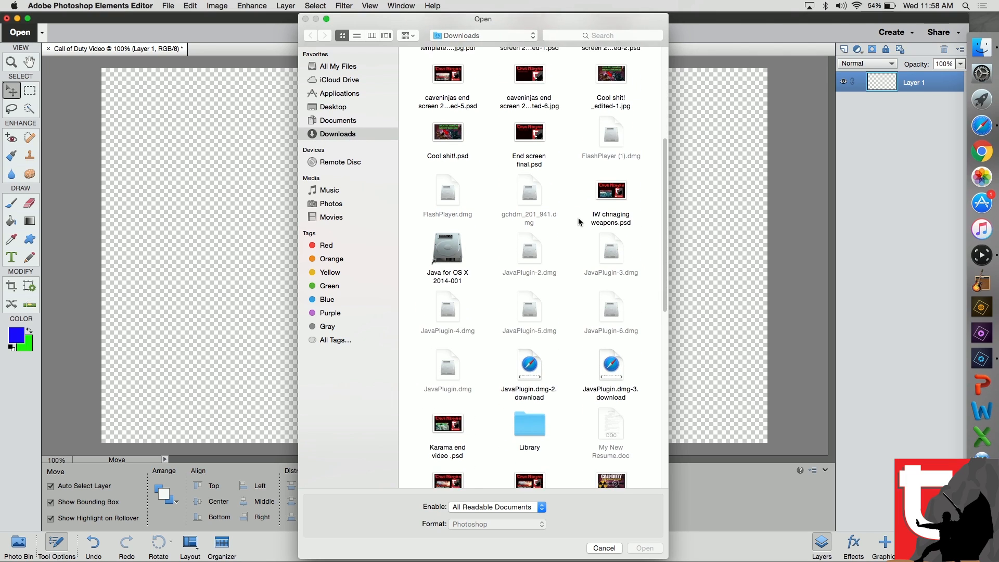
pyautogui.scroll(8, 580, 222)
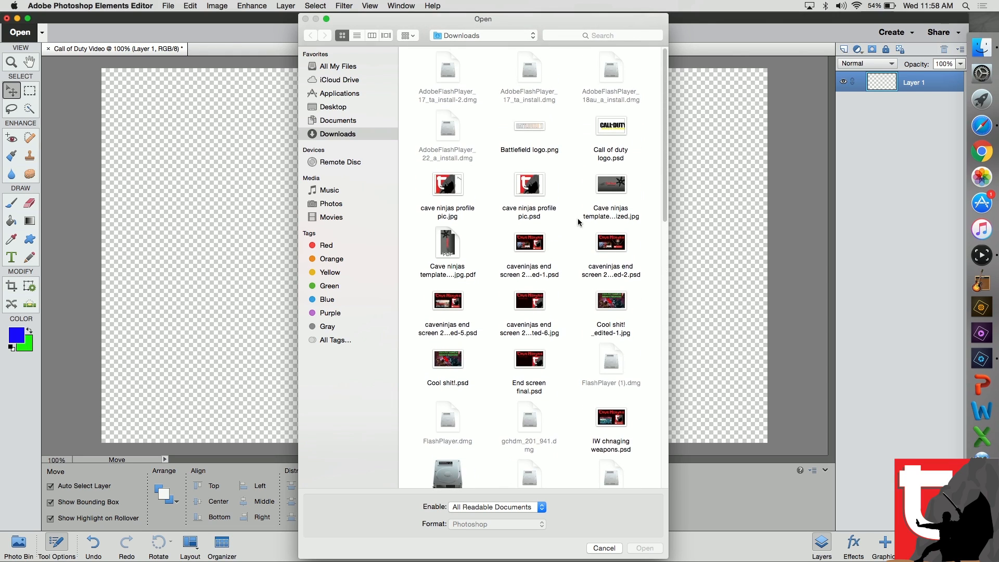
pyautogui.click(345, 65)
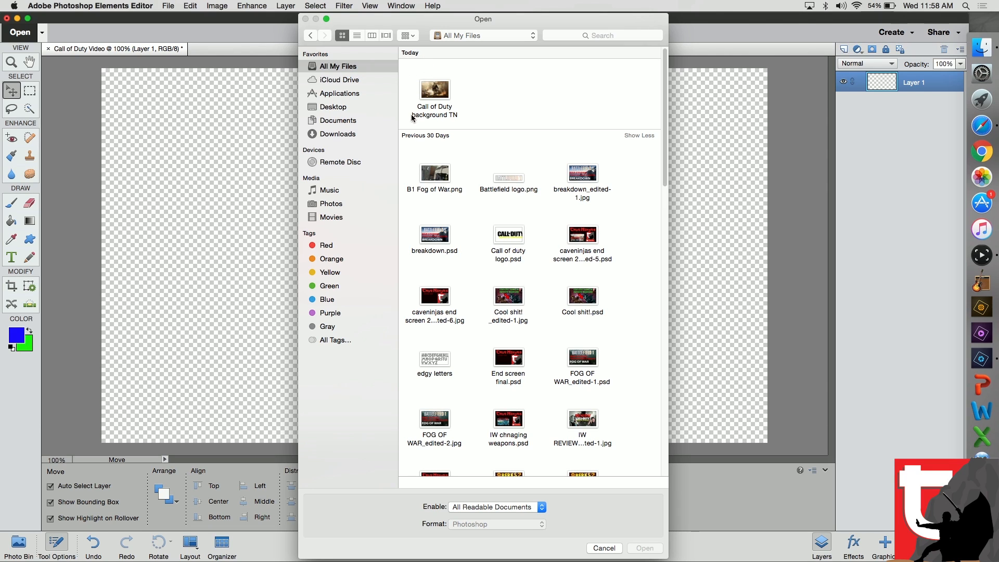
pyautogui.scroll(-10, 489, 154)
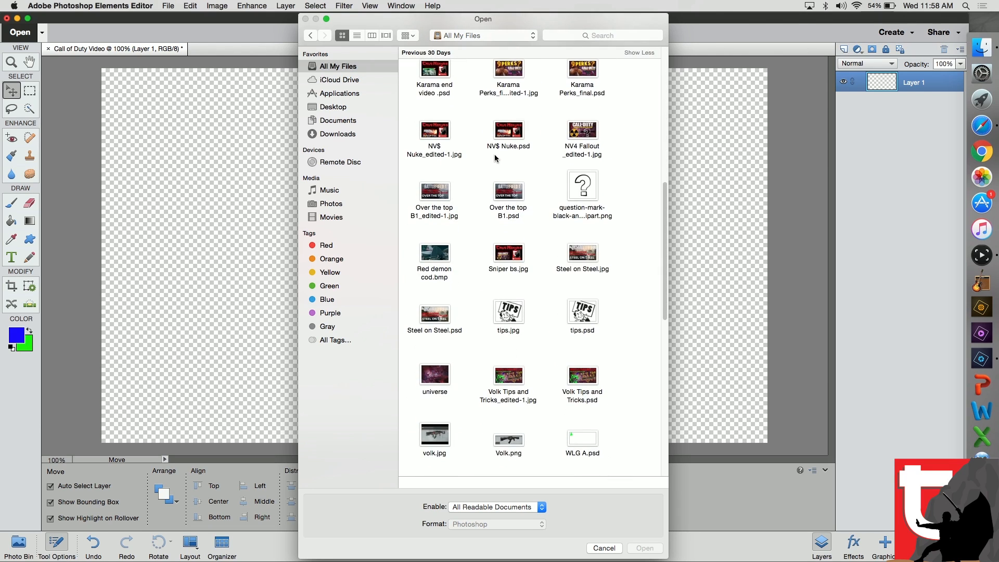
pyautogui.scroll(-8, 496, 158)
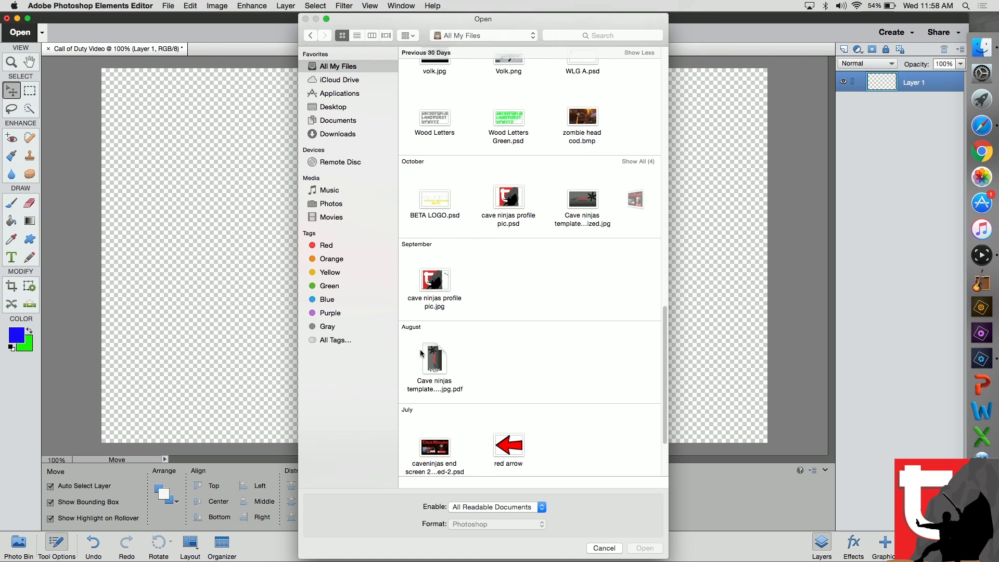
pyautogui.scroll(12, 471, 321)
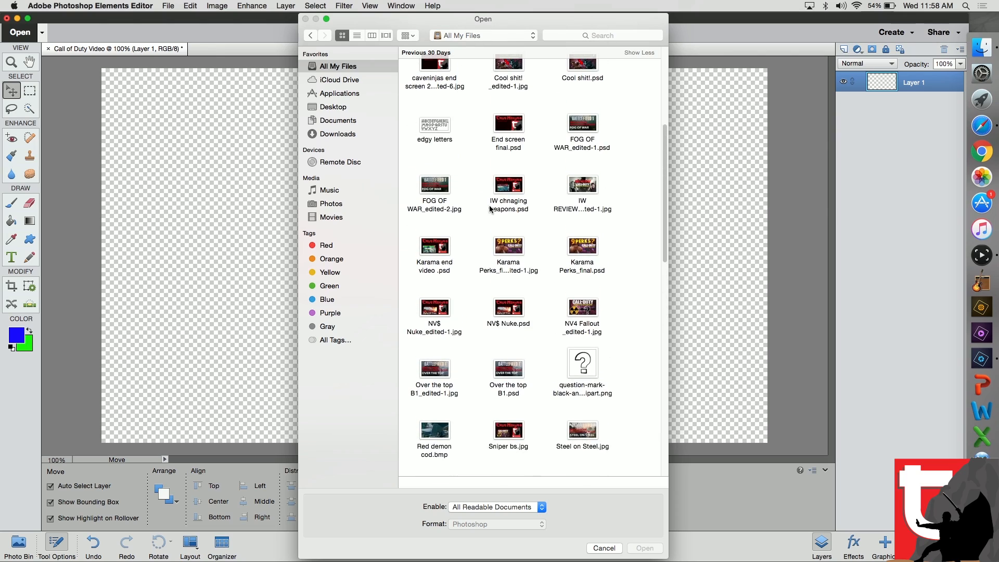
pyautogui.scroll(3, 489, 209)
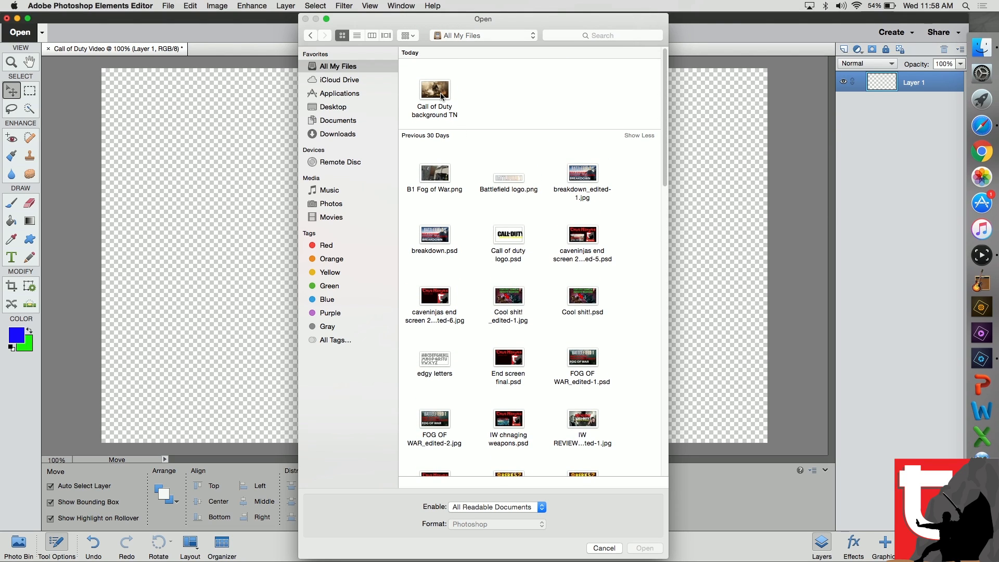
pyautogui.doubleClick(440, 94)
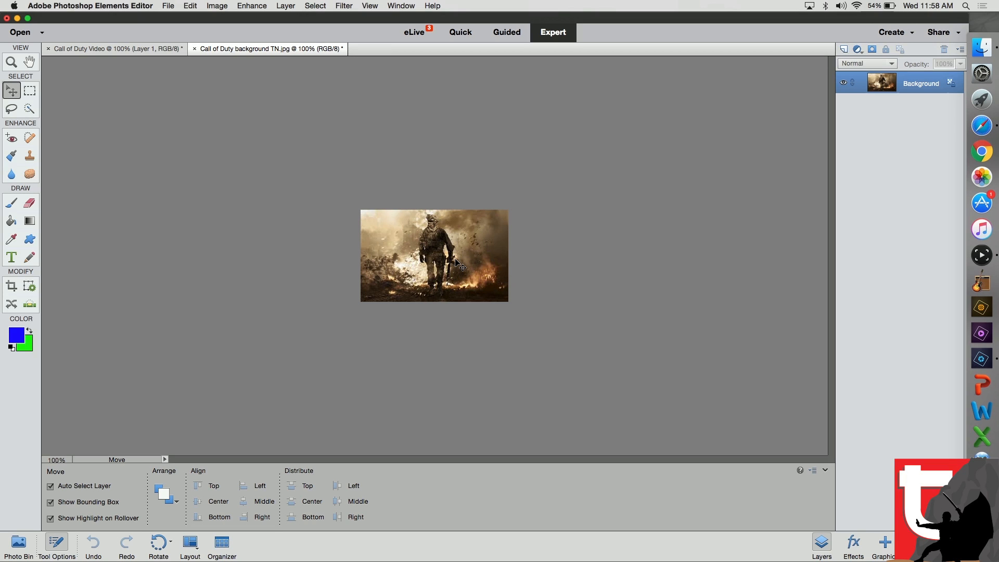
# - Copy the soldier image with the Move tool from its own document into the Call of Duty Video document as a new layer
pyautogui.click(160, 49)
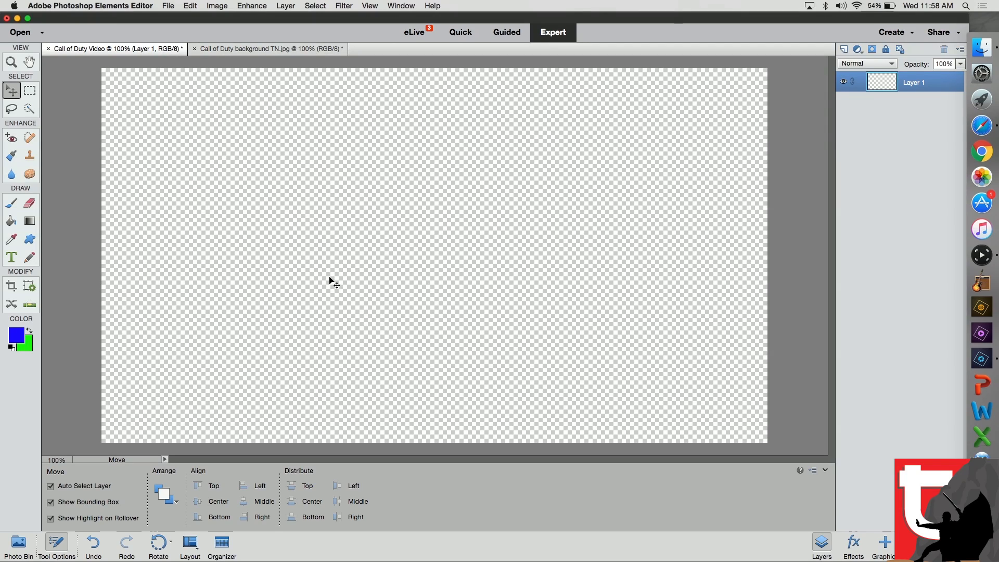
pyautogui.click(262, 52)
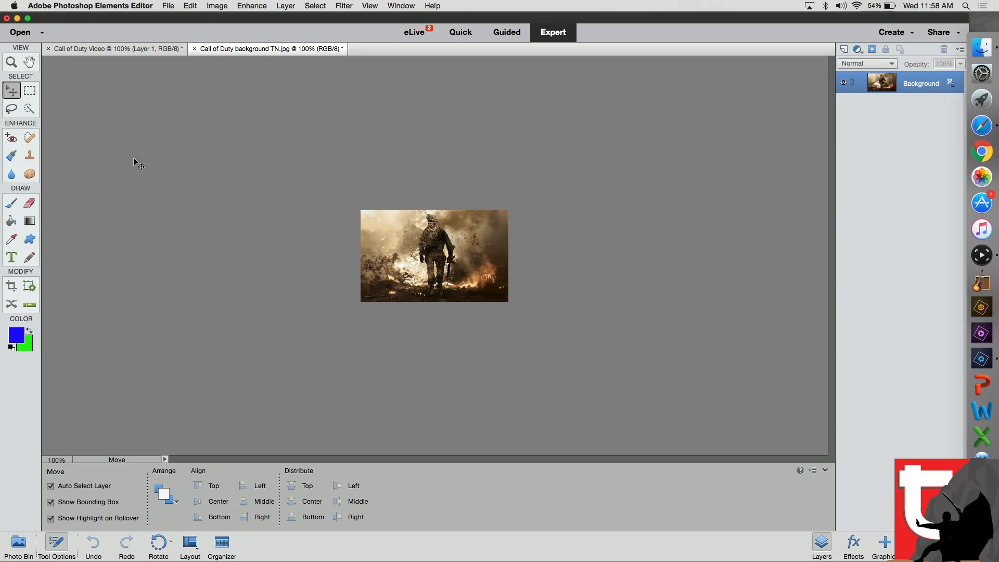
pyautogui.click(31, 92)
pyautogui.click(30, 110)
pyautogui.click(13, 110)
pyautogui.click(13, 93)
pyautogui.moveTo(440, 264); pyautogui.dragTo(142, 52)
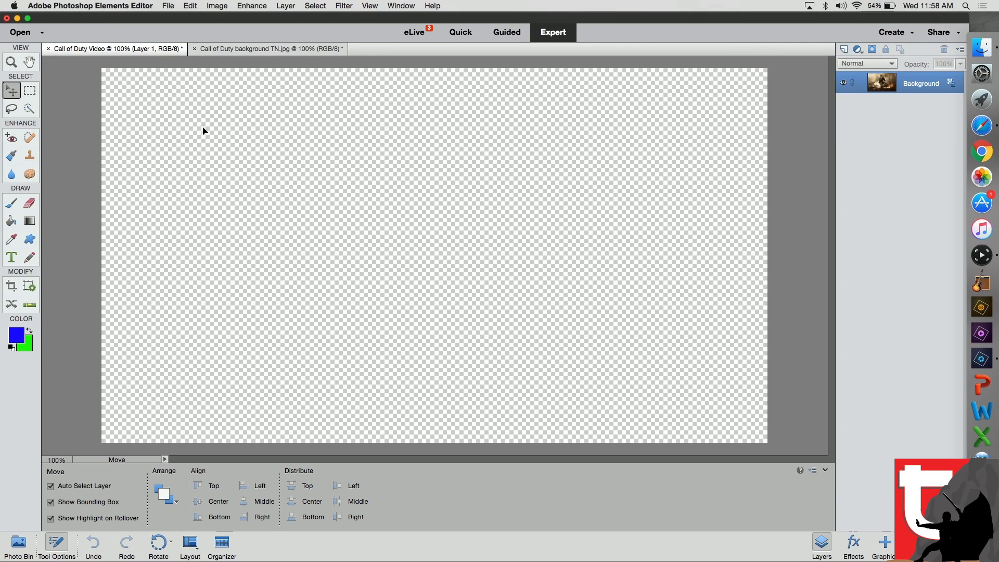
pyautogui.moveTo(367, 208); pyautogui.dragTo(455, 214)
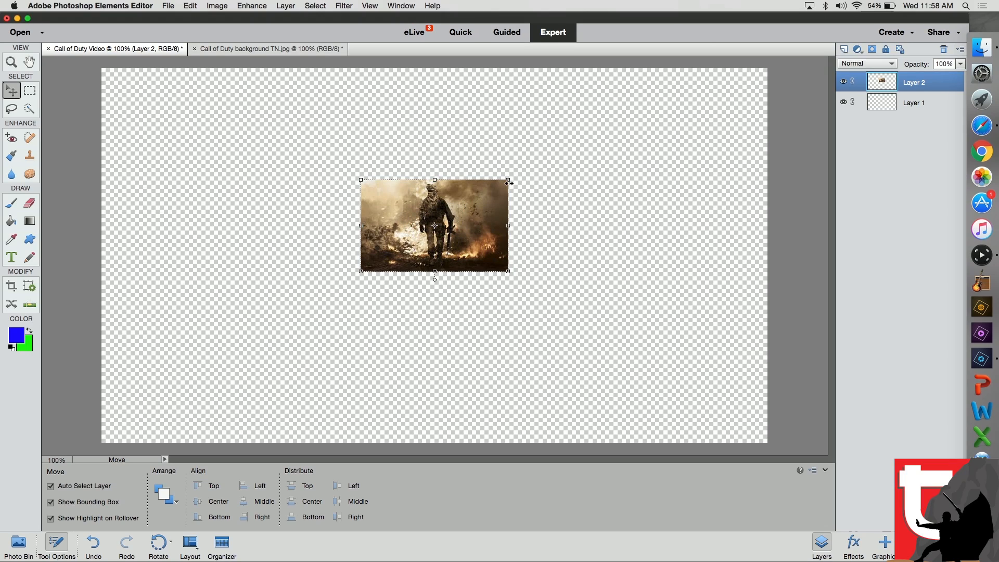
# - Enlarge the soldier image proportionally to about 371% and centre it on the canvas
pyautogui.moveTo(509, 180); pyautogui.dragTo(708, 82)
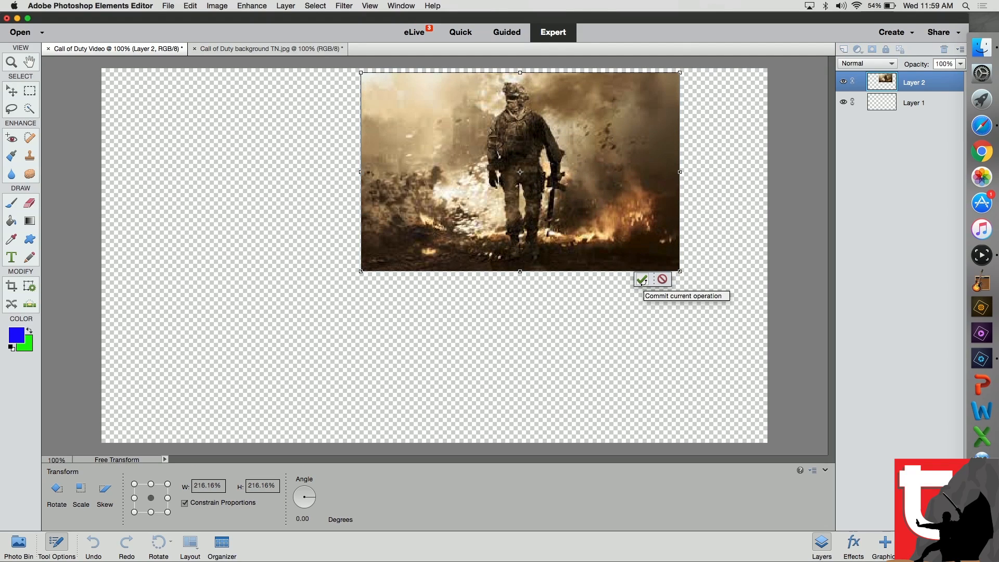
pyautogui.moveTo(360, 272); pyautogui.dragTo(131, 414)
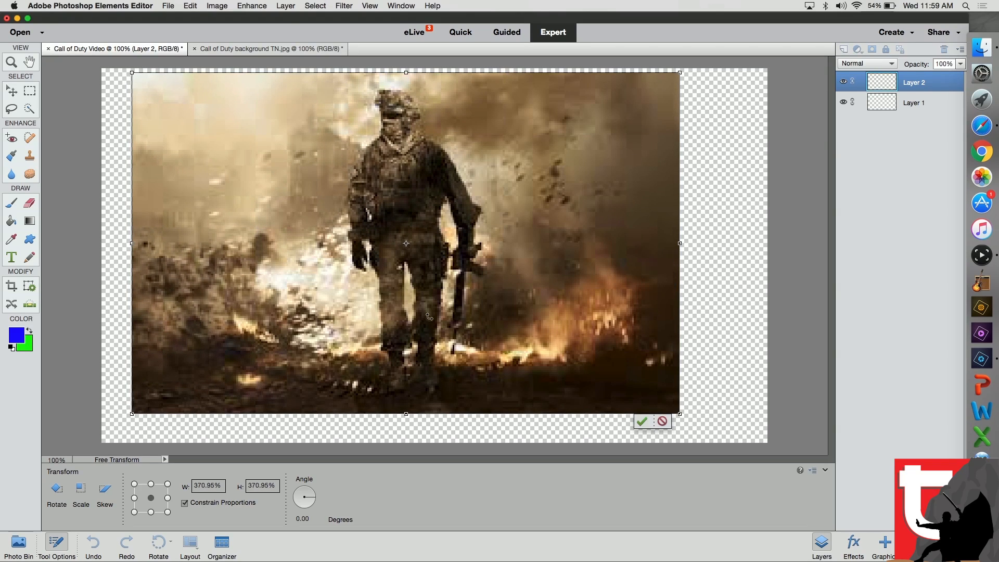
pyautogui.click(641, 421)
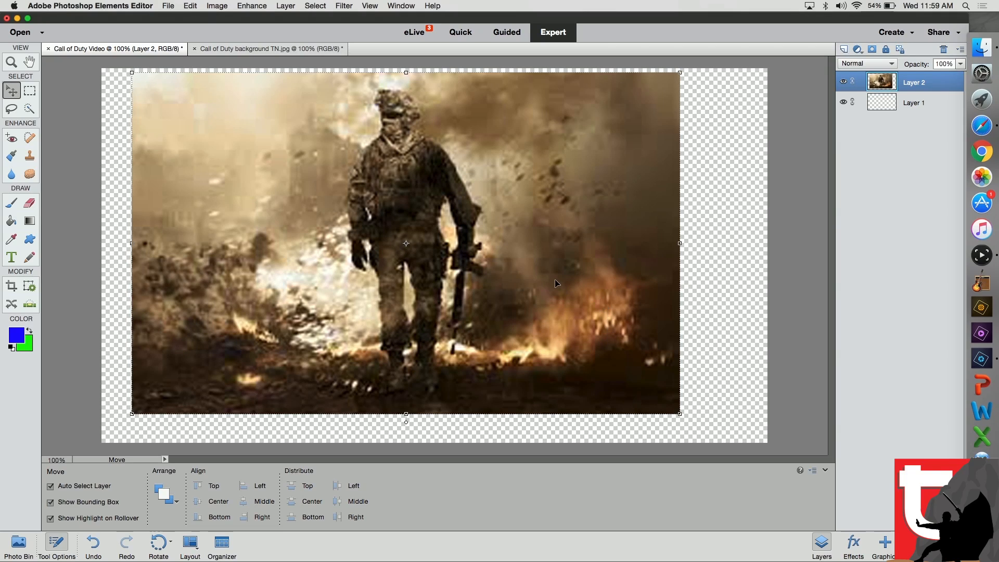
pyautogui.moveTo(459, 229); pyautogui.dragTo(495, 238)
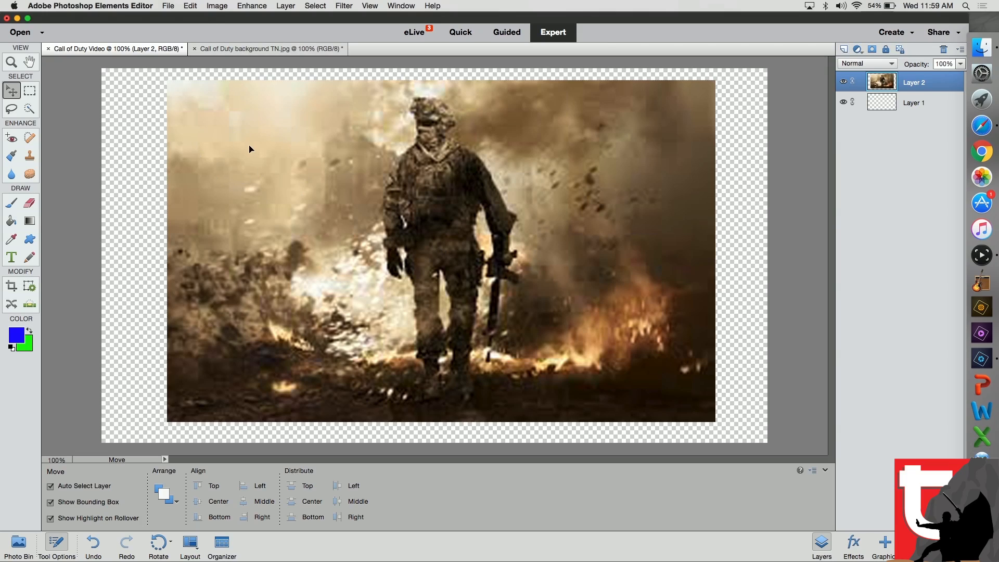
# - Start a Skew transform on the soldier layer and set its proportional scale to 150%
pyautogui.click(218, 7)
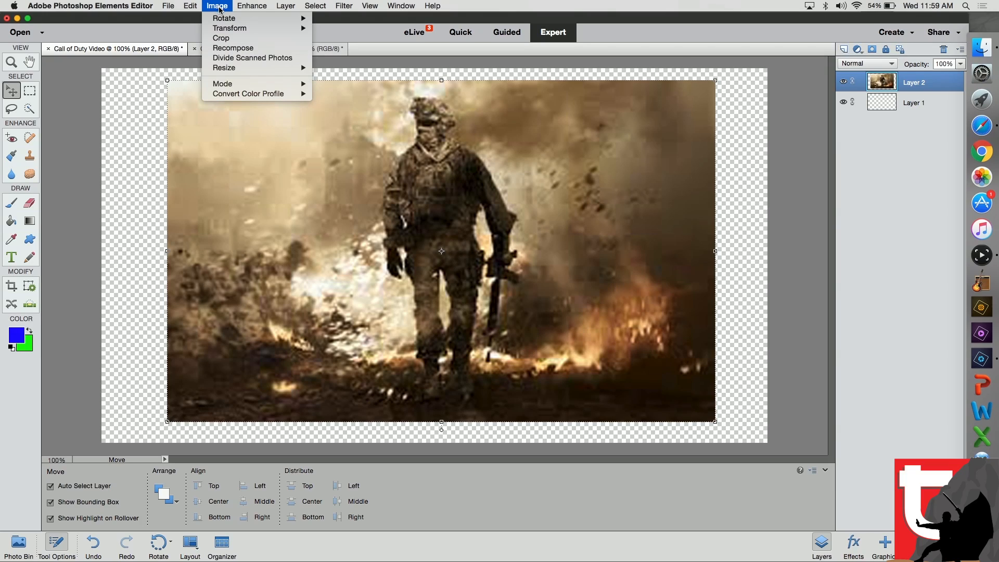
pyautogui.moveTo(229, 30)
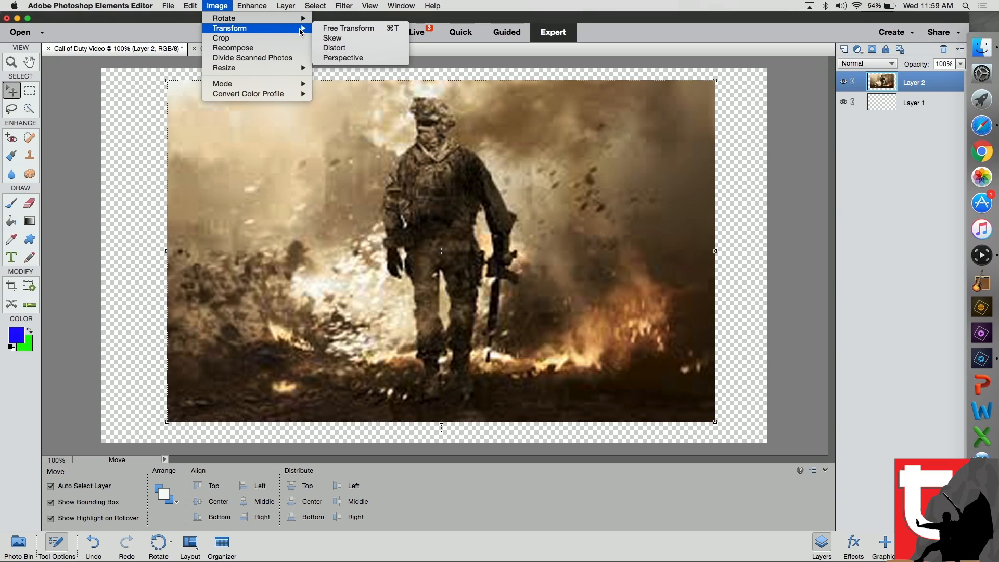
pyautogui.click(353, 42)
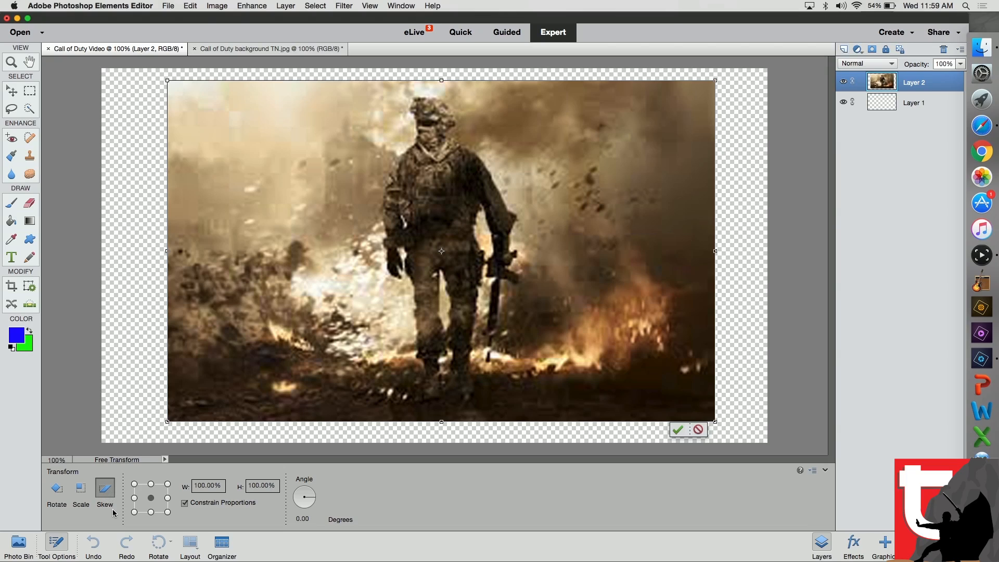
pyautogui.click(222, 484)
pyautogui.press('BackSpace')
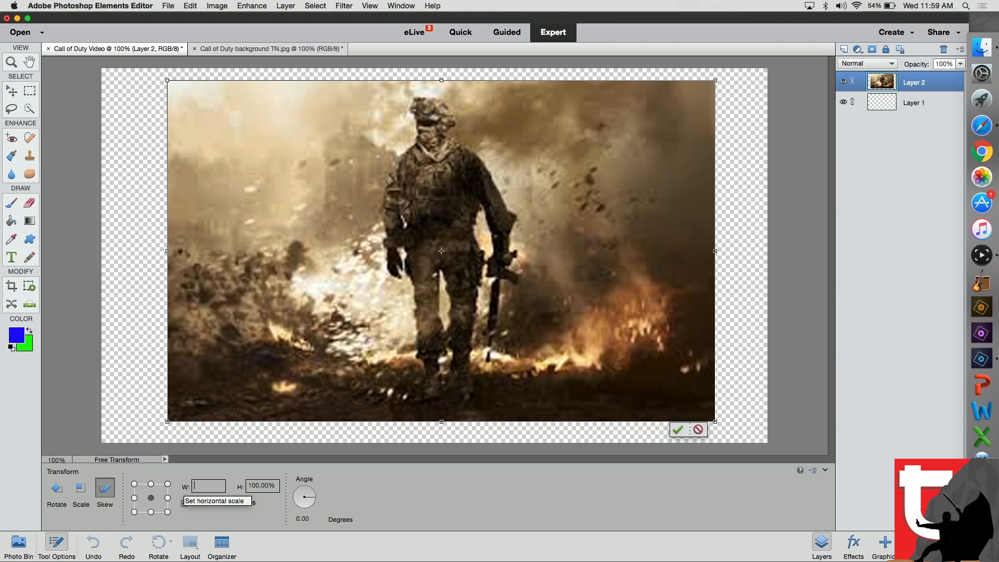
pyautogui.write('150')
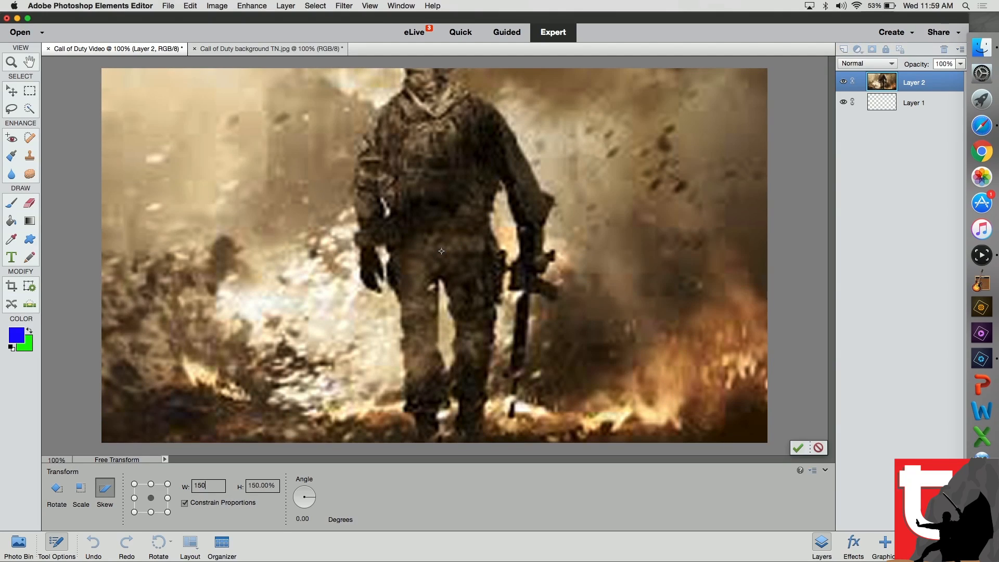
# - Set the soldier layer's proportional scale to 120% and shift the image slightly to centre it on the canvas
pyautogui.press('BackSpace')
pyautogui.press('BackSpace')
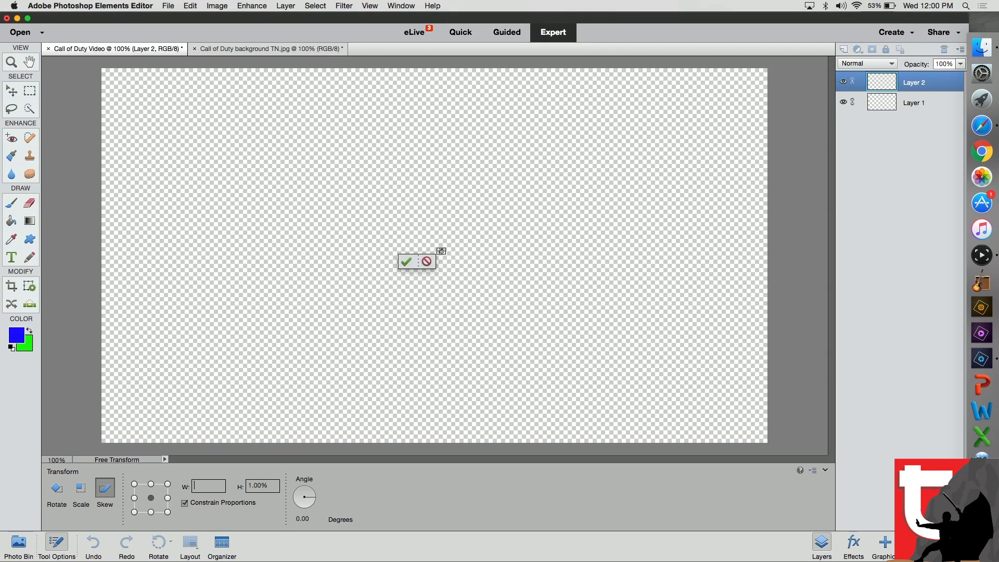
pyautogui.write('0')
pyautogui.press('BackSpace')
pyautogui.press('BackSpace')
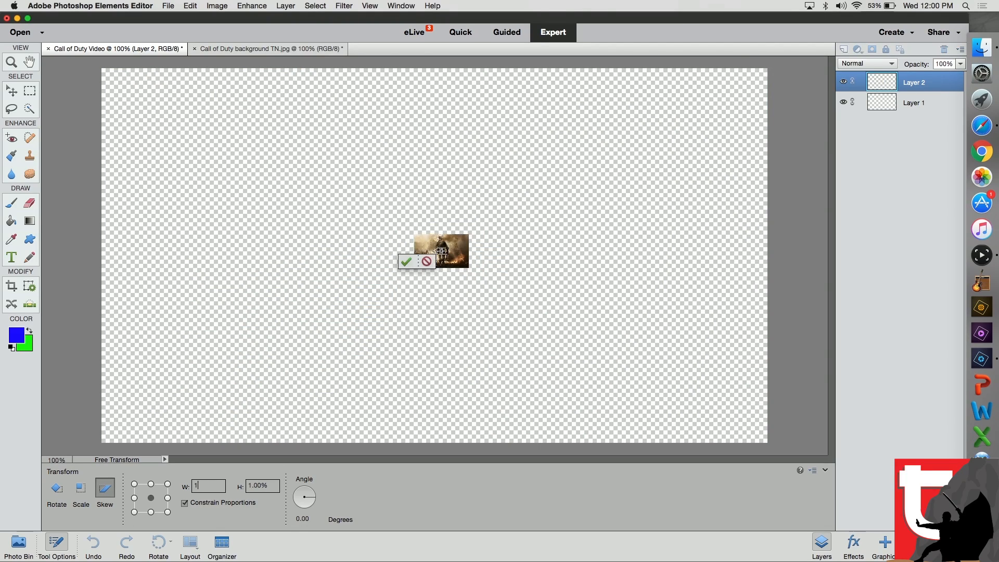
pyautogui.write('120')
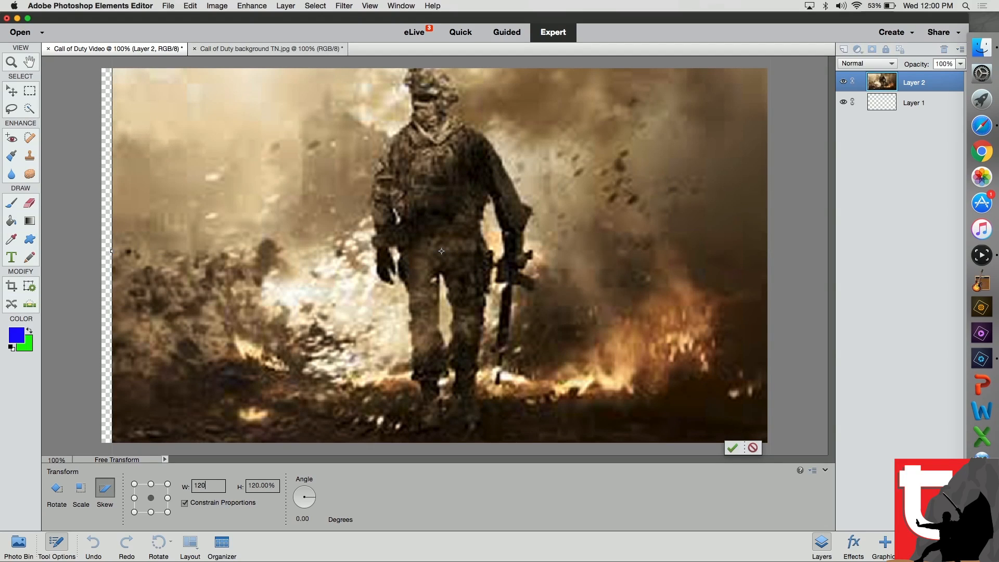
pyautogui.moveTo(338, 375); pyautogui.dragTo(328, 377)
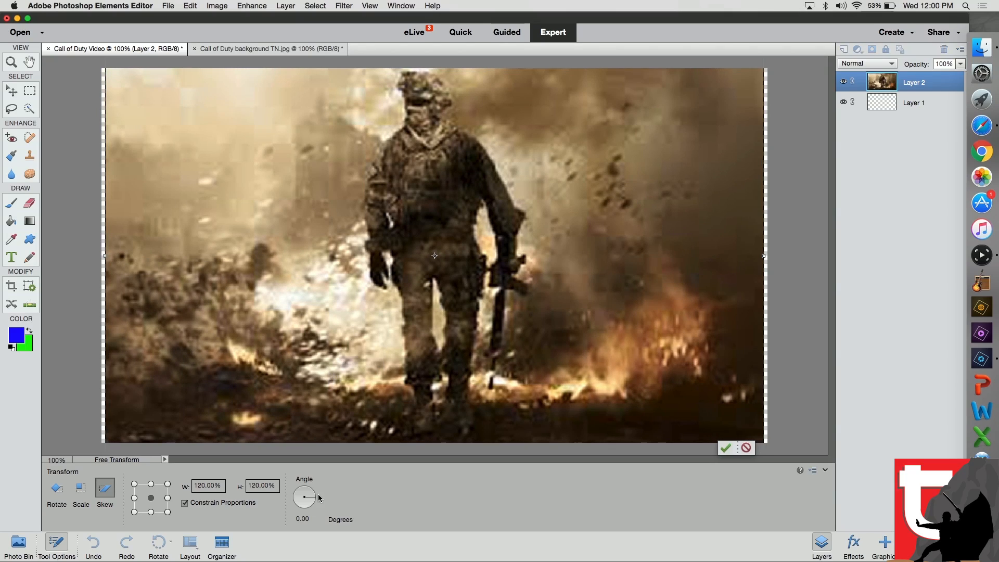
# - Set the soldier layer's scale to 122%, apply the transform and nudge the image so it fills the canvas
pyautogui.click(205, 486)
pyautogui.press('BackSpace')
pyautogui.write('122')
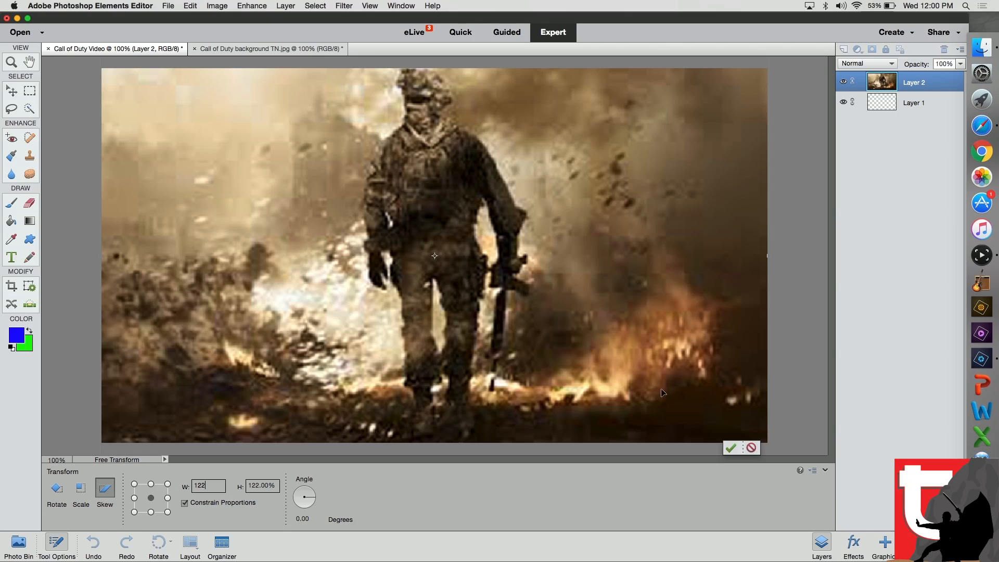
pyautogui.click(731, 448)
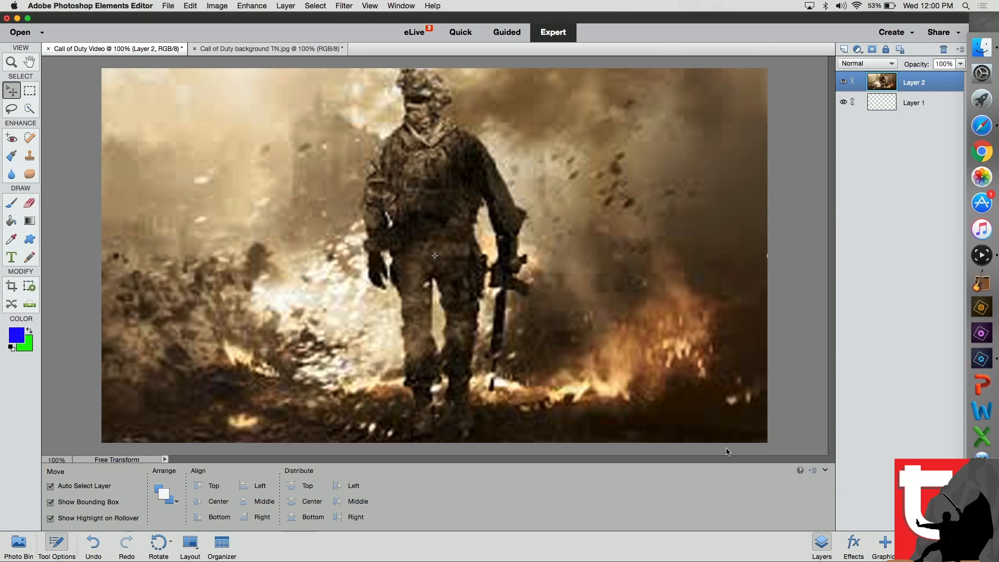
pyautogui.moveTo(544, 236); pyautogui.dragTo(548, 235)
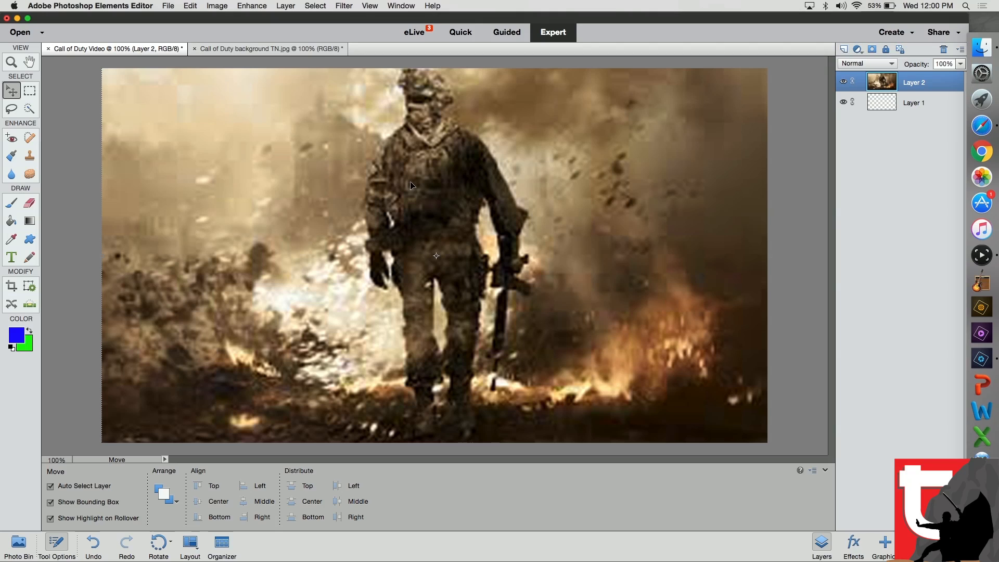
# - Close the separate Call of Duty background TN.jpg document and select the soldier image's layer in the thumbnail document
pyautogui.click(291, 48)
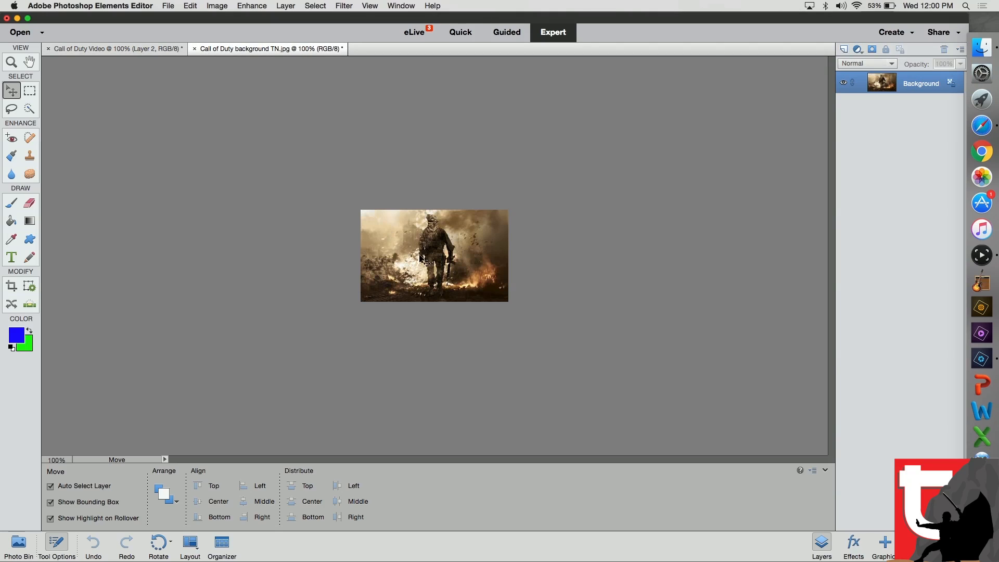
pyautogui.click(195, 49)
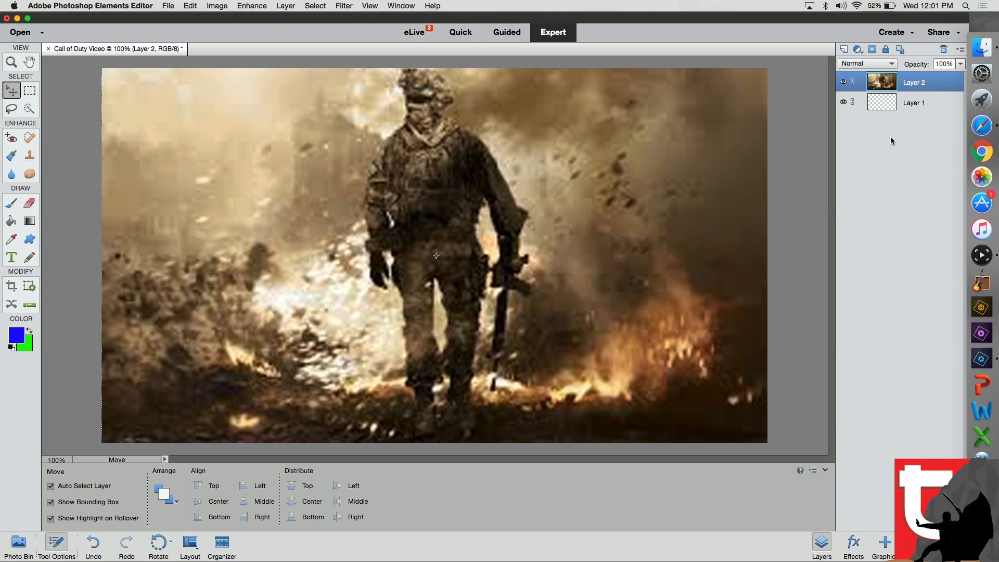
pyautogui.click(879, 108)
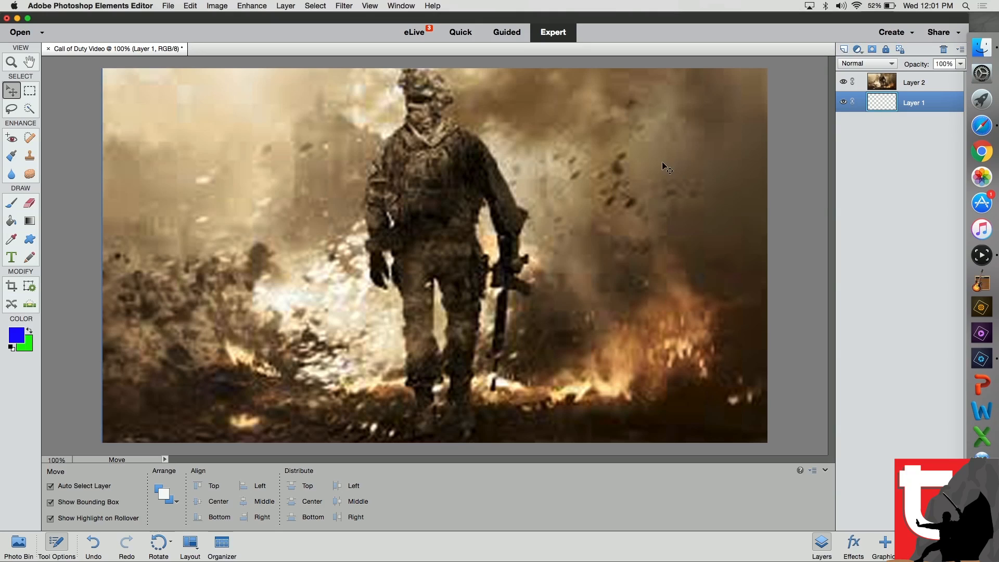
pyautogui.click(879, 85)
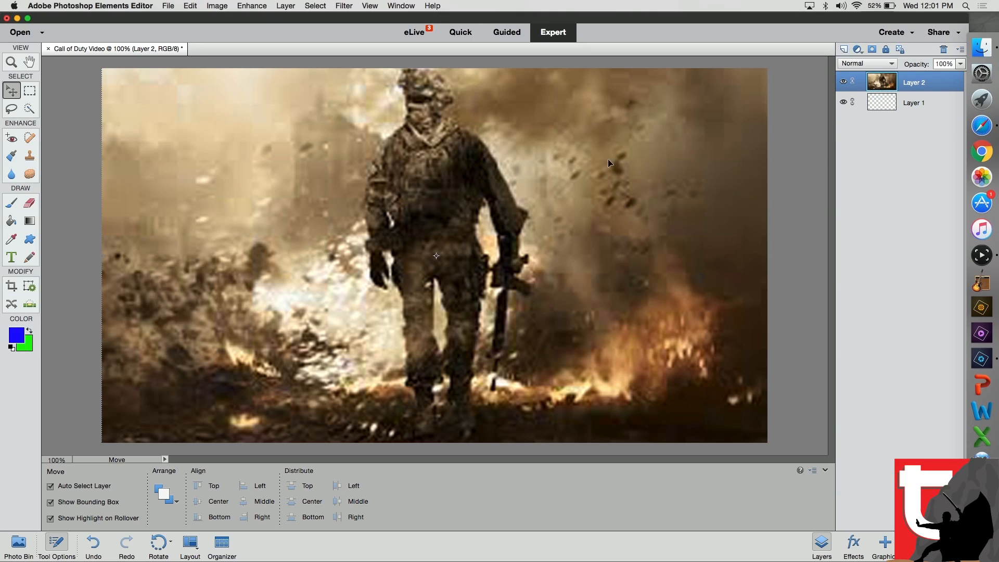
# - Start a horizontal text line in the upper-left area of the soldier image, using the OCR A Std Regular font
pyautogui.click(798, 209)
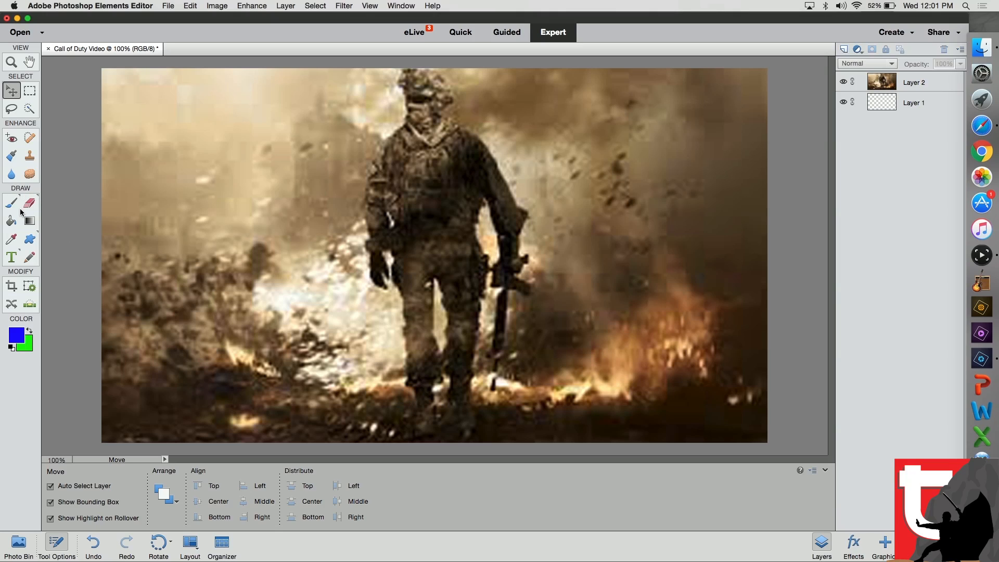
pyautogui.click(13, 257)
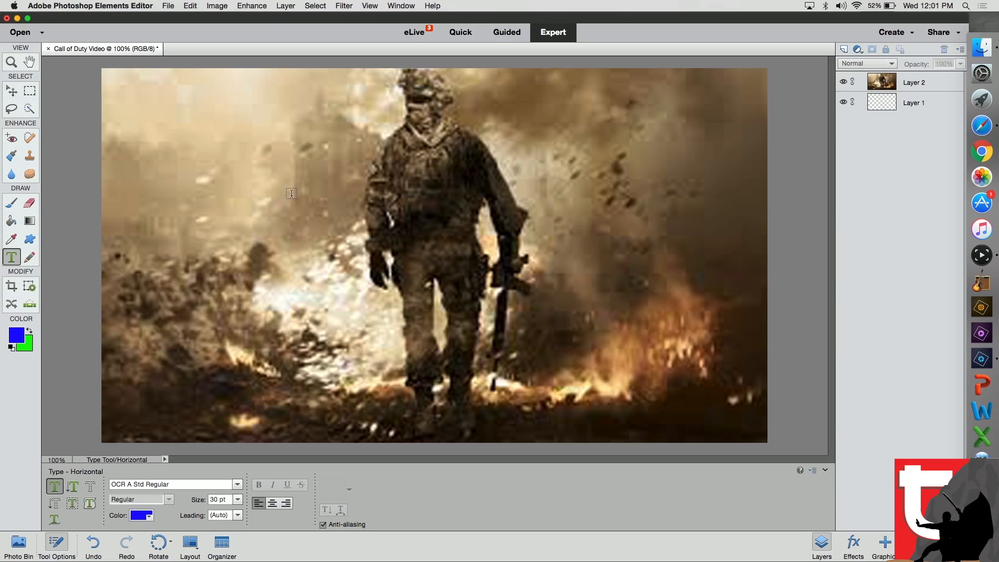
pyautogui.click(274, 139)
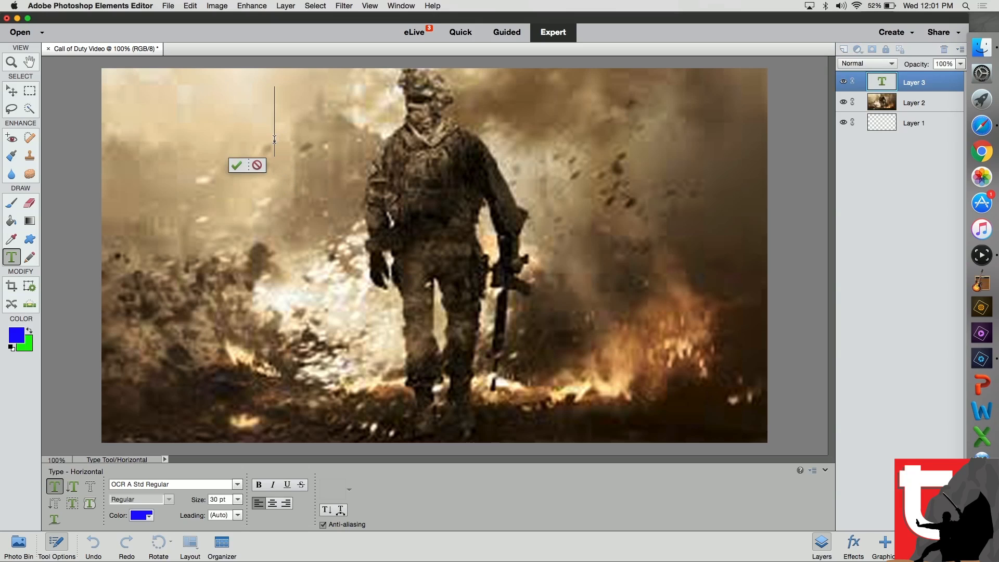
pyautogui.click(237, 485)
pyautogui.scroll(-2, 268, 416)
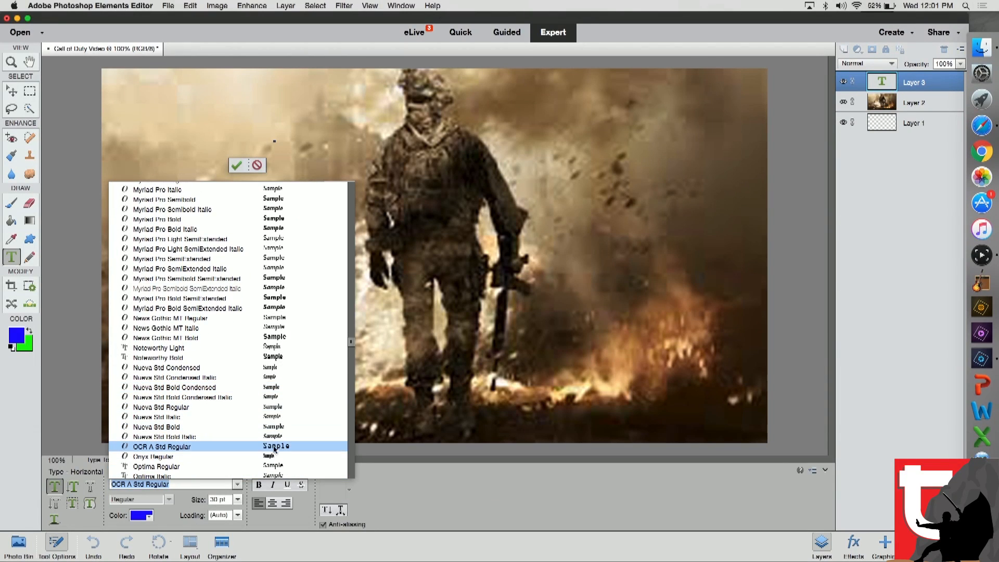
pyautogui.click(204, 447)
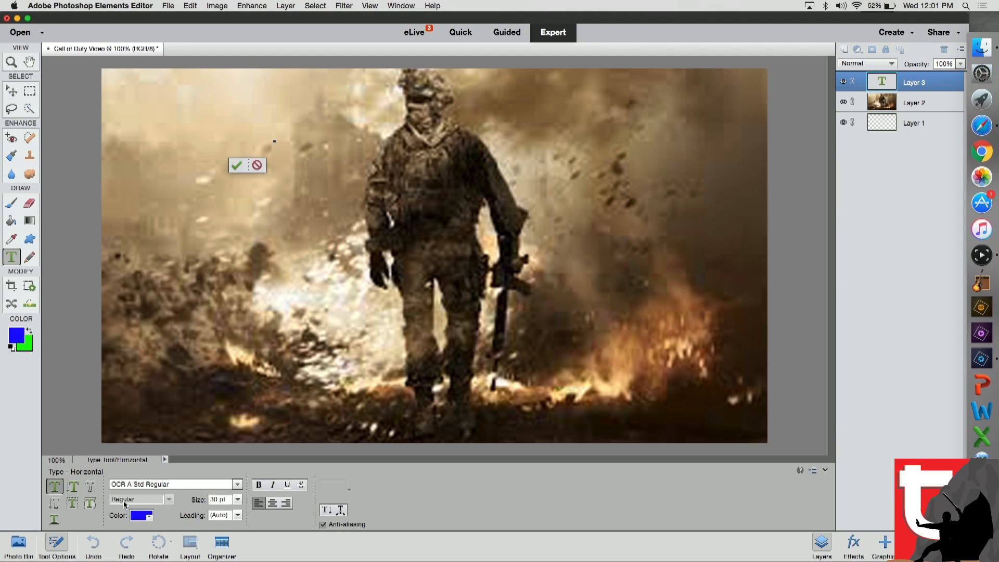
# - Set the new text's color to bright green and its size to 12 pt, and make it bold
pyautogui.click(150, 518)
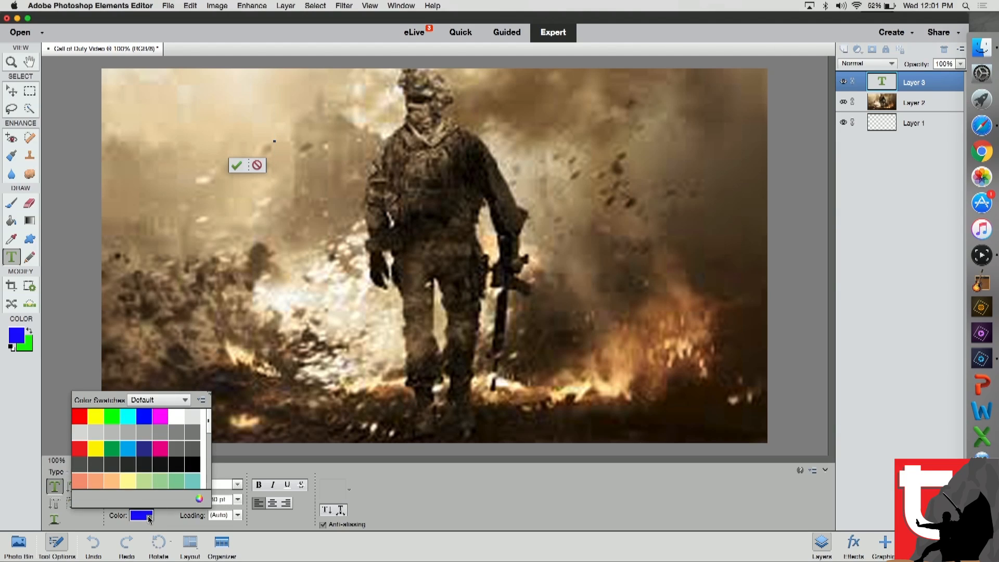
pyautogui.click(116, 419)
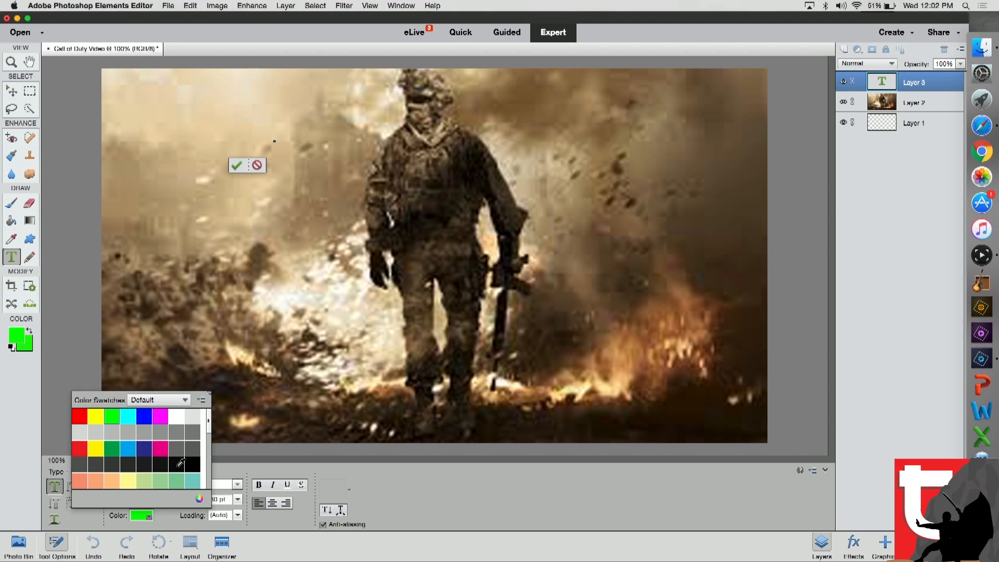
pyautogui.click(245, 527)
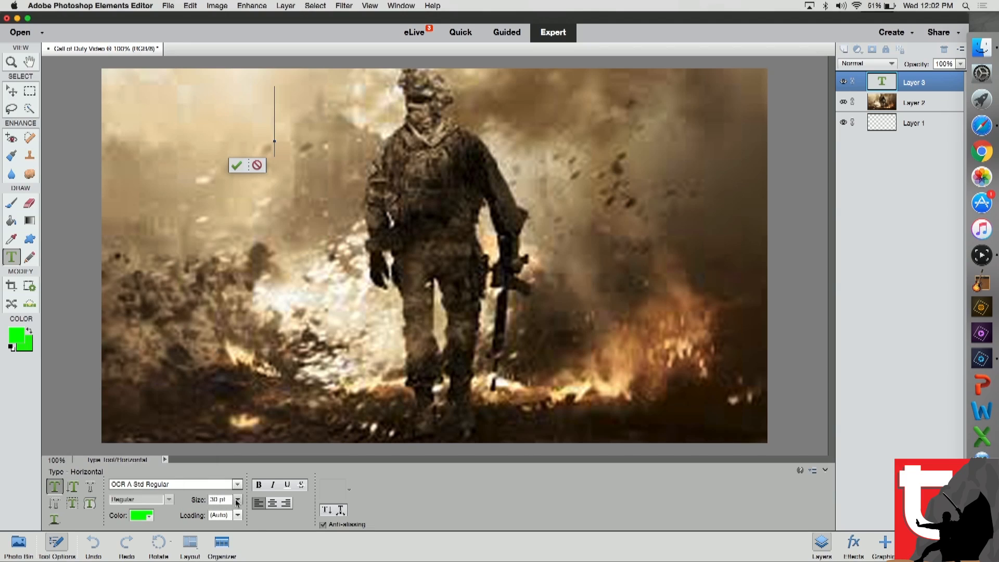
pyautogui.click(238, 500)
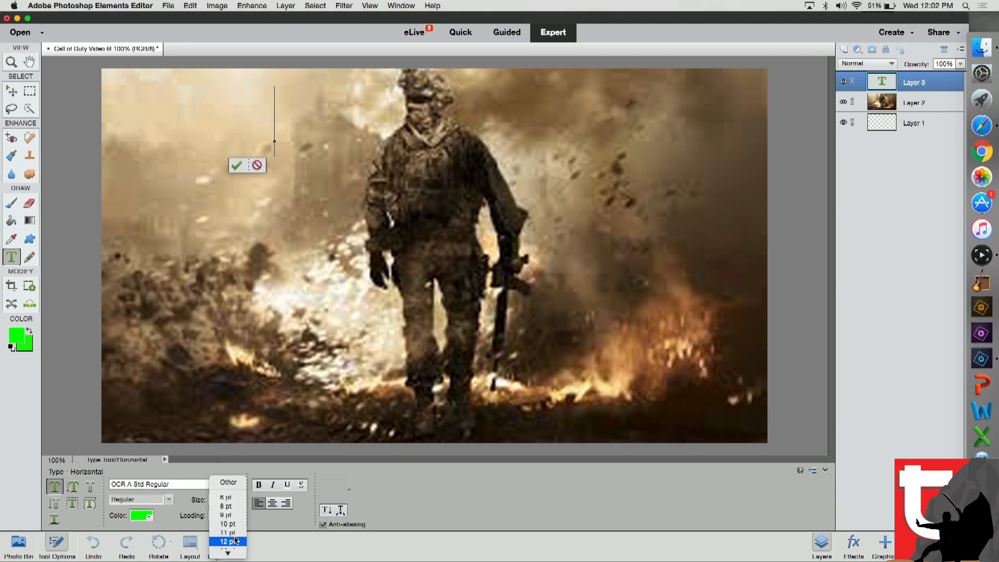
pyautogui.click(232, 543)
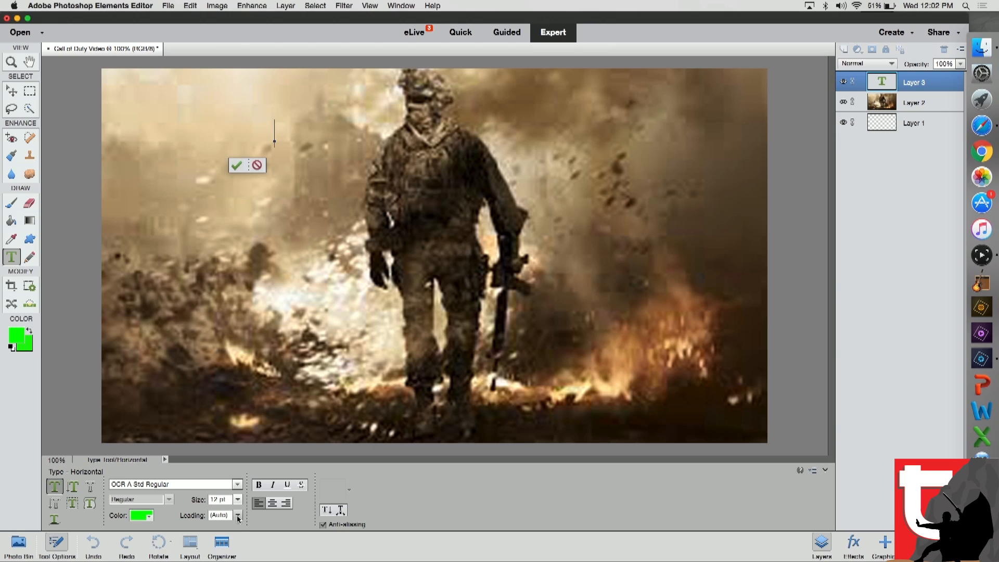
pyautogui.click(259, 490)
# - Enter "Call of Duty MWR" as the title text
pyautogui.write('Call ')
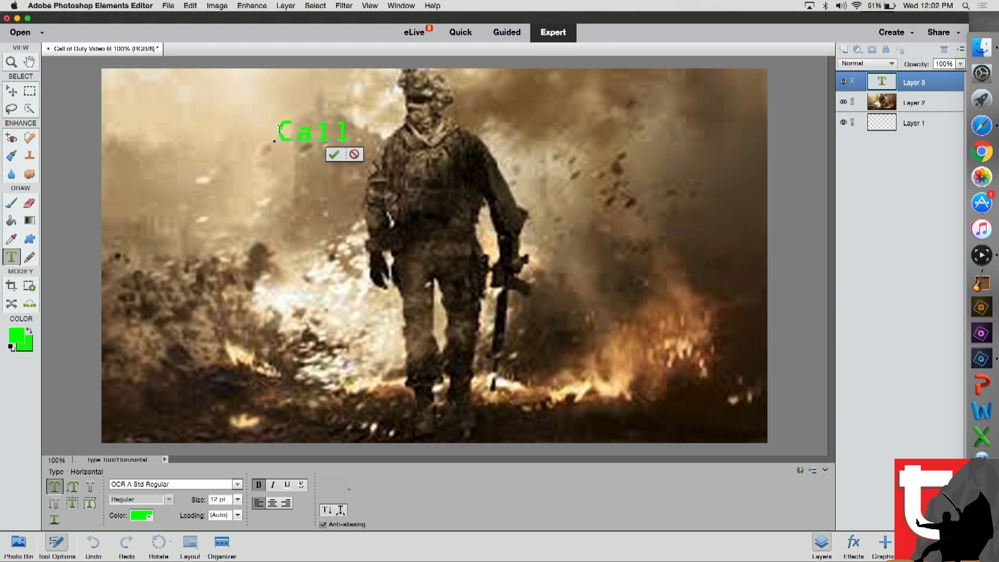
pyautogui.write('of Duty')
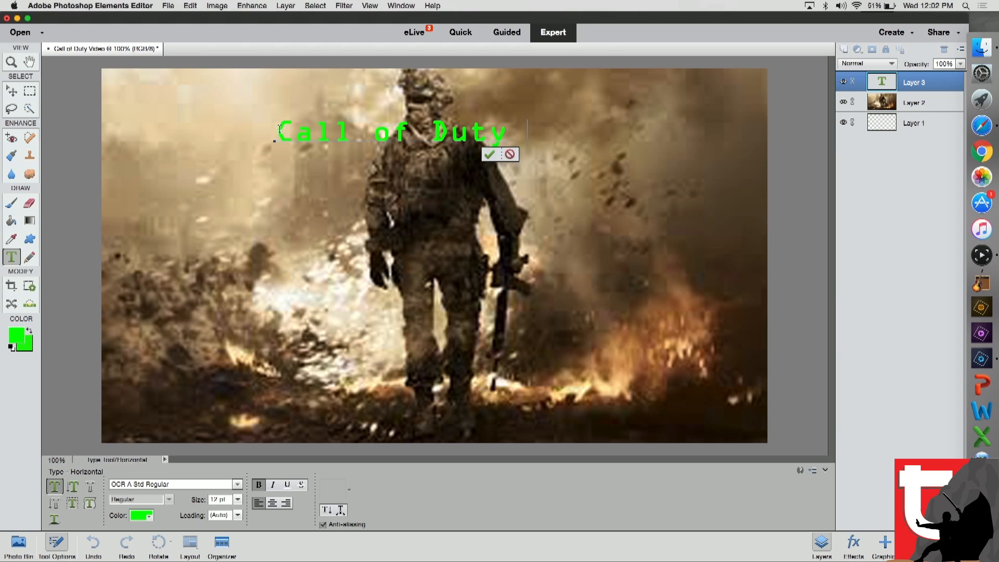
pyautogui.write(' MWR')
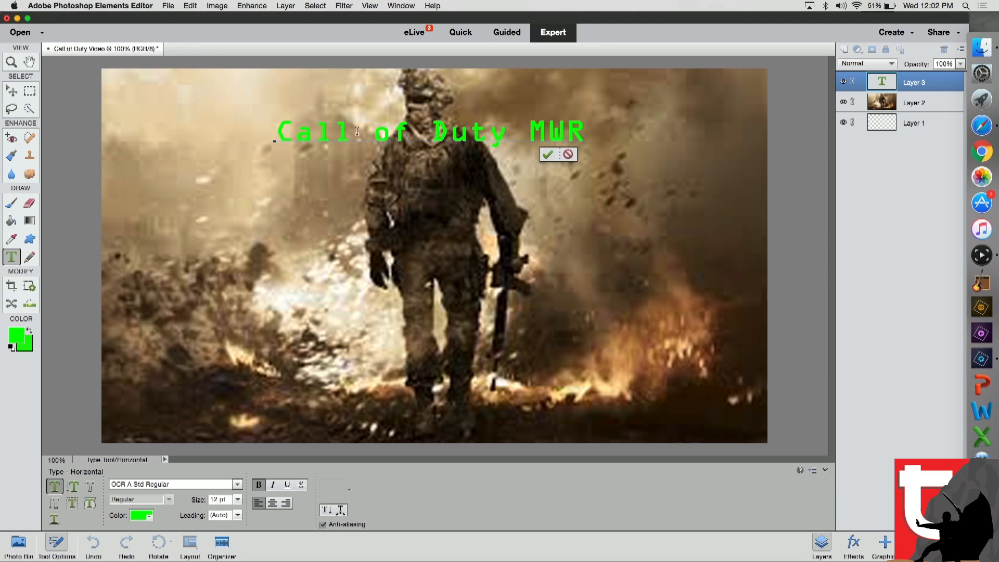
# - Set the whole title's size to 30 pt, commit the text and move it over to the canvas's left edge
pyautogui.moveTo(278, 131); pyautogui.dragTo(584, 167)
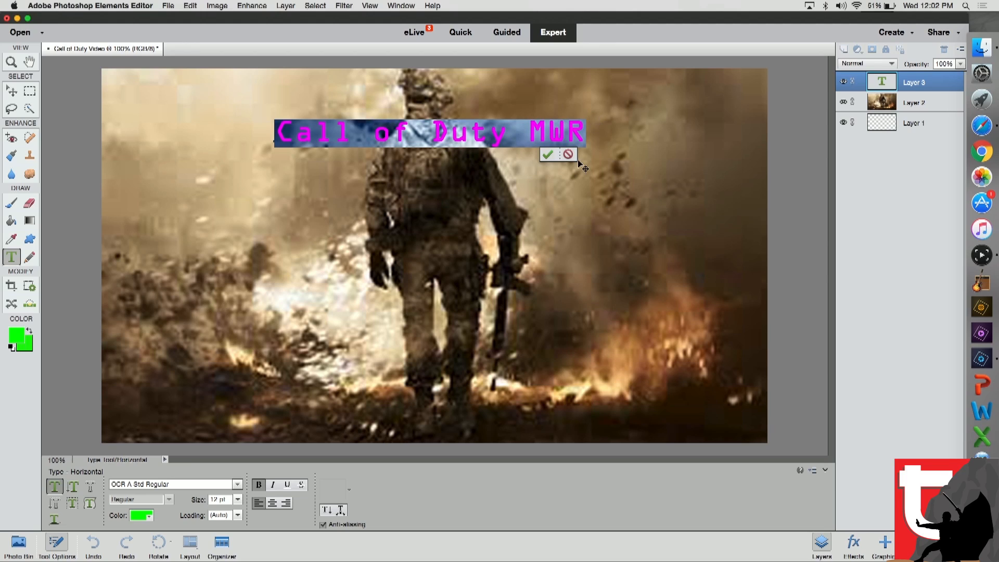
pyautogui.click(239, 499)
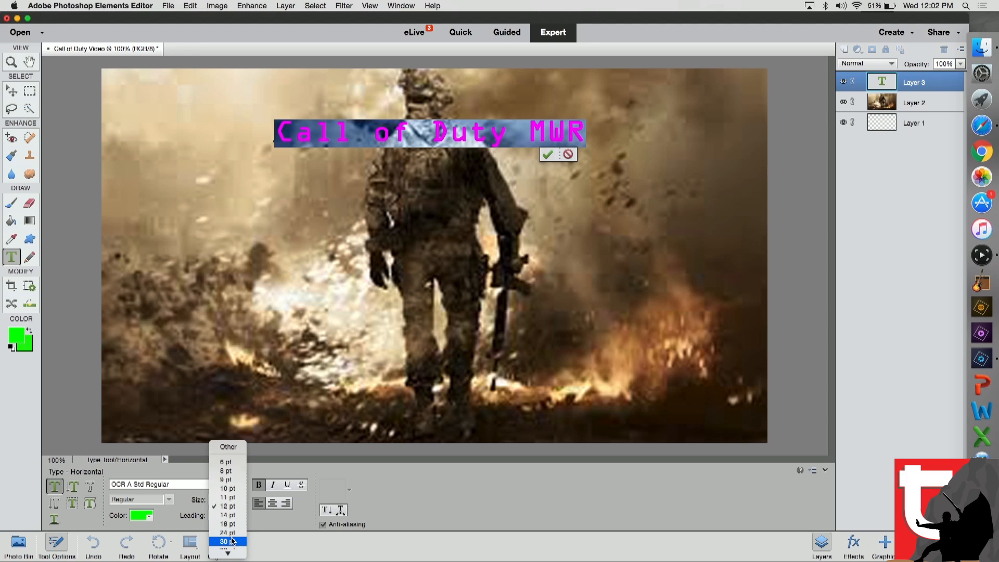
pyautogui.click(233, 542)
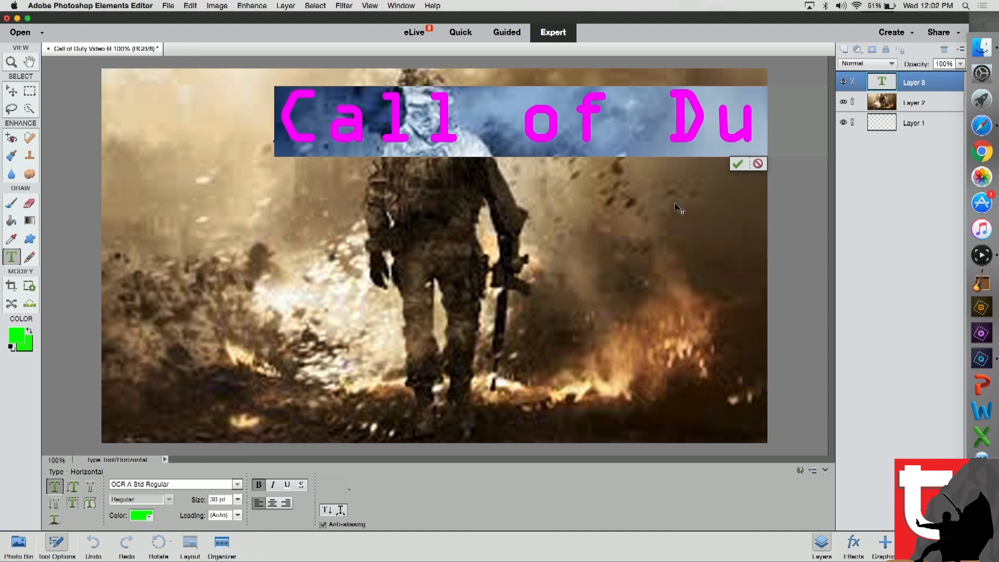
pyautogui.click(738, 164)
pyautogui.press('v')
pyautogui.moveTo(698, 129); pyautogui.dragTo(525, 125)
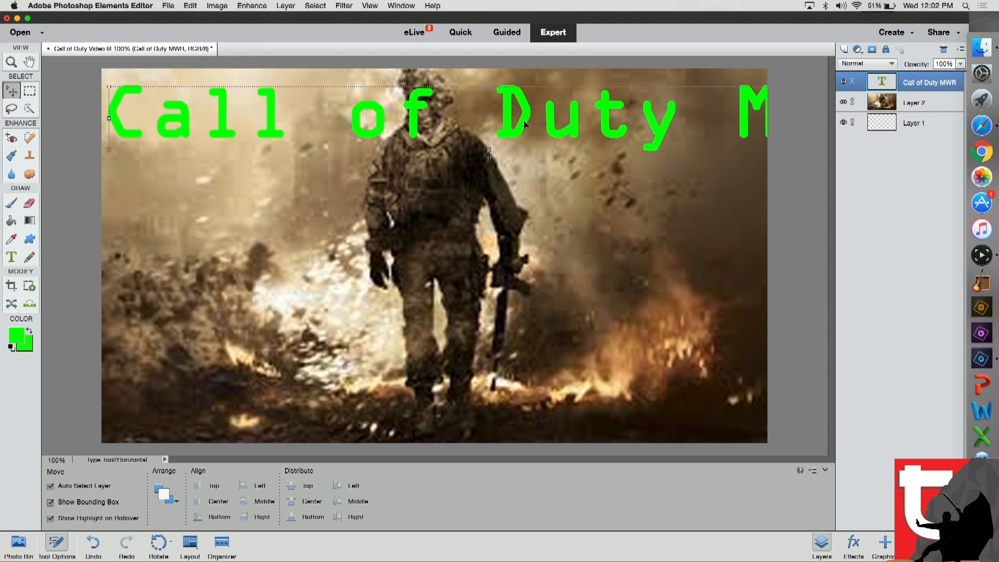
# - Set the title's size to 24 pt and centre it along the canvas's upper edge
pyautogui.doubleClick(222, 121)
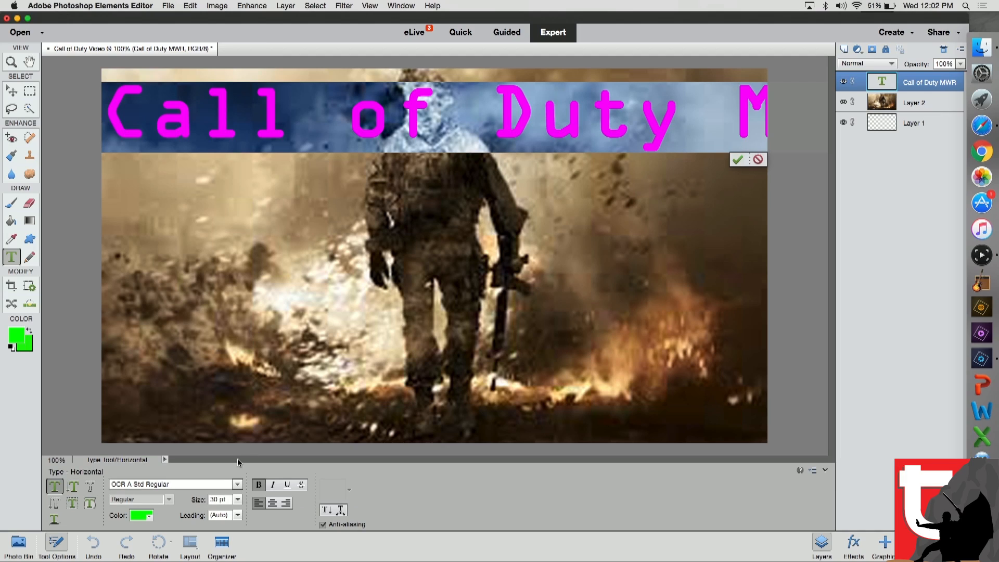
pyautogui.click(240, 500)
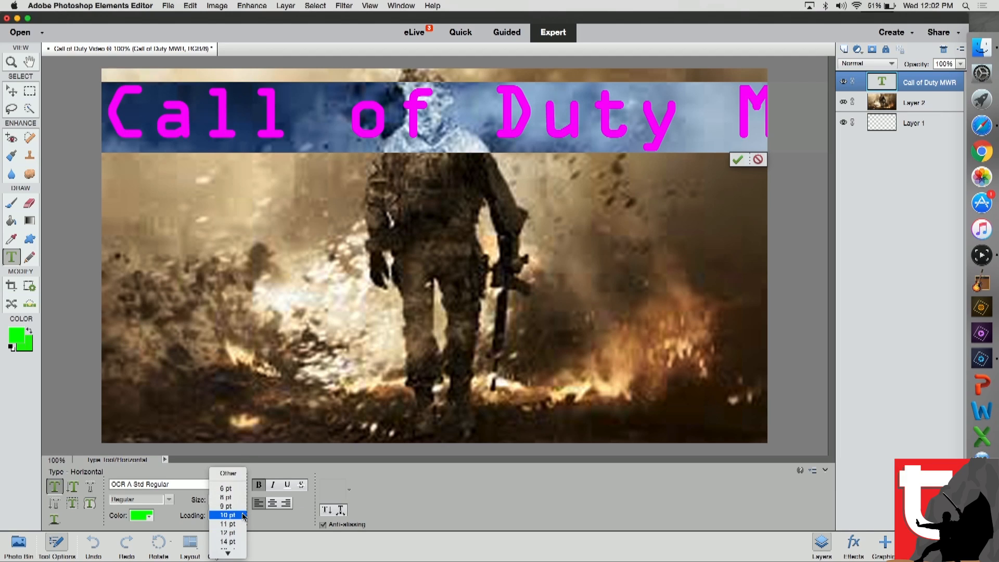
pyautogui.click(232, 506)
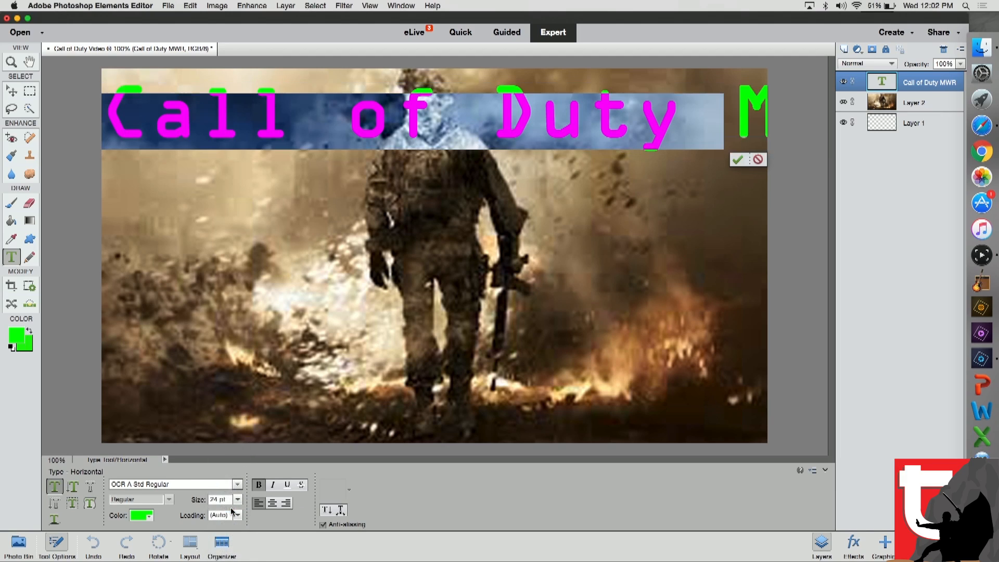
pyautogui.click(685, 156)
pyautogui.moveTo(539, 123); pyautogui.dragTo(571, 111)
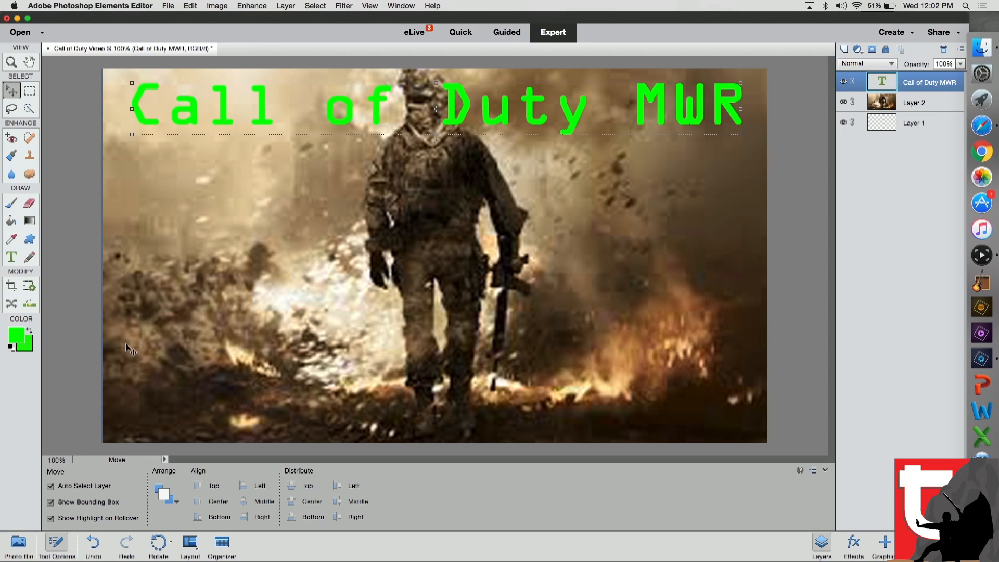
pyautogui.click(789, 184)
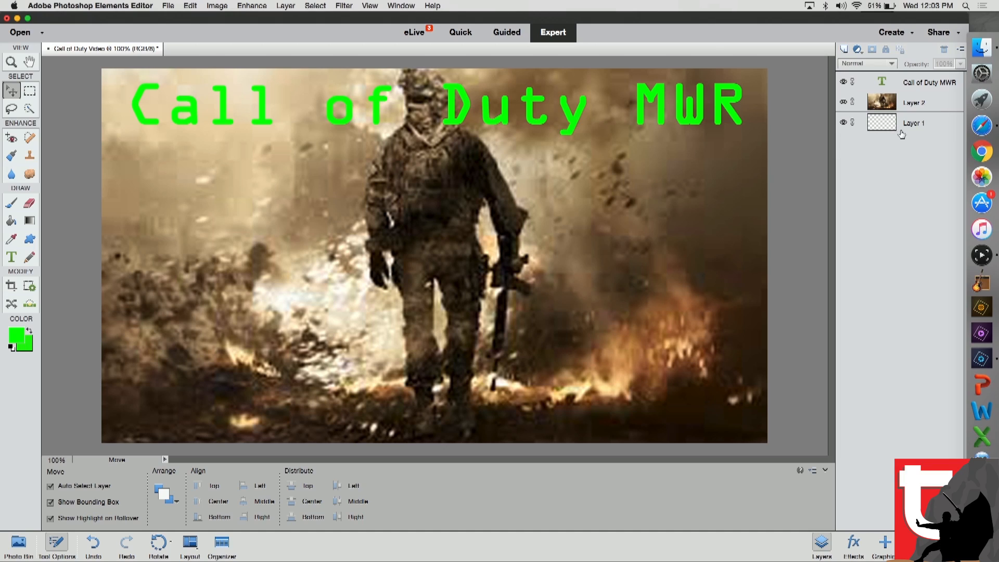
pyautogui.click(905, 86)
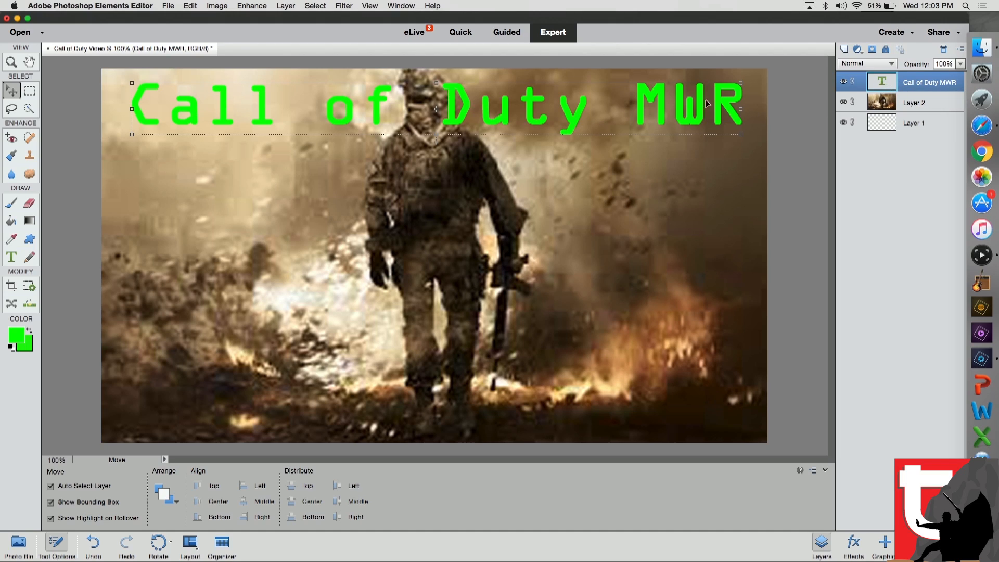
pyautogui.click(909, 102)
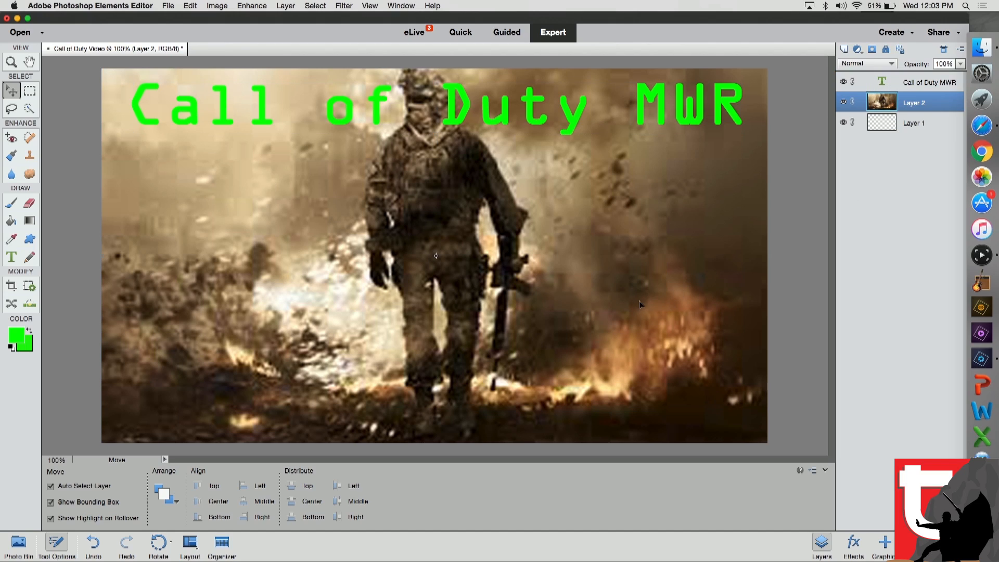
# - Change the title layer's text orientation to vertical and shift it up along the canvas's left edge
pyautogui.click(897, 83)
pyautogui.rightClick(898, 83)
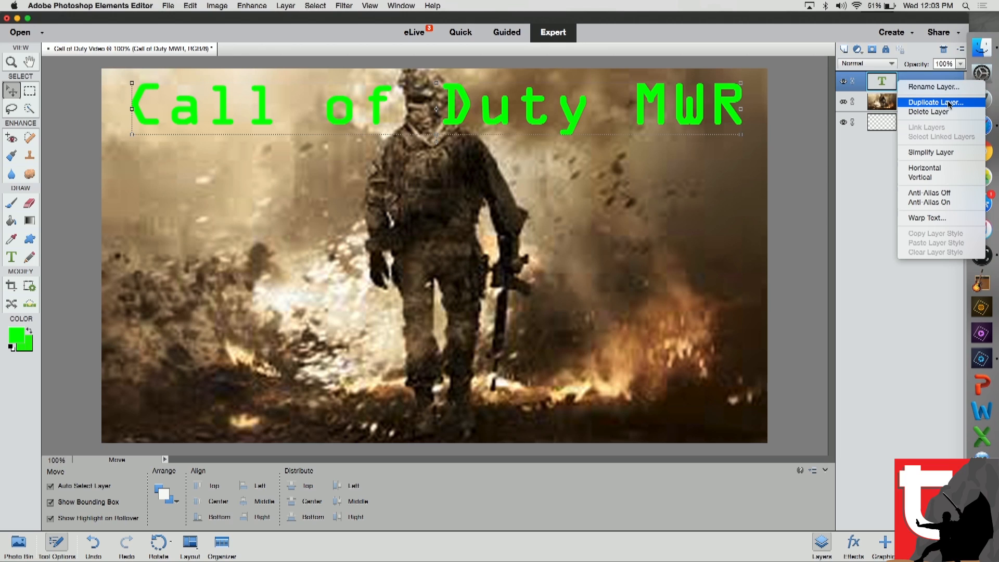
pyautogui.click(950, 178)
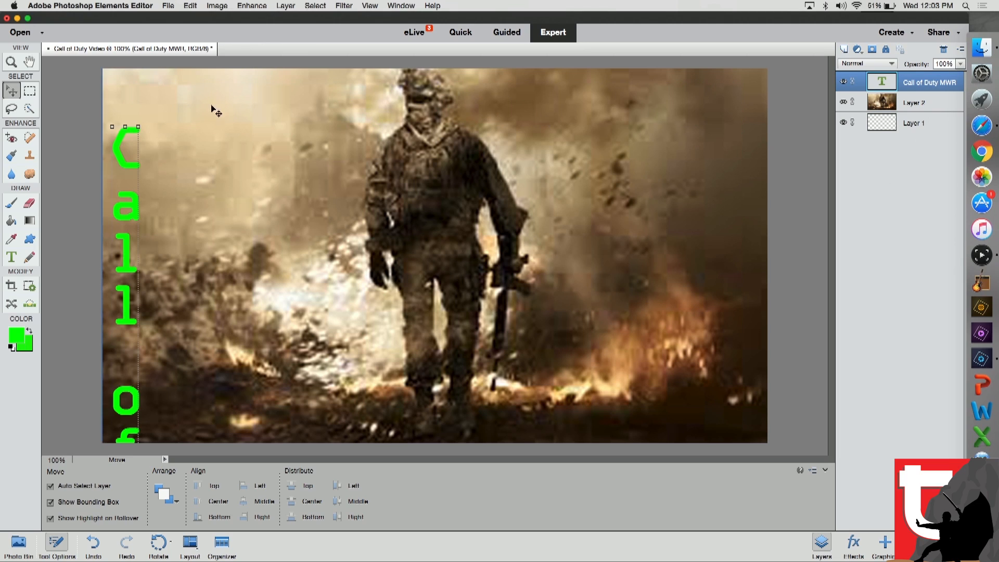
pyautogui.moveTo(112, 159); pyautogui.dragTo(137, 86)
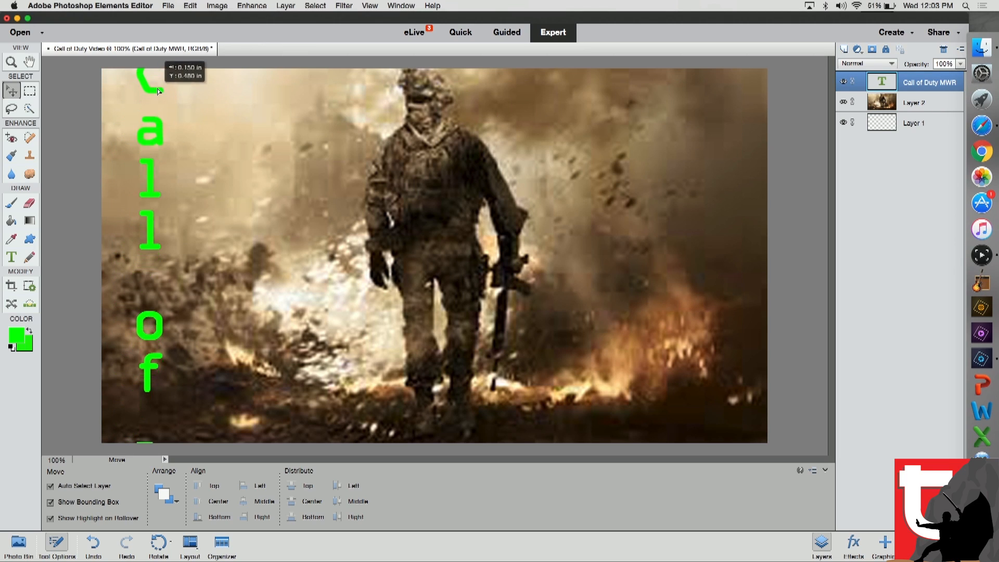
pyautogui.moveTo(149, 189); pyautogui.dragTo(102, 189)
# - Switch the title layer's text orientation back to horizontal and move it down to the canvas's upper edge
pyautogui.rightClick(900, 83)
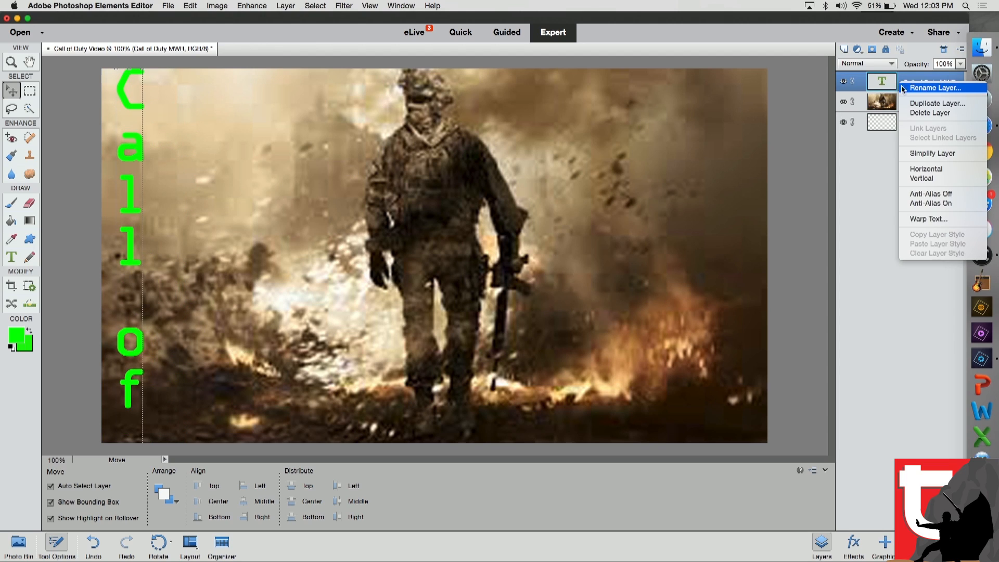
pyautogui.click(925, 172)
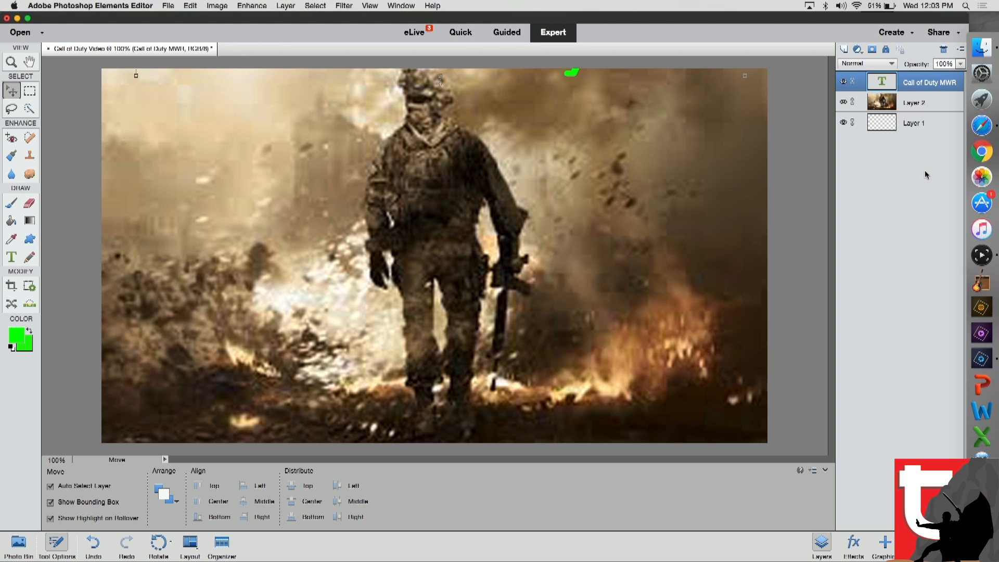
pyautogui.moveTo(573, 73); pyautogui.dragTo(571, 137)
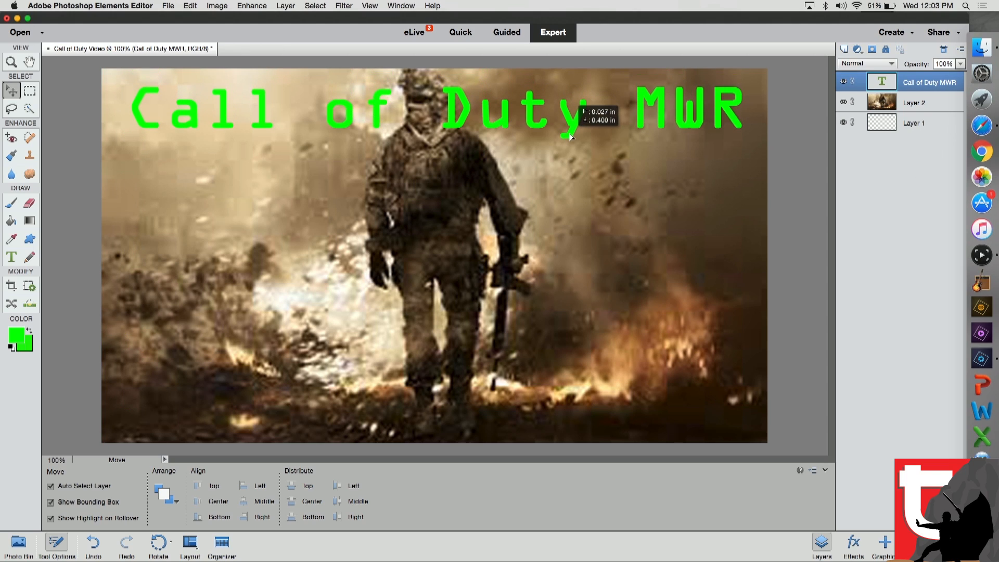
pyautogui.rightClick(925, 86)
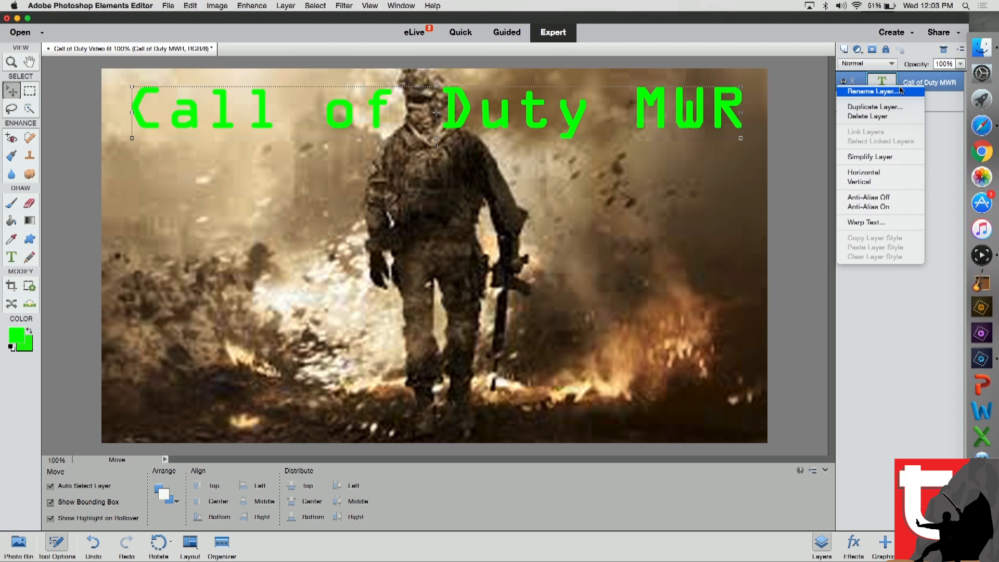
pyautogui.click(947, 153)
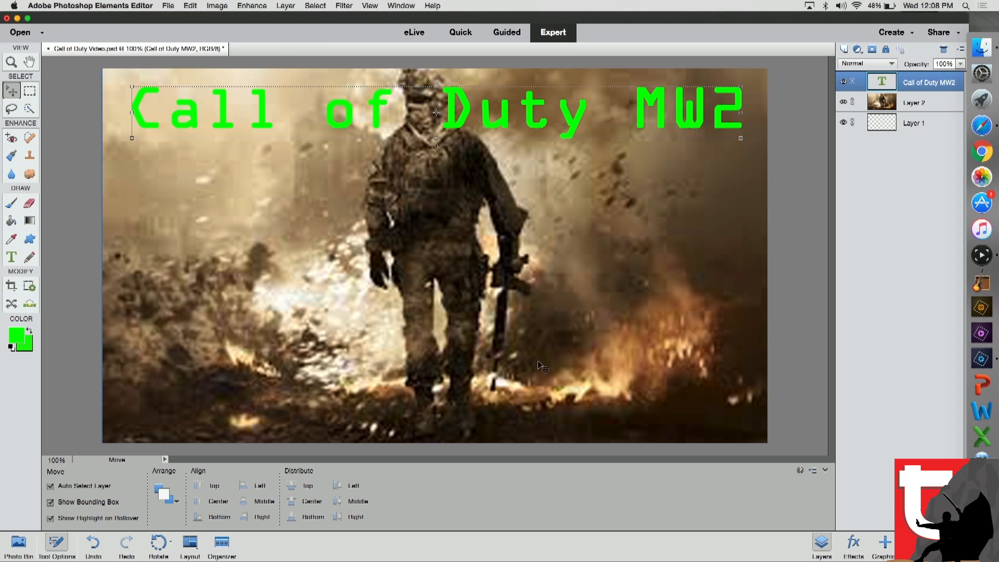
# - Switch to Safari, open google.com and make the browser window full screen
pyautogui.click(978, 127)
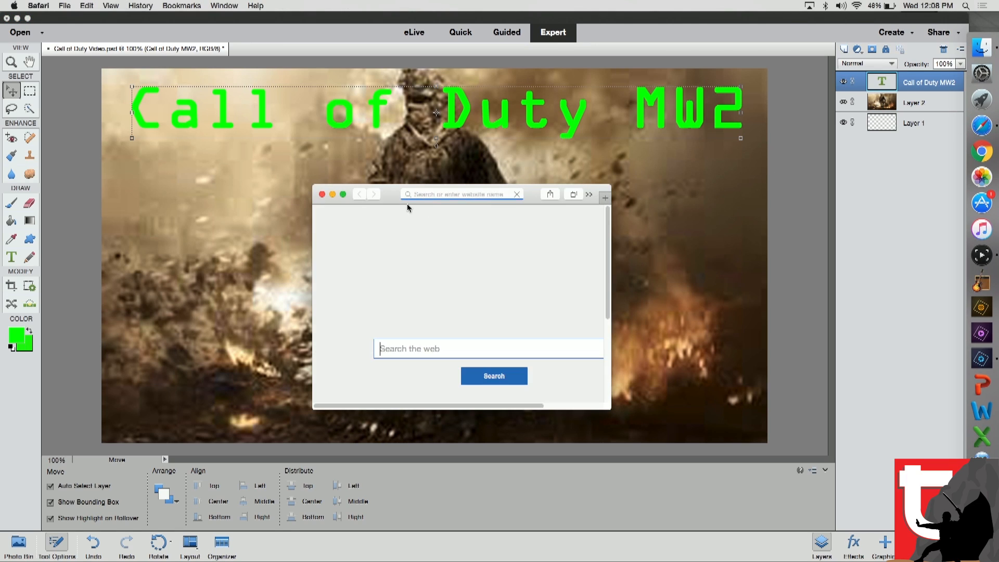
pyautogui.click(455, 192)
pyautogui.click(449, 278)
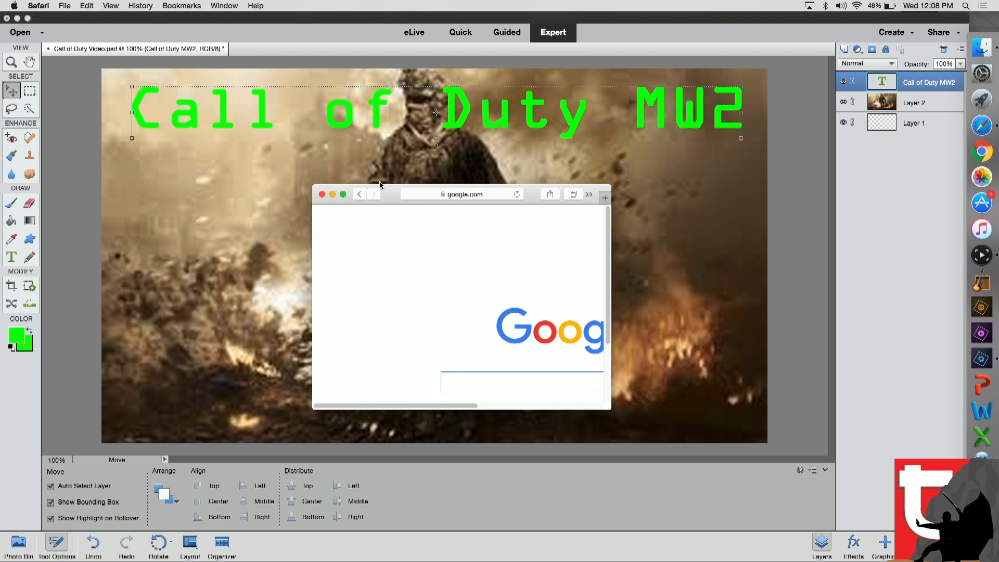
pyautogui.click(343, 194)
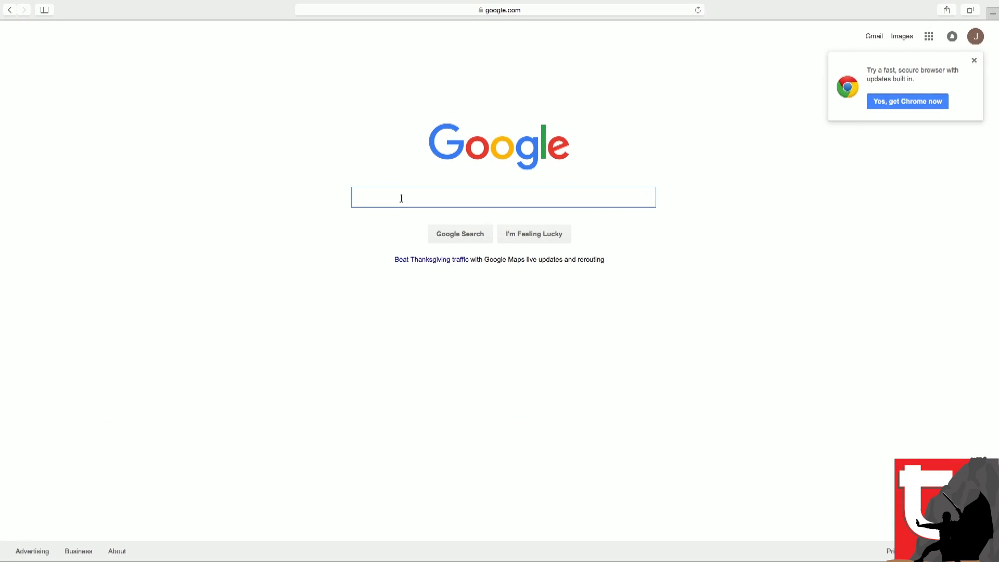
# - Search Google for "acr modern warfare 2" and show the image results
pyautogui.write('acr')
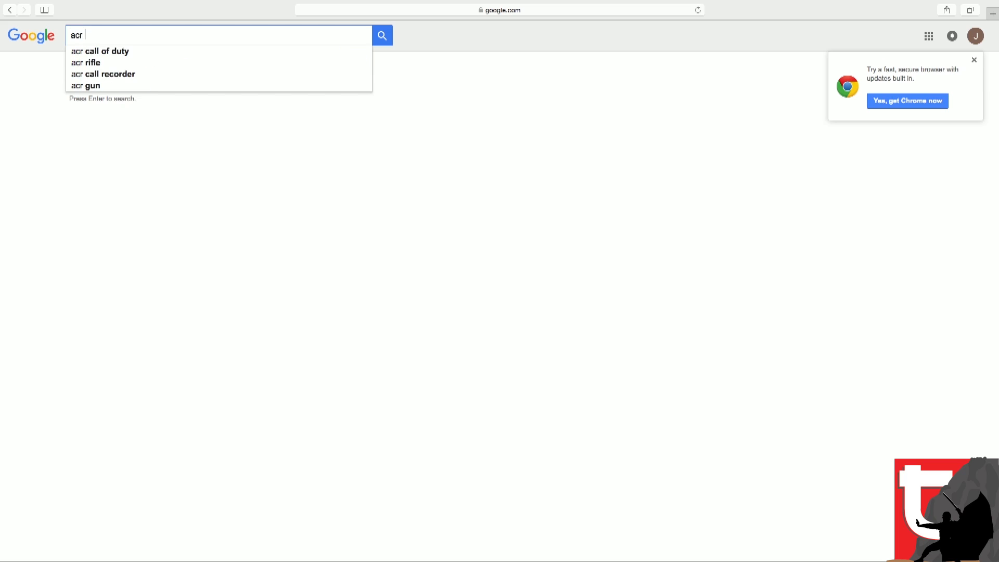
pyautogui.write(' modern warfare 2')
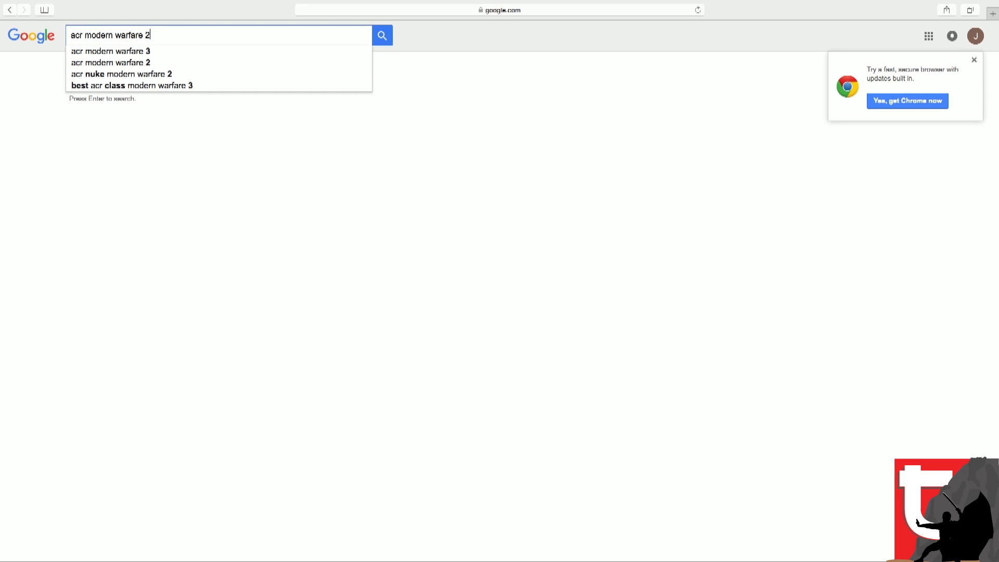
pyautogui.press('Return')
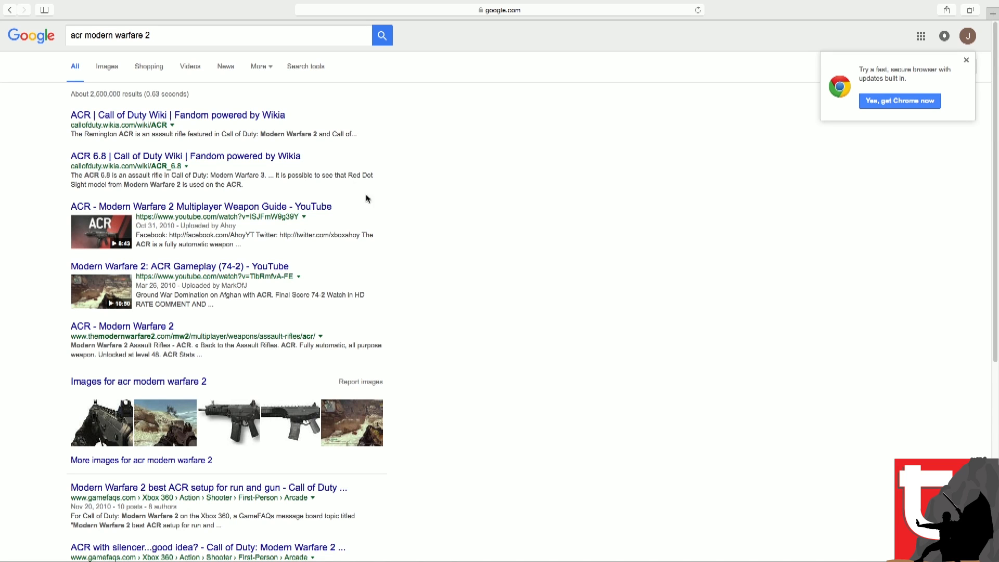
pyautogui.click(106, 70)
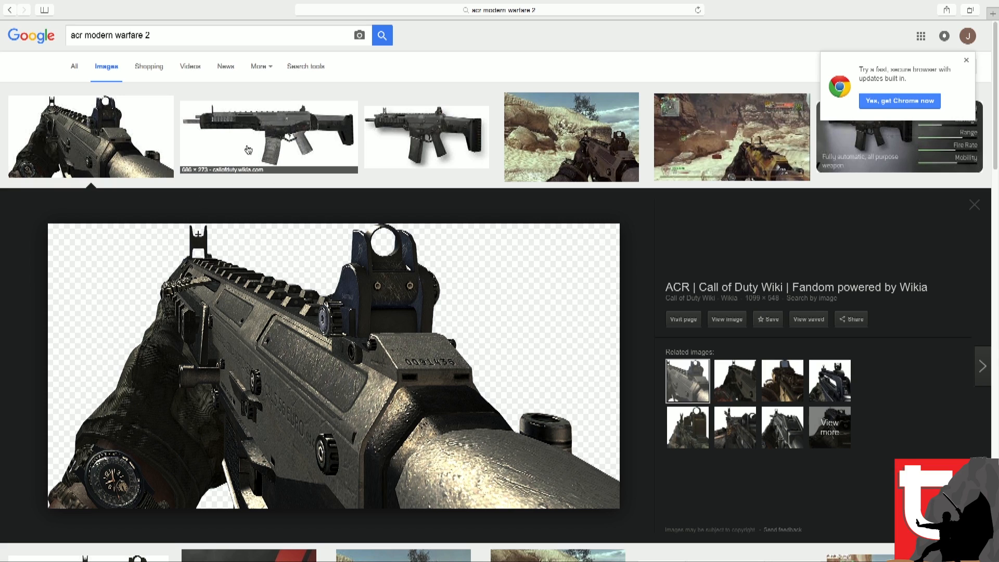
# - Save the desert screenshot of the ACR rifle to Documents as "ACR TN"
pyautogui.click(549, 139)
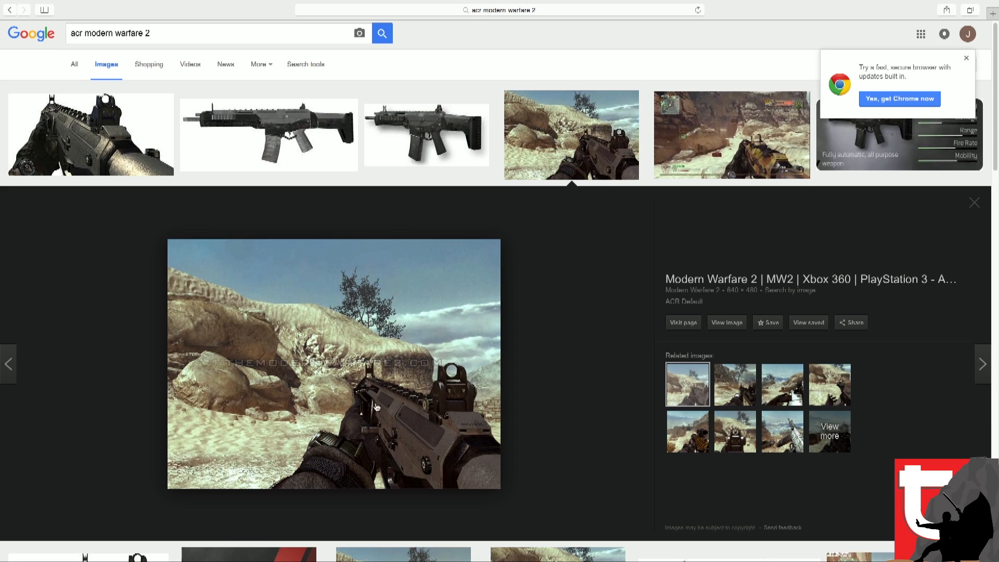
pyautogui.rightClick(363, 336)
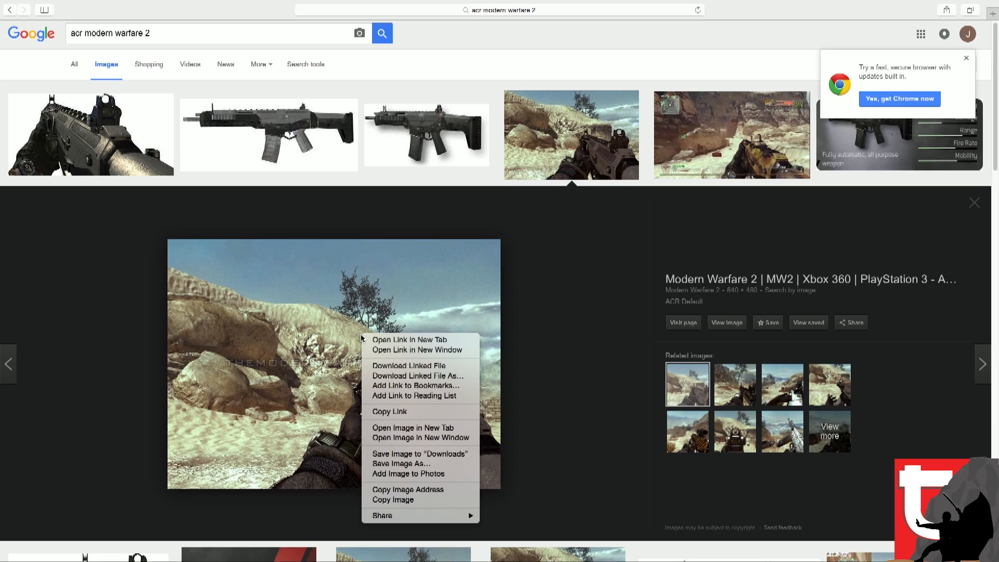
pyautogui.click(430, 464)
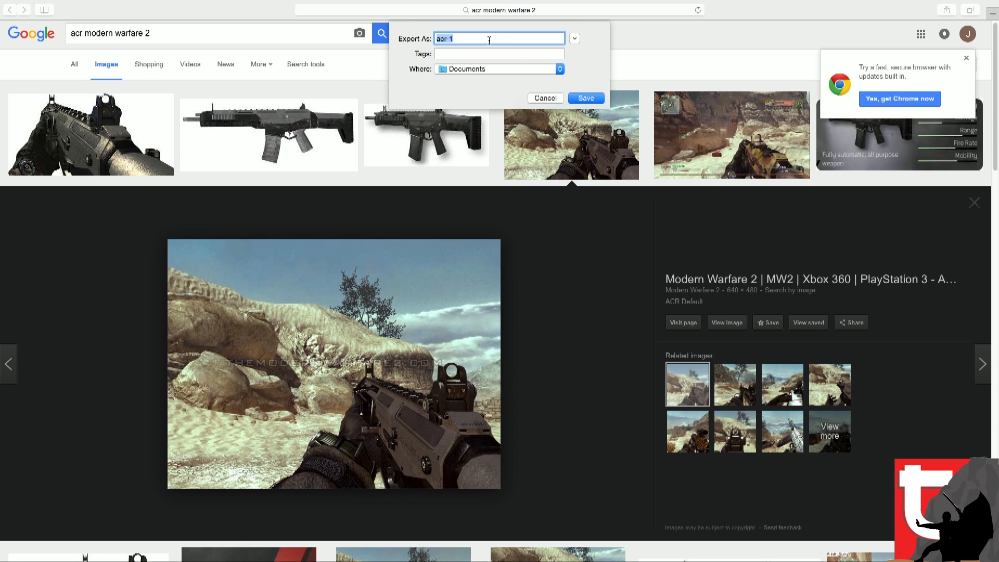
pyautogui.press('BackSpace')
pyautogui.write('A')
pyautogui.click(582, 100)
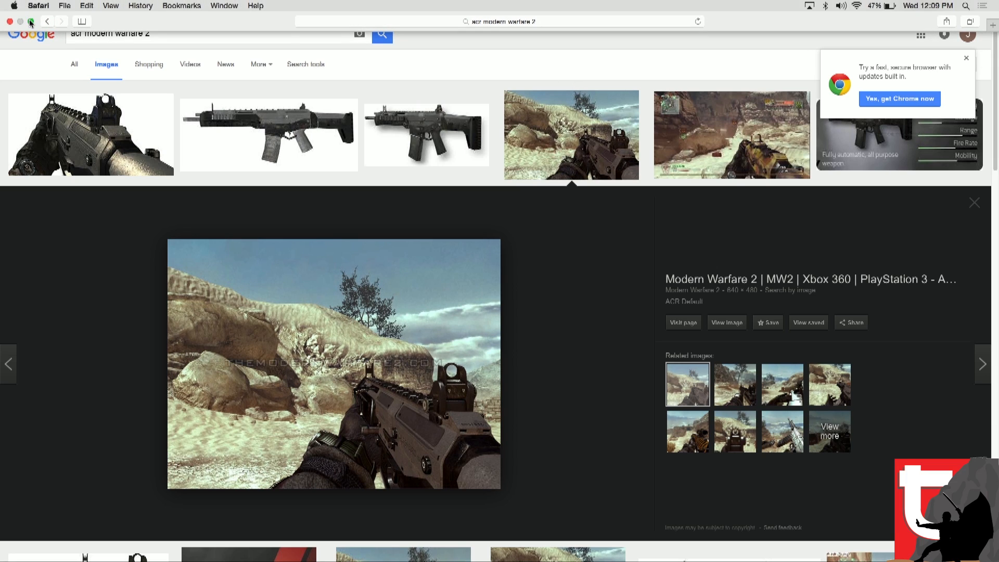
# - Switch back to Photoshop Elements and open the ACR TN picture in its own document
pyautogui.click(33, 23)
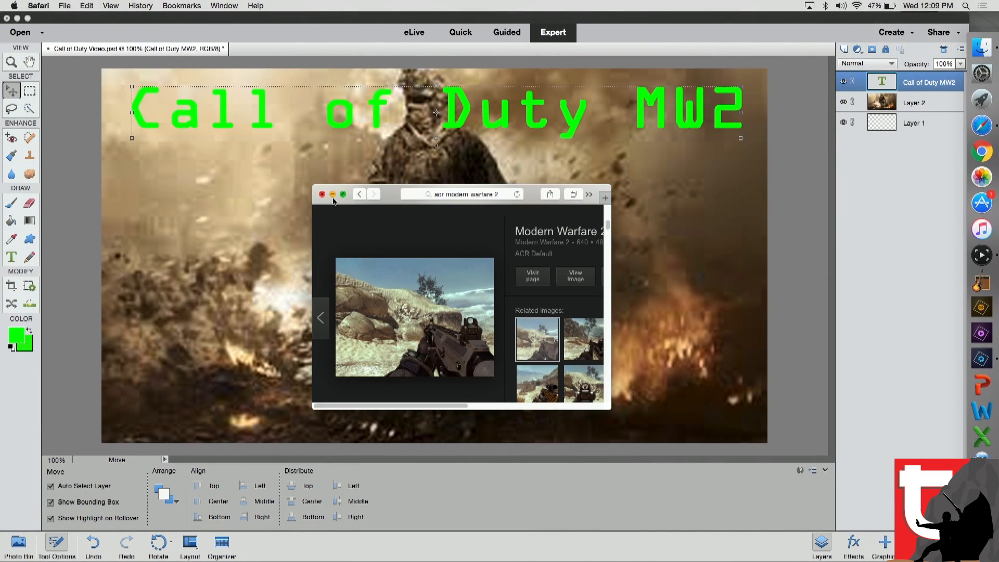
pyautogui.click(332, 194)
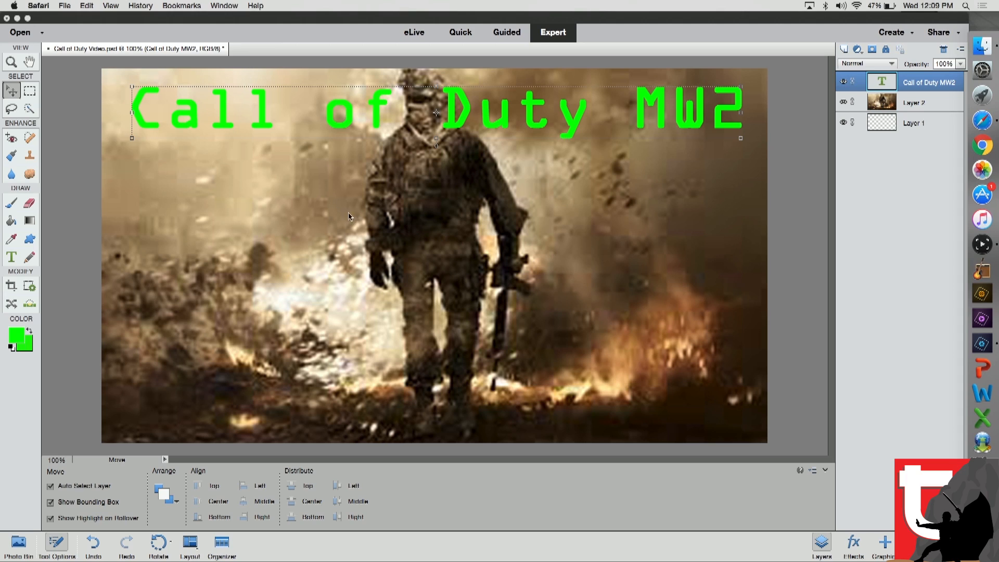
pyautogui.click(20, 32)
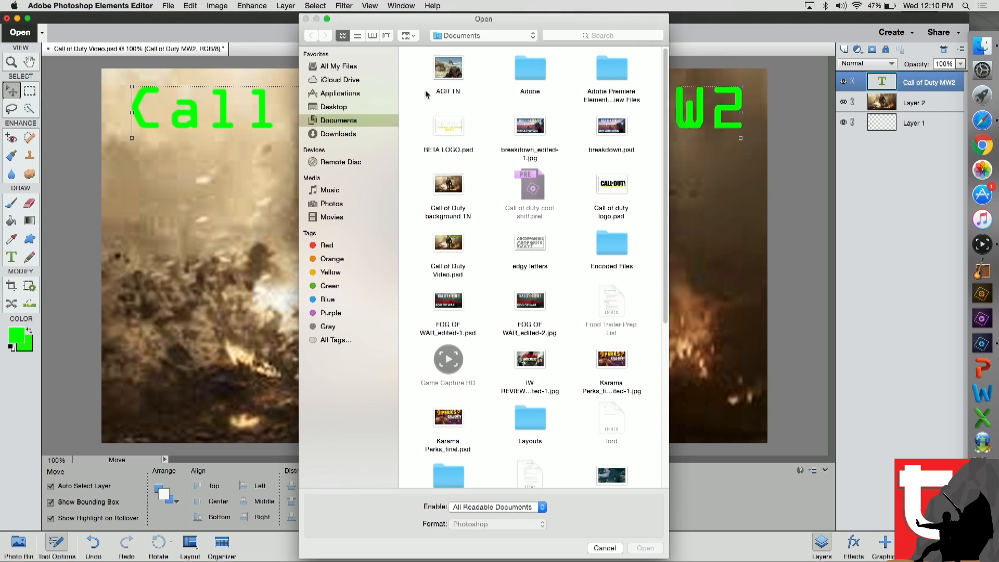
pyautogui.click(329, 66)
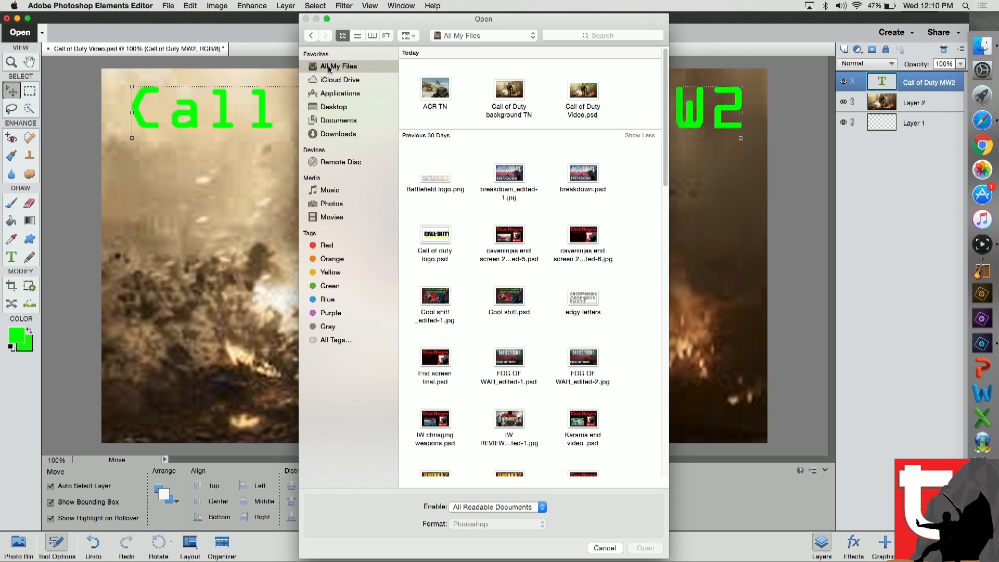
pyautogui.doubleClick(436, 90)
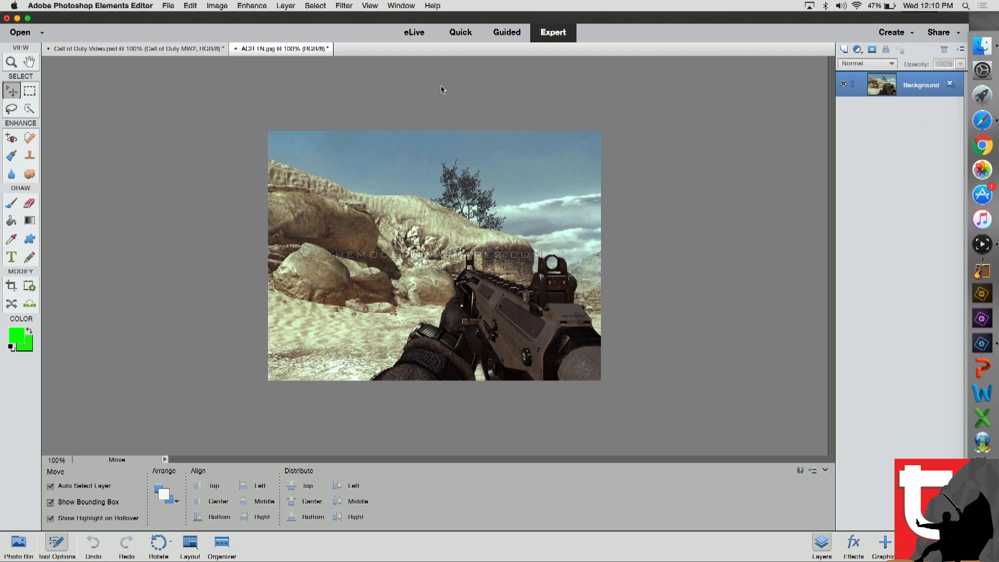
pyautogui.click(193, 48)
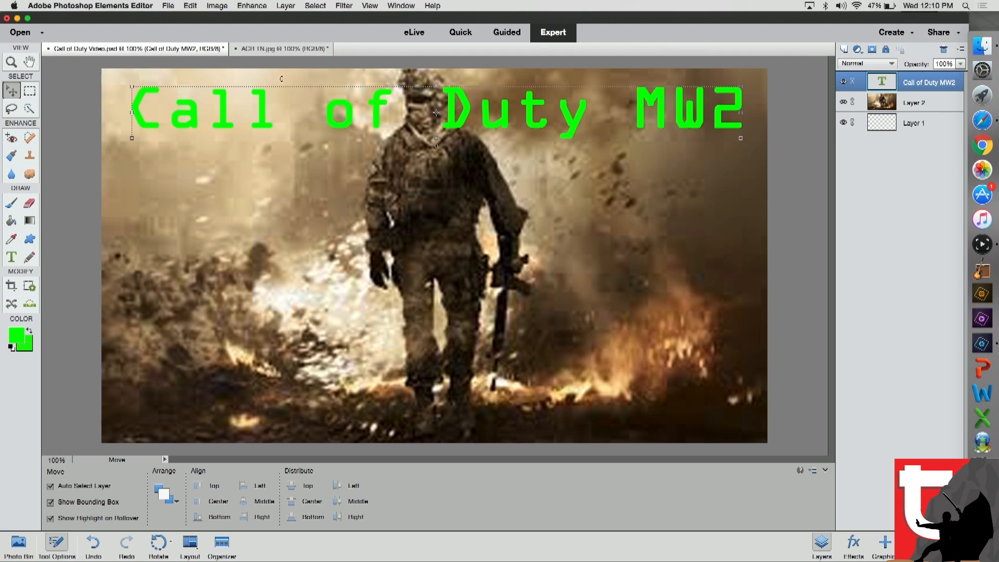
pyautogui.click(268, 50)
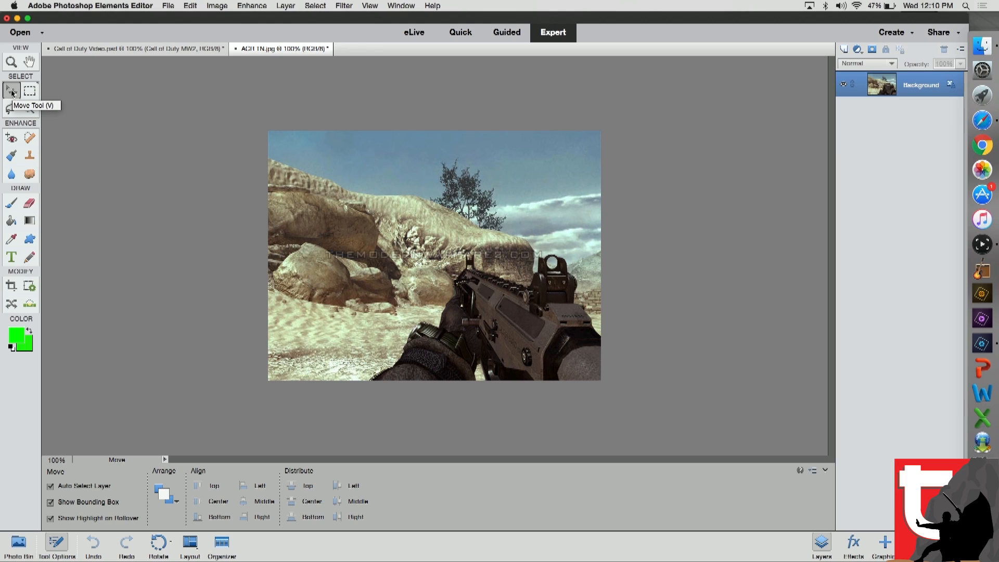
# - Activate the Quick Selection tool in Add mode
pyautogui.click(29, 109)
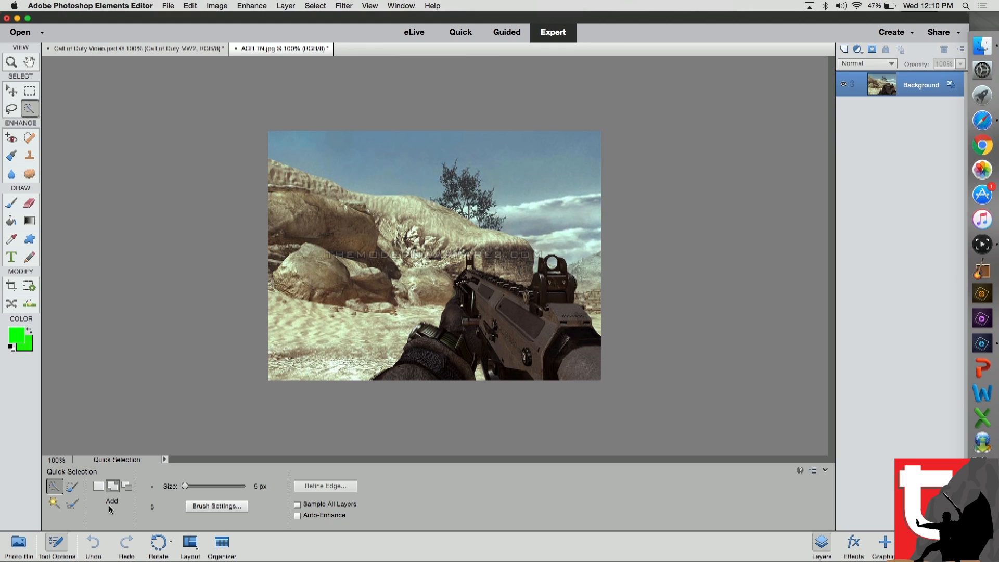
pyautogui.click(99, 487)
pyautogui.click(110, 487)
pyautogui.click(126, 487)
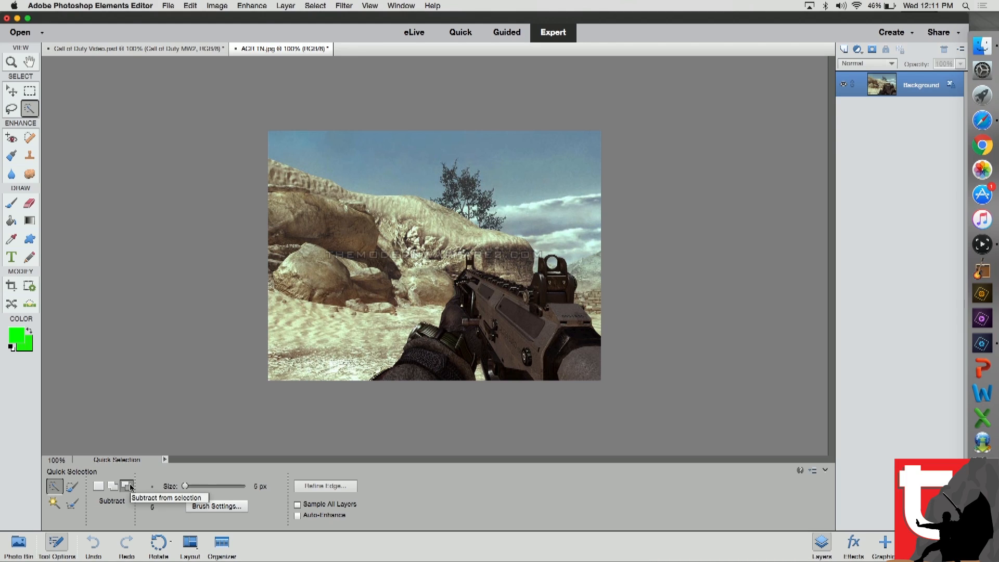
pyautogui.click(114, 487)
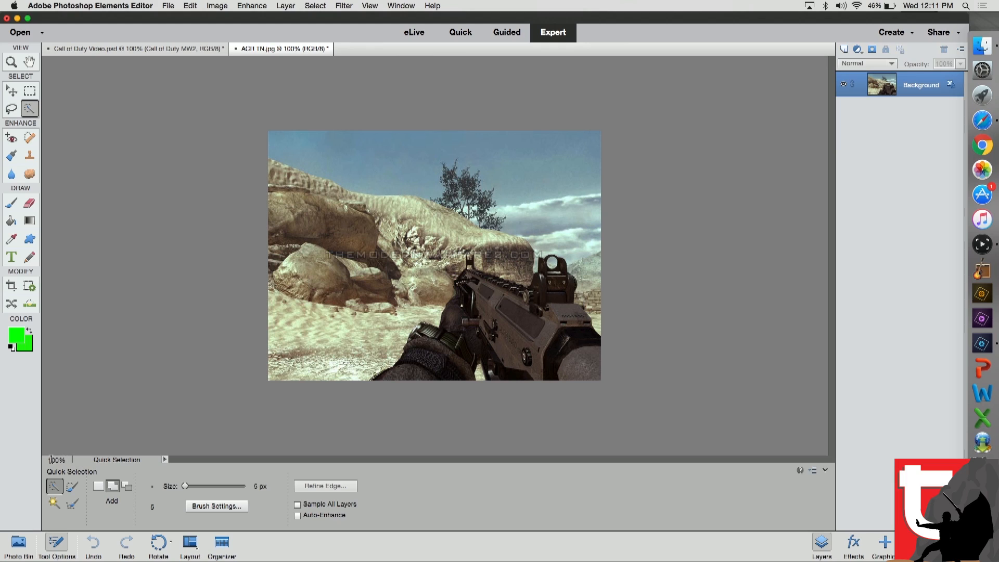
# - Select the rifle together with the gloved hand and forearm using an 11 px Quick Selection brush
pyautogui.moveTo(49, 460); pyautogui.dragTo(68, 460)
pyautogui.write('200')
pyautogui.press('Return')
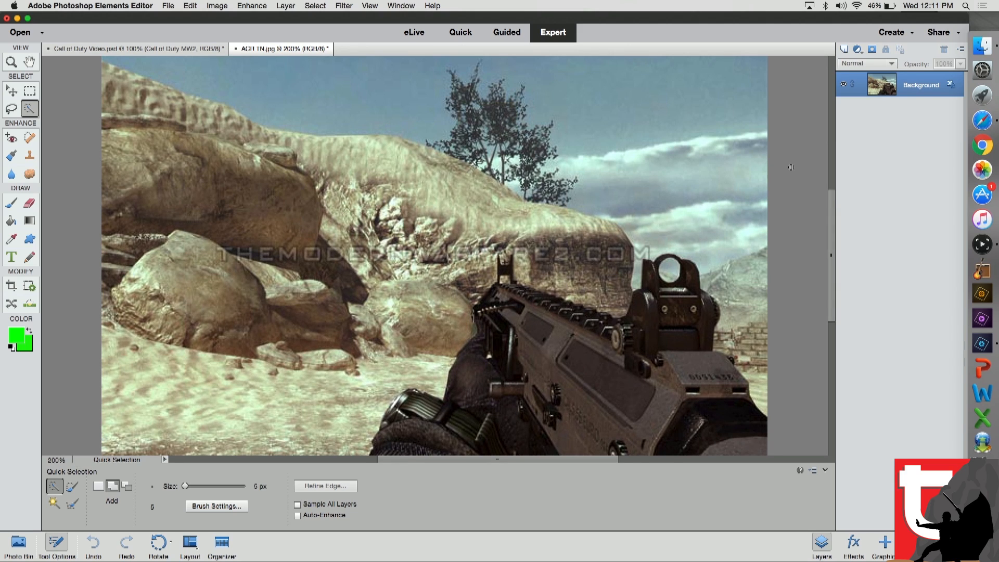
pyautogui.moveTo(831, 206); pyautogui.dragTo(829, 234)
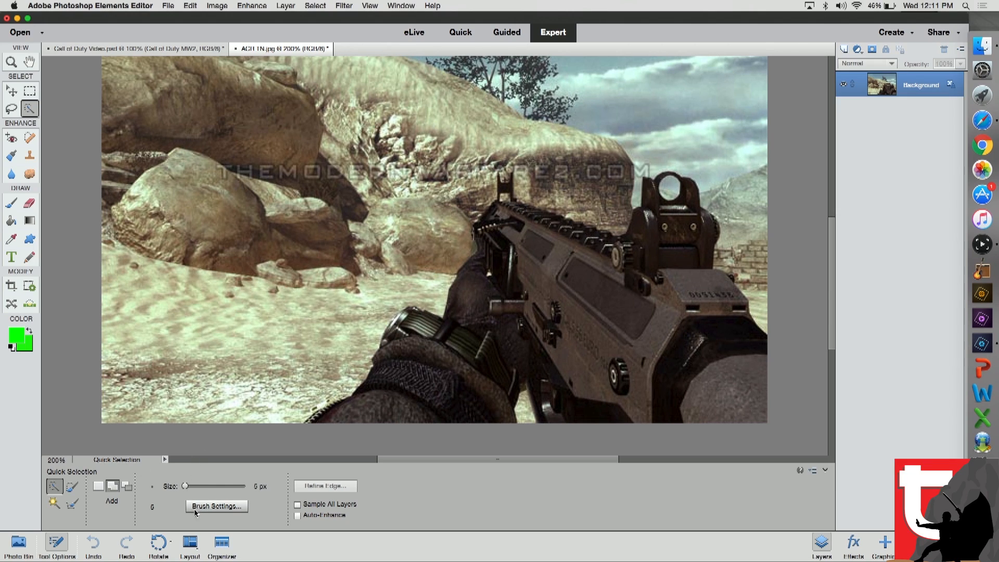
pyautogui.moveTo(185, 487); pyautogui.dragTo(188, 487)
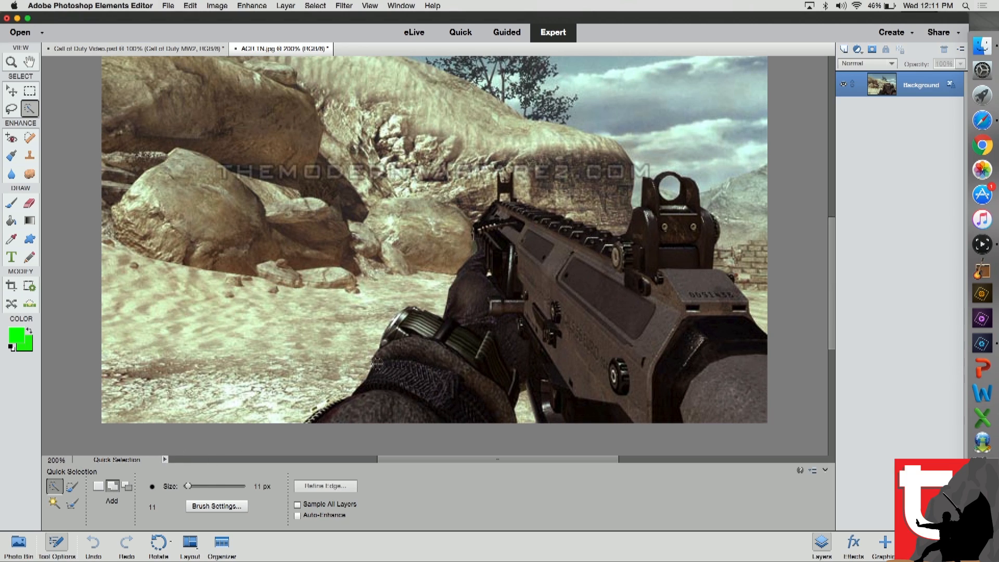
pyautogui.click(556, 276)
pyautogui.moveTo(568, 276)
pyautogui.mouseDown()
pyautogui.moveTo(593, 281)
pyautogui.moveTo(628, 313)
pyautogui.moveTo(666, 296)
pyautogui.moveTo(692, 226)
pyautogui.moveTo(686, 194)
pyautogui.moveTo(700, 341)
pyautogui.moveTo(724, 375)
pyautogui.moveTo(583, 393)
pyautogui.moveTo(536, 334)
pyautogui.moveTo(582, 403)
pyautogui.moveTo(563, 394)
pyautogui.moveTo(538, 332)
pyautogui.moveTo(489, 273)
pyautogui.moveTo(527, 327)
pyautogui.mouseUp()
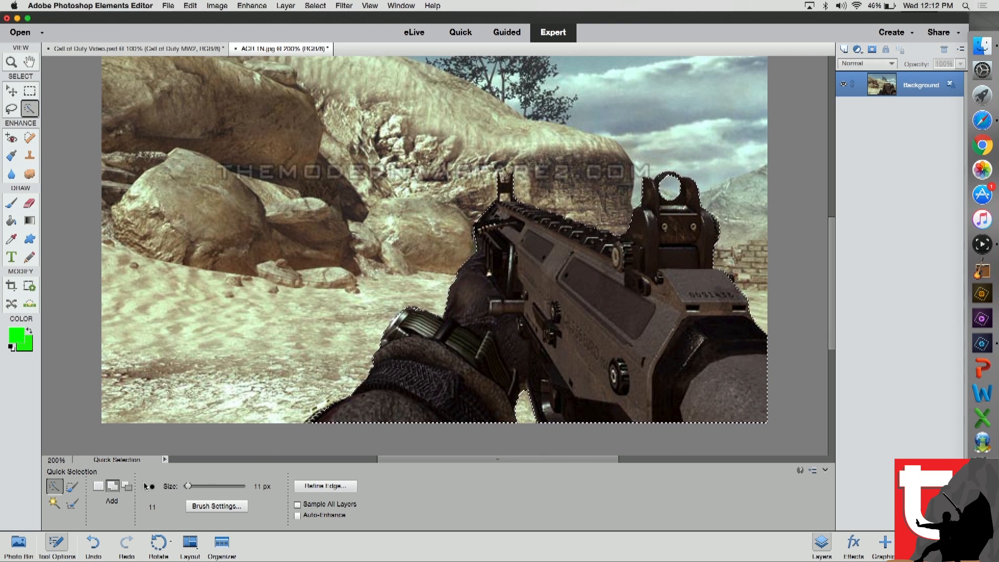
# - Try to subtract the gloved hand and forearm from the selection while keeping the rifle's protruding handle selected
pyautogui.click(128, 487)
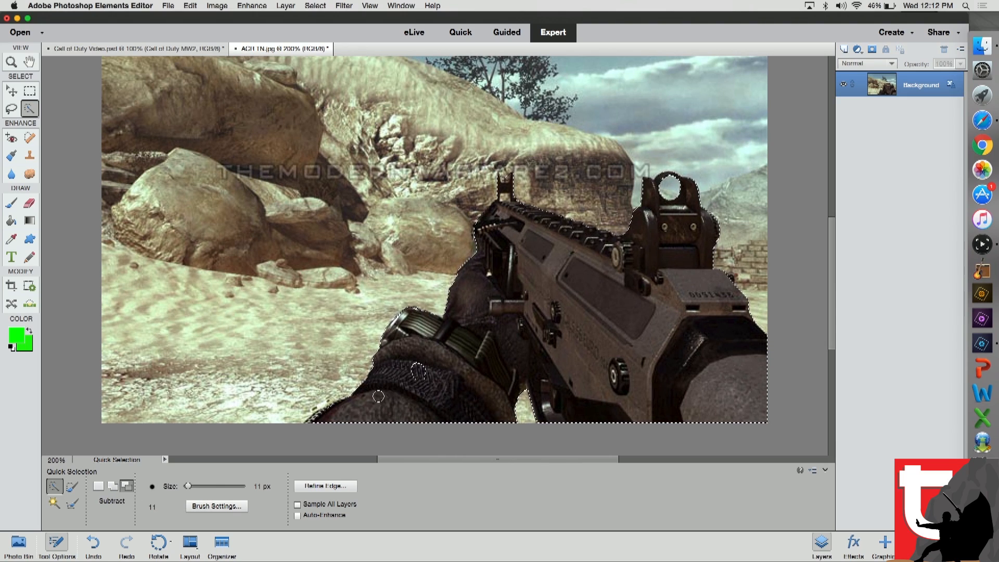
pyautogui.moveTo(419, 366)
pyautogui.mouseDown()
pyautogui.moveTo(398, 339)
pyautogui.moveTo(410, 322)
pyautogui.moveTo(394, 331)
pyautogui.moveTo(405, 312)
pyautogui.moveTo(353, 398)
pyautogui.moveTo(448, 317)
pyautogui.moveTo(451, 331)
pyautogui.moveTo(465, 284)
pyautogui.moveTo(497, 341)
pyautogui.moveTo(481, 375)
pyautogui.moveTo(514, 348)
pyautogui.mouseUp()
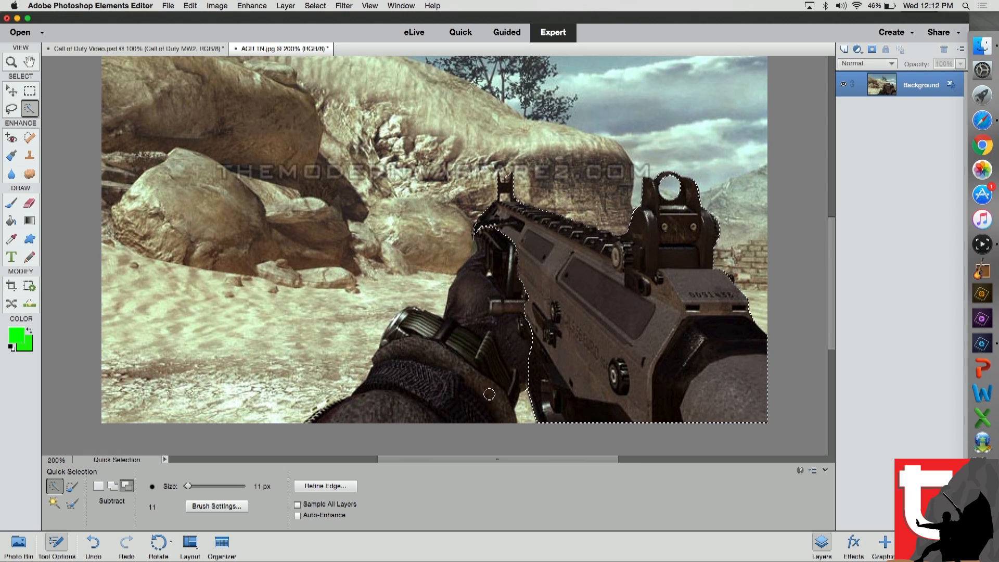
pyautogui.click(113, 488)
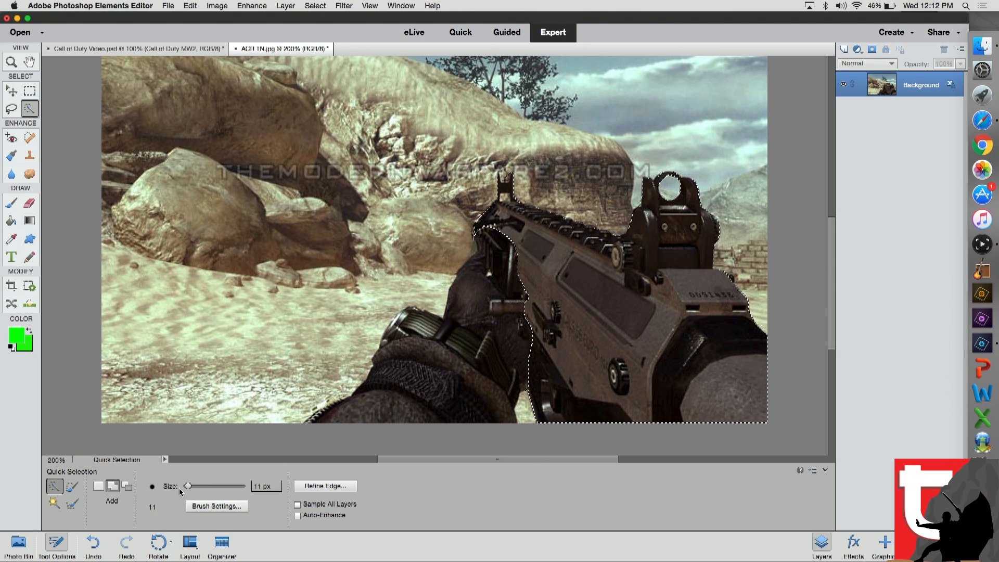
pyautogui.moveTo(188, 487); pyautogui.dragTo(186, 487)
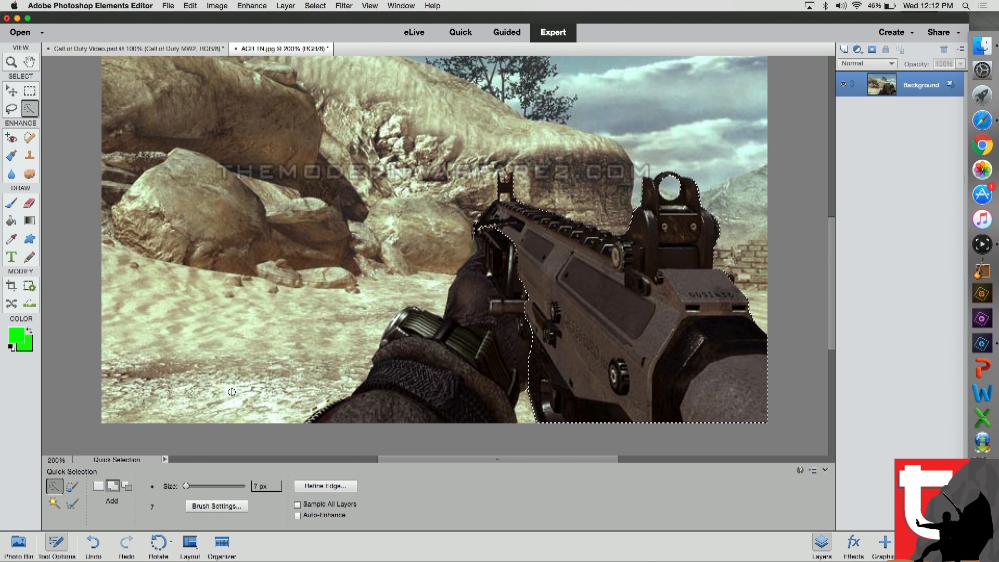
pyautogui.moveTo(502, 304); pyautogui.dragTo(504, 305)
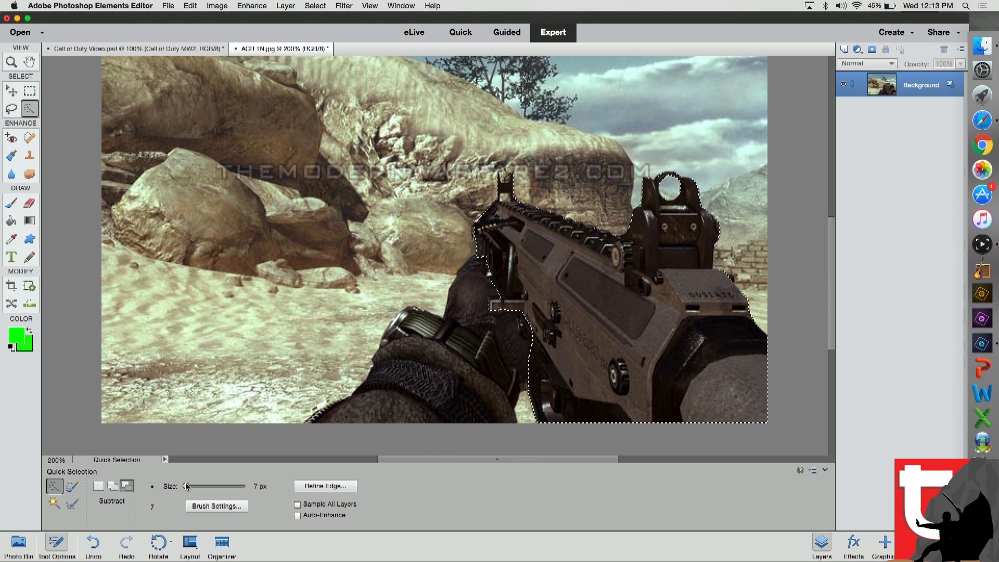
pyautogui.moveTo(187, 486); pyautogui.dragTo(185, 488)
pyautogui.click(112, 485)
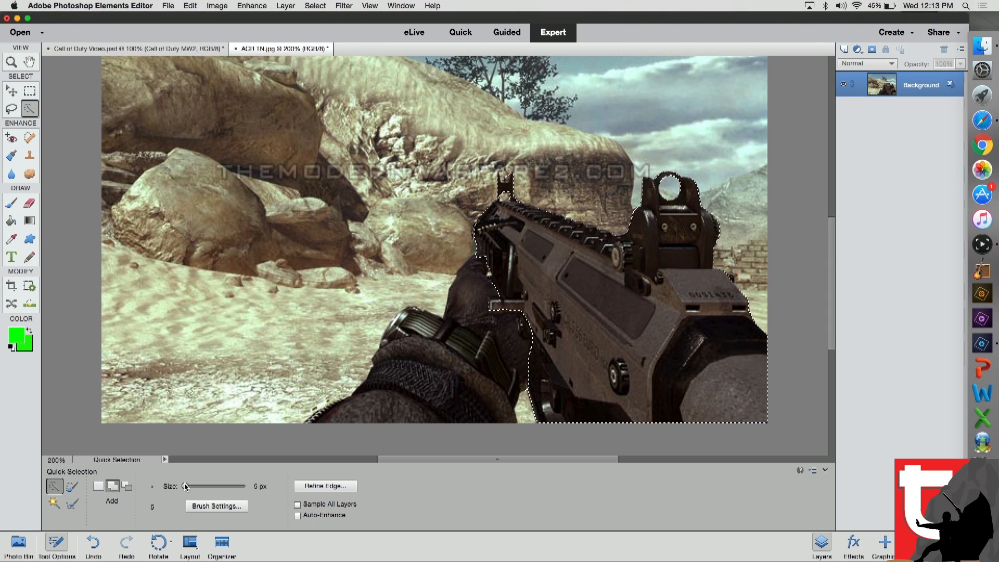
# - Add the gloved hand, watch and forearm back to the selection using a 9 px Quick Selection brush
pyautogui.moveTo(186, 487); pyautogui.dragTo(187, 487)
pyautogui.moveTo(452, 361)
pyautogui.mouseDown()
pyautogui.moveTo(381, 406)
pyautogui.moveTo(318, 421)
pyautogui.mouseUp()
pyautogui.moveTo(364, 398)
pyautogui.mouseDown()
pyautogui.moveTo(387, 379)
pyautogui.moveTo(414, 327)
pyautogui.moveTo(405, 325)
pyautogui.moveTo(402, 361)
pyautogui.moveTo(426, 368)
pyautogui.moveTo(466, 320)
pyautogui.moveTo(470, 278)
pyautogui.moveTo(444, 349)
pyautogui.moveTo(464, 363)
pyautogui.moveTo(488, 352)
pyautogui.moveTo(493, 359)
pyautogui.moveTo(380, 411)
pyautogui.moveTo(416, 394)
pyautogui.moveTo(422, 366)
pyautogui.mouseUp()
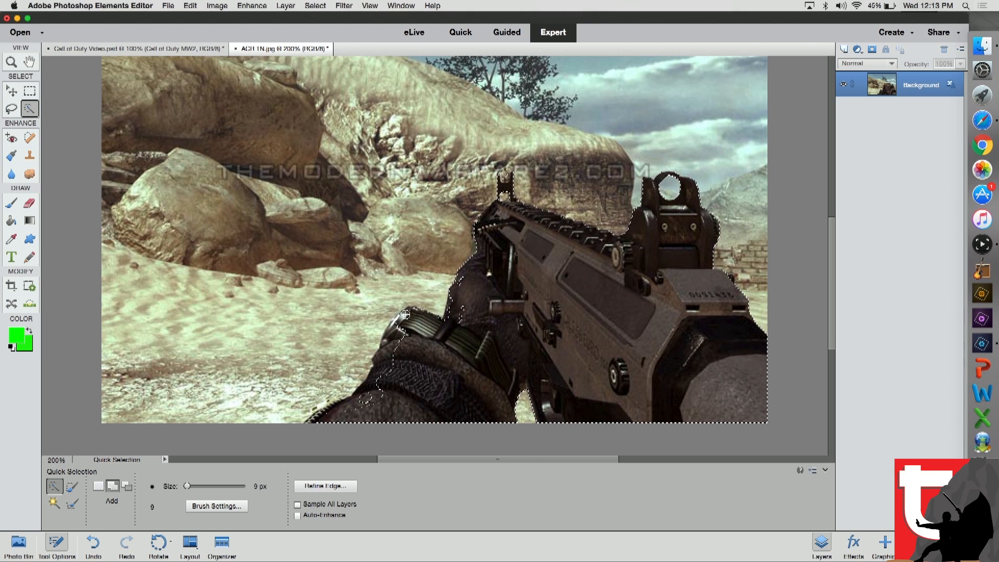
pyautogui.moveTo(406, 313)
pyautogui.mouseDown()
pyautogui.moveTo(376, 387)
pyautogui.moveTo(343, 410)
pyautogui.mouseUp()
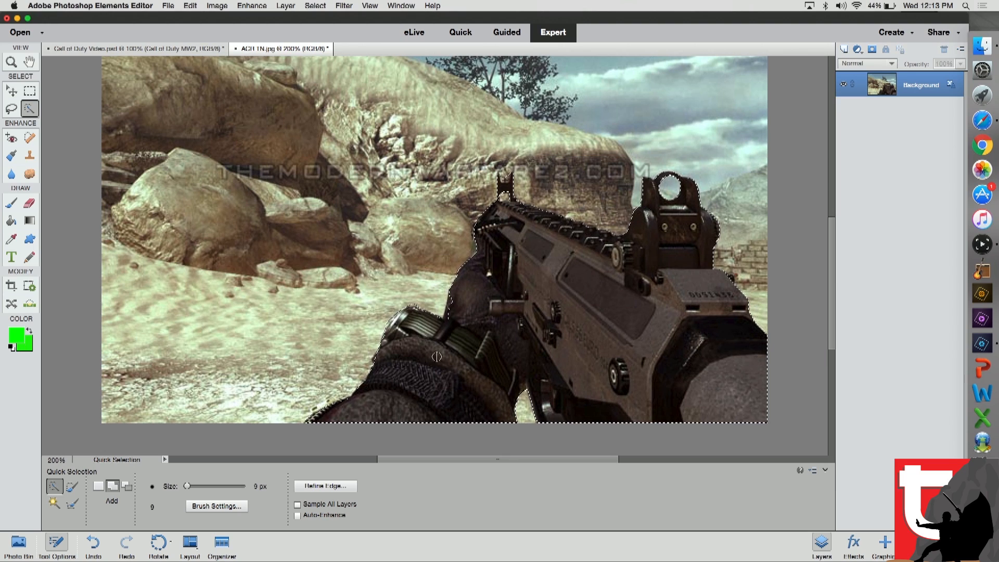
# - Clean up the selection outline around the glove, watch and front sight using a 2 px Quick Selection brush
pyautogui.click(70, 459)
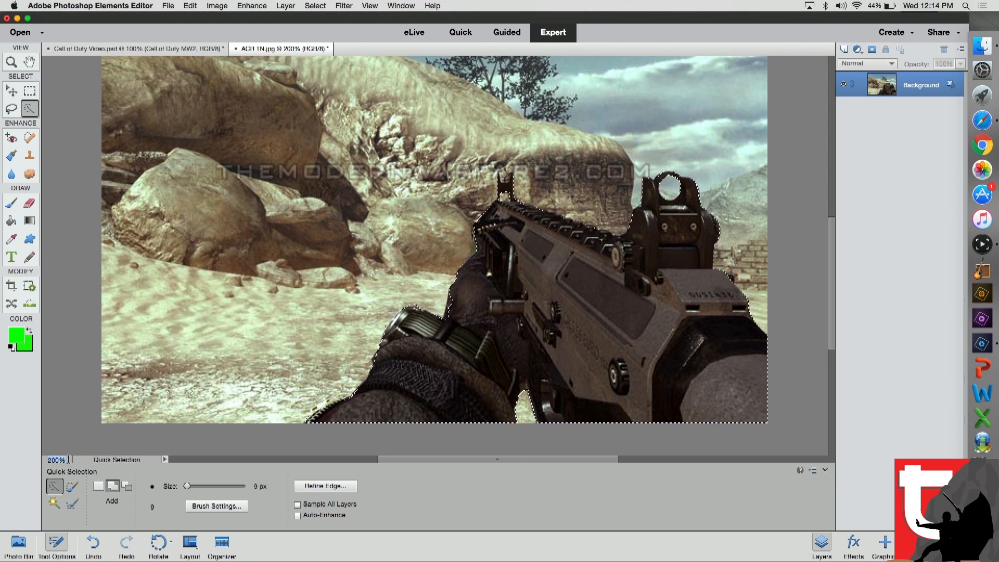
pyautogui.write('400')
pyautogui.press('Return')
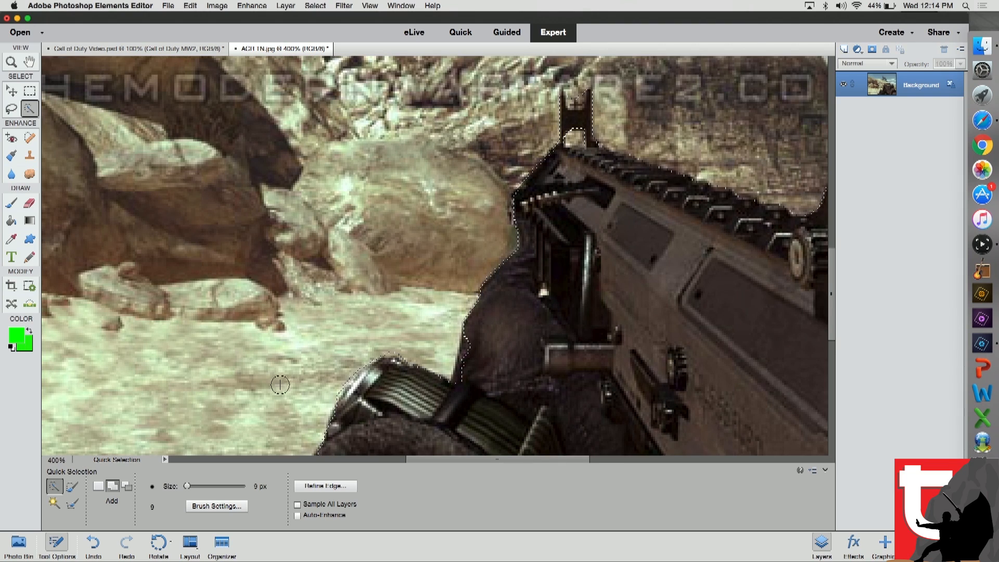
pyautogui.moveTo(187, 486); pyautogui.dragTo(182, 486)
pyautogui.moveTo(182, 485); pyautogui.dragTo(183, 485)
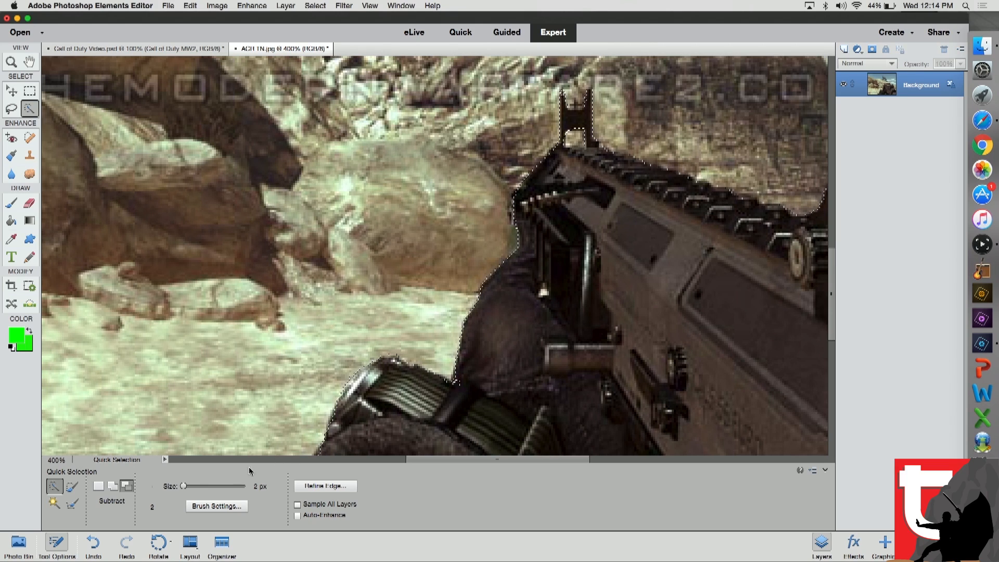
pyautogui.click(116, 488)
# - Output the rifle and arm selection to a new layer using Refine Edge
pyautogui.write('100')
pyautogui.press('Return')
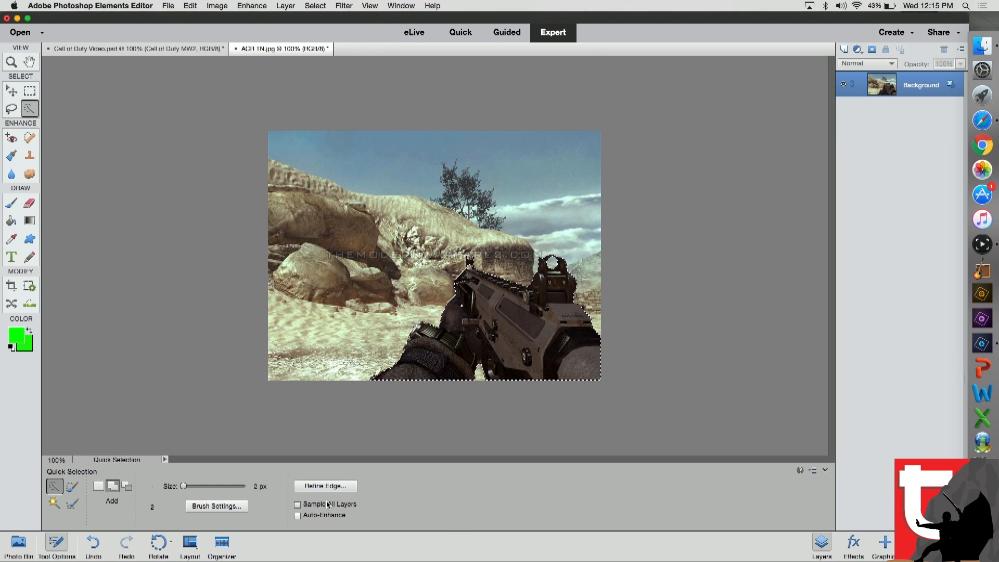
pyautogui.click(314, 487)
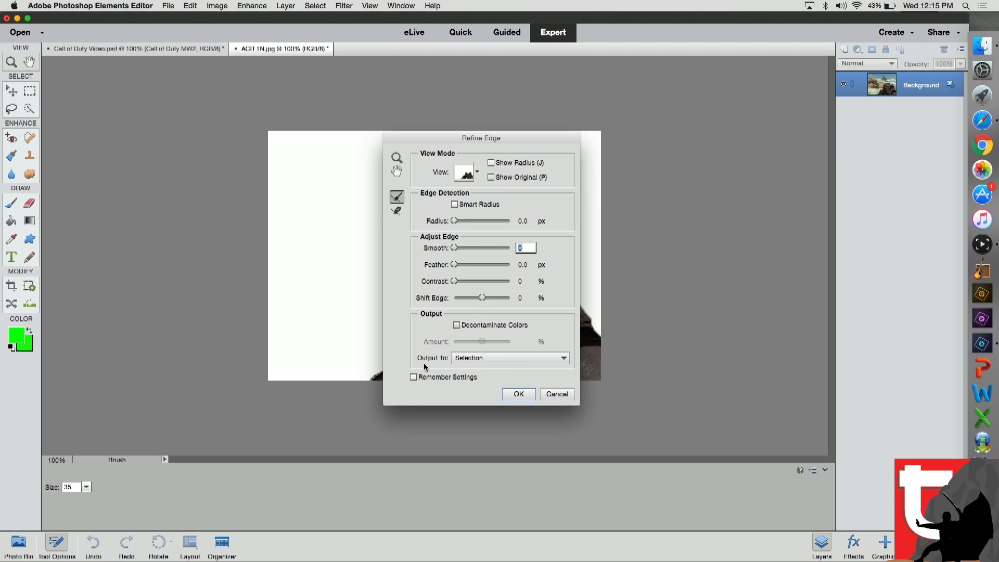
pyautogui.click(506, 358)
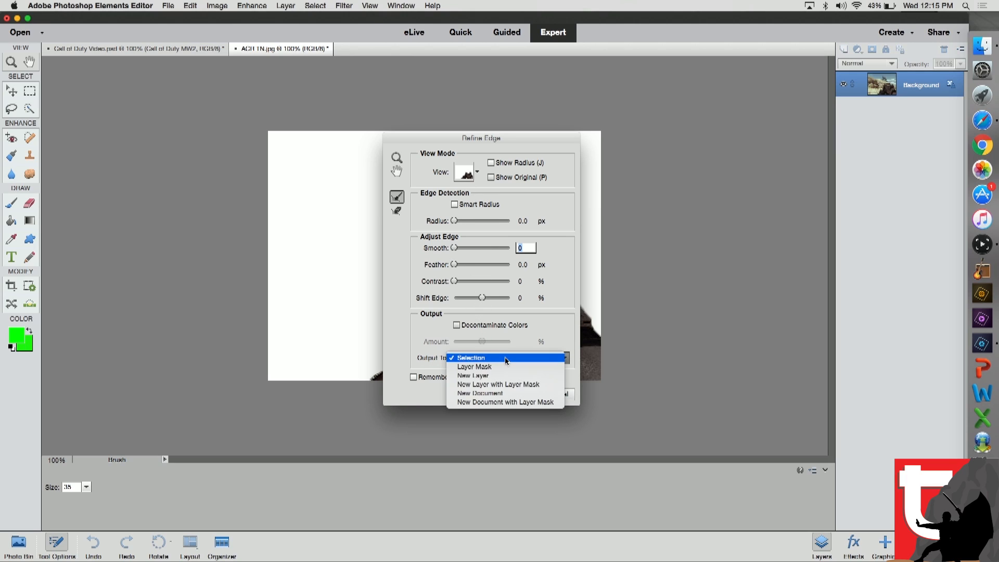
pyautogui.click(477, 375)
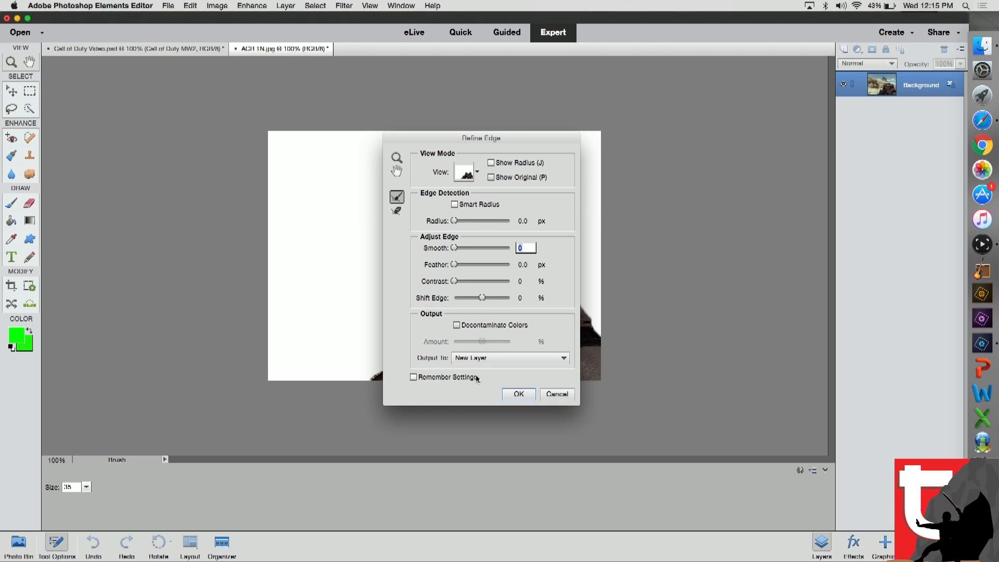
pyautogui.click(518, 394)
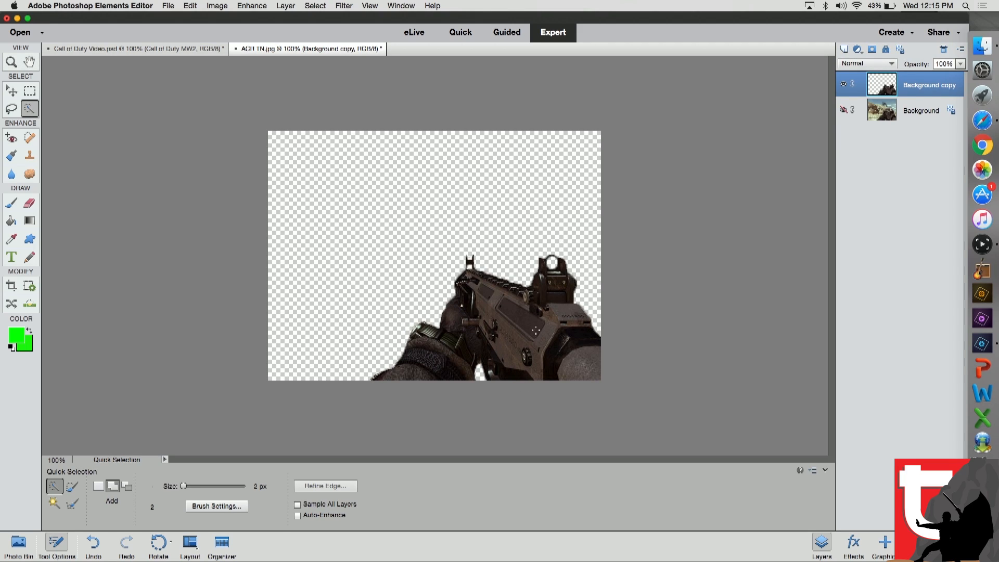
# - Move the cut-out rifle into the Call of Duty Video document, over the lower-right part of the soldier image
pyautogui.click(15, 91)
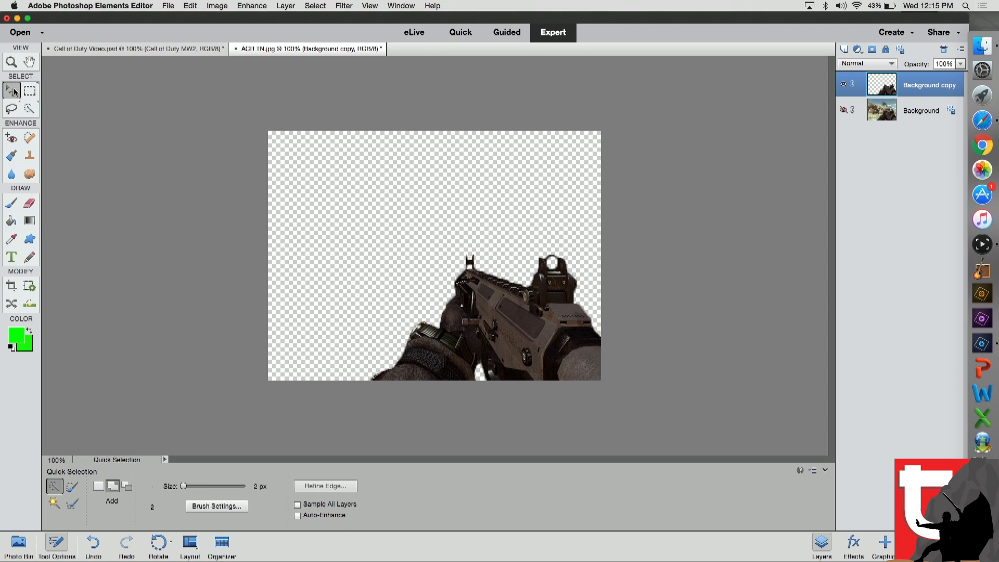
pyautogui.moveTo(498, 307); pyautogui.dragTo(444, 246)
pyautogui.moveTo(475, 228); pyautogui.dragTo(686, 381)
# - Enlarge the rifle cut-out proportionally and fit it flush into the image's lower-right corner
pyautogui.moveTo(735, 292); pyautogui.dragTo(802, 256)
pyautogui.moveTo(674, 337); pyautogui.dragTo(619, 337)
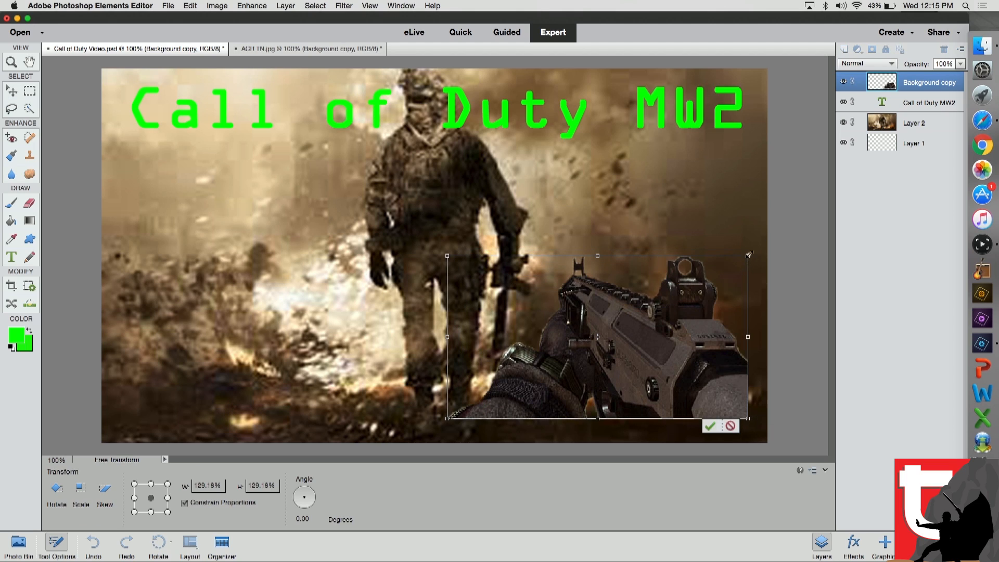
pyautogui.moveTo(750, 255); pyautogui.dragTo(813, 218)
pyautogui.moveTo(669, 332); pyautogui.dragTo(634, 353)
pyautogui.click(730, 447)
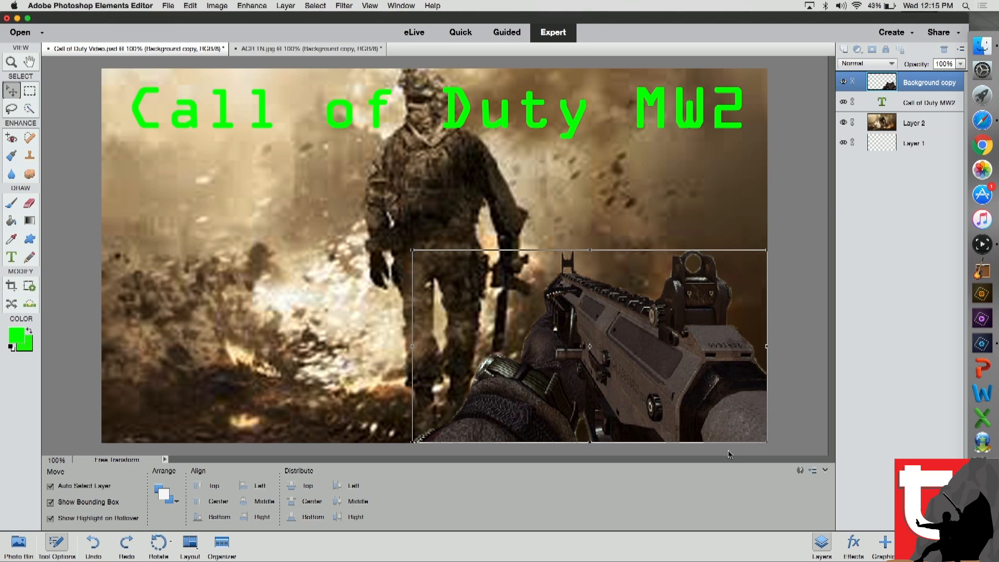
pyautogui.click(788, 217)
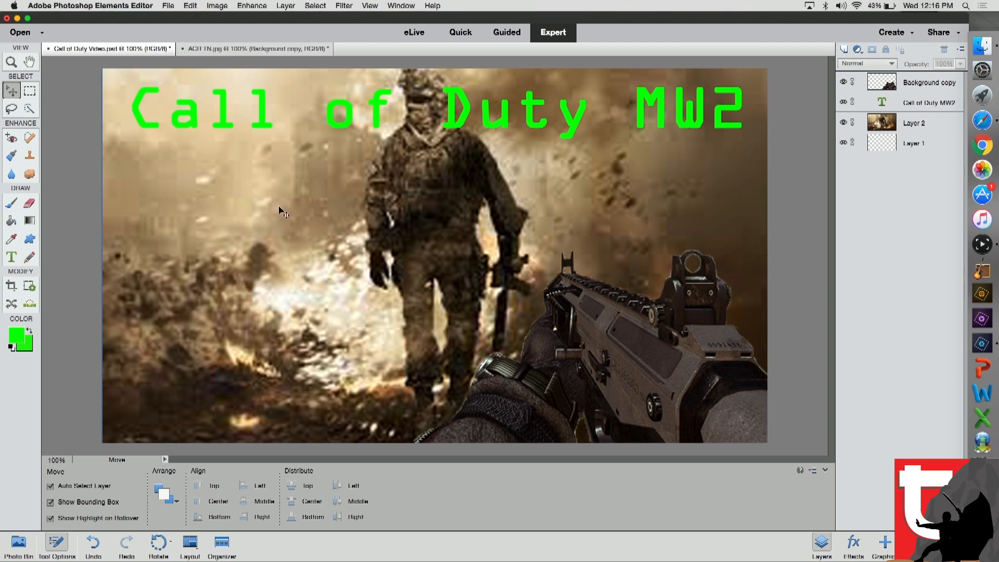
# - Select the rifle layer and activate the Brush tool
pyautogui.click(659, 358)
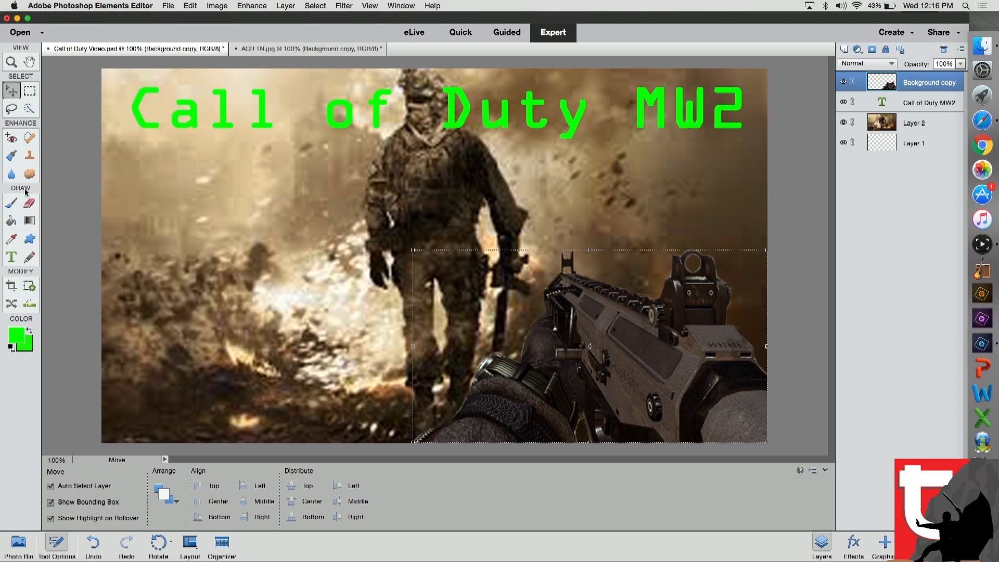
pyautogui.click(11, 203)
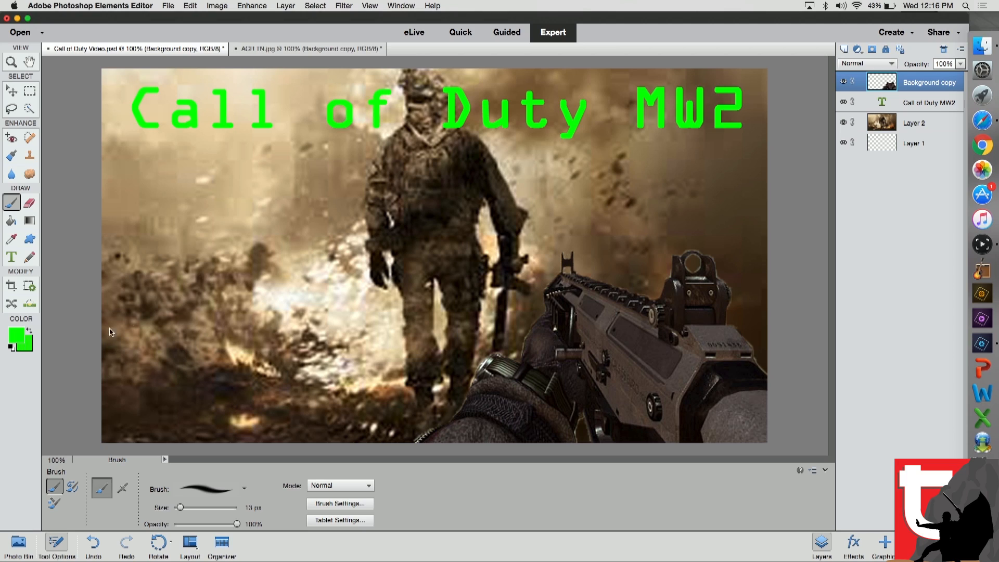
# - Paint two green test strokes beside the soldier with the 13 px brush and undo them
pyautogui.moveTo(190, 289)
pyautogui.mouseDown()
pyautogui.moveTo(205, 304)
pyautogui.moveTo(175, 270)
pyautogui.mouseUp()
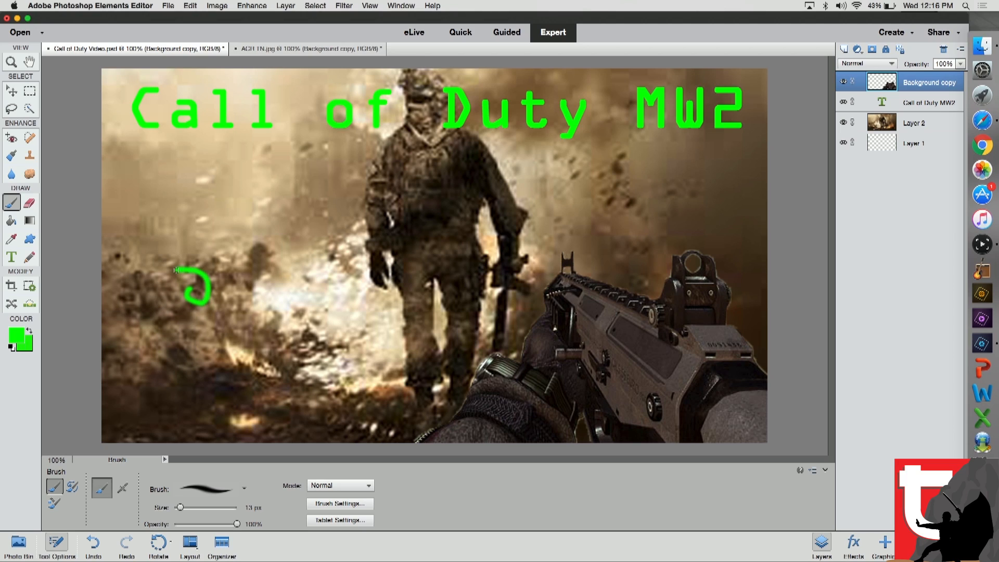
pyautogui.moveTo(209, 212)
pyautogui.mouseDown()
pyautogui.moveTo(250, 259)
pyautogui.moveTo(284, 269)
pyautogui.mouseUp()
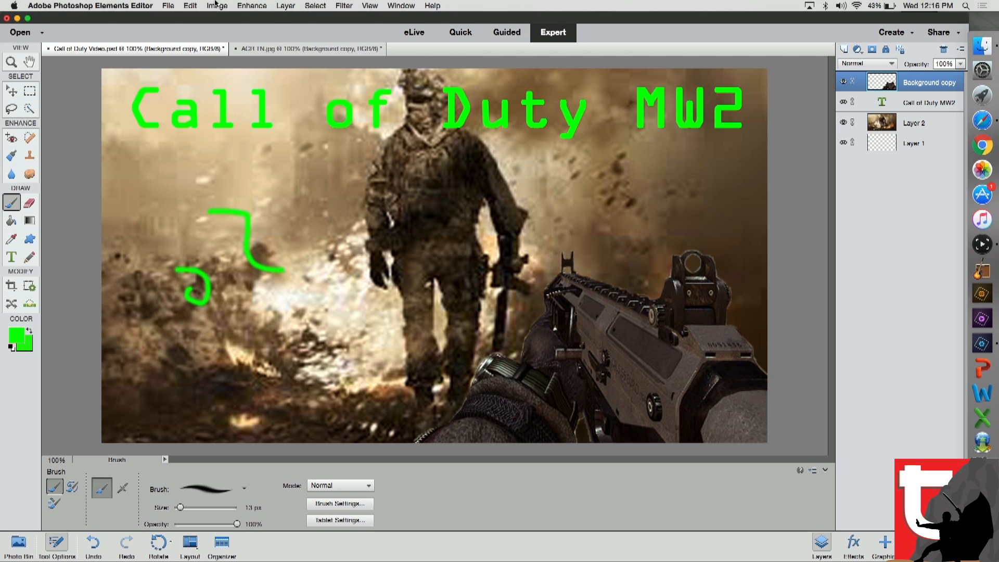
pyautogui.click(191, 5)
pyautogui.click(204, 21)
pyautogui.click(194, 8)
pyautogui.click(202, 16)
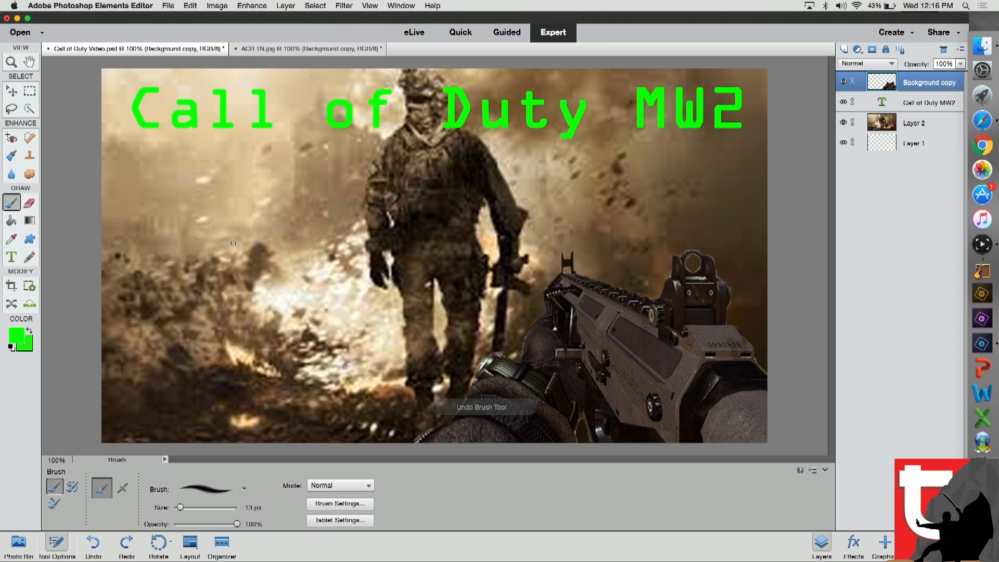
# - Set both the foreground and background colors to white (ffffff)
pyautogui.click(21, 338)
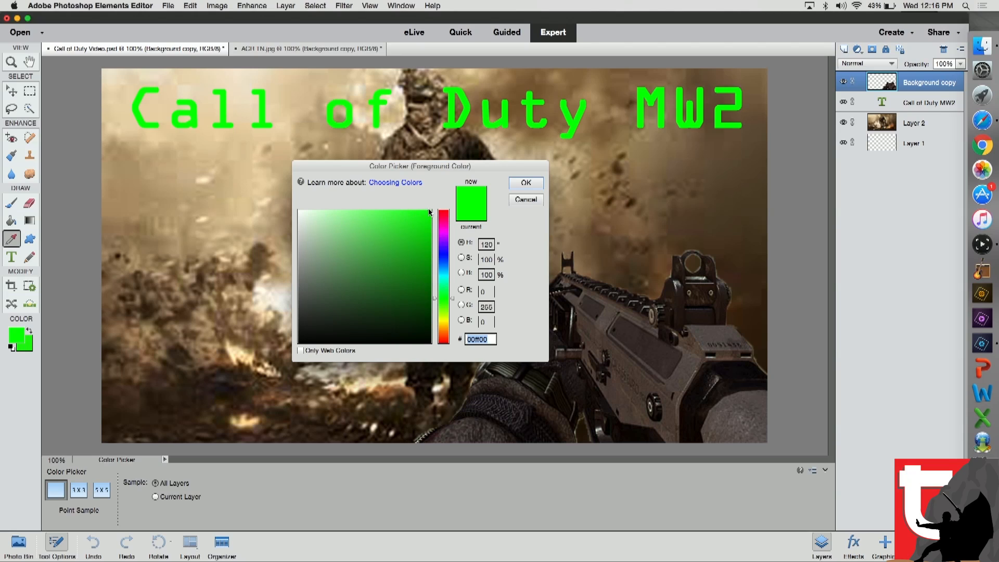
pyautogui.moveTo(431, 215); pyautogui.dragTo(284, 201)
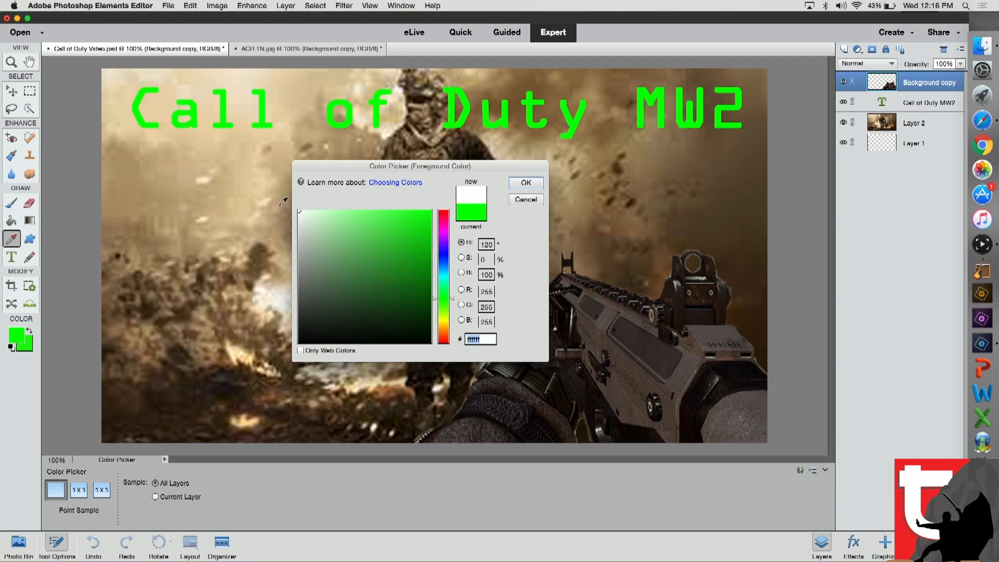
pyautogui.click(526, 183)
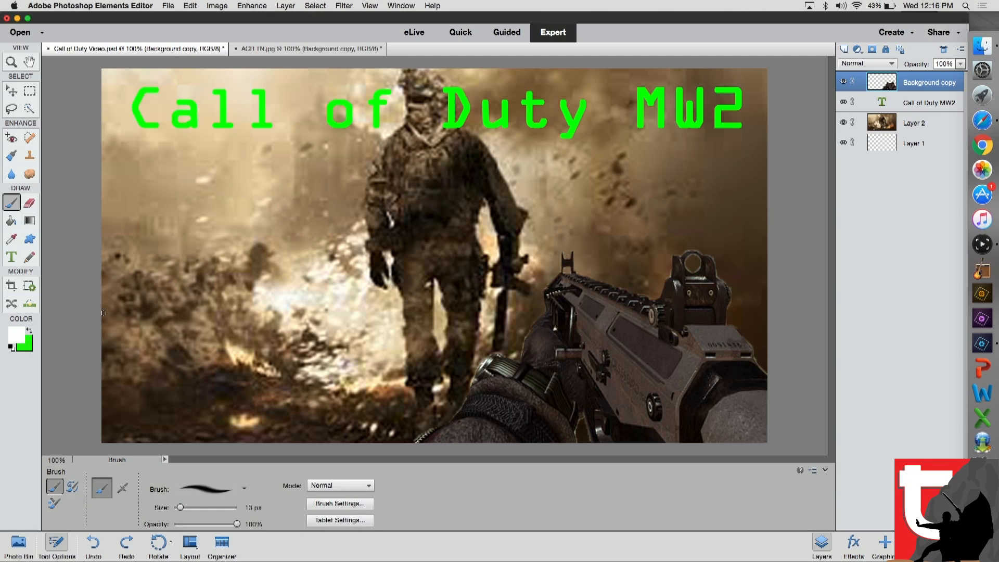
pyautogui.click(30, 348)
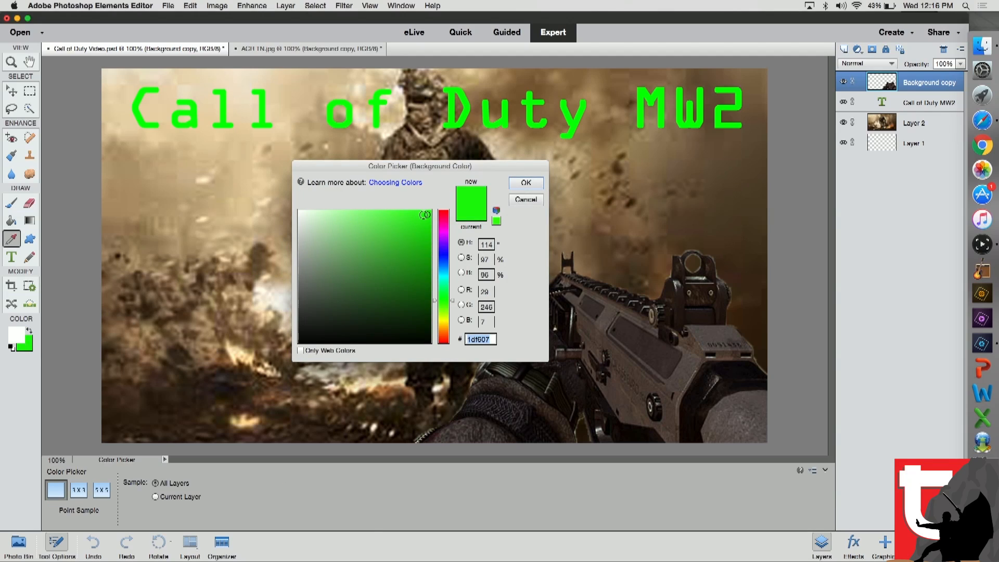
pyautogui.moveTo(391, 218); pyautogui.dragTo(282, 202)
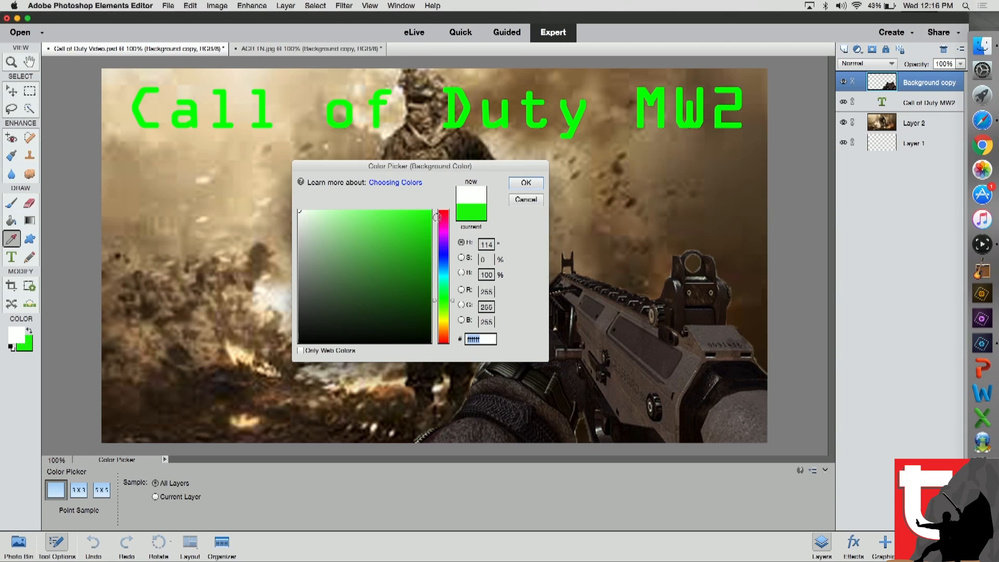
pyautogui.click(526, 183)
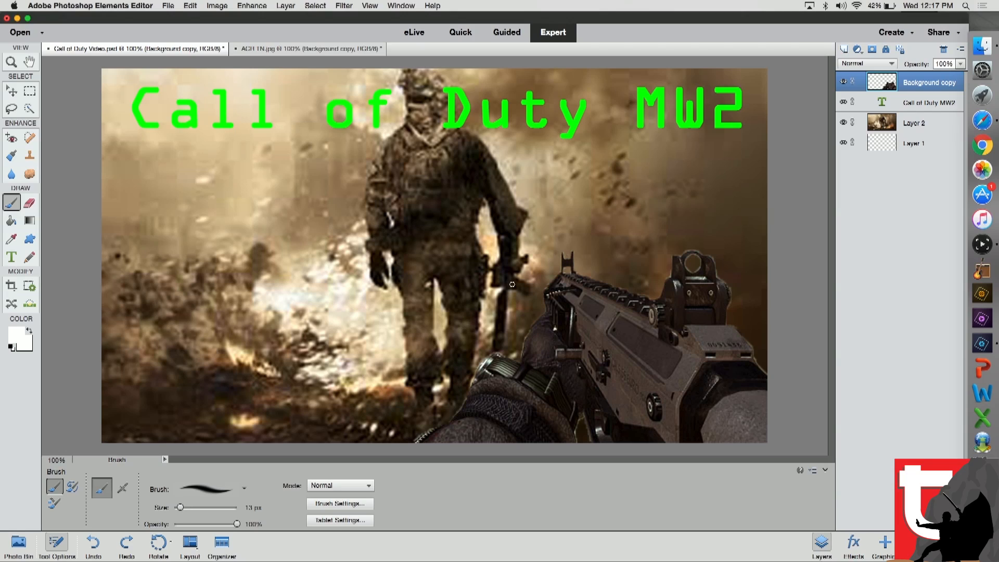
# - Paint a white test stroke across the soldier's waist and undo it
pyautogui.moveTo(346, 213)
pyautogui.mouseDown()
pyautogui.moveTo(367, 238)
pyautogui.moveTo(447, 219)
pyautogui.mouseUp()
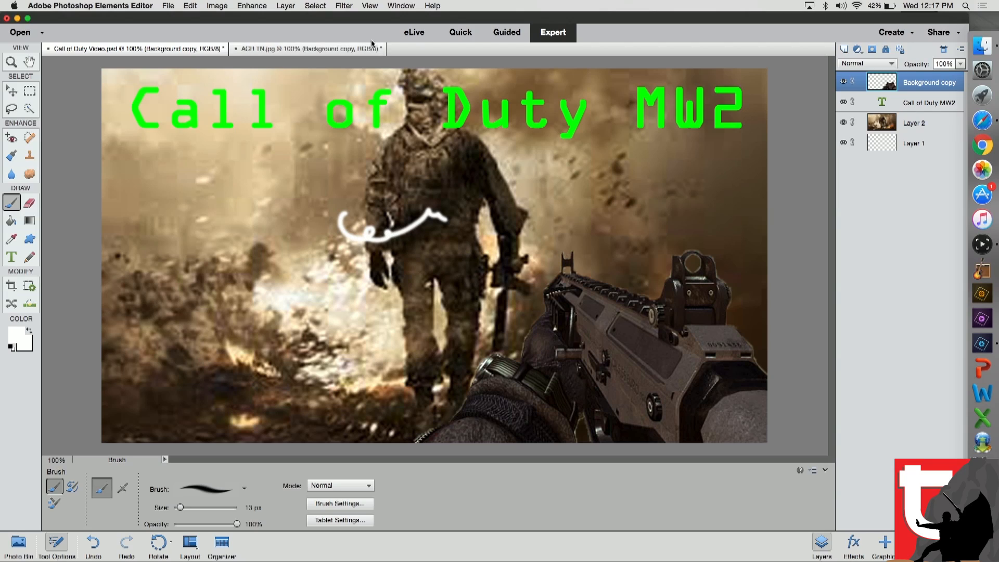
pyautogui.click(190, 6)
pyautogui.click(218, 18)
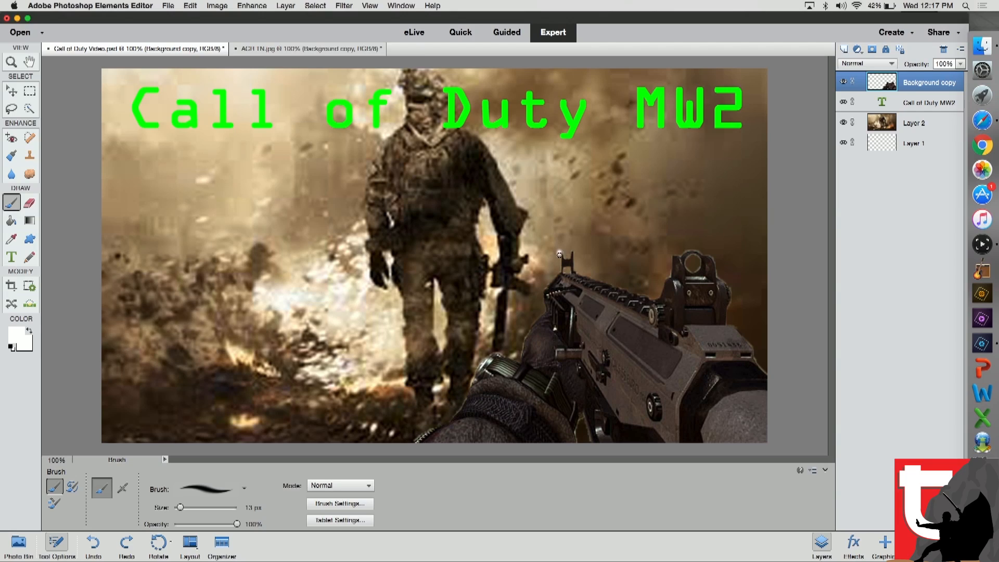
# - Trace the outer edge of the forearm, glove and rifle with a white 13 px brush outline
pyautogui.moveTo(556, 273)
pyautogui.mouseDown()
pyautogui.moveTo(520, 359)
pyautogui.moveTo(521, 350)
pyautogui.moveTo(519, 360)
pyautogui.moveTo(485, 357)
pyautogui.moveTo(457, 411)
pyautogui.moveTo(410, 442)
pyautogui.mouseUp()
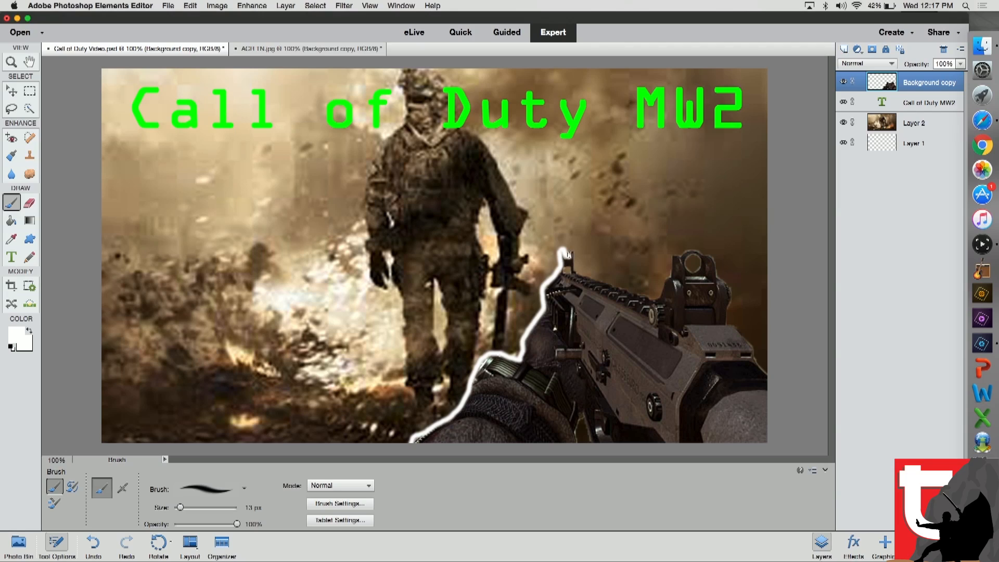
pyautogui.moveTo(574, 249)
pyautogui.mouseDown()
pyautogui.moveTo(582, 269)
pyautogui.moveTo(652, 297)
pyautogui.moveTo(670, 264)
pyautogui.moveTo(703, 248)
pyautogui.mouseUp()
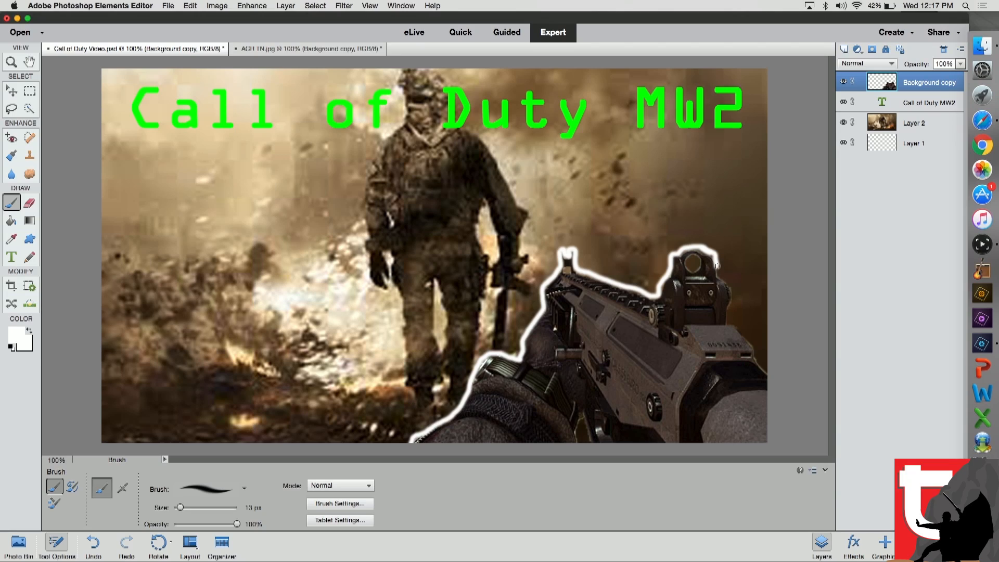
pyautogui.moveTo(719, 276)
pyautogui.mouseDown()
pyautogui.moveTo(731, 293)
pyautogui.moveTo(729, 318)
pyautogui.moveTo(769, 375)
pyautogui.mouseUp()
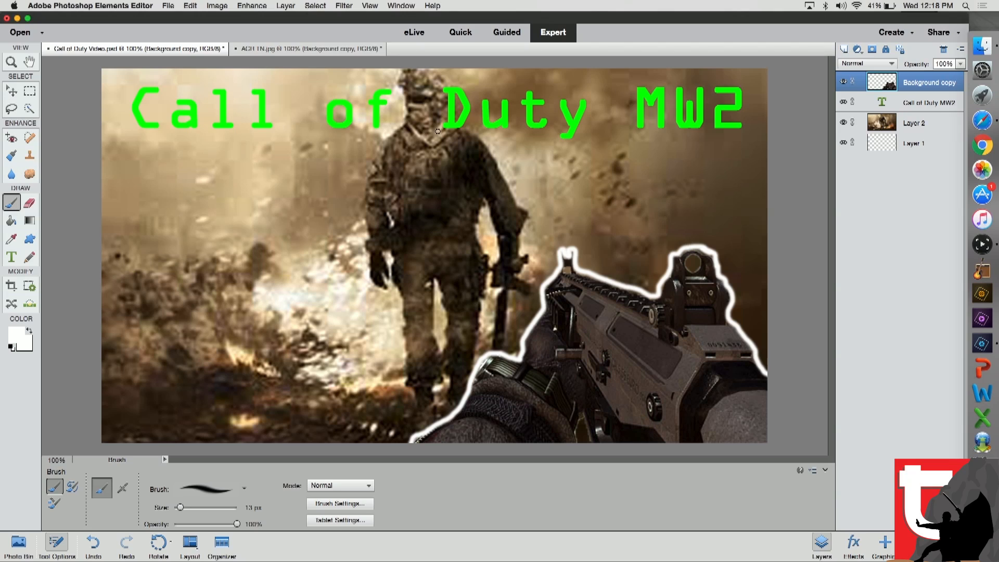
# - Switch to Safari and search Google Images for "nuclear logo"
pyautogui.click(984, 122)
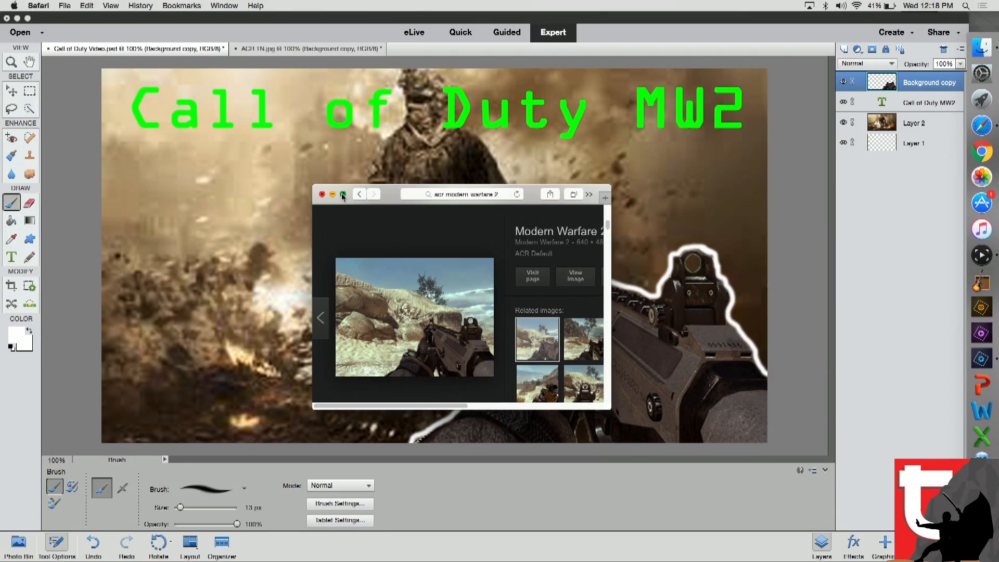
pyautogui.click(342, 195)
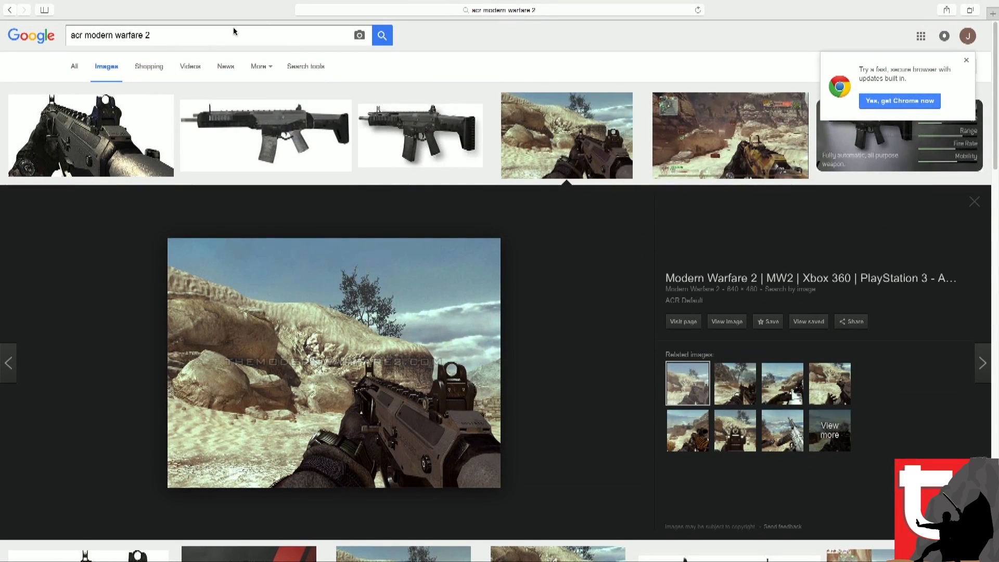
pyautogui.tripleClick(186, 33)
pyautogui.press('BackSpace')
pyautogui.write('nuk')
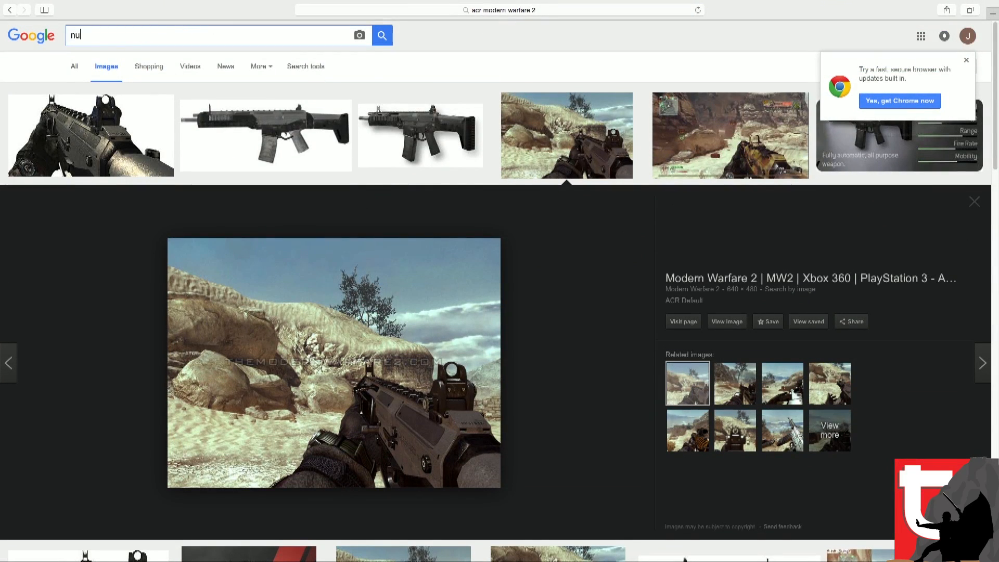
pyautogui.press('BackSpace')
pyautogui.write('clear logo')
pyautogui.press('Return')
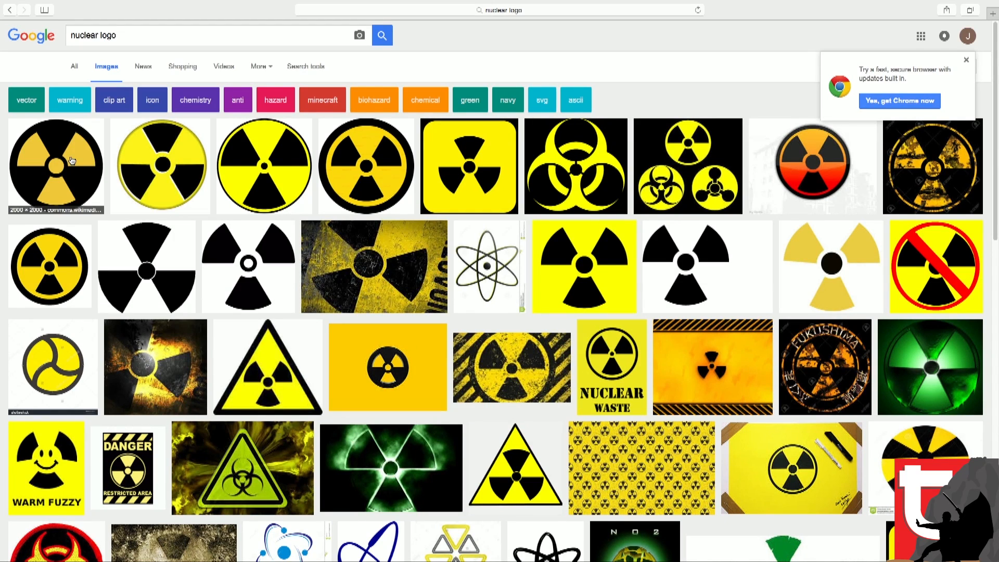
# - Save the black and yellow Wikimedia Commons nuclear symbol to Documents as "Nuclear logo TN"
pyautogui.click(72, 160)
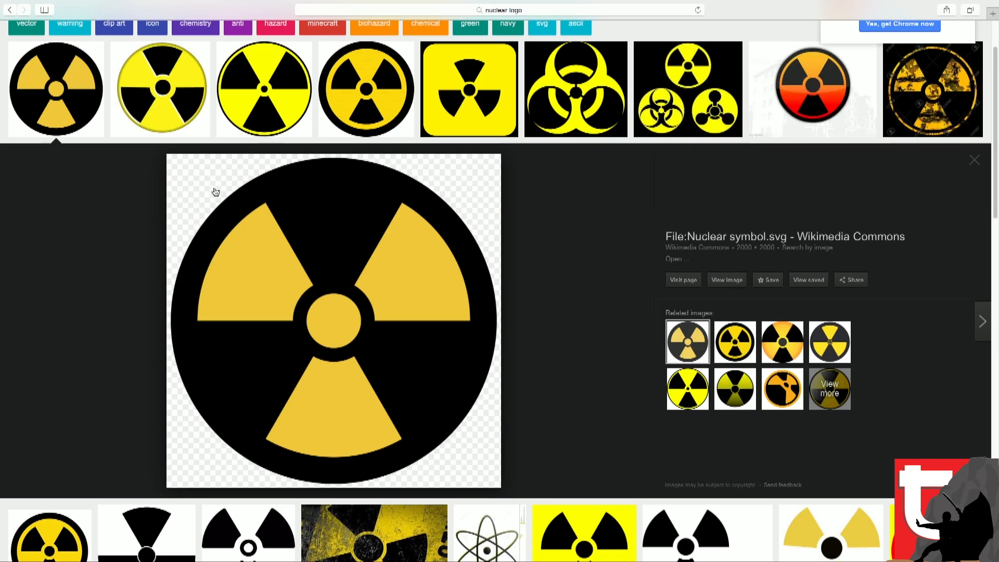
pyautogui.rightClick(311, 265)
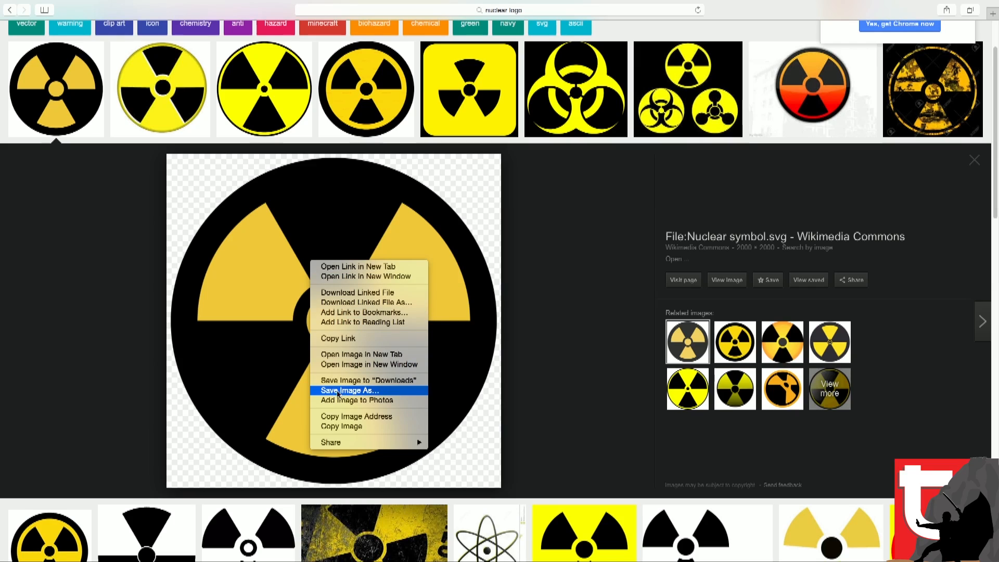
pyautogui.click(340, 392)
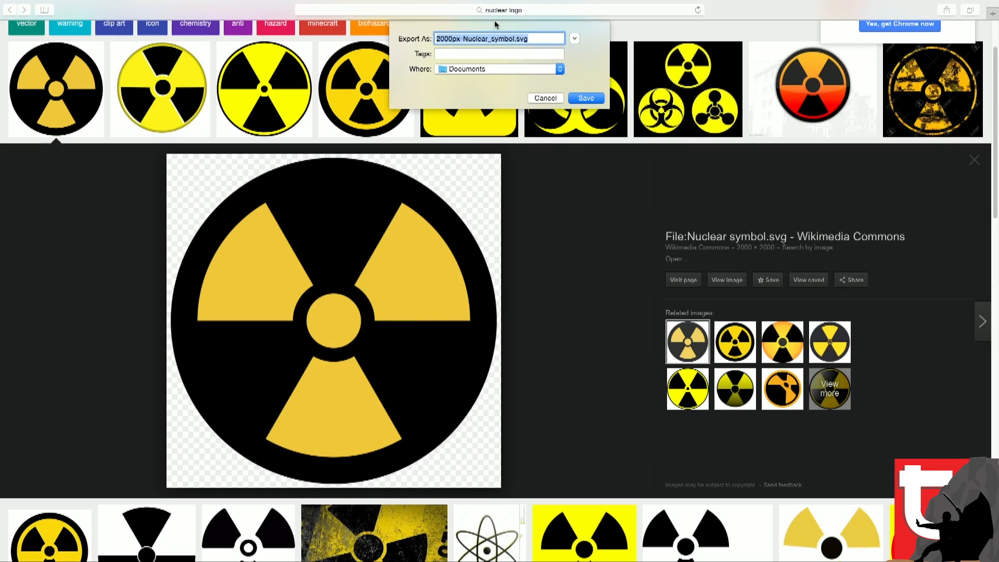
pyautogui.press('BackSpace')
pyautogui.write('Nuclear logo ')
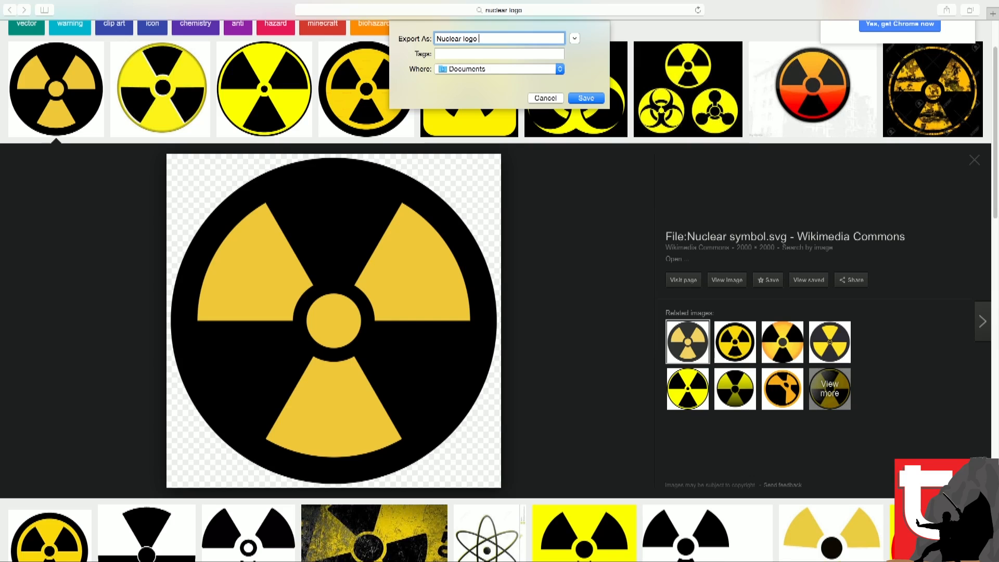
pyautogui.write('TN')
pyautogui.click(586, 98)
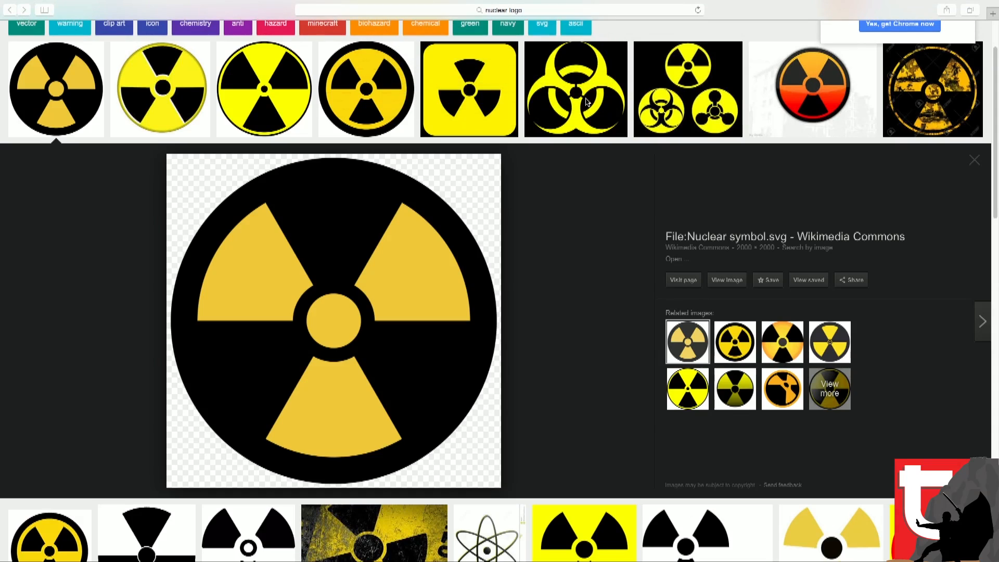
pyautogui.moveTo(104, 1)
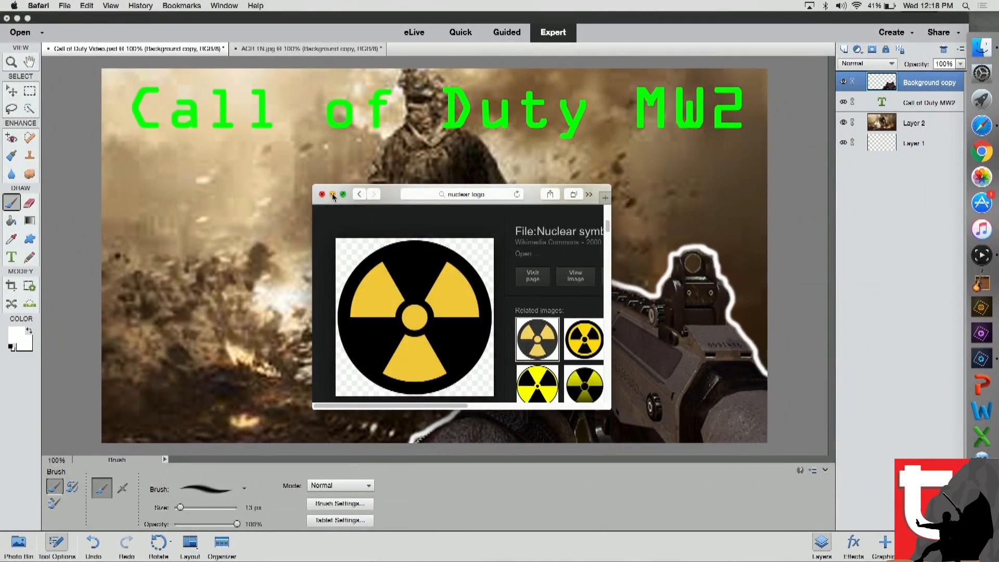
# - Switch back to Photoshop Elements and open the "Nuclear logo TN" image with the Move tool active
pyautogui.click(332, 193)
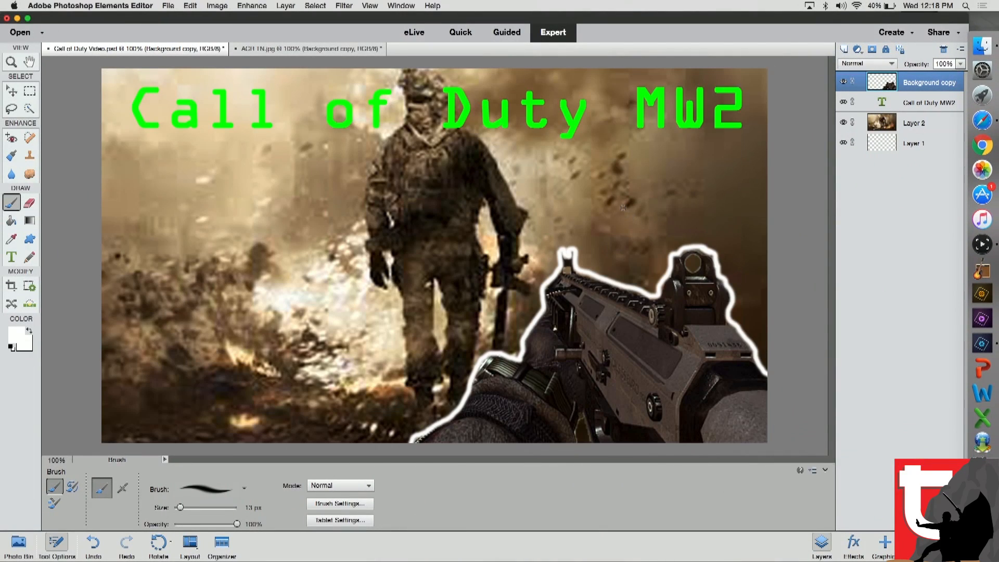
pyautogui.click(13, 91)
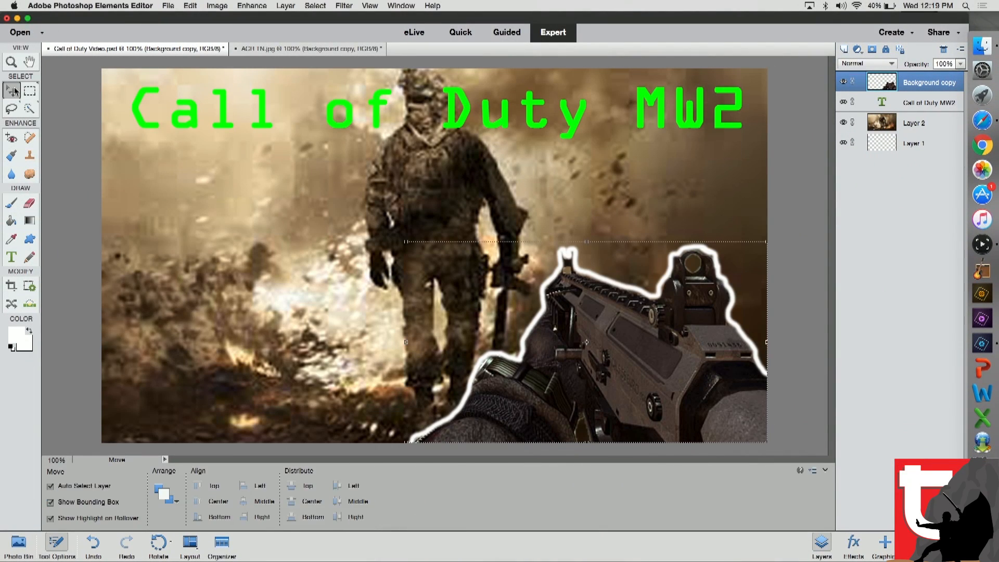
pyautogui.click(71, 156)
pyautogui.click(29, 34)
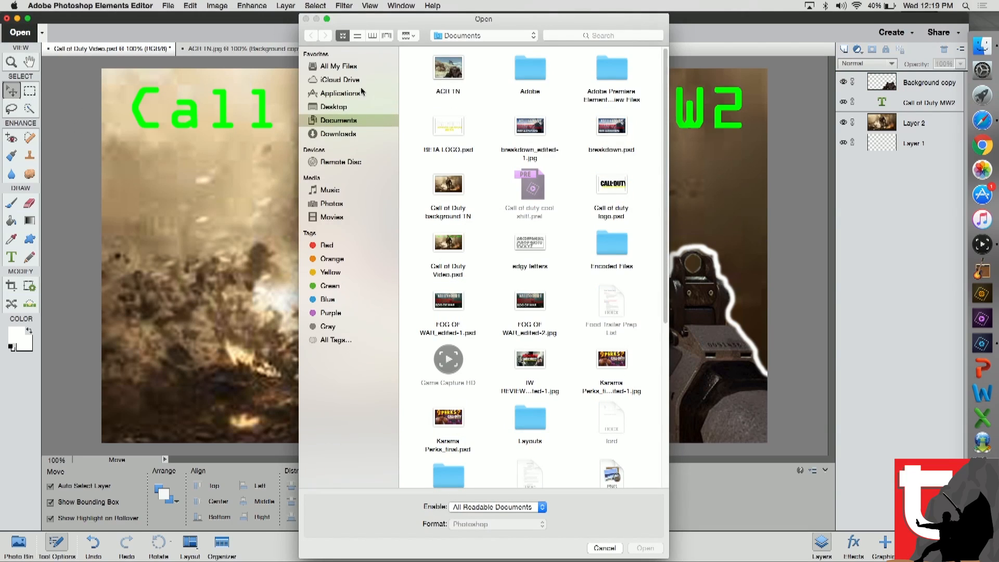
pyautogui.click(343, 67)
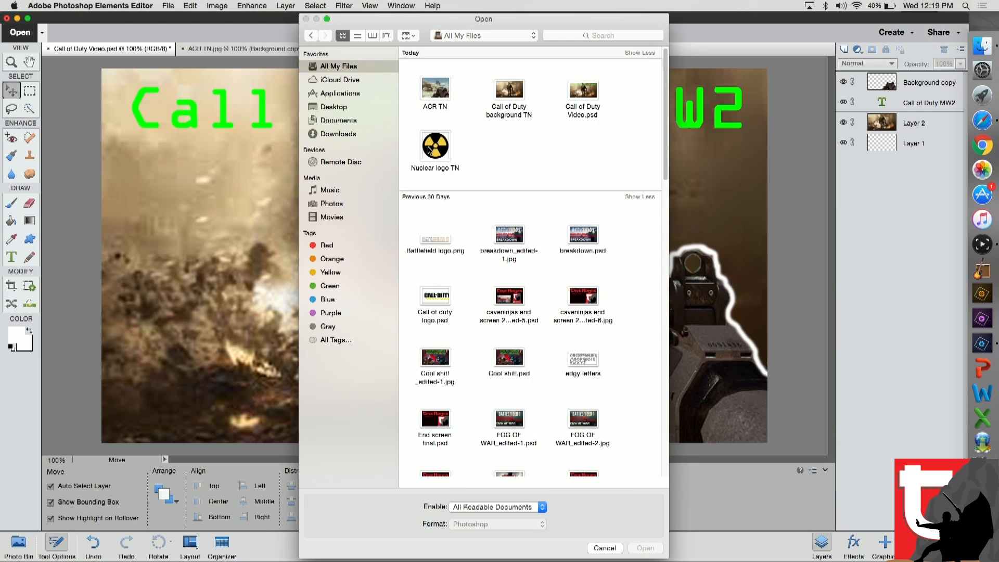
pyautogui.doubleClick(432, 149)
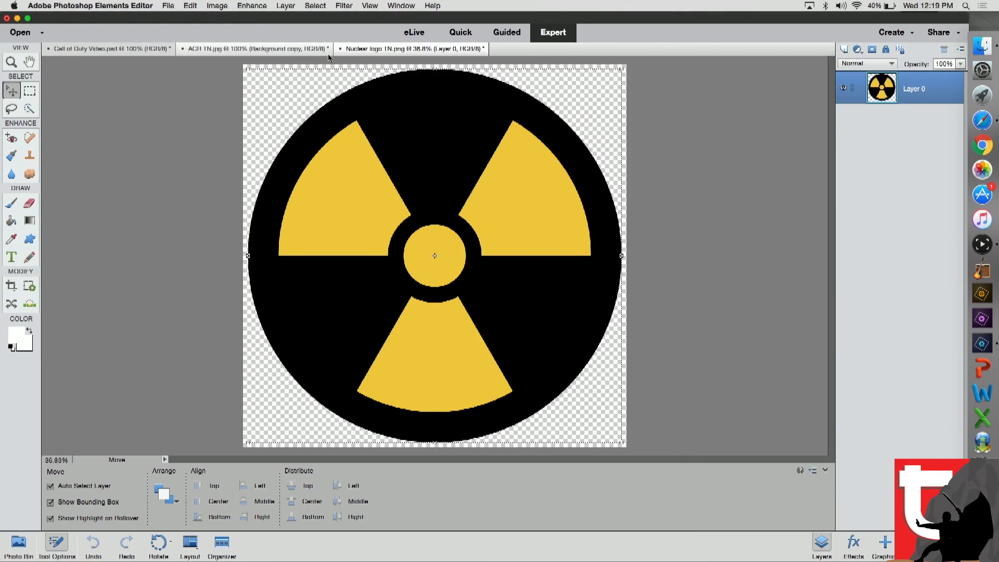
# - Close the ACR TN.jpg document without saving its changes
pyautogui.click(296, 50)
pyautogui.click(156, 49)
pyautogui.click(214, 48)
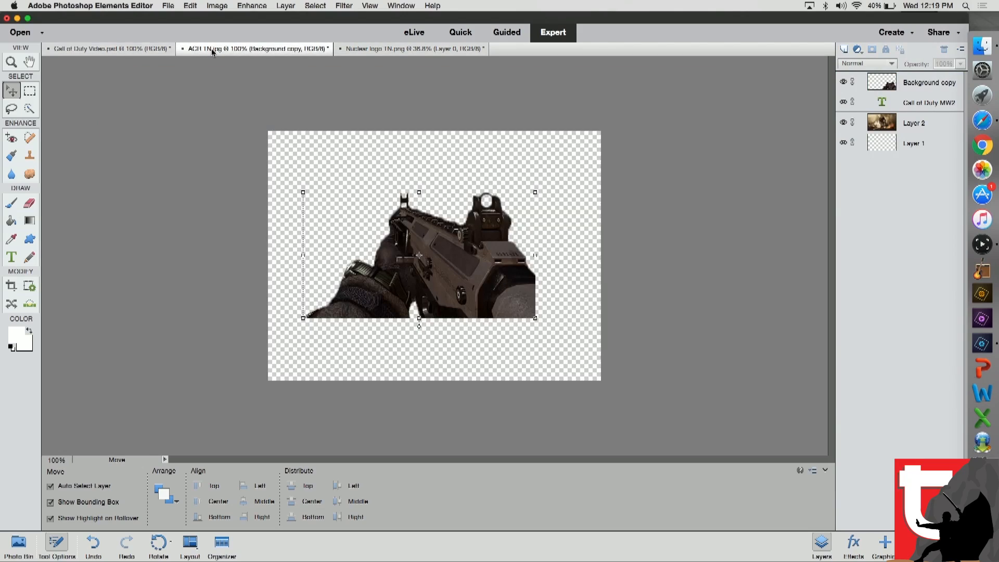
pyautogui.click(183, 49)
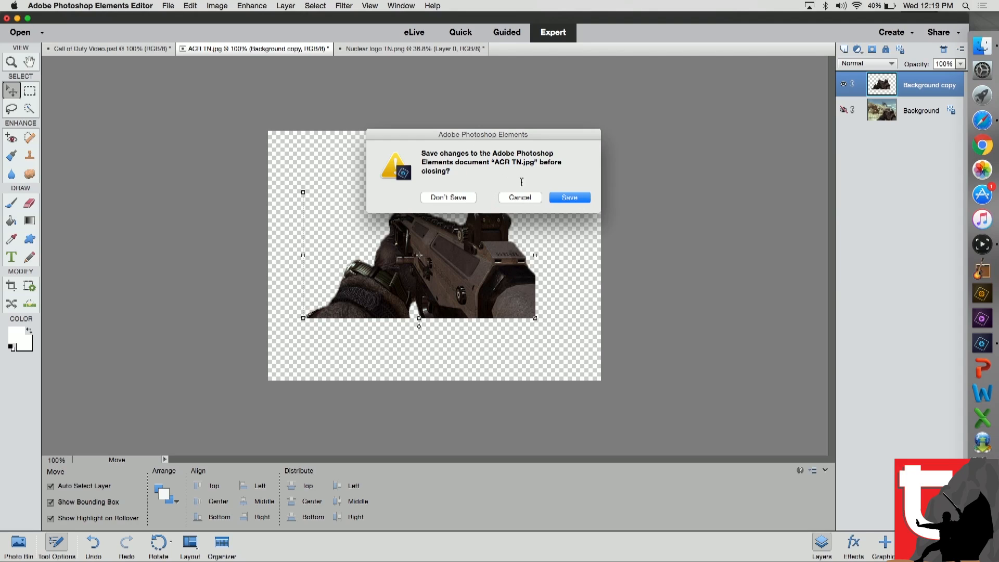
pyautogui.click(468, 198)
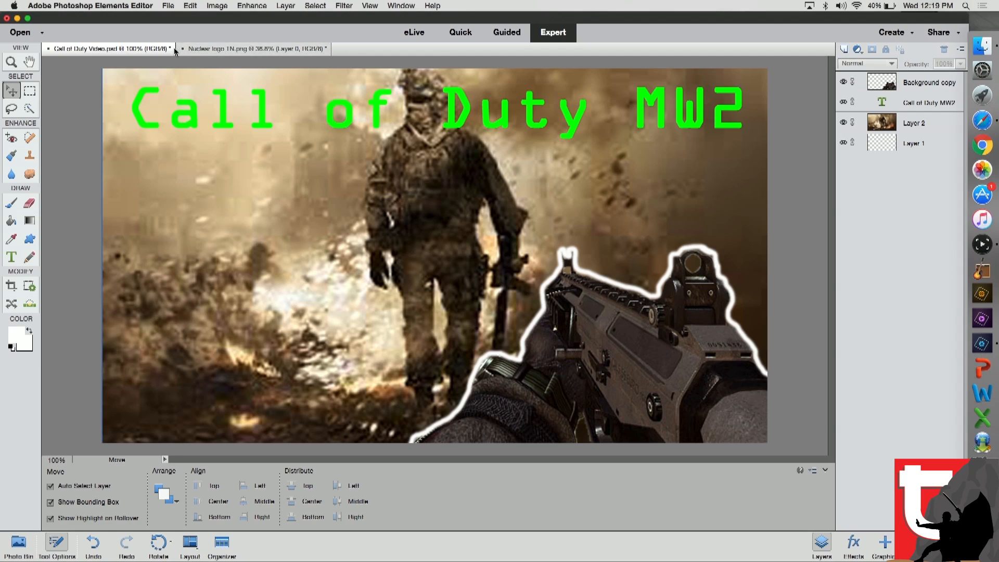
# - Copy the nuclear logo into Call of Duty Video.psd, scale it proportionally to 21.95%, and place it in the image's lower-left area beside the soldier
pyautogui.click(219, 50)
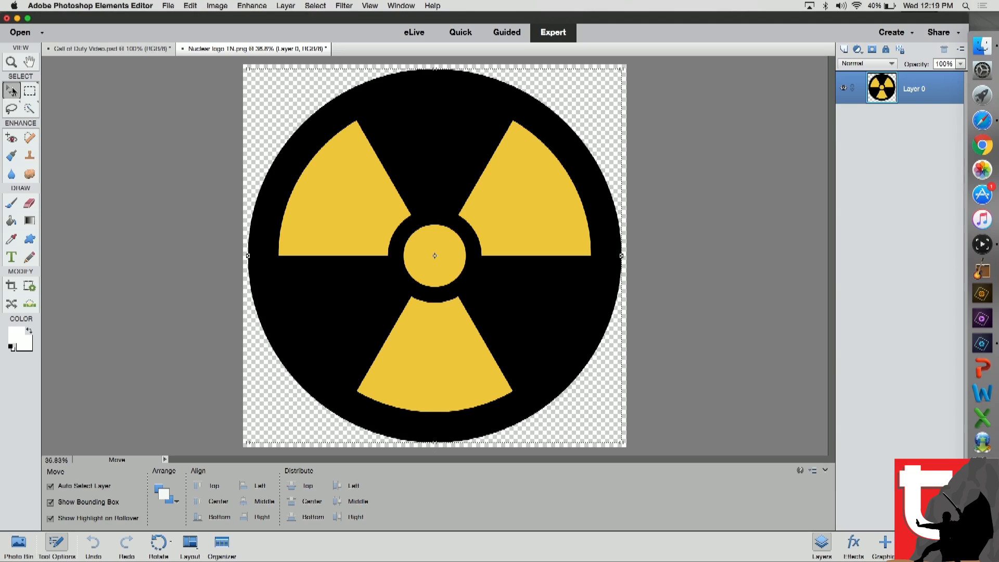
pyautogui.moveTo(350, 223); pyautogui.dragTo(326, 326)
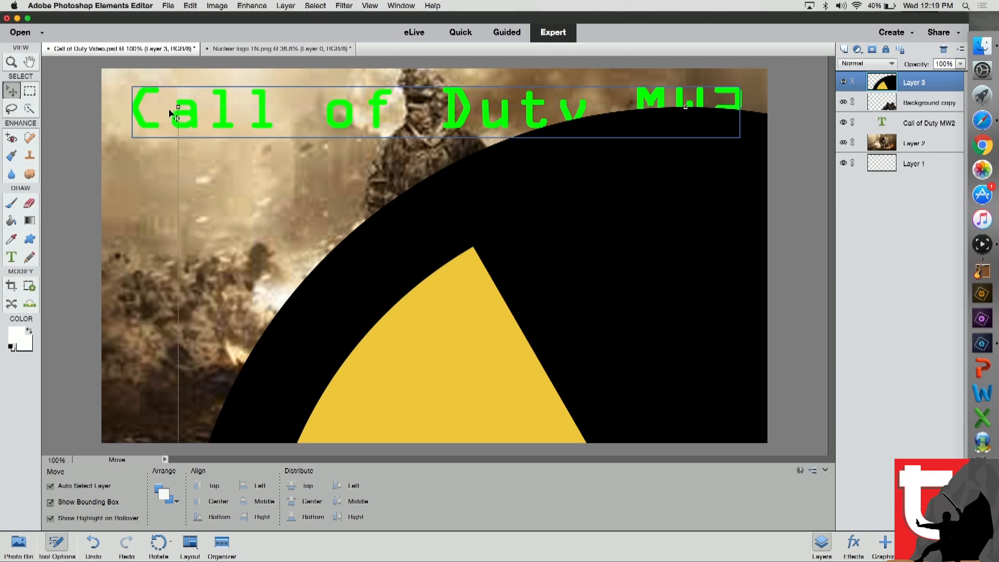
pyautogui.moveTo(178, 108); pyautogui.dragTo(614, 292)
pyautogui.moveTo(666, 435); pyautogui.dragTo(473, 262)
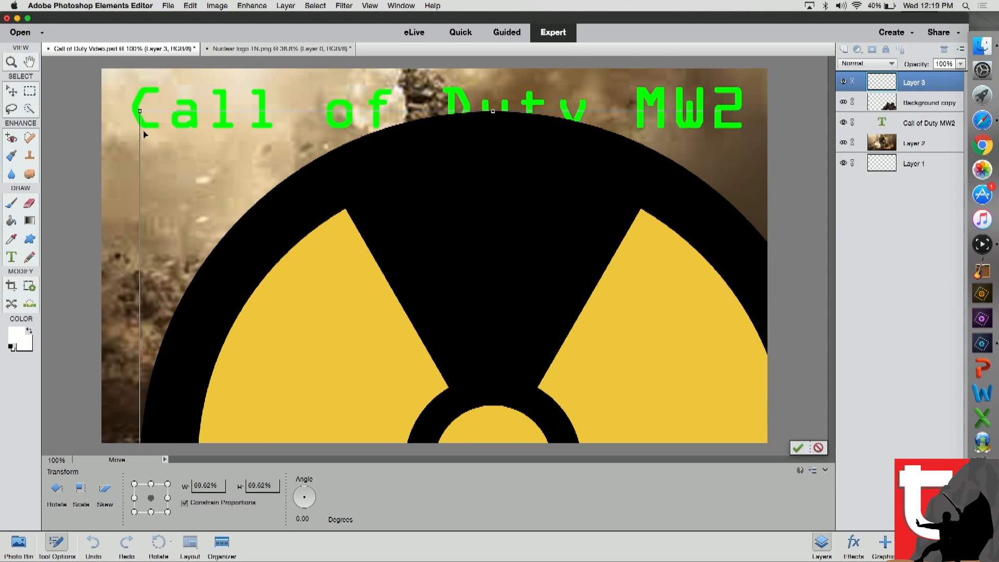
pyautogui.moveTo(141, 112); pyautogui.dragTo(531, 292)
pyautogui.moveTo(609, 431); pyautogui.dragTo(324, 168)
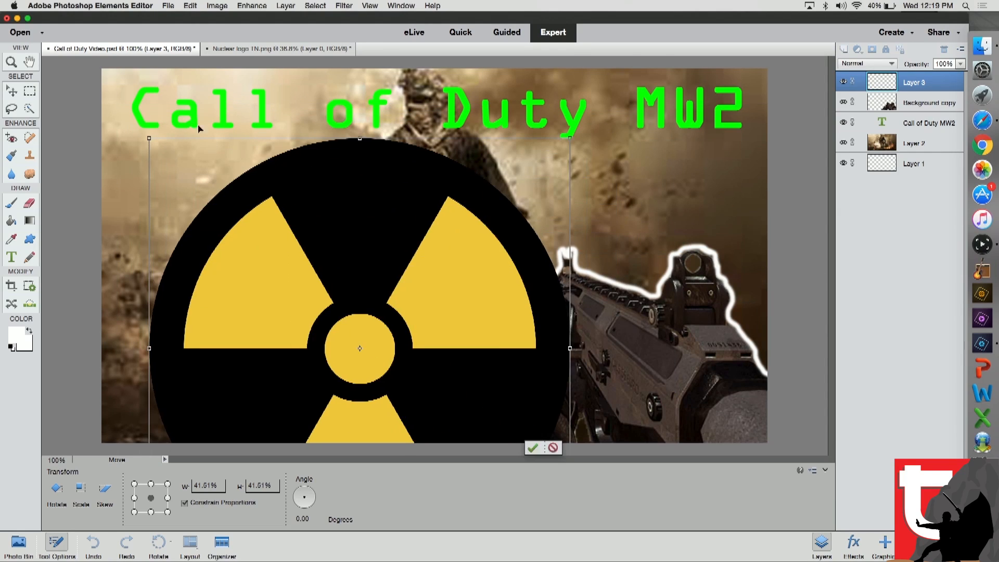
pyautogui.moveTo(163, 143); pyautogui.dragTo(268, 255)
pyautogui.moveTo(401, 332); pyautogui.dragTo(246, 216)
pyautogui.moveTo(109, 138); pyautogui.dragTo(202, 212)
pyautogui.moveTo(312, 303); pyautogui.dragTo(247, 296)
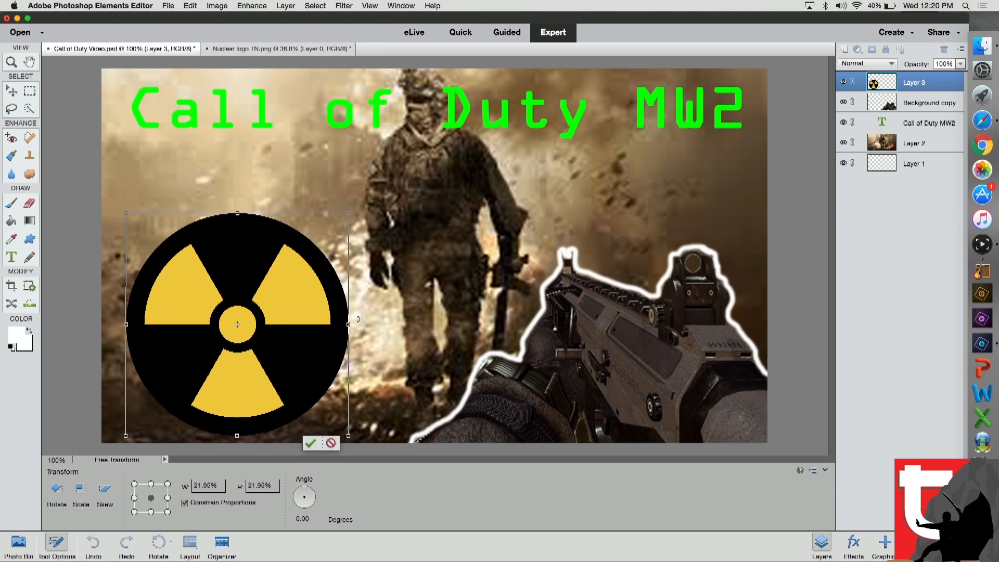
pyautogui.click(310, 443)
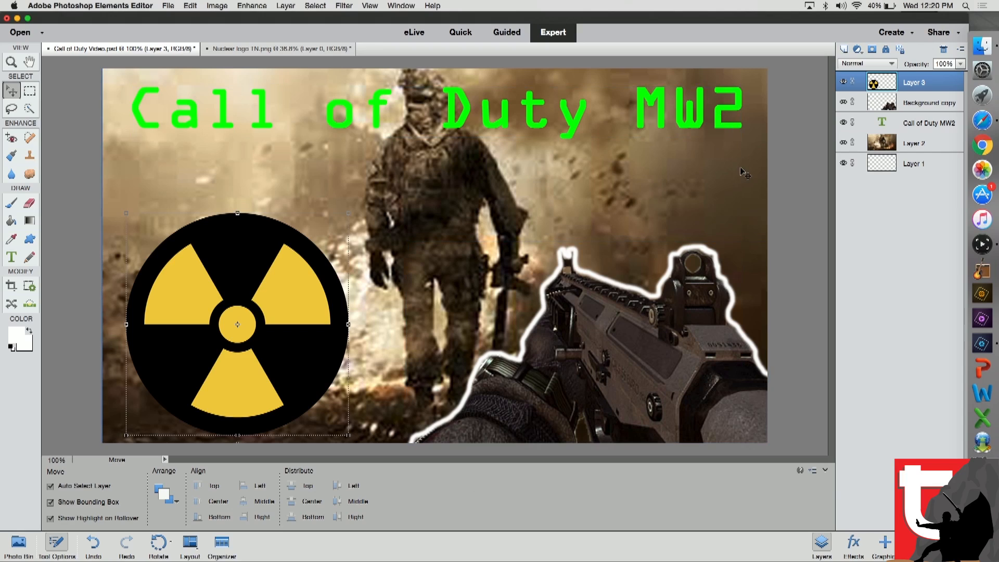
pyautogui.click(786, 183)
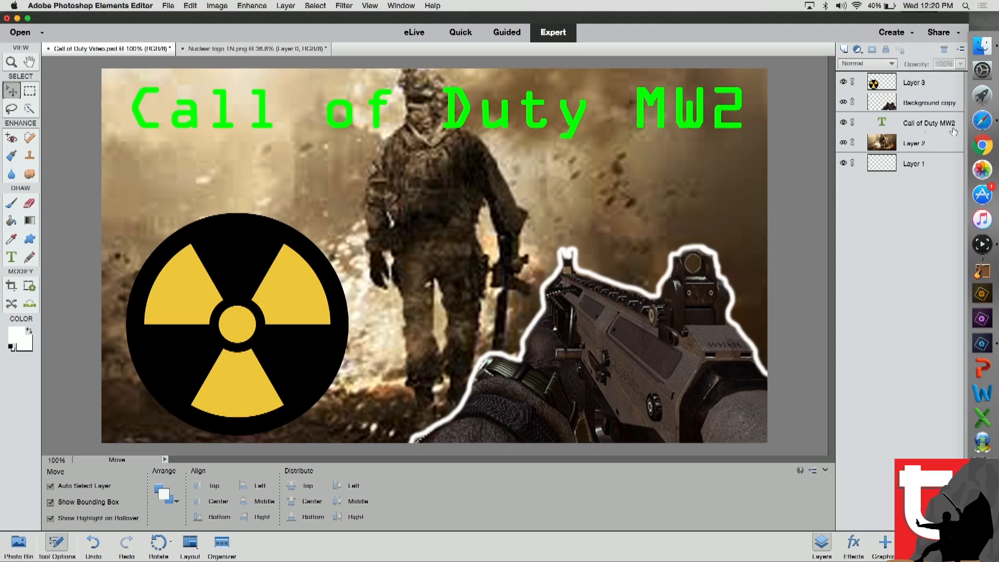
# - Switch to Safari and search Google Images for "nuclear explosion"
pyautogui.click(982, 121)
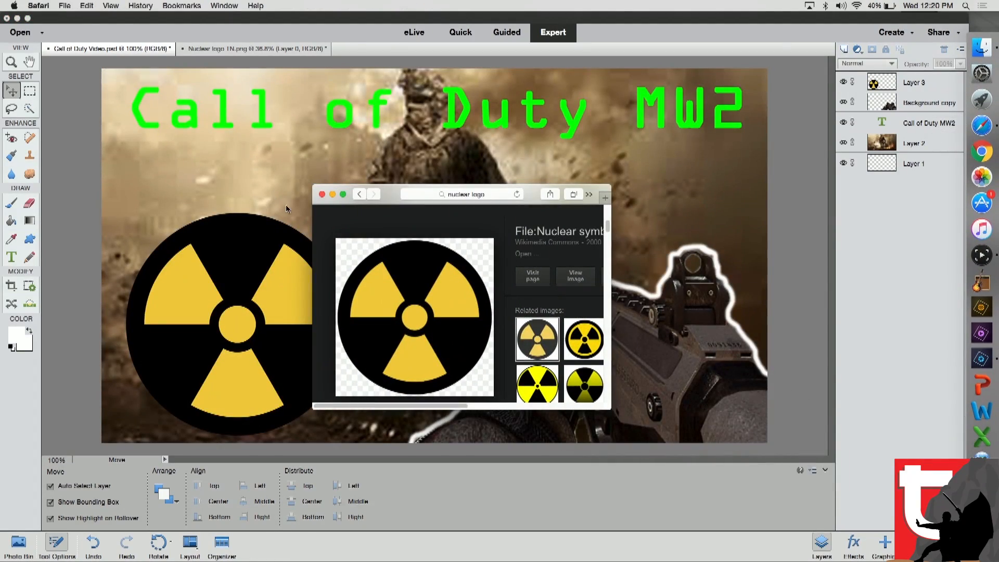
pyautogui.click(342, 194)
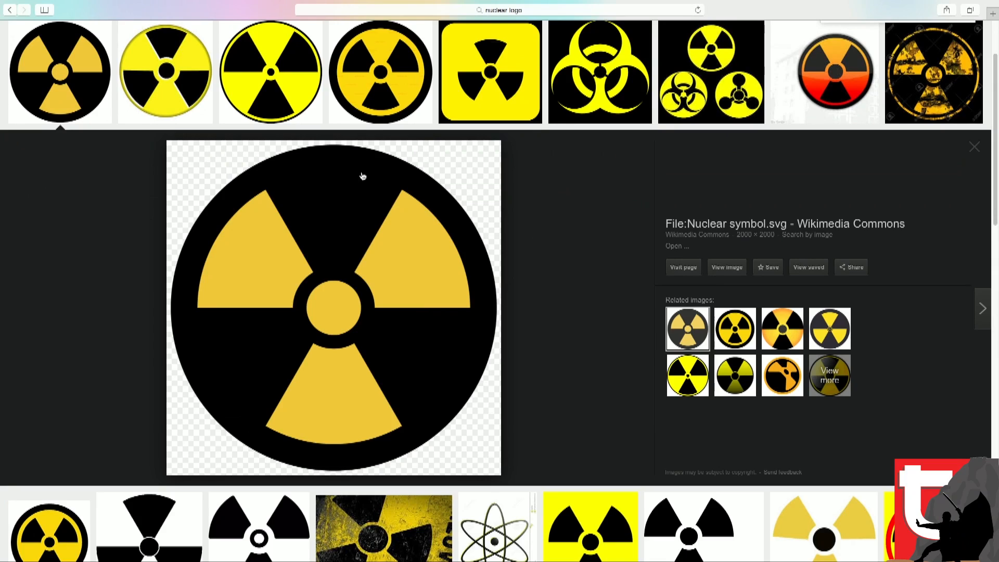
pyautogui.scroll(3, 363, 176)
pyautogui.moveTo(123, 30); pyautogui.dragTo(106, 35)
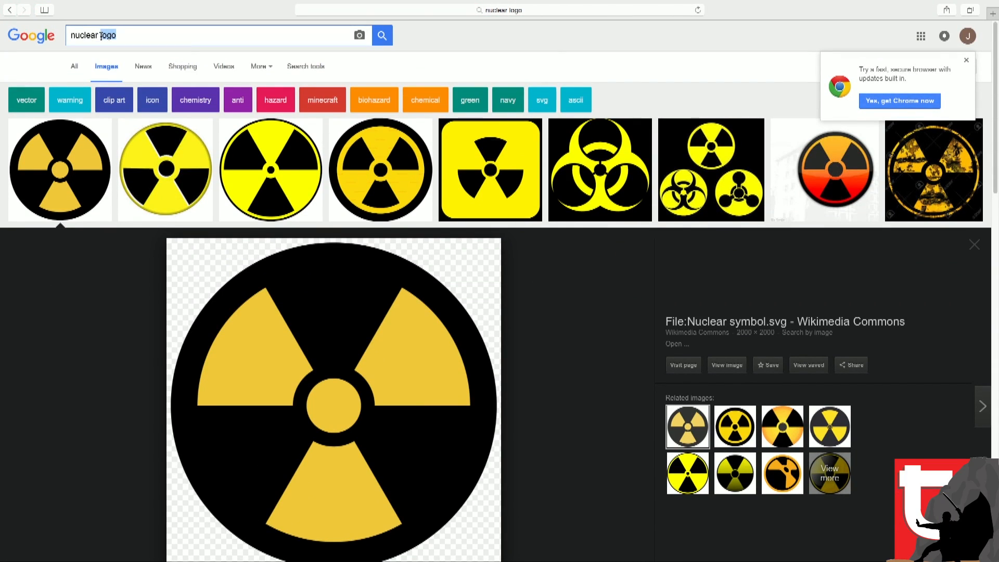
pyautogui.press('BackSpace')
pyautogui.write('expl')
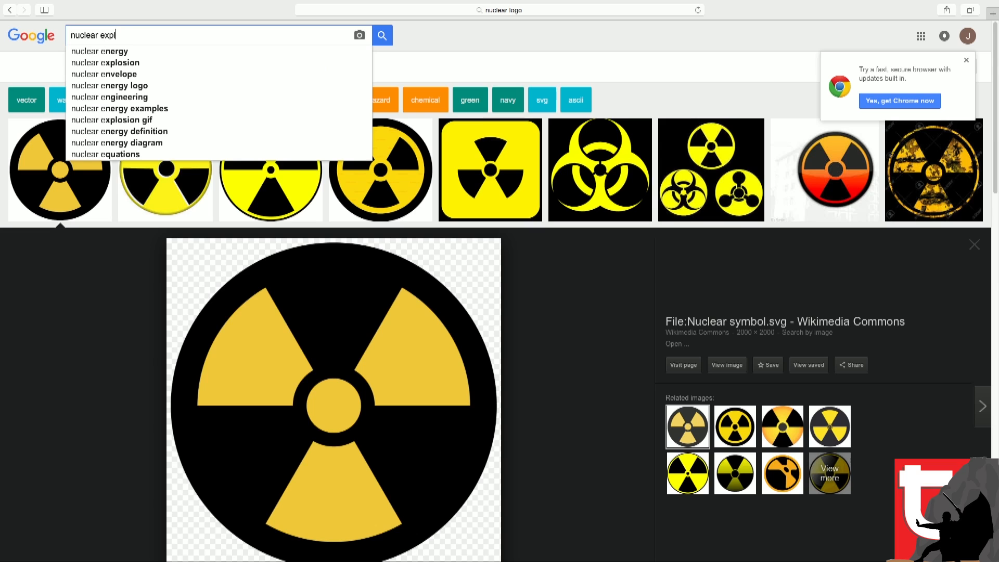
pyautogui.write('osino')
pyautogui.press('Return')
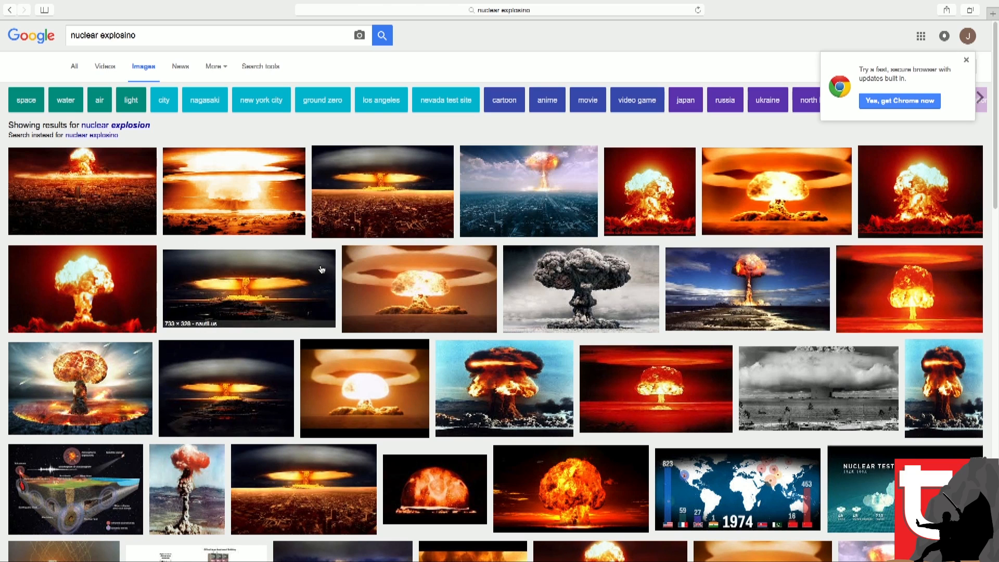
# - Save the red mushroom cloud picture from "How to] Survive a Nuclear Explosion" to Documents as "Nuclear explosion"
pyautogui.click(77, 298)
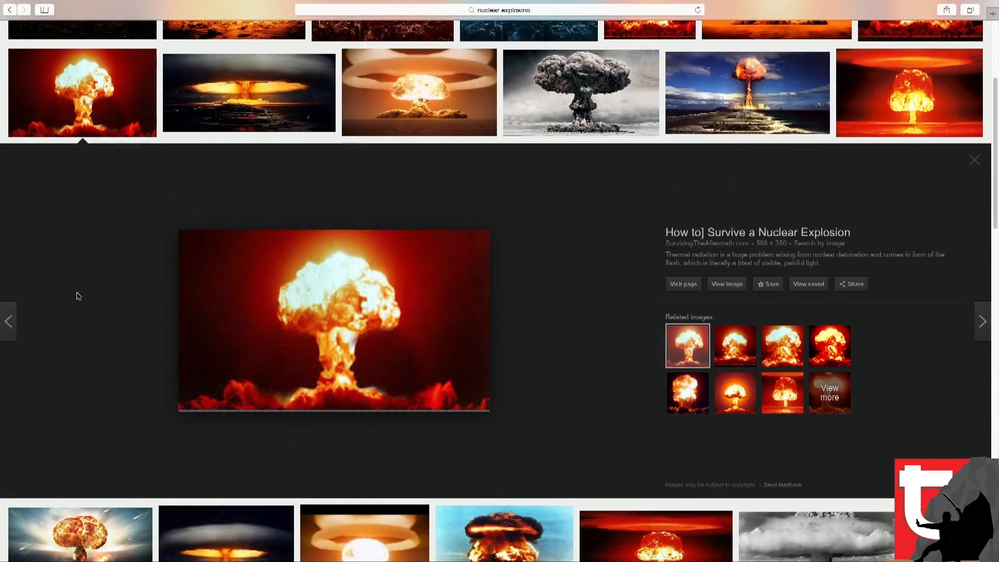
pyautogui.rightClick(385, 308)
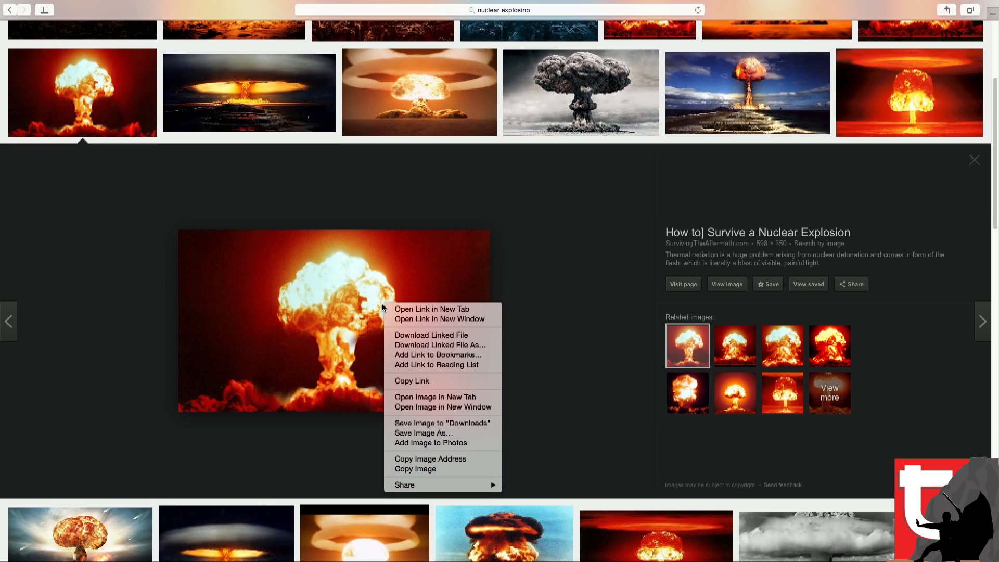
pyautogui.click(443, 434)
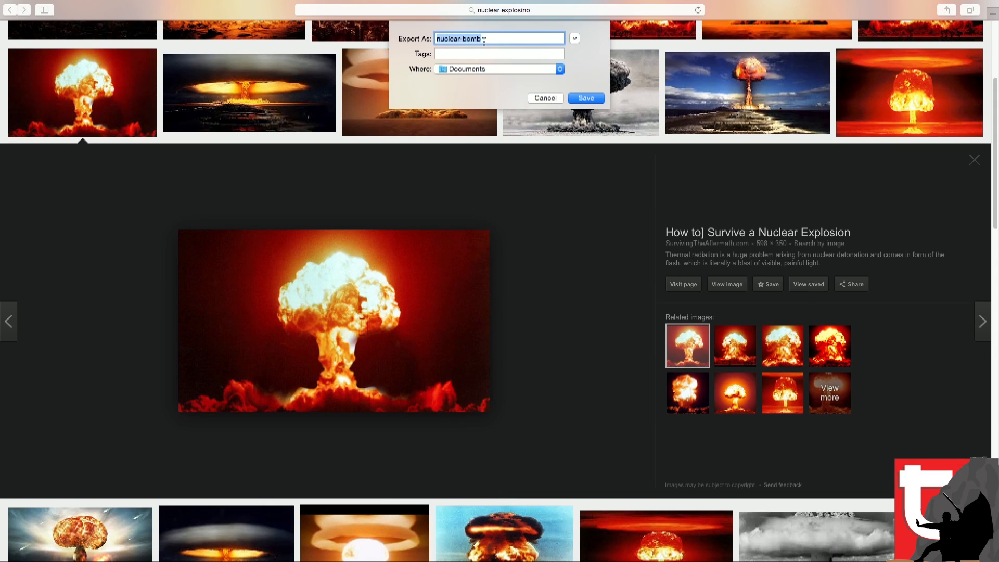
pyautogui.press('BackSpace')
pyautogui.write('Nu')
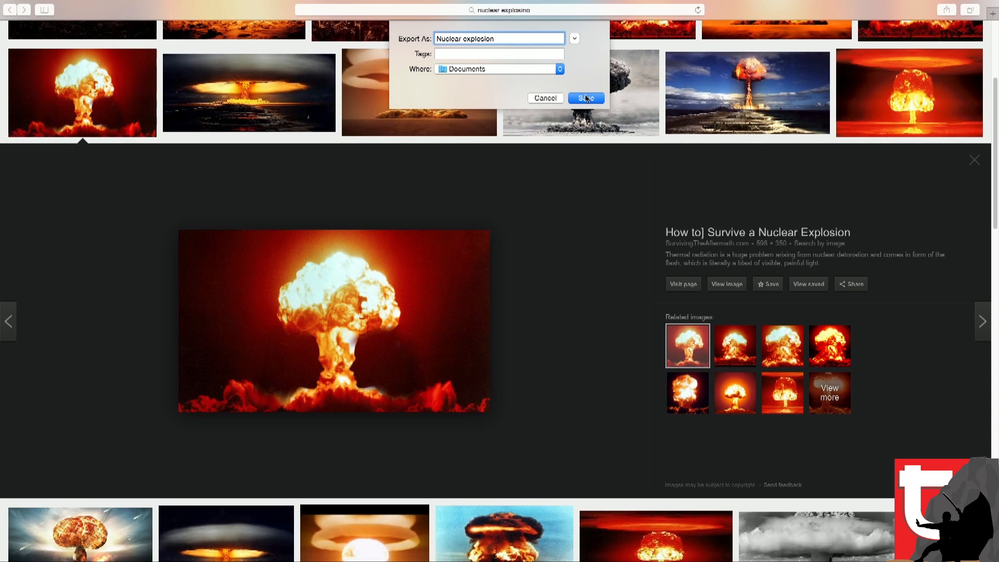
pyautogui.click(586, 99)
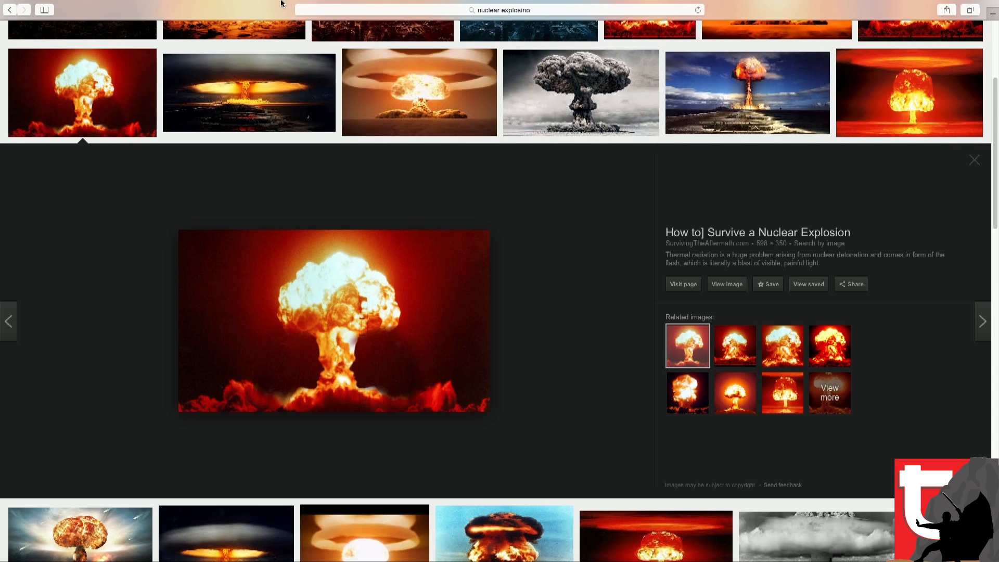
# - Minimize Safari, return to Photoshop Elements and open the "Nuclear explosion" image
pyautogui.moveTo(215, 2)
pyautogui.click(30, 22)
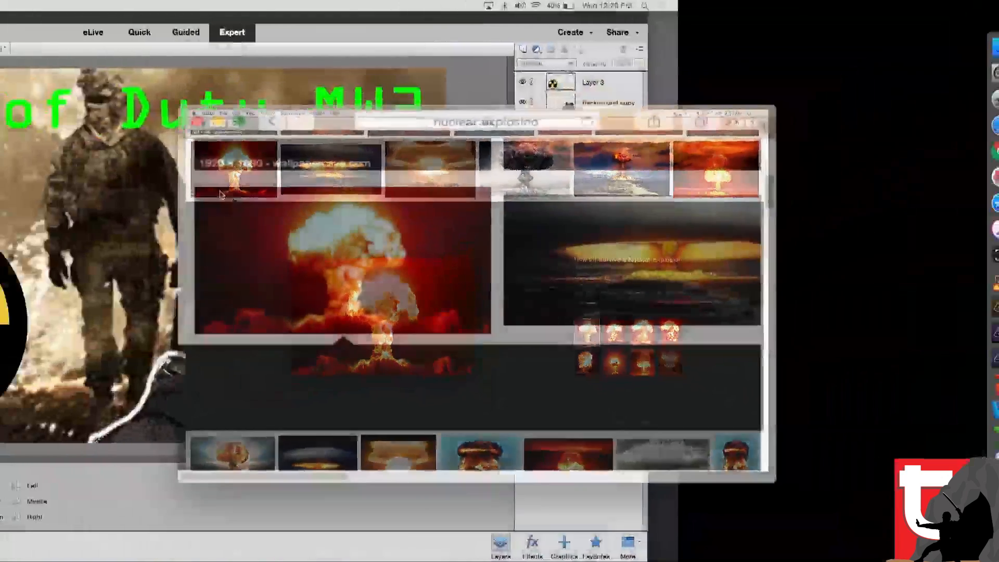
pyautogui.click(333, 194)
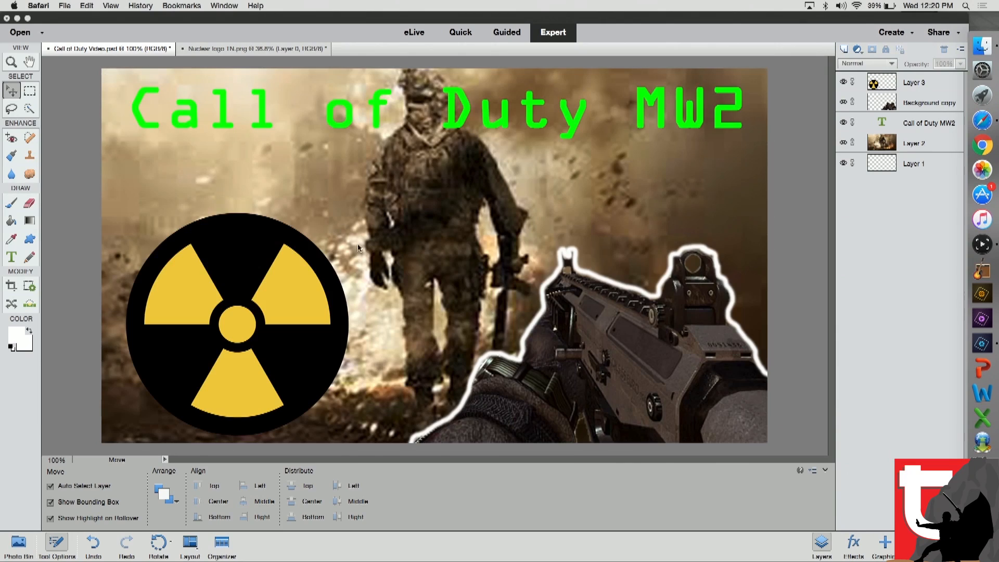
pyautogui.click(363, 184)
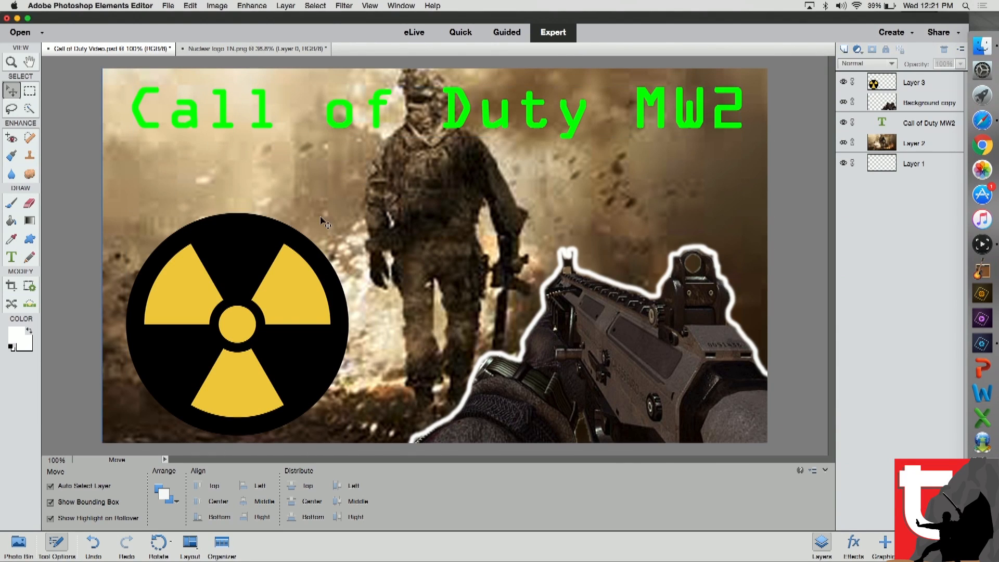
pyautogui.click(19, 31)
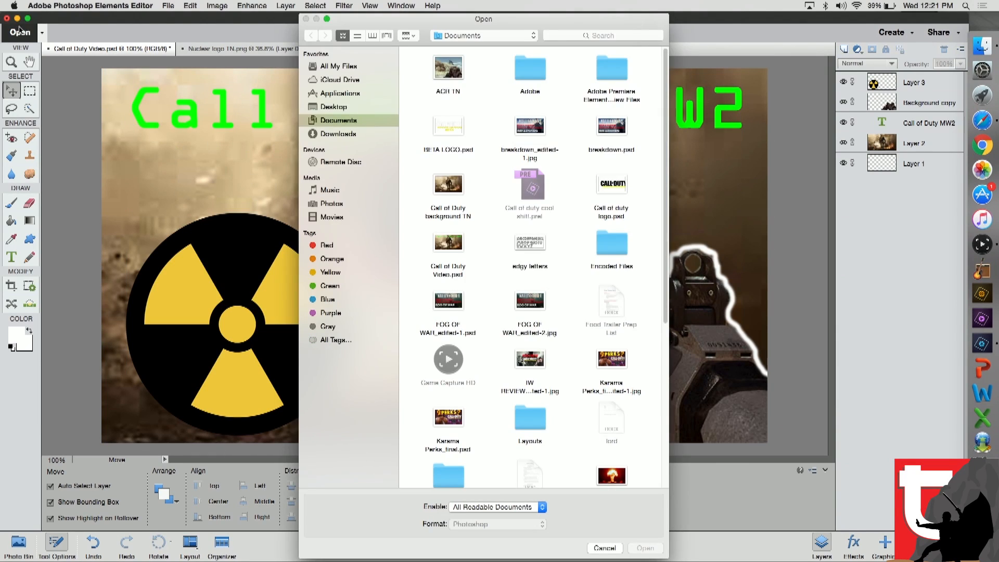
pyautogui.click(347, 67)
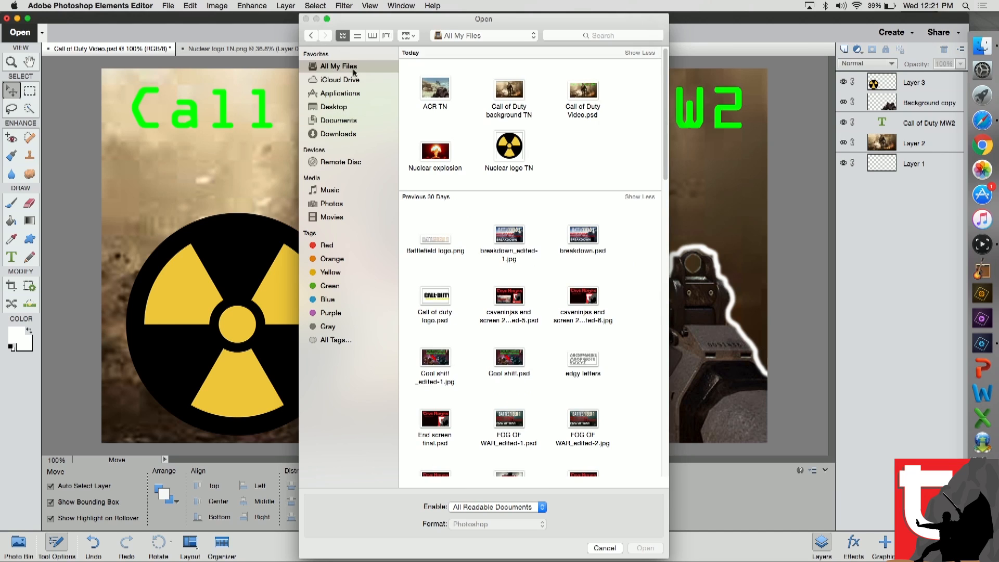
pyautogui.doubleClick(435, 152)
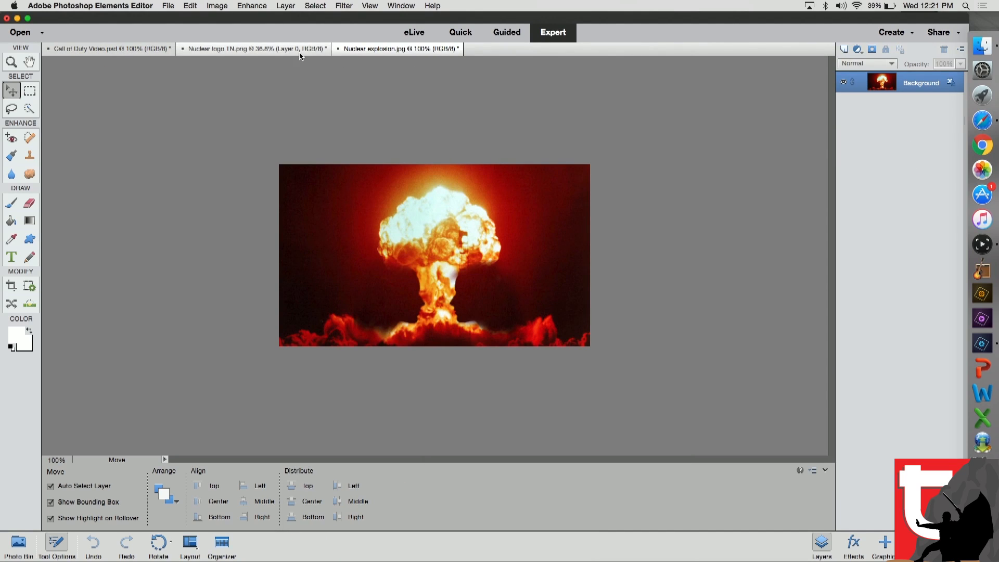
# - Close the Nuclear logo TN.png document
pyautogui.click(264, 49)
pyautogui.click(112, 50)
pyautogui.click(208, 50)
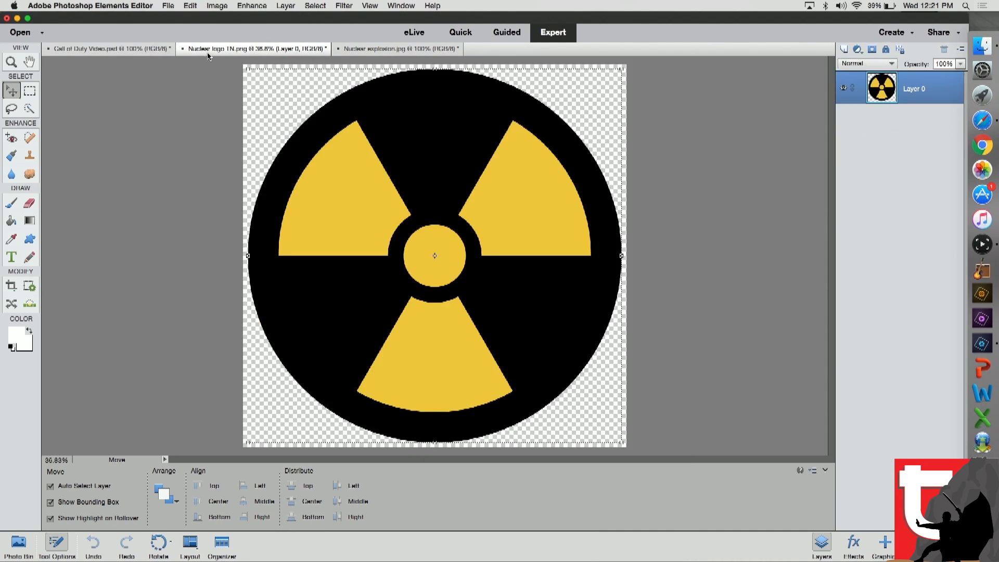
pyautogui.click(182, 49)
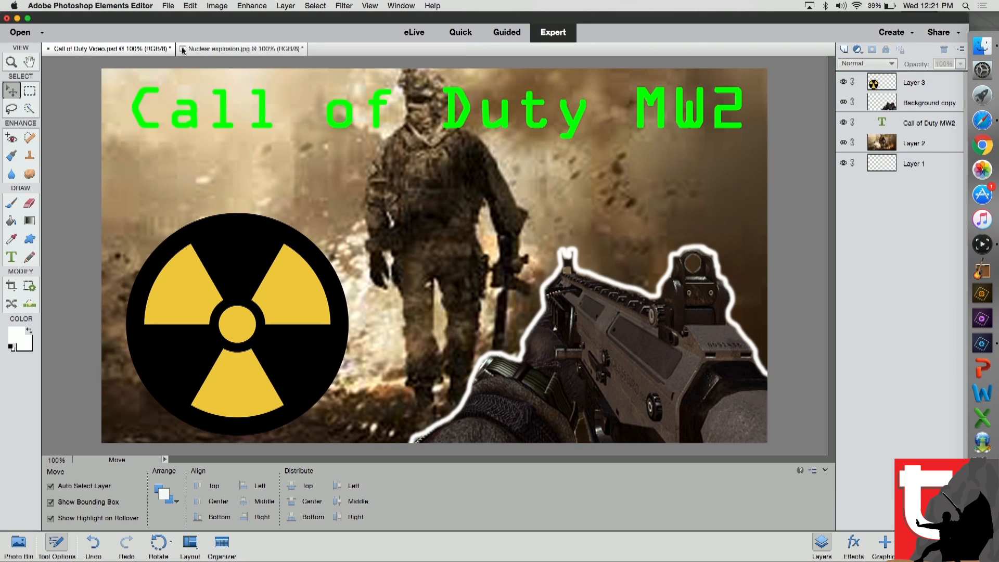
# - Copy the nuclear explosion picture into Call of Duty Video.psd, over the soldier and the upper part of the nuclear logo
pyautogui.click(245, 48)
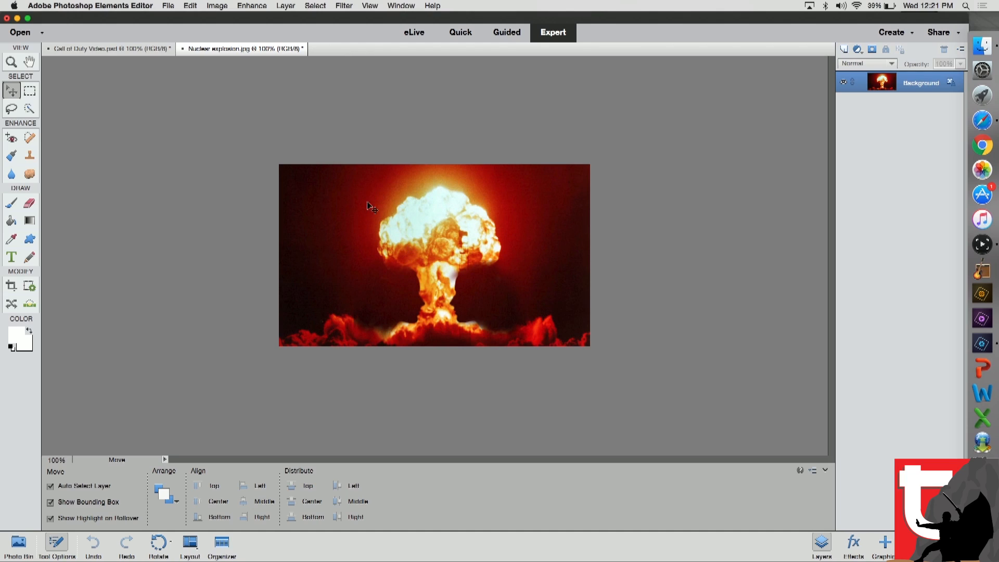
pyautogui.moveTo(445, 232); pyautogui.dragTo(405, 219)
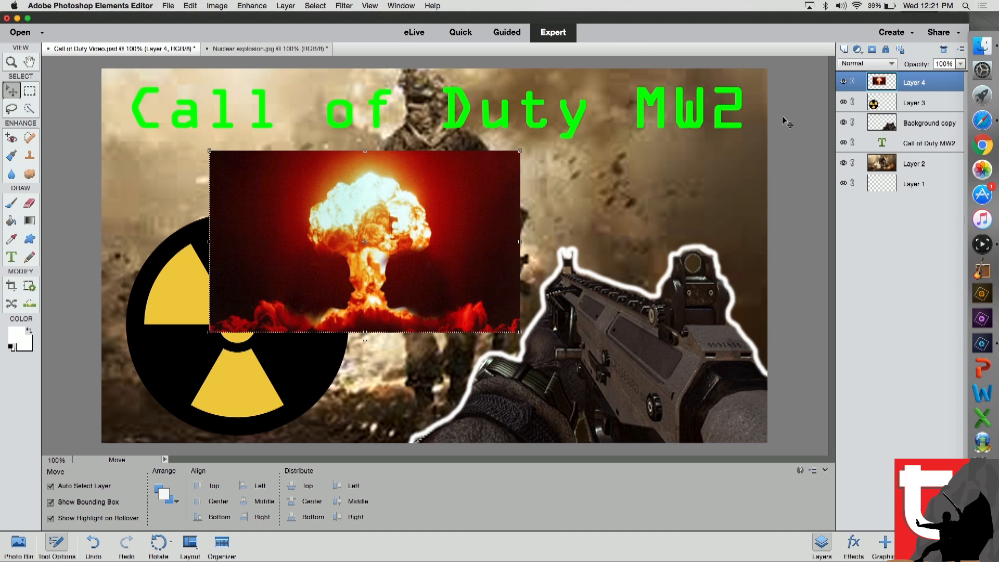
# - Delete the layer with the full nuclear explosion picture from Call of Duty Video.psd and switch to Nuclear explosion.jpg
pyautogui.rightClick(919, 85)
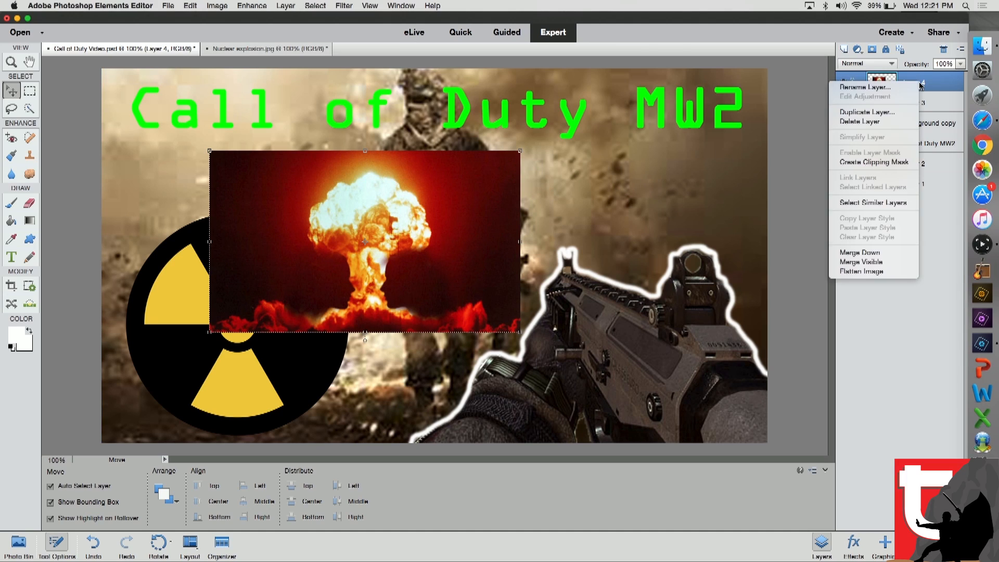
pyautogui.click(890, 120)
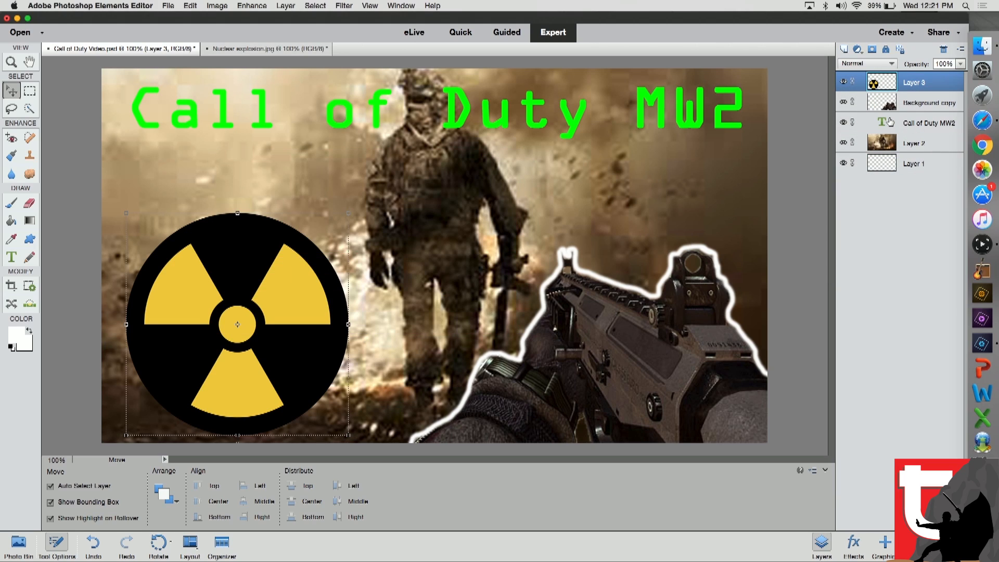
pyautogui.click(274, 48)
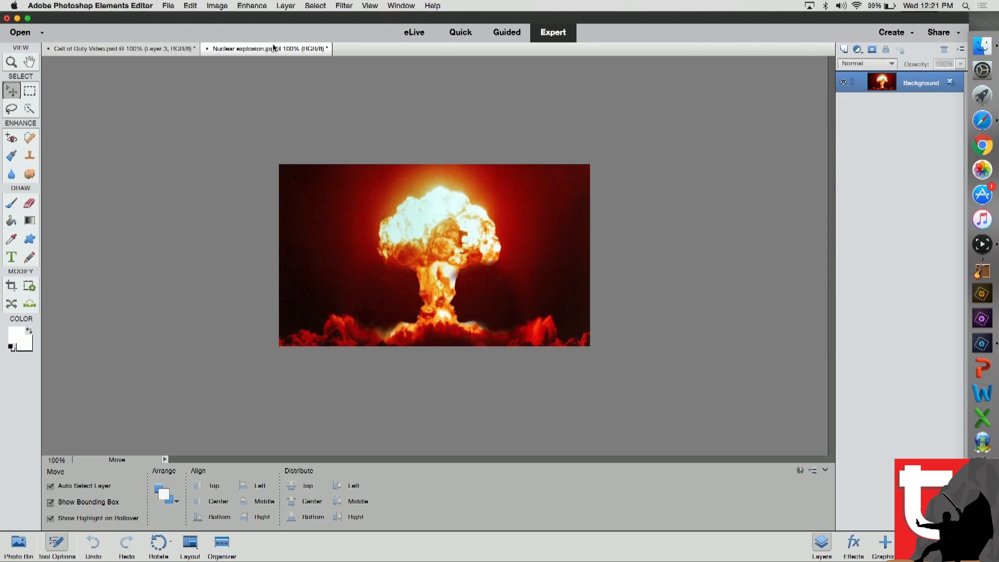
# - Select the mushroom cloud and its stem with the Quick Selection tool, using a 7 px brush
pyautogui.click(66, 460)
pyautogui.write('3')
pyautogui.press('Return')
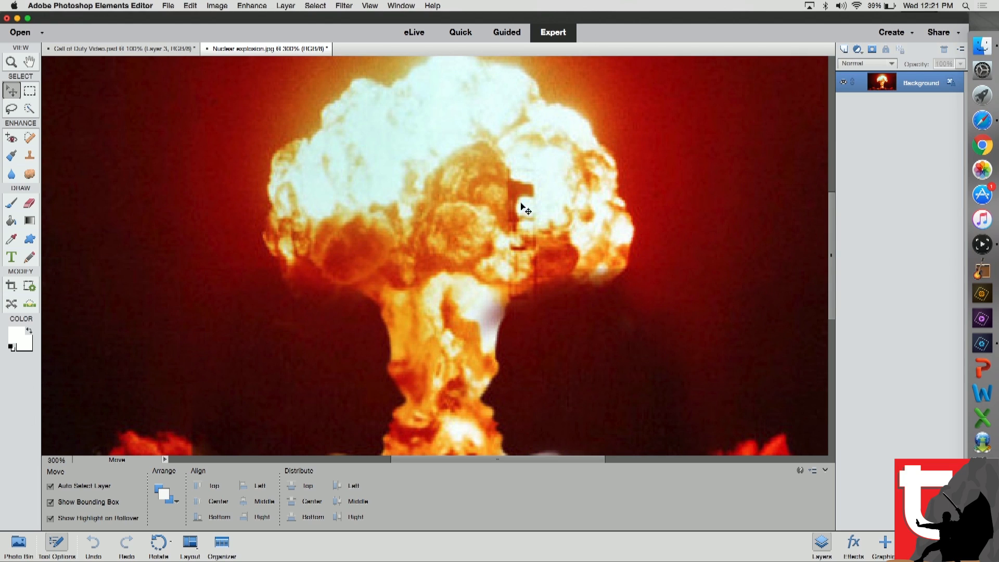
pyautogui.moveTo(832, 216); pyautogui.dragTo(830, 211)
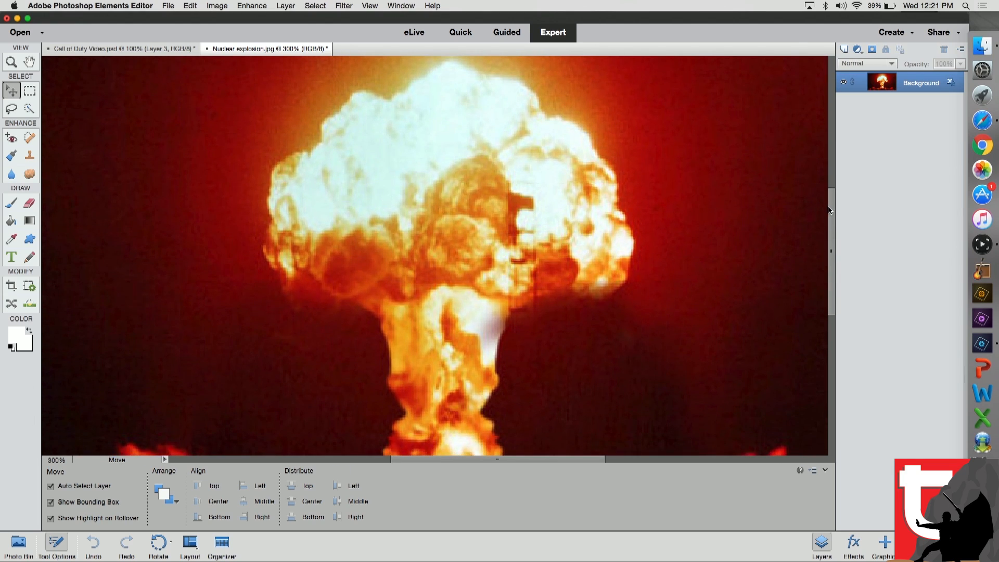
pyautogui.click(30, 111)
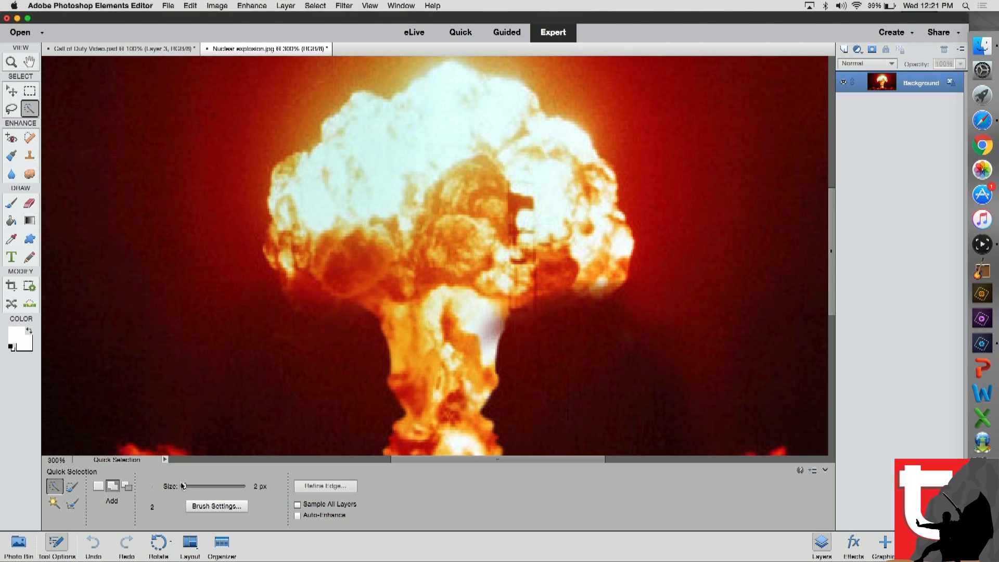
pyautogui.moveTo(185, 486); pyautogui.dragTo(186, 490)
pyautogui.moveTo(401, 211)
pyautogui.mouseDown()
pyautogui.moveTo(444, 171)
pyautogui.moveTo(429, 160)
pyautogui.moveTo(413, 175)
pyautogui.moveTo(372, 165)
pyautogui.moveTo(366, 137)
pyautogui.moveTo(320, 227)
pyautogui.moveTo(277, 245)
pyautogui.moveTo(300, 264)
pyautogui.moveTo(385, 230)
pyautogui.moveTo(434, 117)
pyautogui.moveTo(540, 173)
pyautogui.moveTo(592, 253)
pyautogui.moveTo(571, 275)
pyautogui.moveTo(616, 271)
pyautogui.moveTo(605, 284)
pyautogui.moveTo(491, 277)
pyautogui.moveTo(465, 292)
pyautogui.moveTo(434, 318)
pyautogui.moveTo(445, 415)
pyautogui.moveTo(461, 429)
pyautogui.moveTo(401, 446)
pyautogui.moveTo(494, 446)
pyautogui.moveTo(403, 449)
pyautogui.mouseUp()
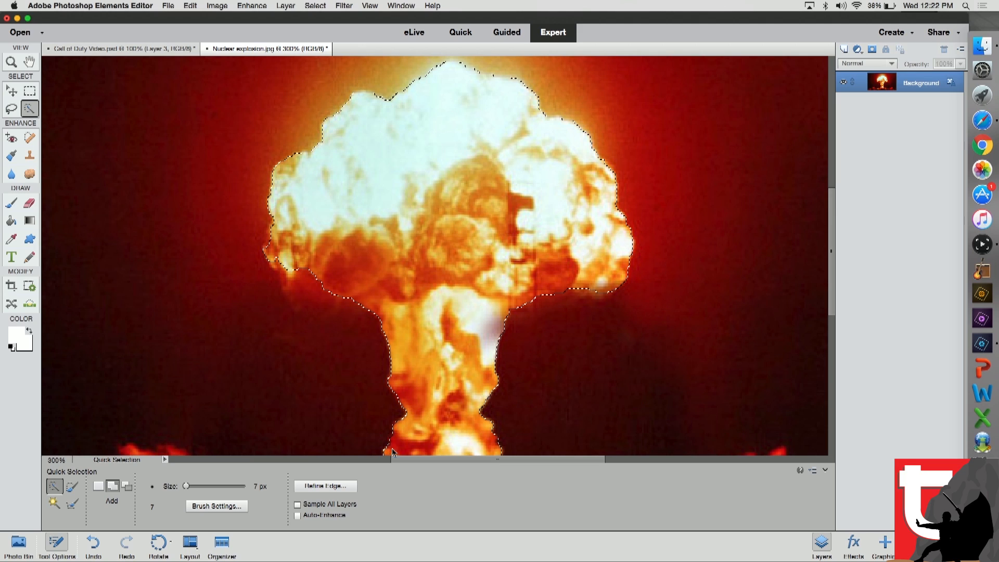
# - Output the mushroom cloud selection to a new layer with Refine Edge
pyautogui.click(325, 488)
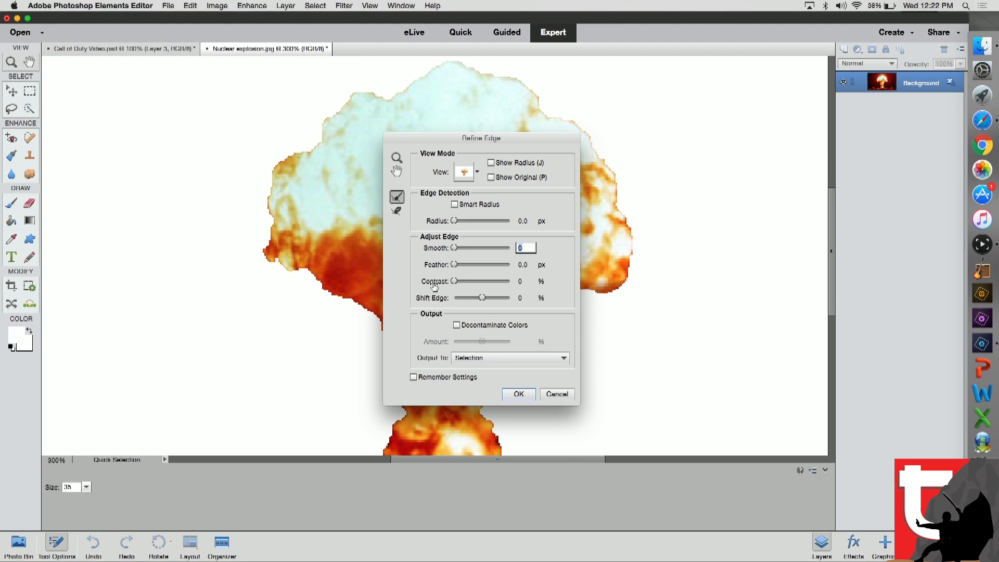
pyautogui.click(504, 358)
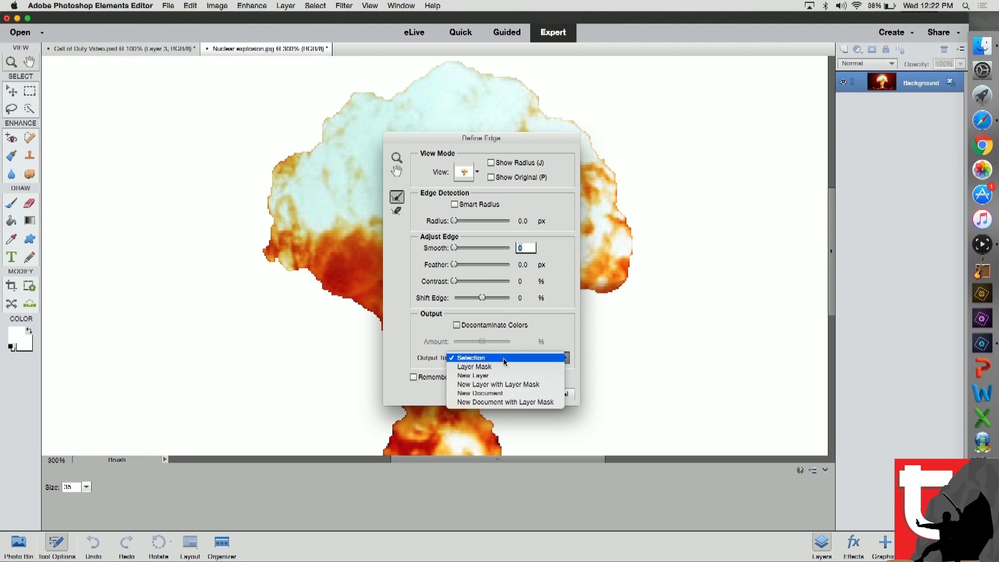
pyautogui.click(475, 377)
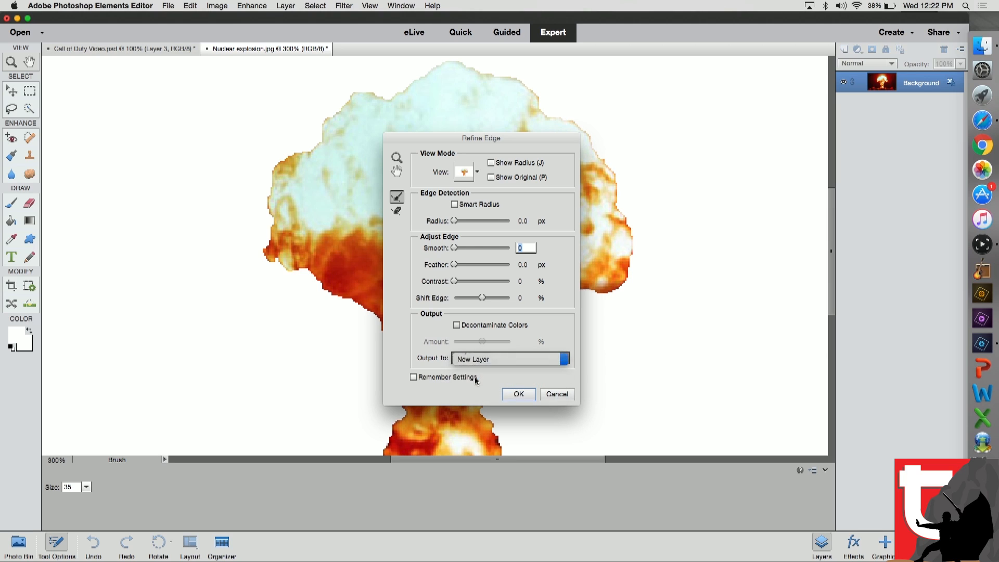
pyautogui.click(519, 394)
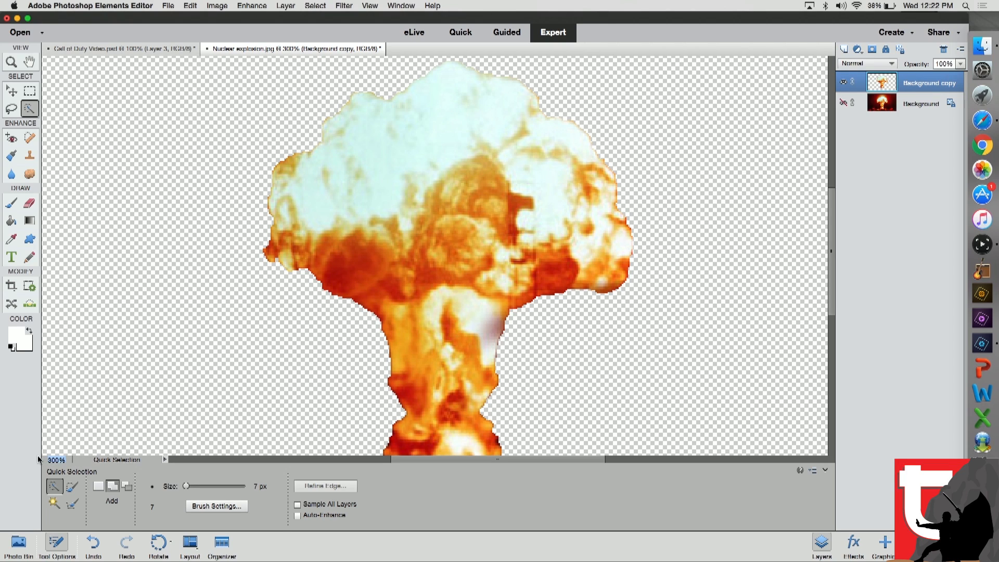
# - Copy the cut-out mushroom cloud into Call of Duty Video.psd, over the soldier's torso
pyautogui.write('100')
pyautogui.press('Return')
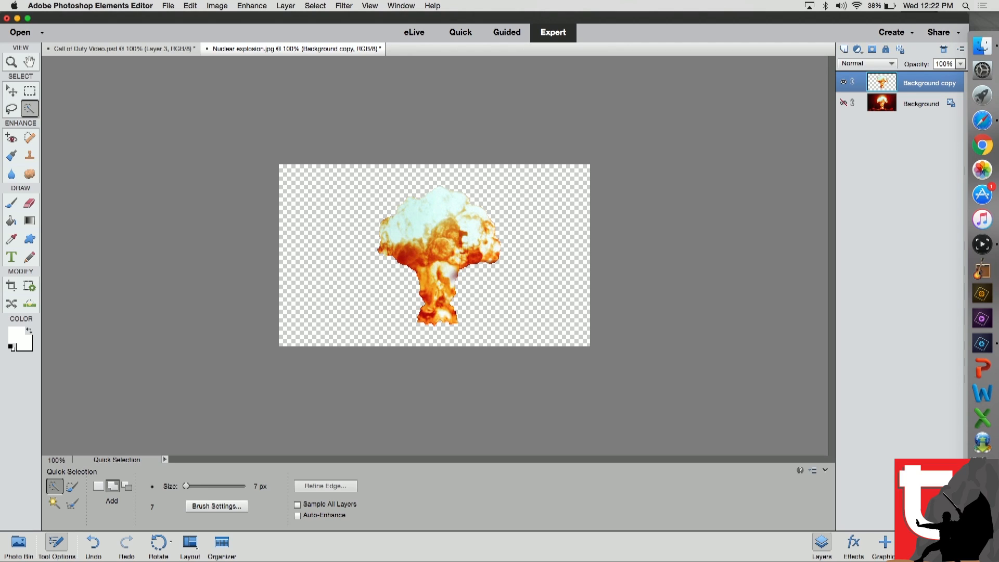
pyautogui.click(11, 92)
pyautogui.moveTo(412, 250); pyautogui.dragTo(401, 172)
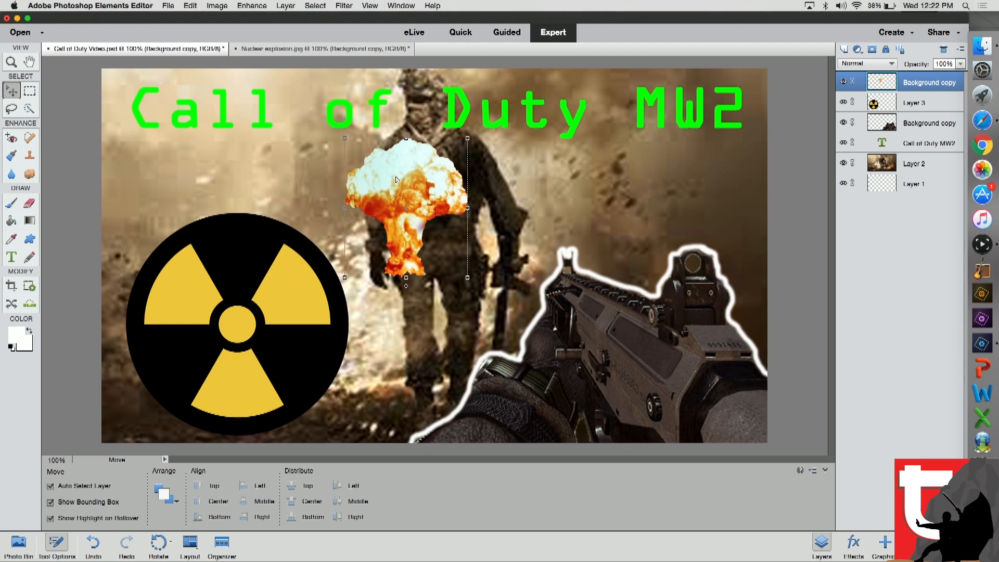
# - Shrink the nuclear logo slightly and reposition it in the lower-left corner of the thumbnail
pyautogui.click(249, 284)
pyautogui.moveTo(127, 214); pyautogui.dragTo(168, 236)
pyautogui.moveTo(229, 297); pyautogui.dragTo(207, 292)
pyautogui.click(288, 437)
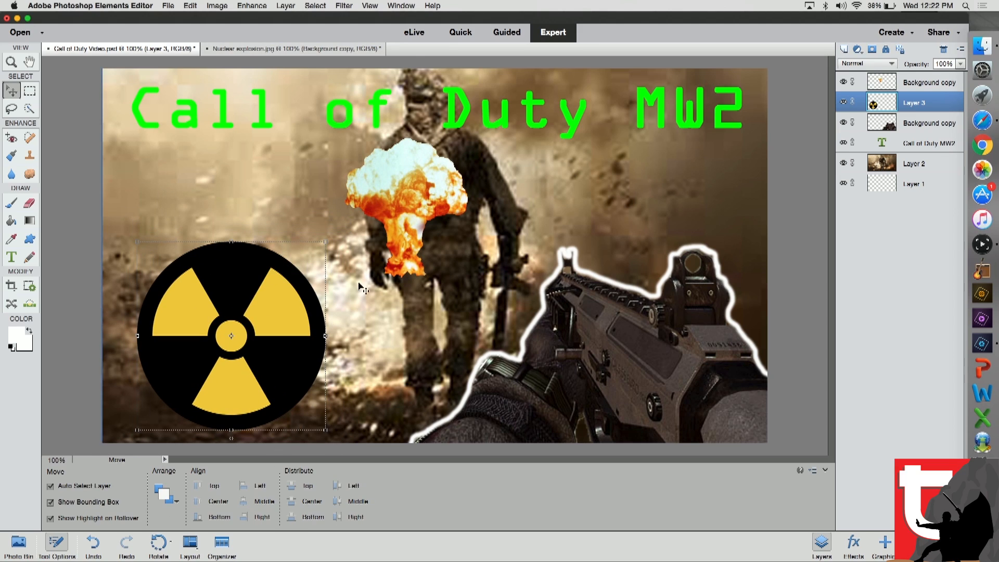
# - Move the mushroom cloud above the nuclear logo and send it one layer backward so its stem sits behind the logo
pyautogui.moveTo(415, 171); pyautogui.dragTo(252, 188)
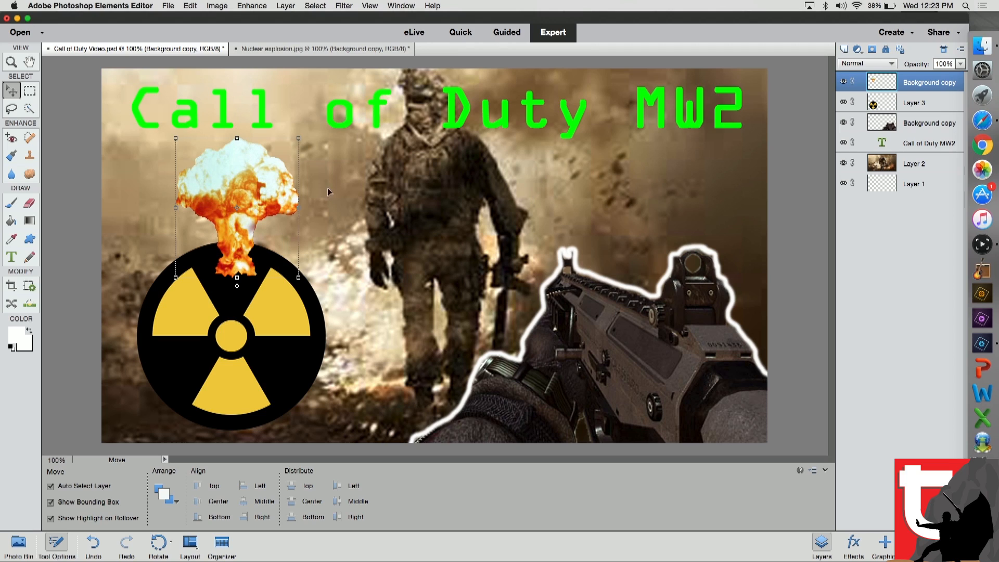
pyautogui.rightClick(268, 184)
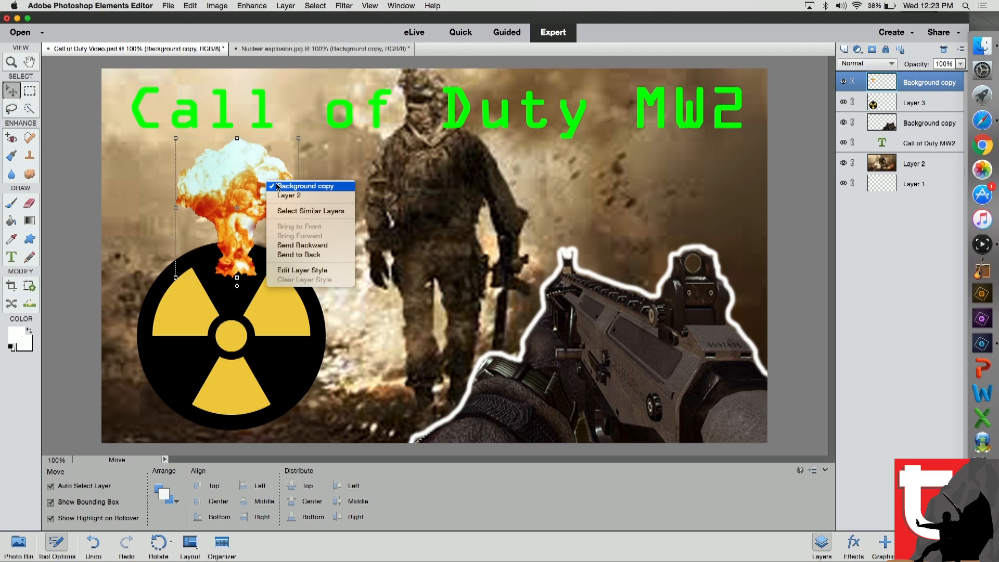
pyautogui.click(305, 250)
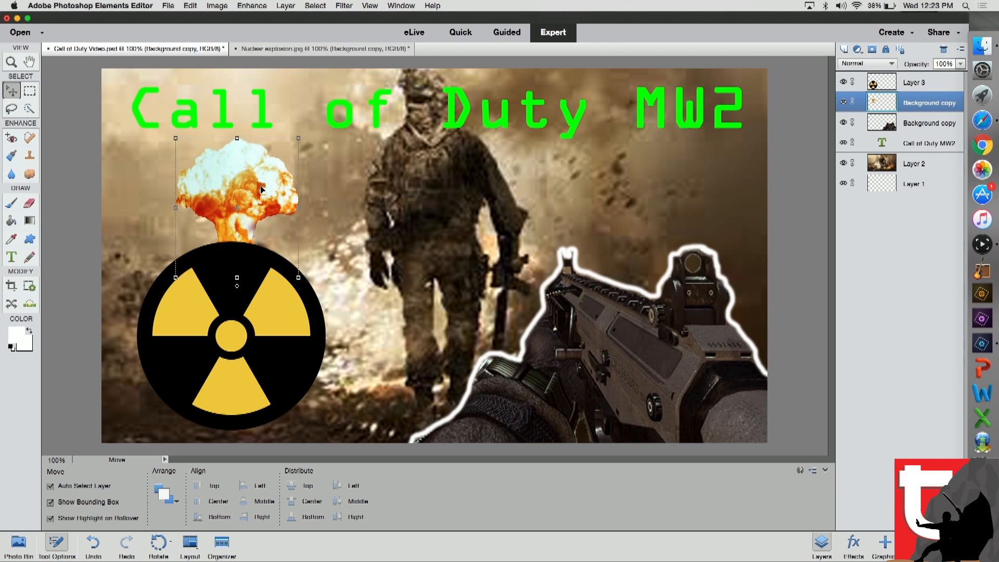
# - Enlarge the mushroom cloud to 140.13% and centre it above the nuclear logo
pyautogui.moveTo(176, 138); pyautogui.dragTo(105, 101)
pyautogui.moveTo(229, 163); pyautogui.dragTo(248, 211)
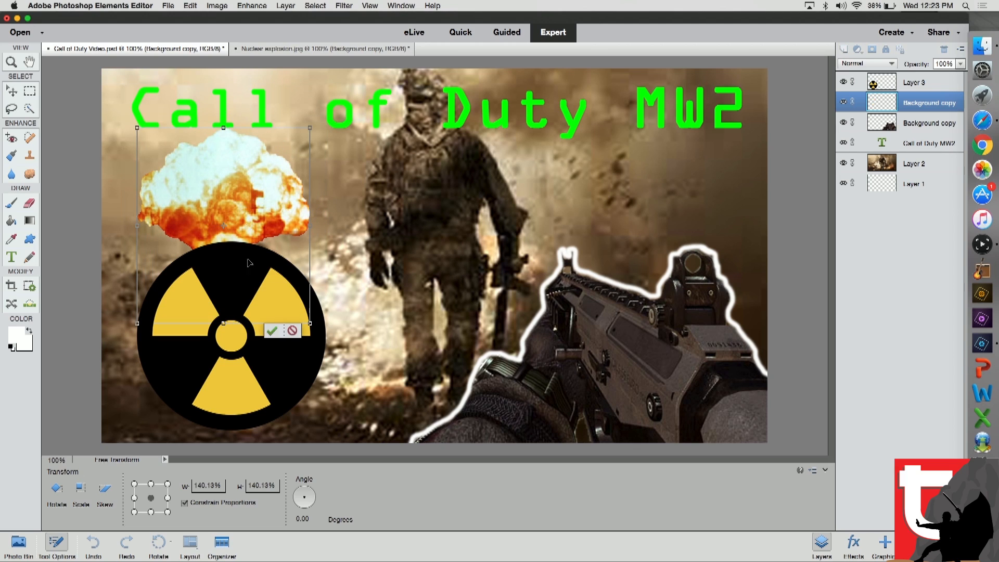
pyautogui.moveTo(245, 296); pyautogui.dragTo(244, 301)
pyautogui.moveTo(254, 196); pyautogui.dragTo(262, 175)
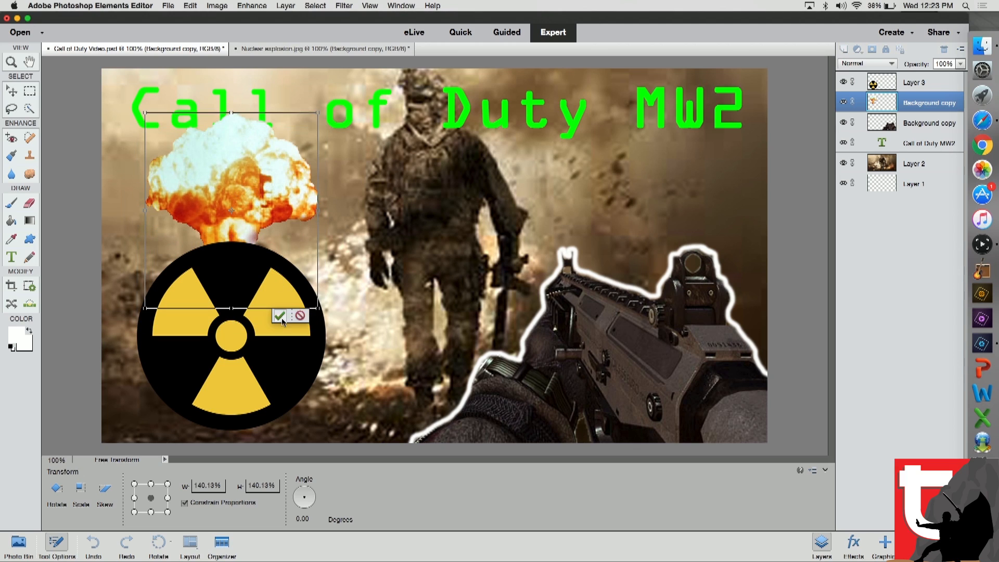
pyautogui.click(280, 319)
# - Nudge the nuclear logo down and left, then shrink the mushroom cloud to fit between the title and the logo
pyautogui.moveTo(243, 324); pyautogui.dragTo(238, 331)
pyautogui.click(244, 195)
pyautogui.moveTo(245, 195)
pyautogui.mouseDown()
pyautogui.moveTo(245, 206)
pyautogui.moveTo(252, 197)
pyautogui.mouseUp()
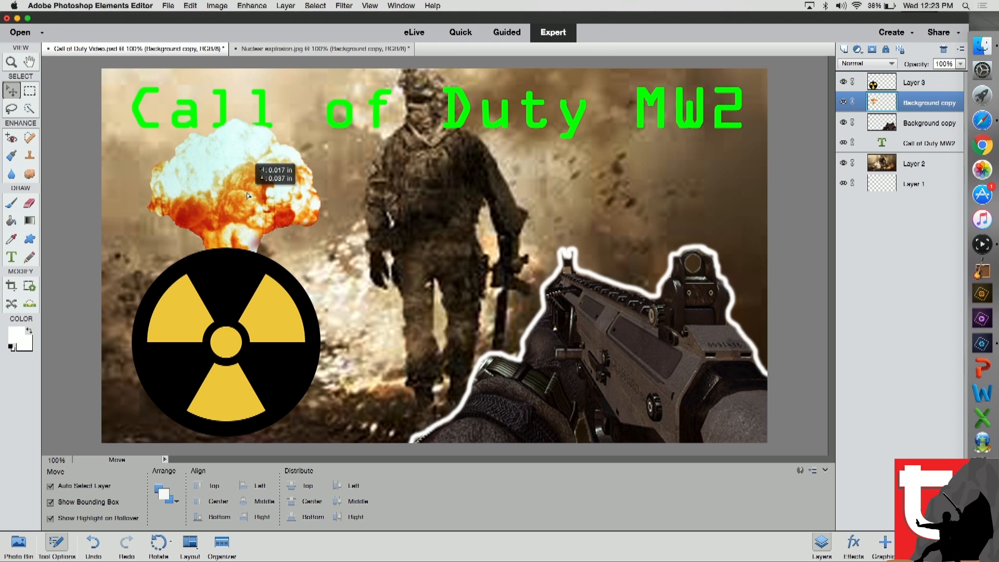
pyautogui.moveTo(146, 111); pyautogui.dragTo(169, 132)
pyautogui.moveTo(264, 179)
pyautogui.mouseDown()
pyautogui.moveTo(239, 178)
pyautogui.moveTo(252, 180)
pyautogui.mouseUp()
pyautogui.click(282, 316)
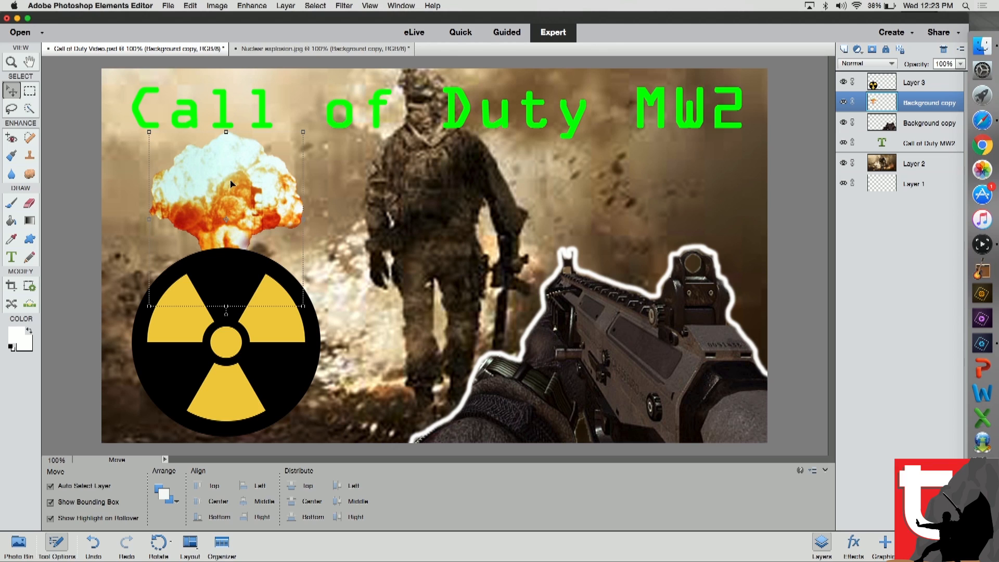
# - Move the mushroom cloud onto the soldier and the nuclear logo over the upper part of the rifle
pyautogui.moveTo(236, 187); pyautogui.dragTo(430, 251)
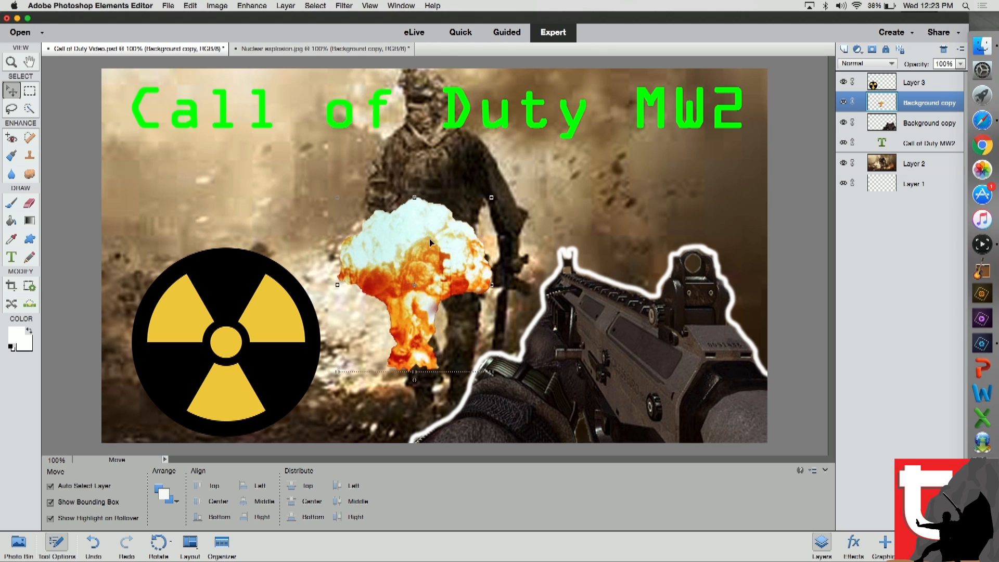
pyautogui.moveTo(247, 324); pyautogui.dragTo(692, 202)
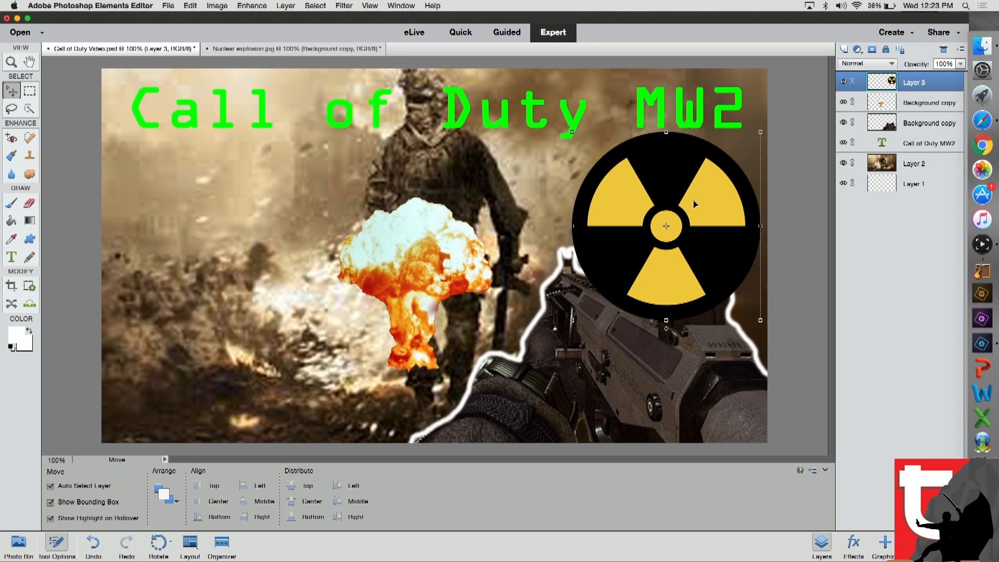
# - Send the nuclear logo to the back and bring the soldier background layer one level forward
pyautogui.rightClick(694, 200)
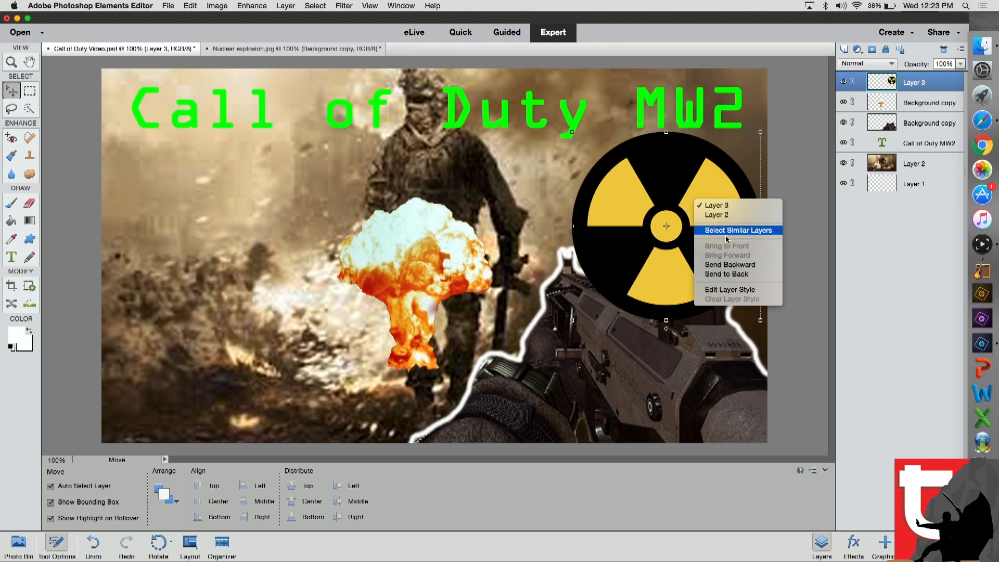
pyautogui.click(743, 274)
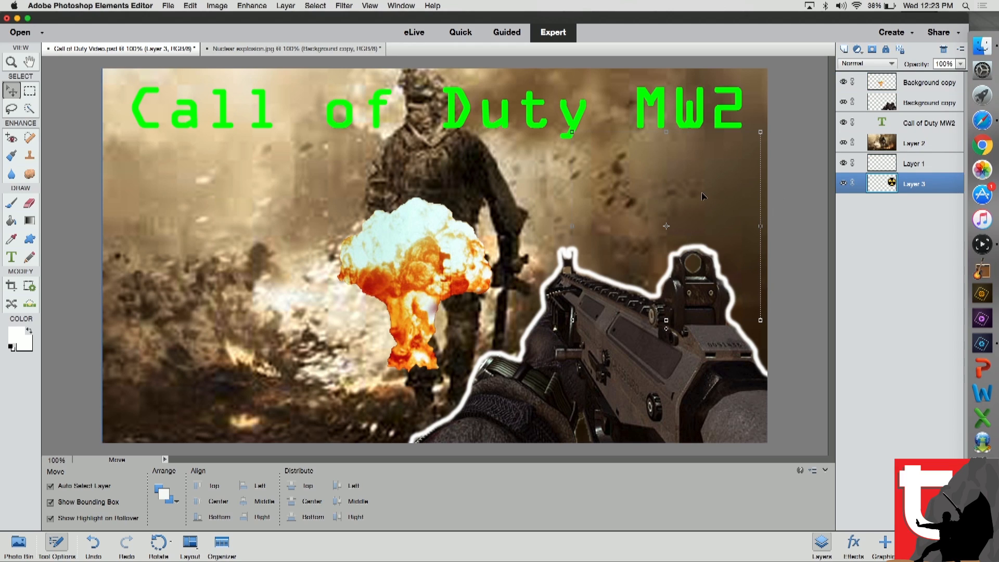
pyautogui.rightClick(702, 196)
pyautogui.click(746, 248)
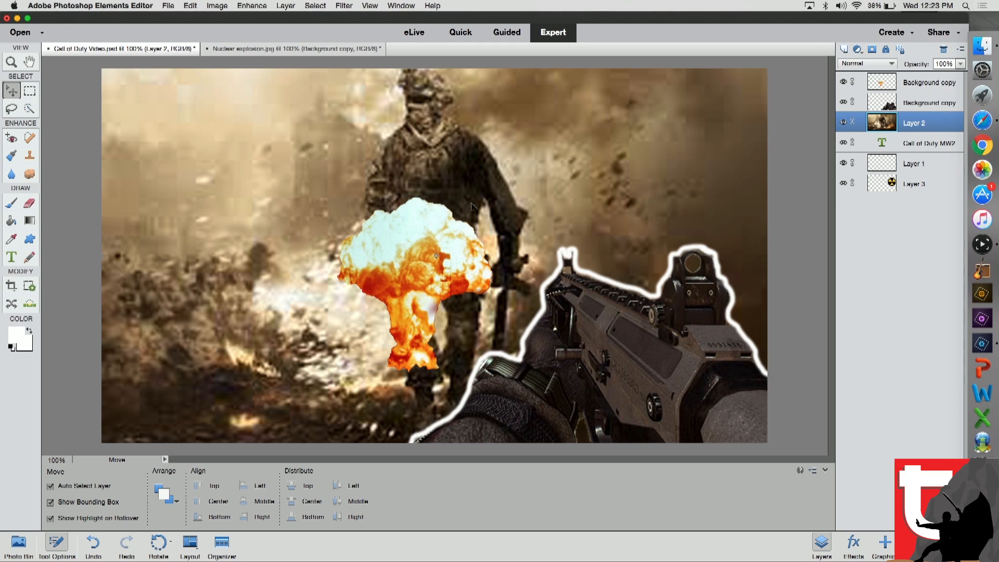
# - Reorder the layers so Layer 2 is at the bottom and Layer 3 sits above Layer 1, and reposition the radiation symbol
pyautogui.moveTo(919, 123); pyautogui.dragTo(910, 197)
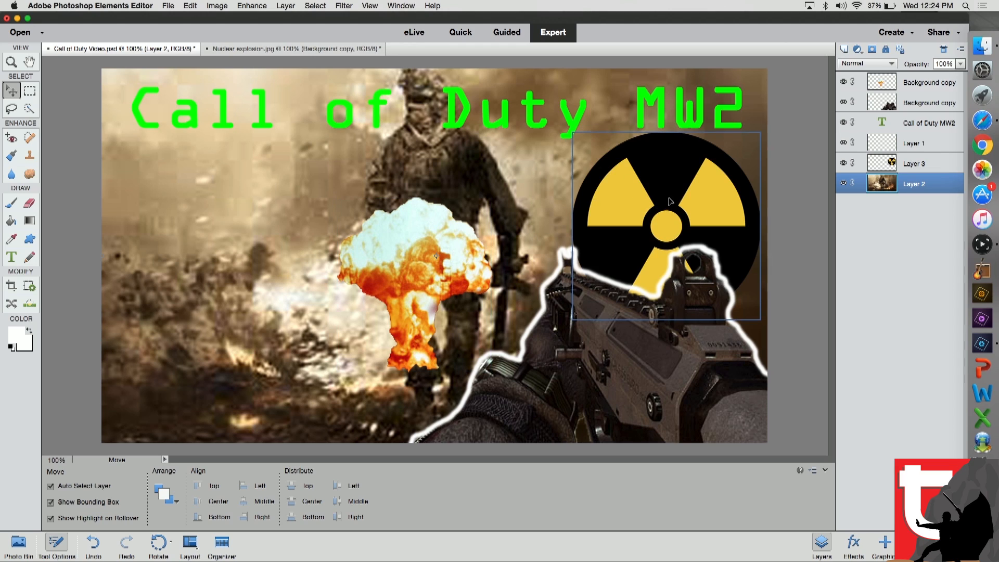
pyautogui.moveTo(672, 194)
pyautogui.mouseDown()
pyautogui.moveTo(645, 199)
pyautogui.moveTo(659, 199)
pyautogui.mouseUp()
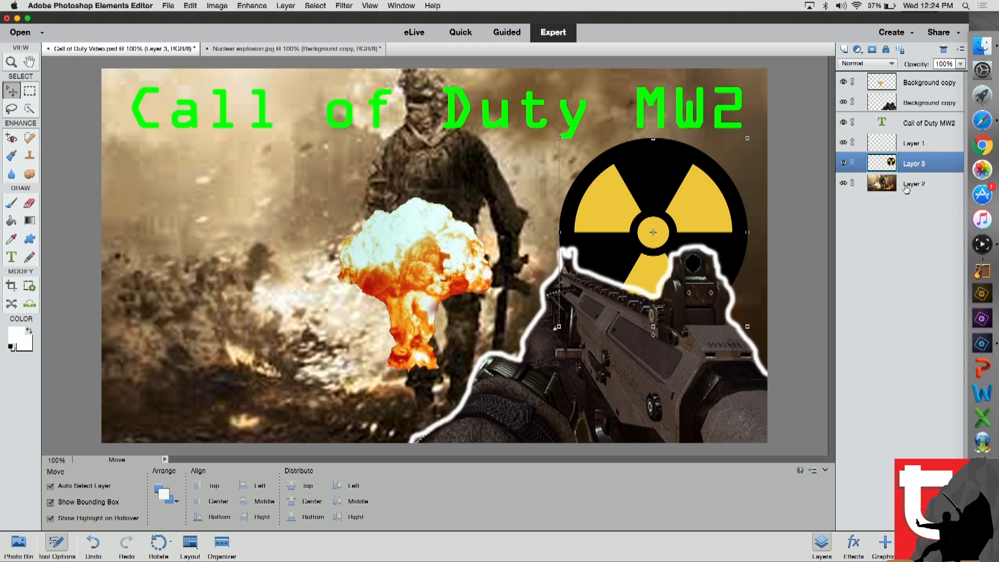
pyautogui.moveTo(909, 165); pyautogui.dragTo(902, 146)
pyautogui.moveTo(679, 182); pyautogui.dragTo(696, 183)
# - Move the nuclear explosion to the left of the soldier and scale it proportionally to 182.70%
pyautogui.moveTo(388, 262); pyautogui.dragTo(197, 283)
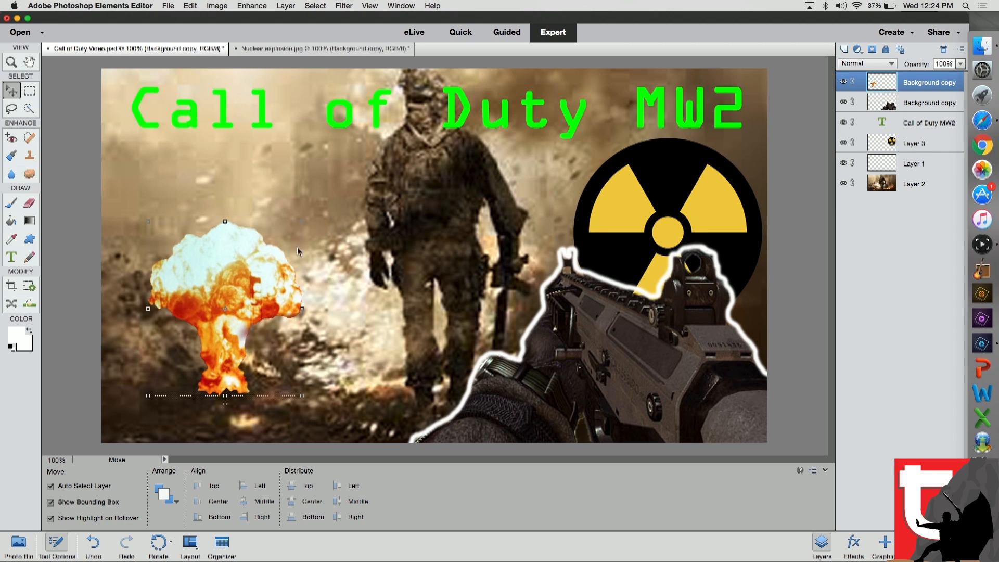
pyautogui.moveTo(308, 217); pyautogui.dragTo(498, 132)
pyautogui.moveTo(270, 209); pyautogui.dragTo(231, 272)
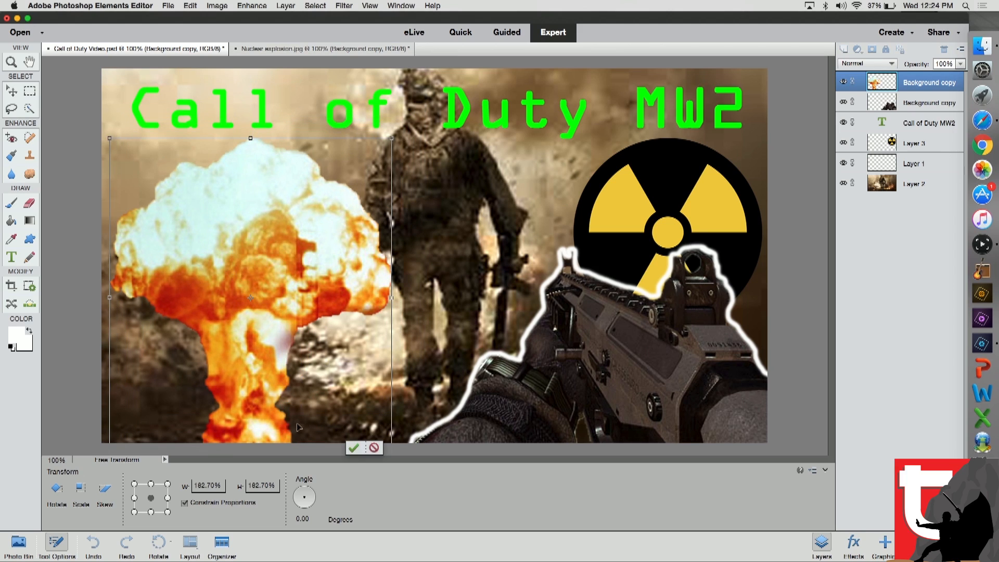
pyautogui.click(351, 447)
# - Delete the layer holding the radiation symbol
pyautogui.click(288, 287)
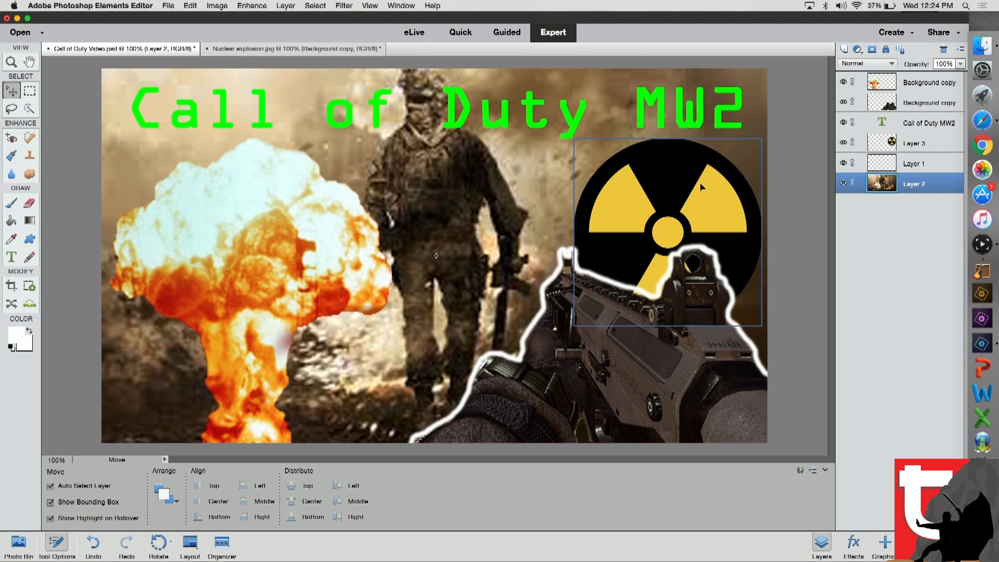
pyautogui.click(684, 187)
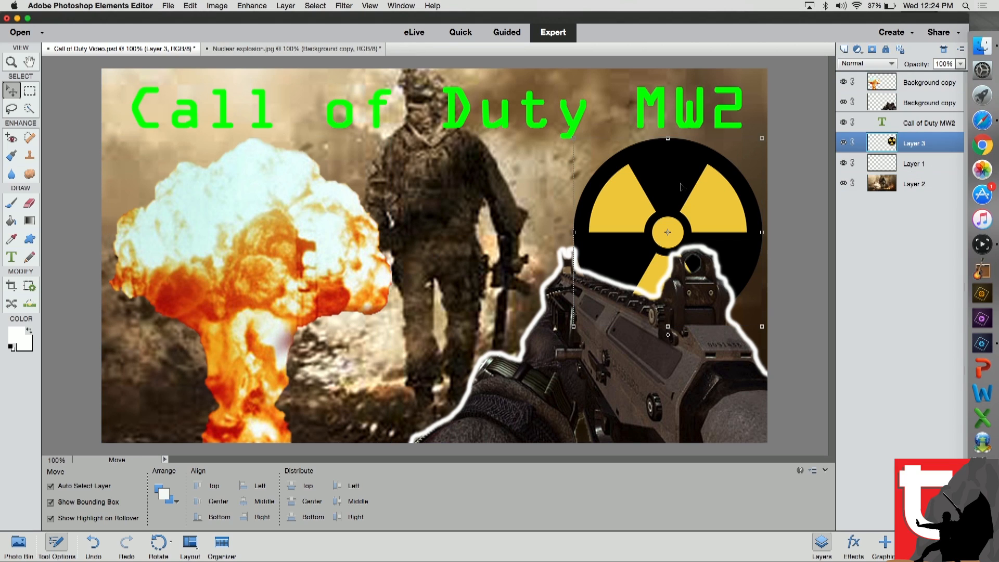
pyautogui.rightClick(681, 187)
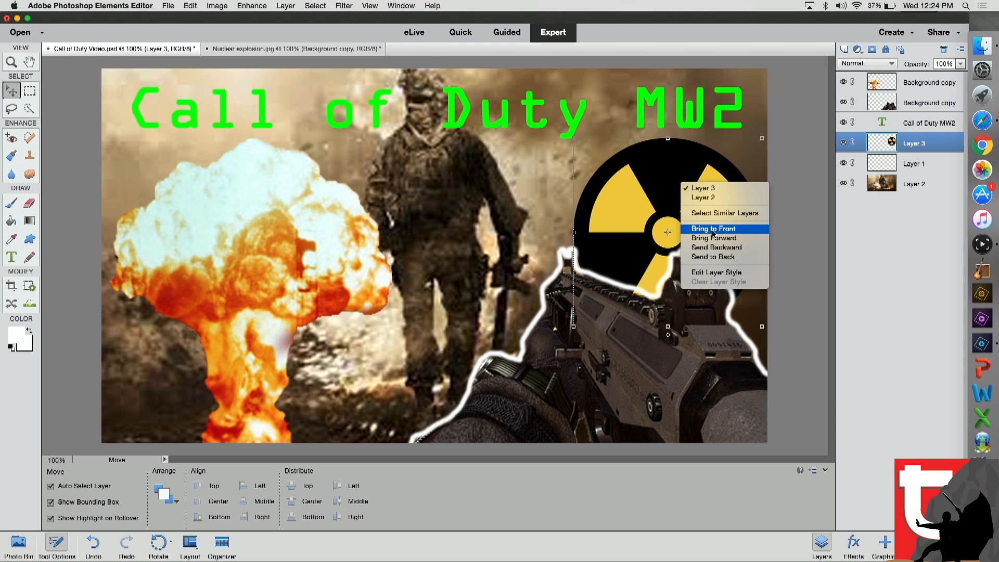
pyautogui.rightClick(883, 145)
pyautogui.click(912, 184)
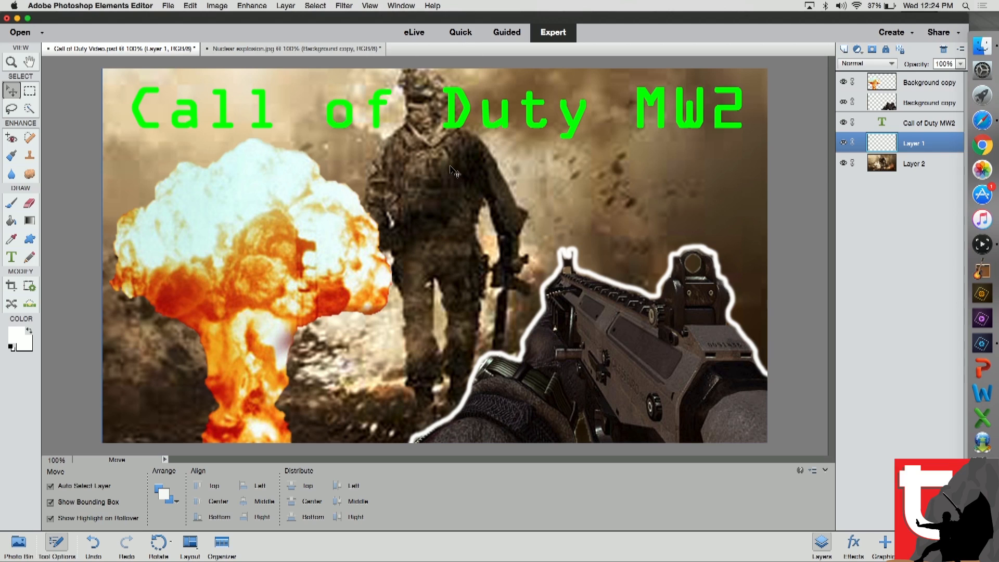
# - Add the text "NUKE!!" in the Phosphate Inline font below the Call of Duty MW2 title
pyautogui.click(10, 258)
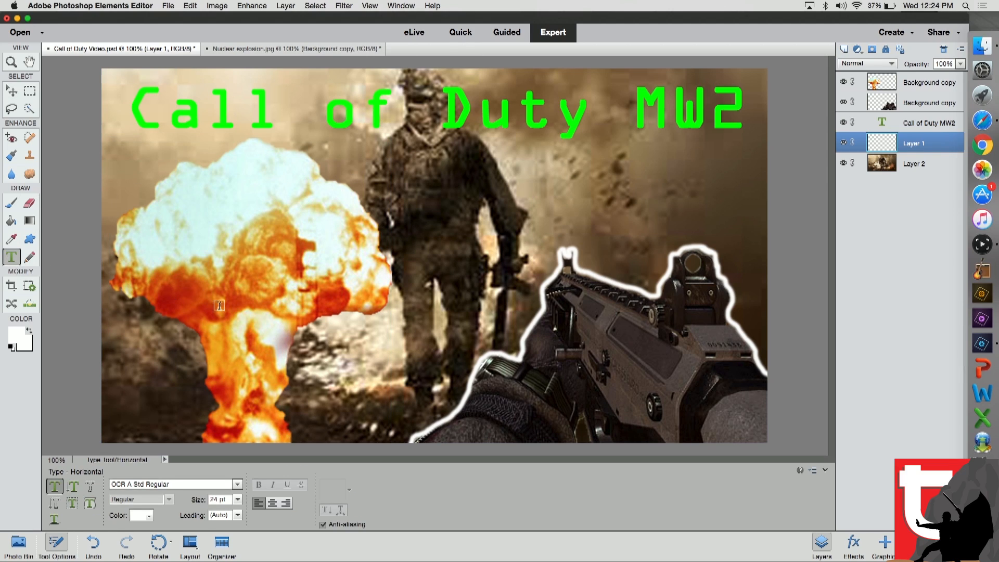
pyautogui.click(202, 483)
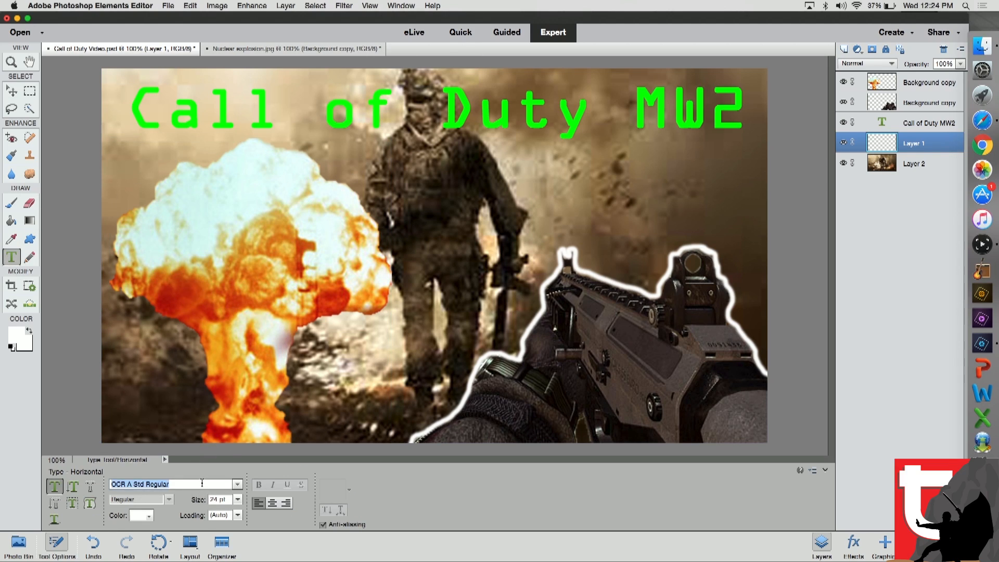
pyautogui.click(237, 485)
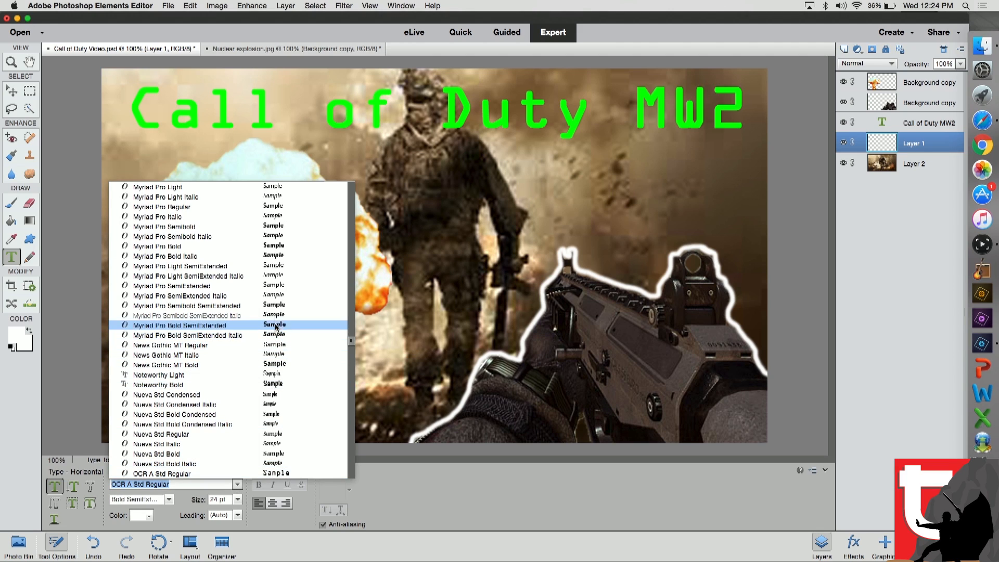
pyautogui.scroll(-6, 290, 352)
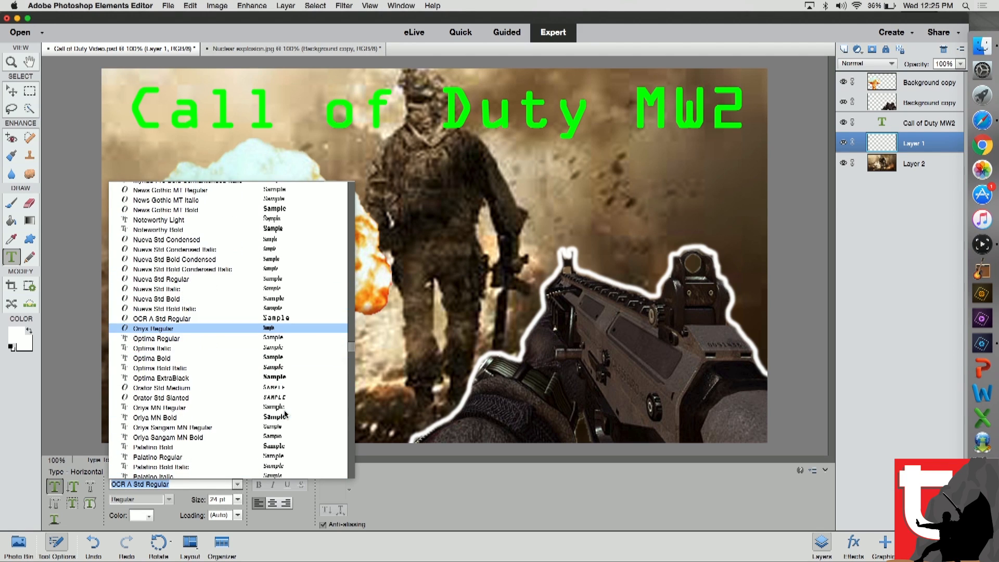
pyautogui.scroll(-6, 287, 416)
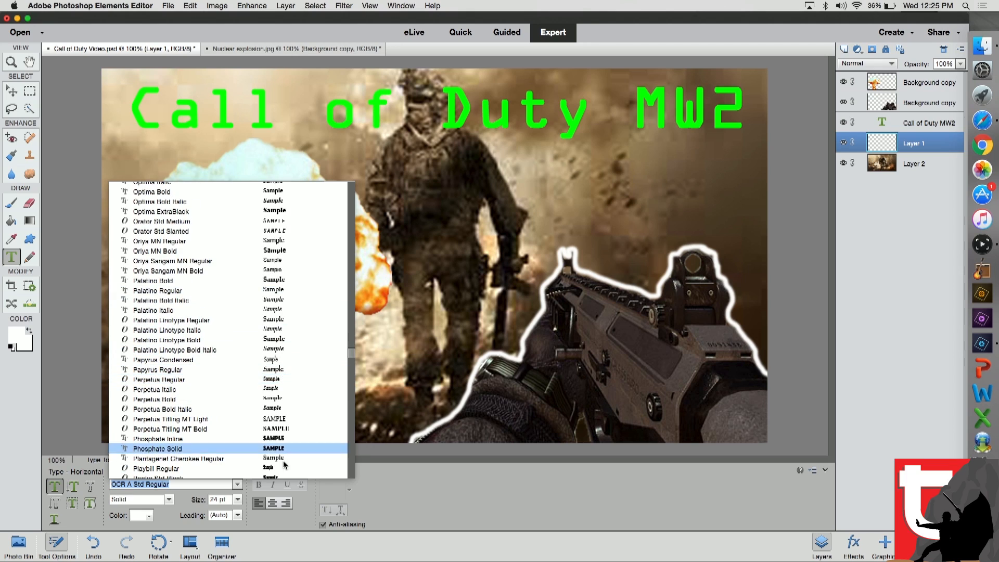
pyautogui.click(275, 443)
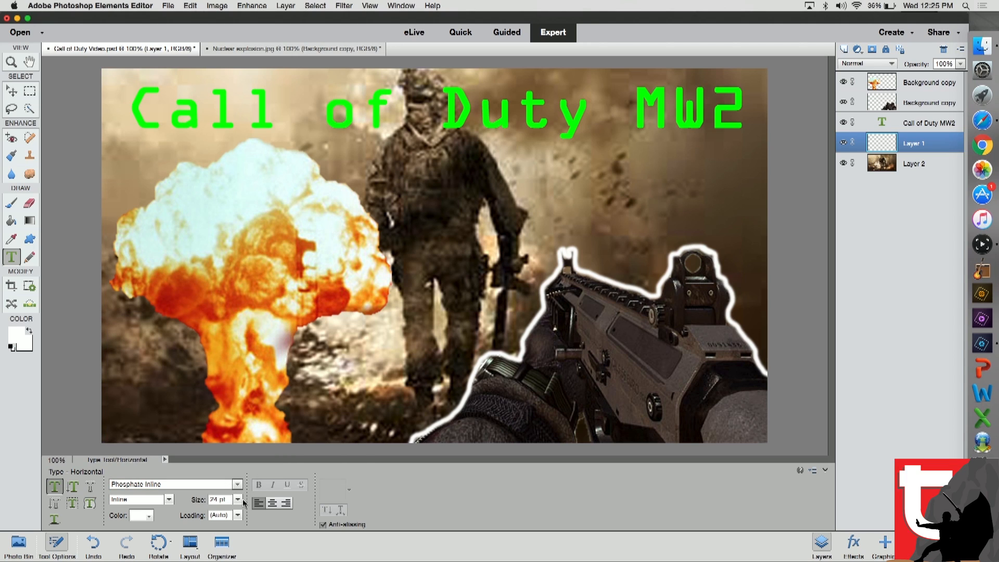
pyautogui.click(474, 234)
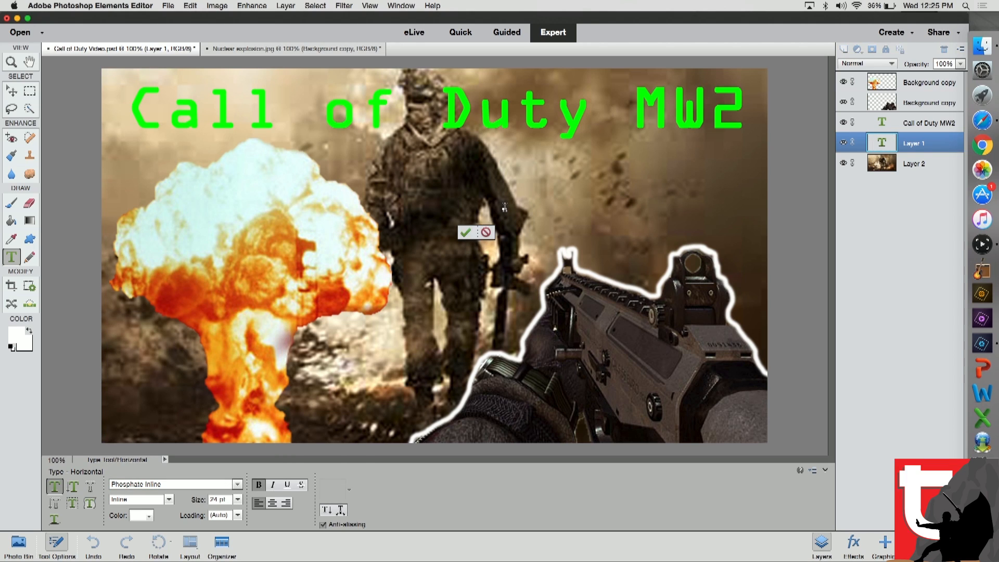
pyautogui.write('NUKE')
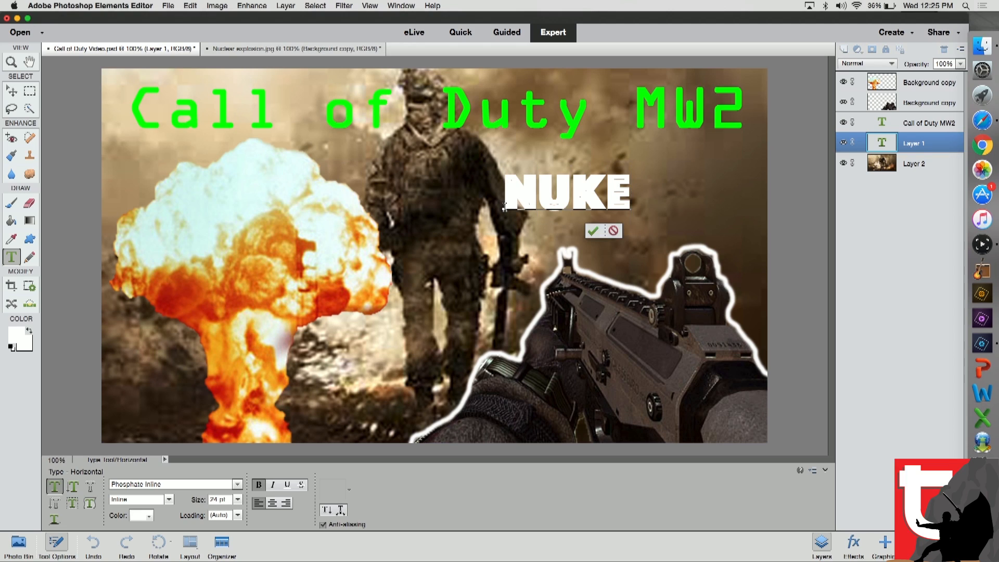
pyautogui.write('!!')
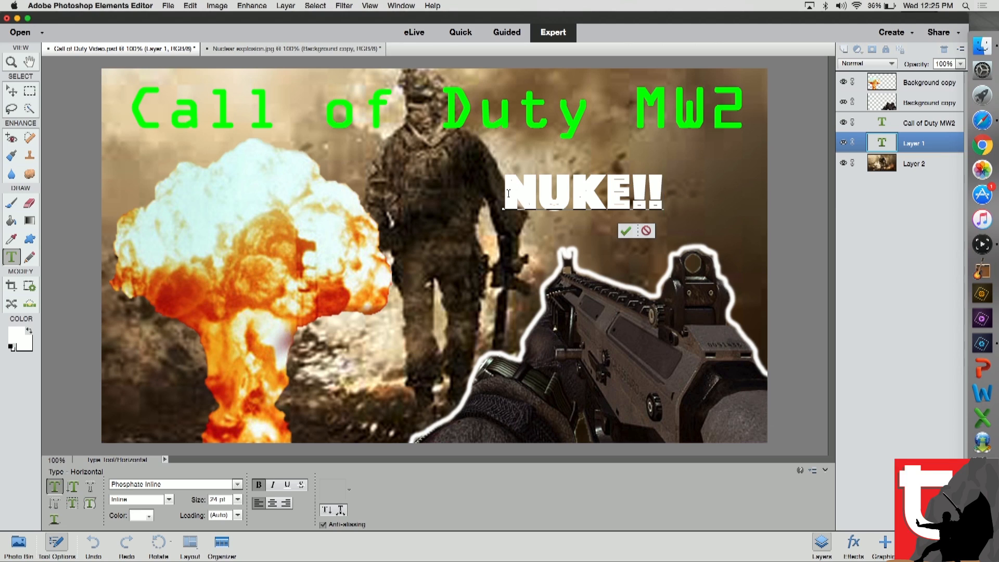
# - Recolor the whole "NUKE!!" text to bright red
pyautogui.moveTo(508, 194); pyautogui.dragTo(663, 179)
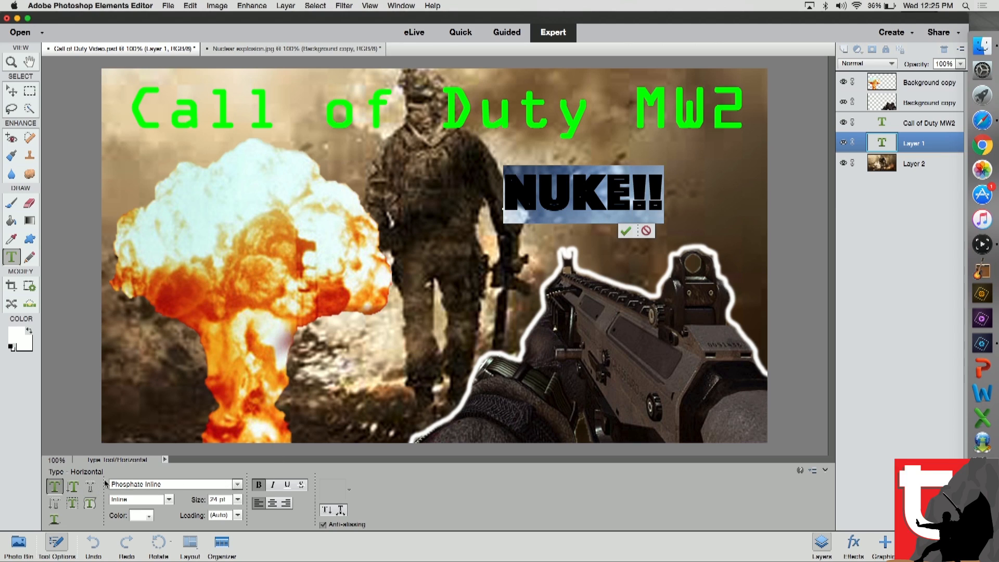
pyautogui.click(145, 516)
pyautogui.click(82, 415)
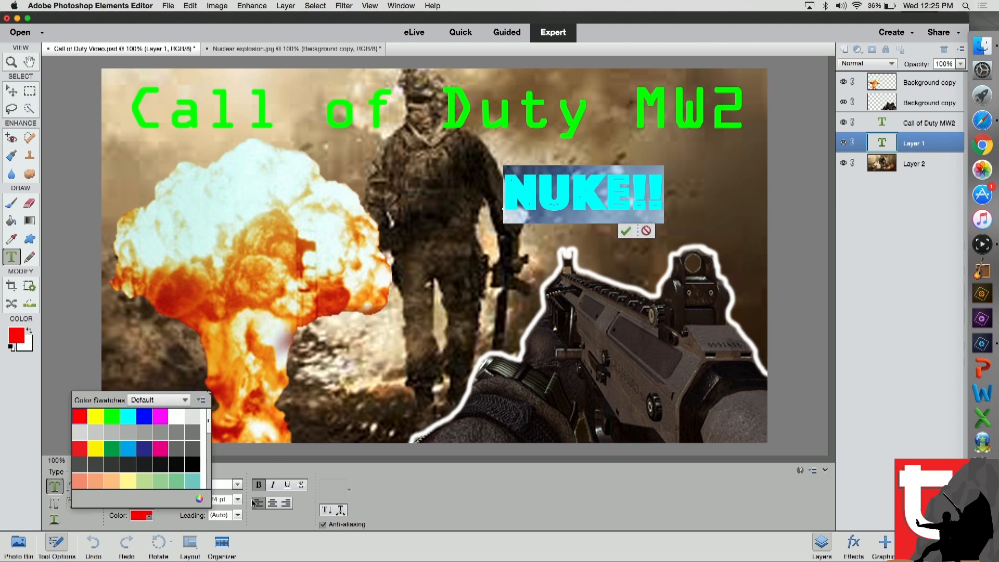
pyautogui.click(376, 496)
# - Enlarge the "NUKE!!" text and position it between the green title and the rifle
pyautogui.click(238, 499)
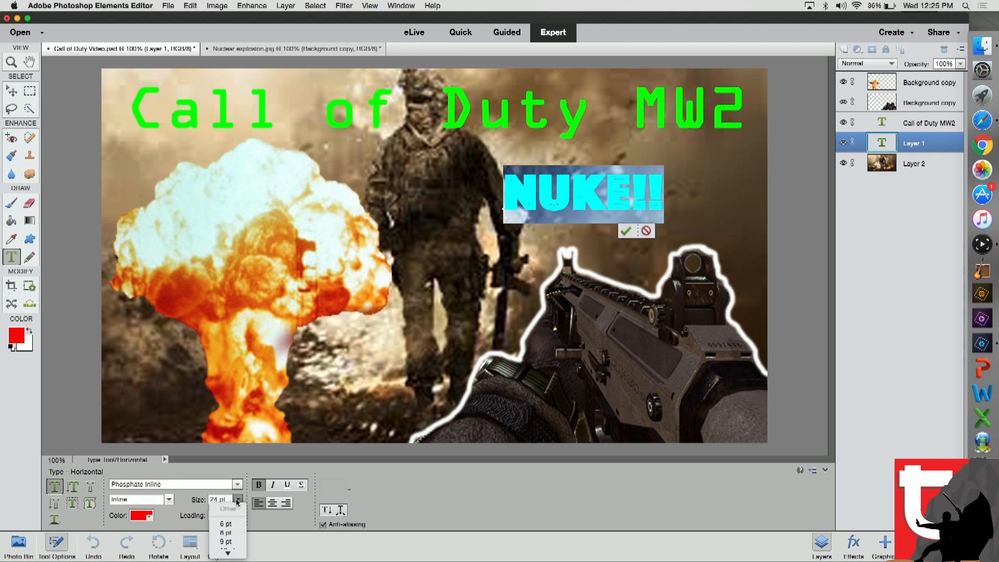
pyautogui.click(232, 535)
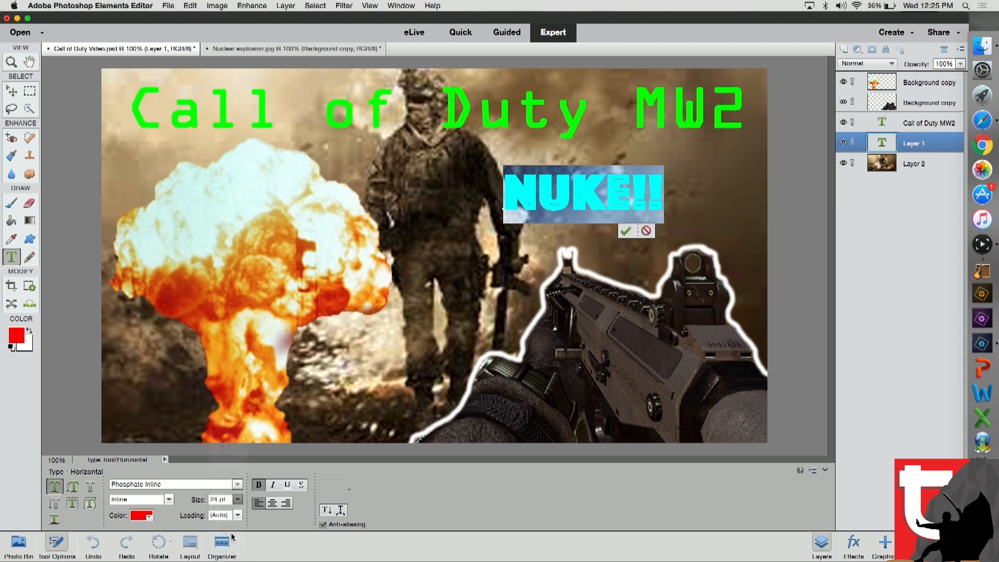
pyautogui.click(734, 243)
pyautogui.press('v')
pyautogui.moveTo(668, 196); pyautogui.dragTo(567, 205)
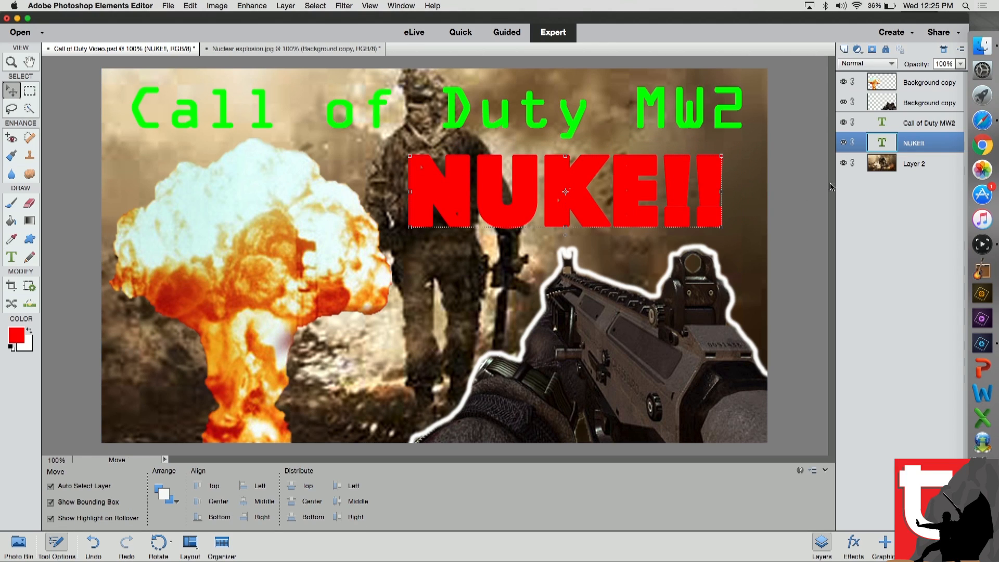
pyautogui.click(809, 195)
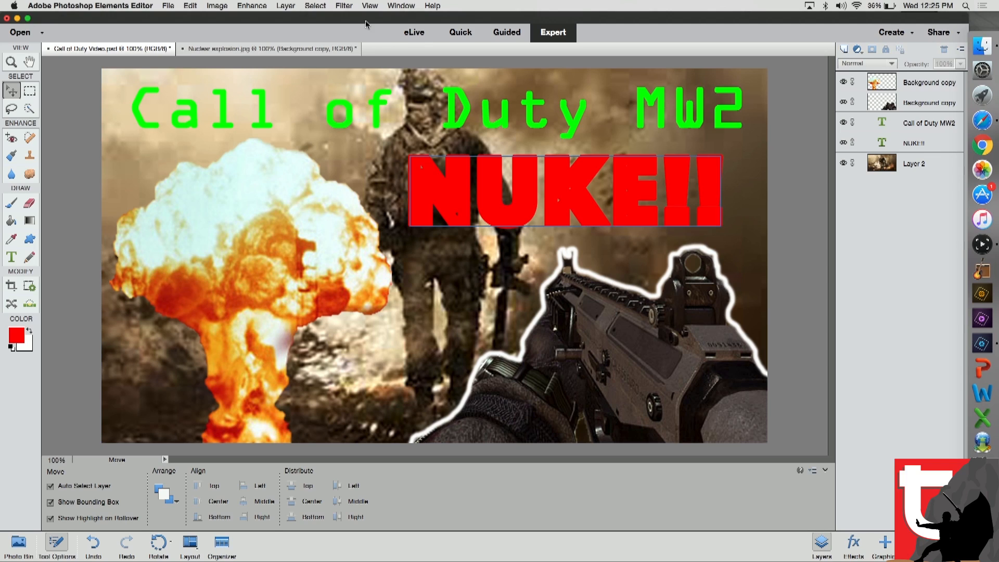
# - Close the Nuclear explosion.jpg and Call of Duty Video.psd documents
pyautogui.click(183, 47)
pyautogui.click(451, 198)
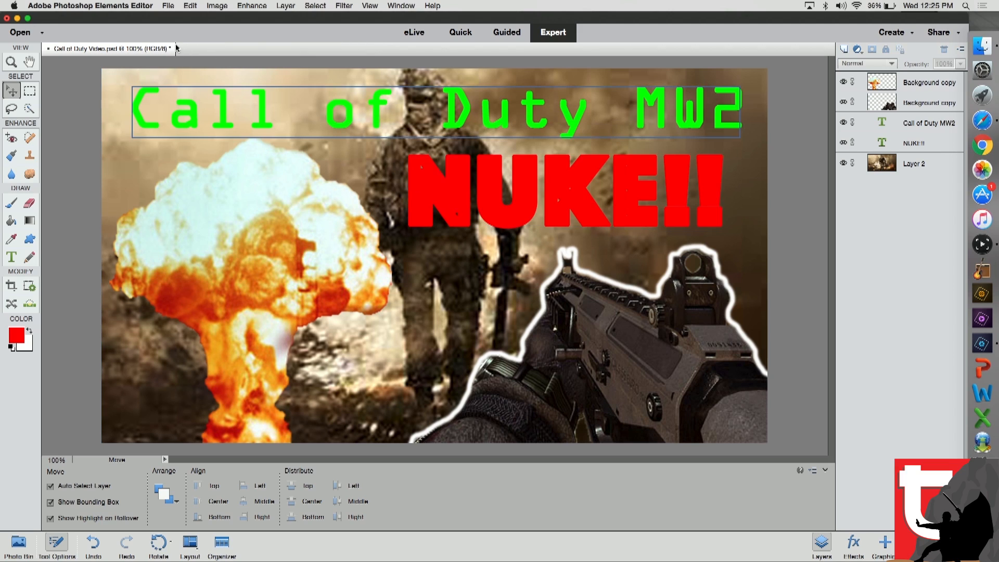
pyautogui.click(48, 49)
pyautogui.click(452, 197)
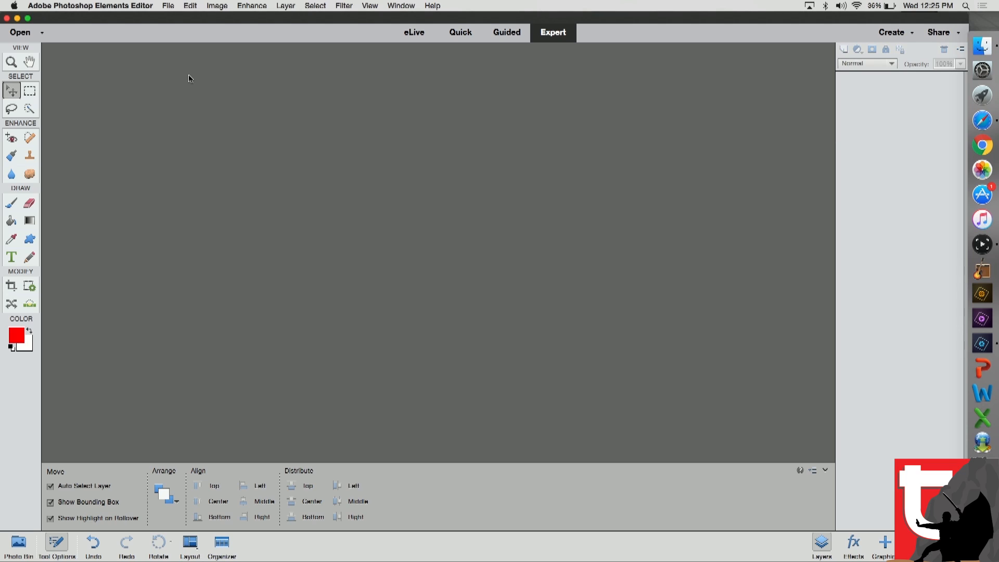
# - Create a blank 1280 by 720 pixel file with a transparent background, named "Call of Duty video"
pyautogui.click(167, 6)
pyautogui.moveTo(183, 17)
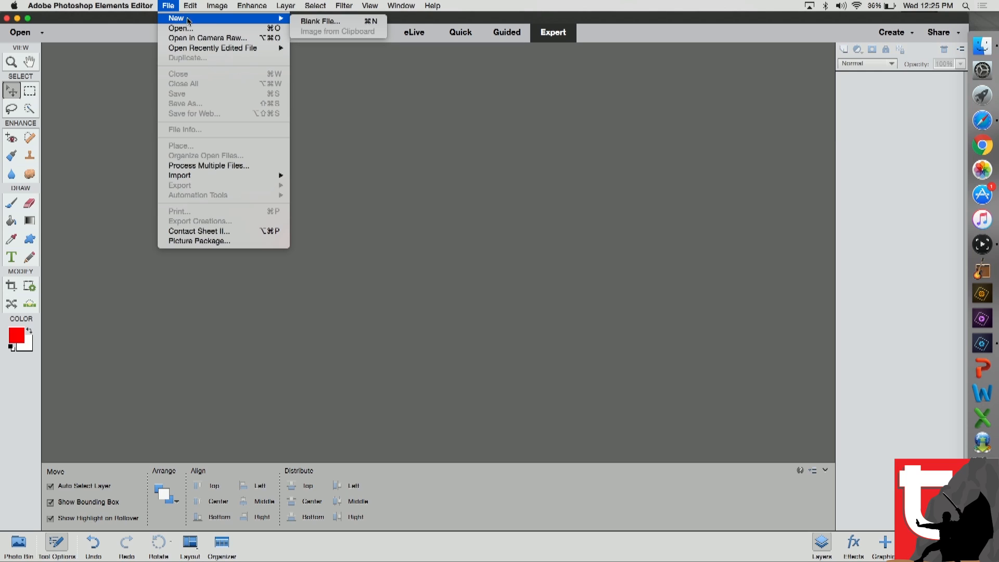
pyautogui.click(320, 21)
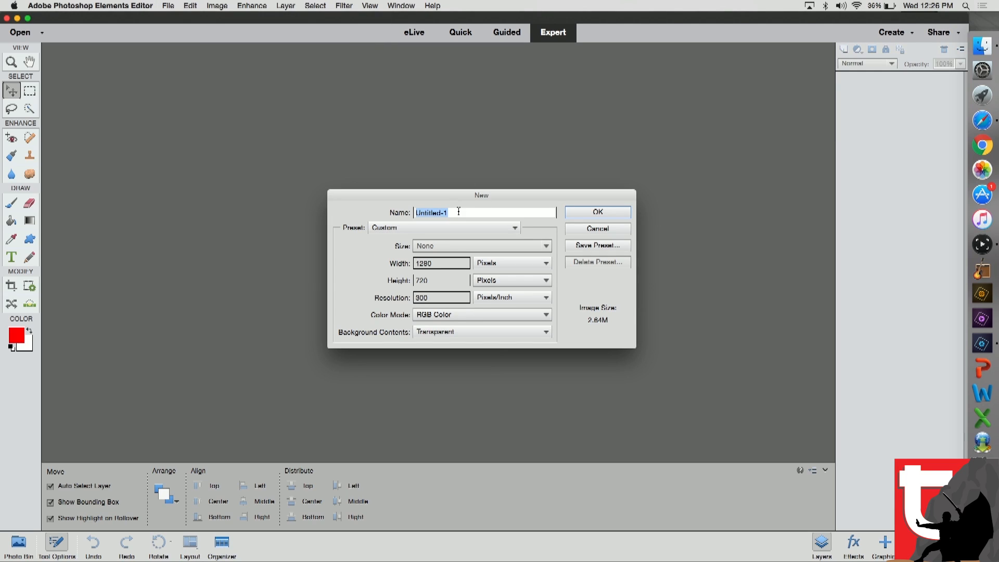
pyautogui.press('BackSpace')
pyautogui.write('Call of Duty video')
pyautogui.click(593, 215)
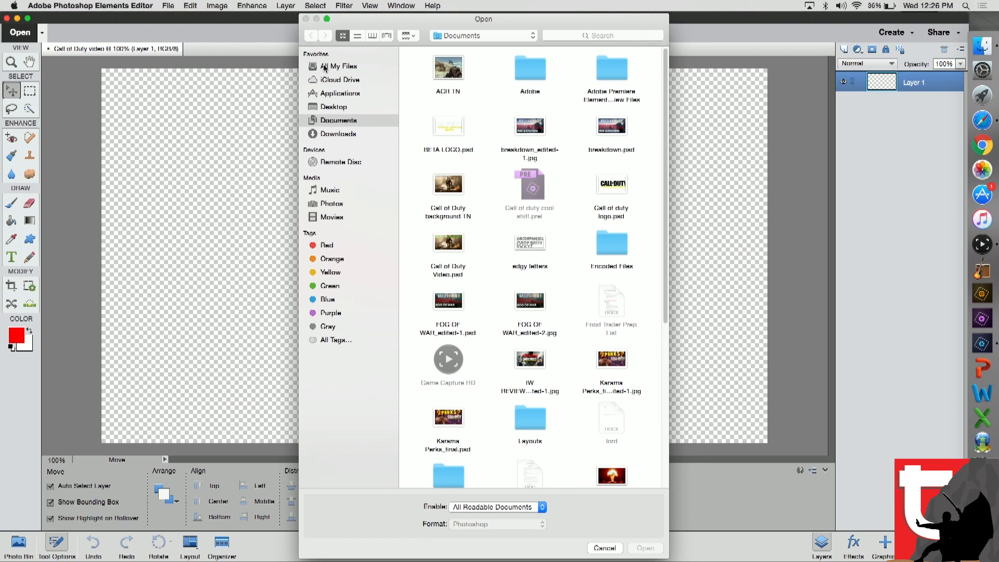
# - Open the universe image from All My Files
pyautogui.click(335, 66)
pyautogui.scroll(-2, 598, 248)
pyautogui.scroll(-10, 598, 249)
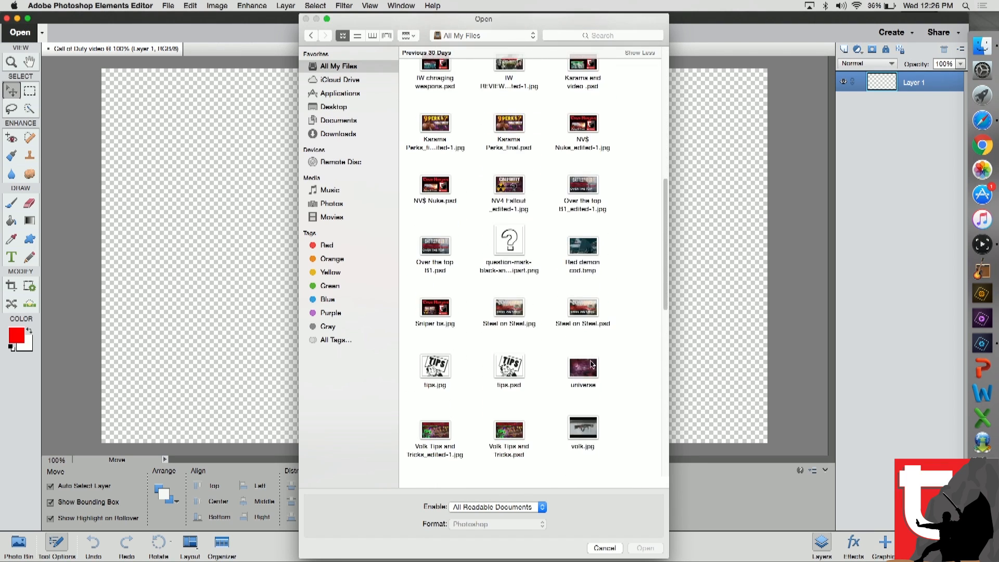
pyautogui.doubleClick(588, 369)
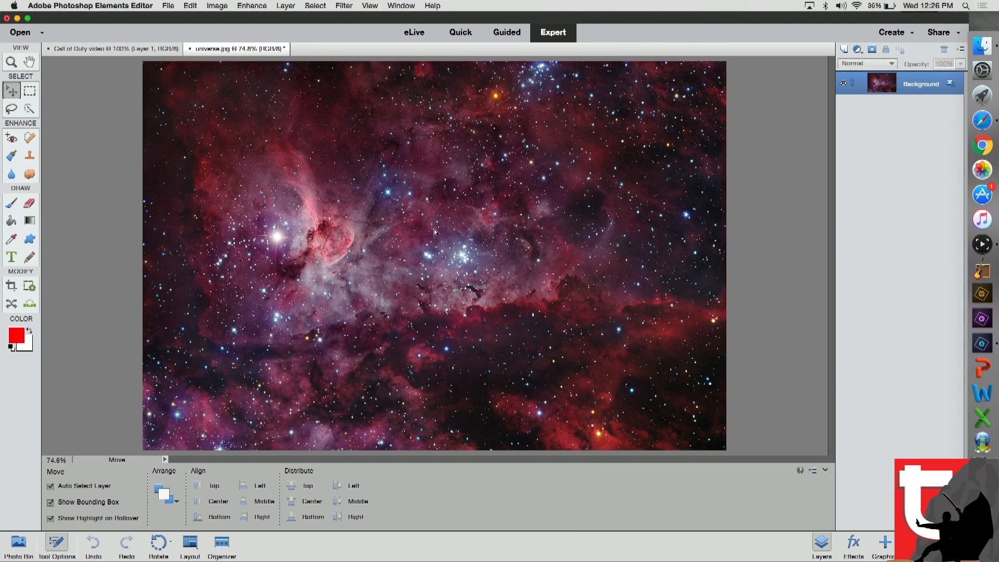
# - Copy the universe image into the Call of Duty video document as its full-canvas background, and close universe.jpg
pyautogui.click(219, 178)
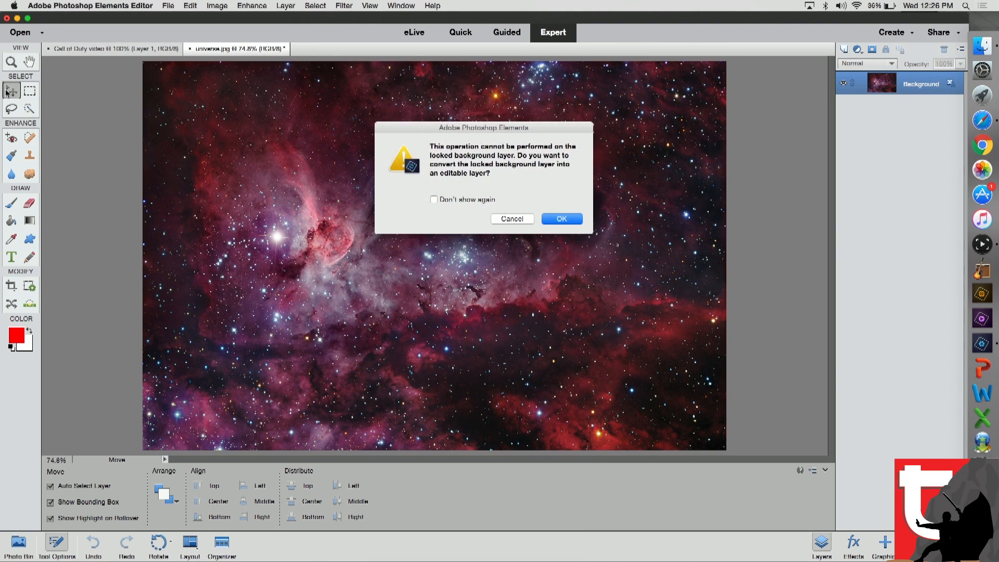
pyautogui.click(513, 219)
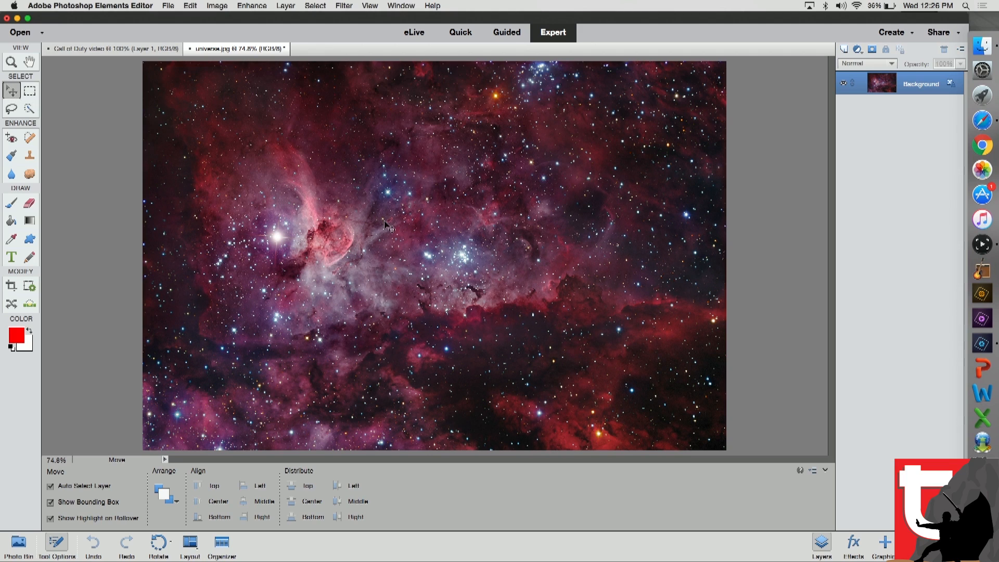
pyautogui.moveTo(156, 52); pyautogui.dragTo(480, 230)
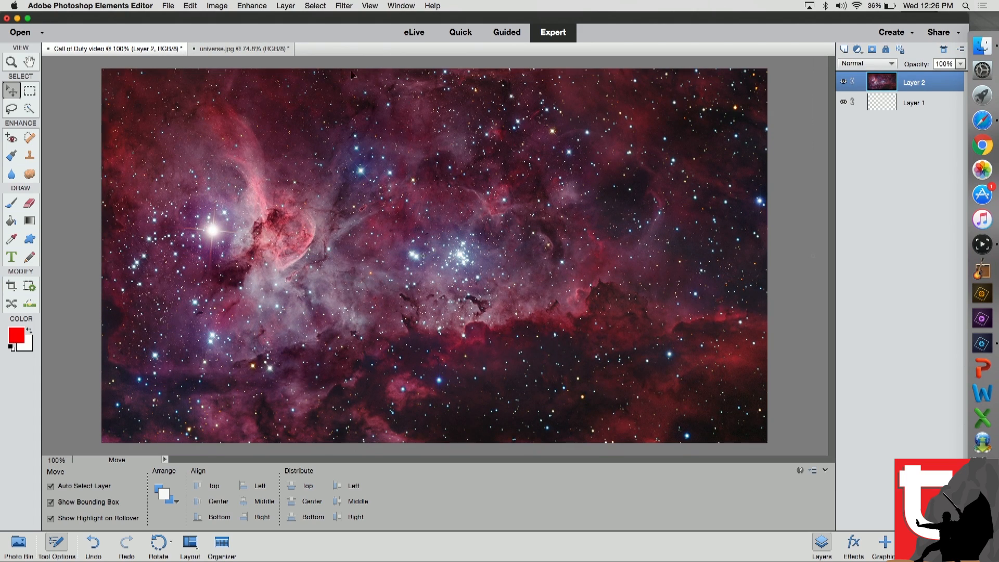
pyautogui.click(219, 48)
pyautogui.click(193, 49)
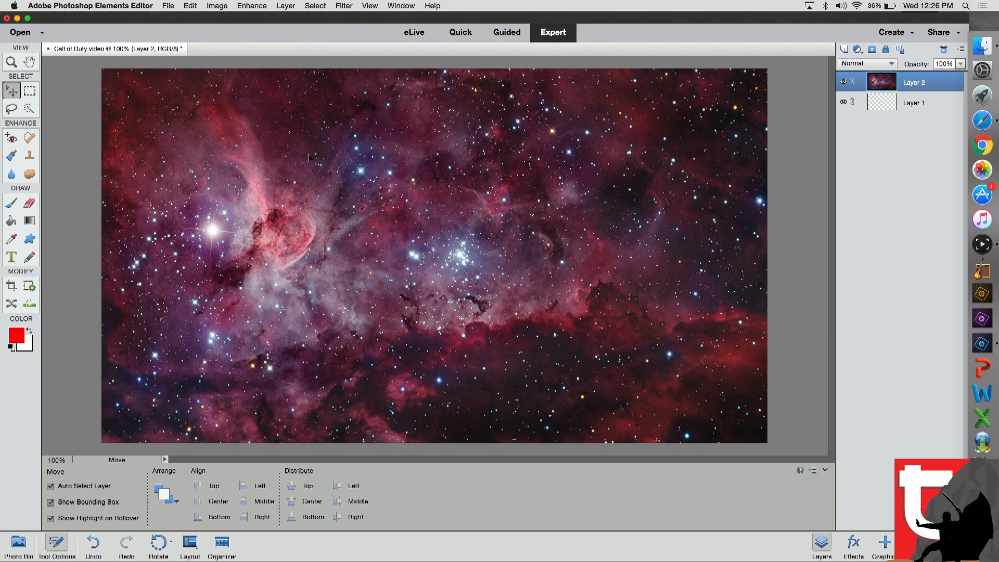
# - Open Call of duty logo.psd from Documents and copy its logo layer into the Call of Duty video document
pyautogui.click(20, 33)
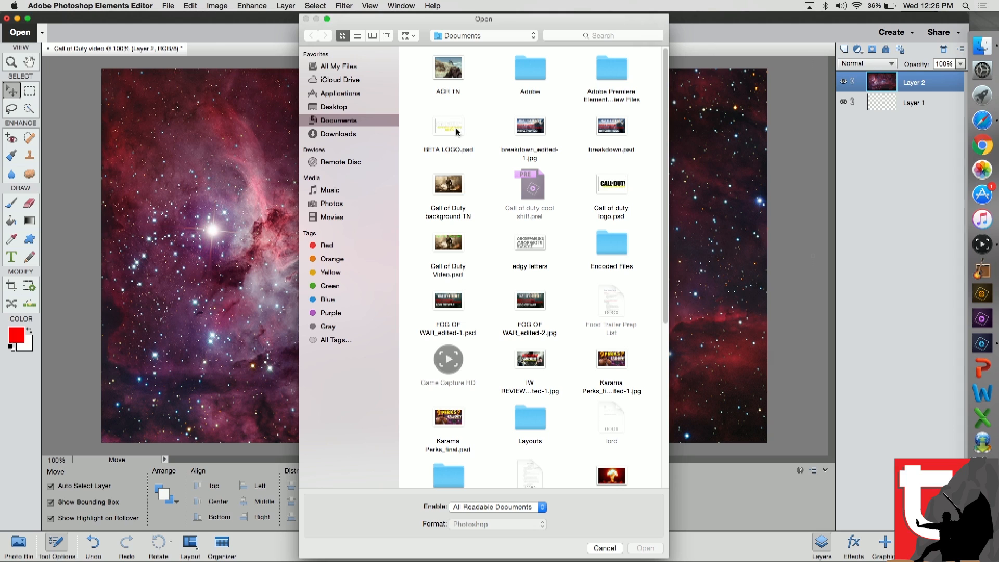
pyautogui.doubleClick(612, 187)
pyautogui.press('super+j')
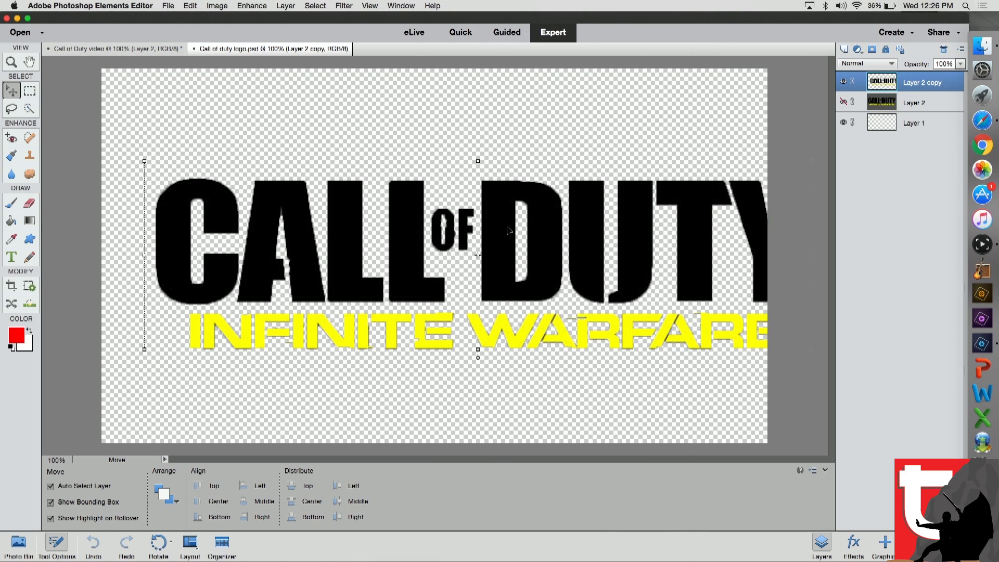
pyautogui.moveTo(461, 166); pyautogui.dragTo(478, 210)
# - Scale the Call of Duty logo proportionally to about 86% and place it centred along the canvas's upper edge
pyautogui.moveTo(154, 191); pyautogui.dragTo(211, 175)
pyautogui.moveTo(156, 114); pyautogui.dragTo(250, 140)
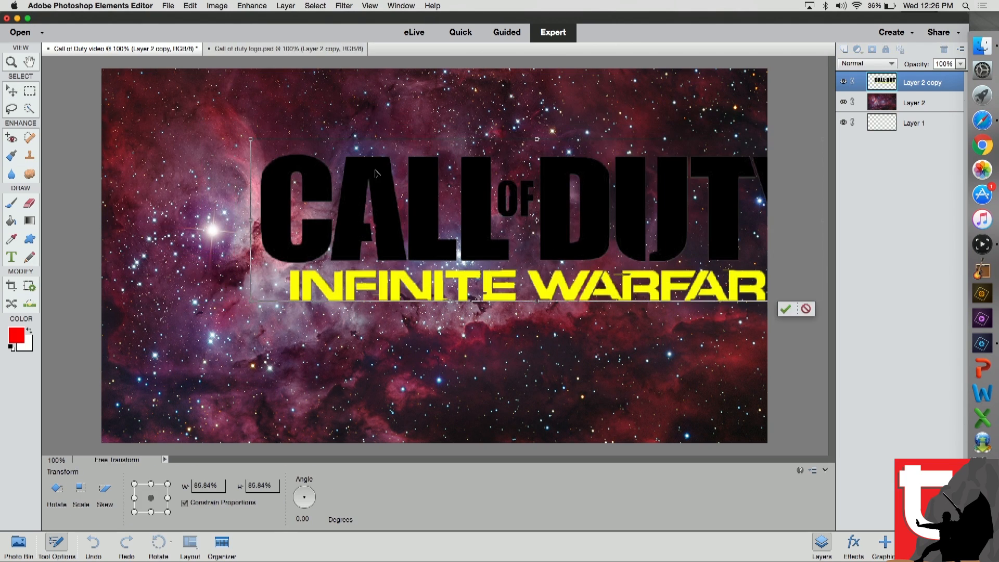
pyautogui.moveTo(467, 206); pyautogui.dragTo(364, 136)
pyautogui.rightClick(365, 137)
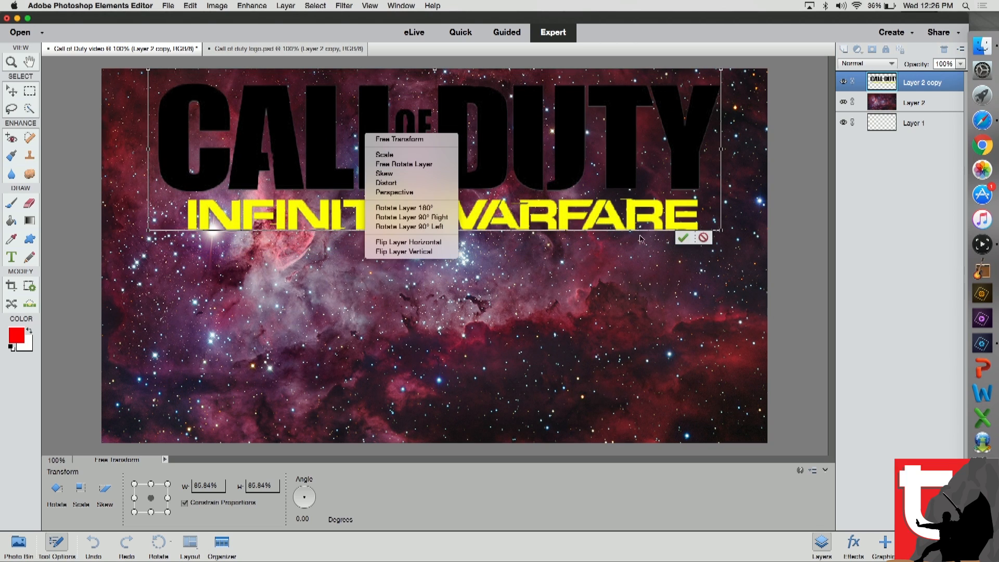
pyautogui.click(684, 238)
pyautogui.click(683, 238)
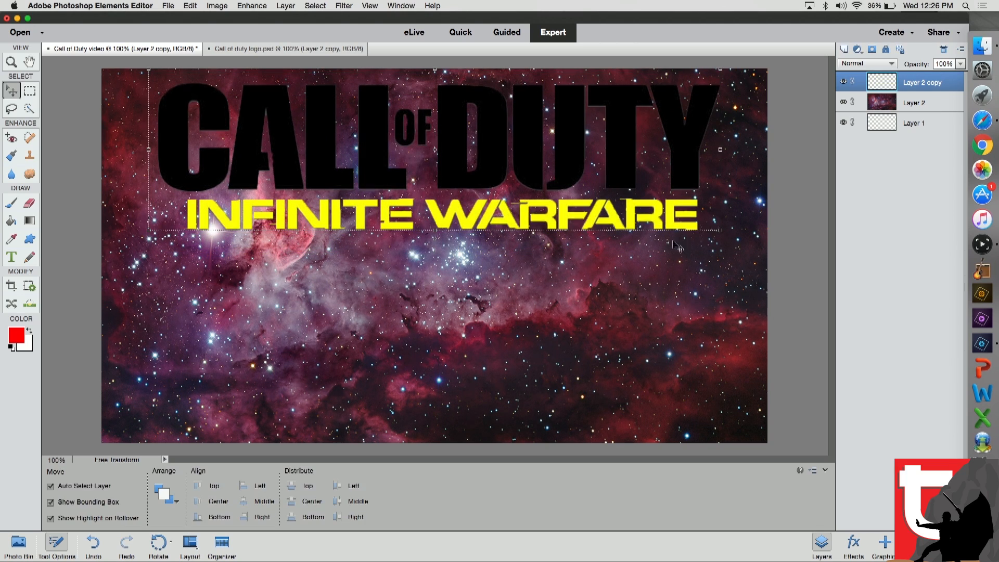
pyautogui.click(810, 248)
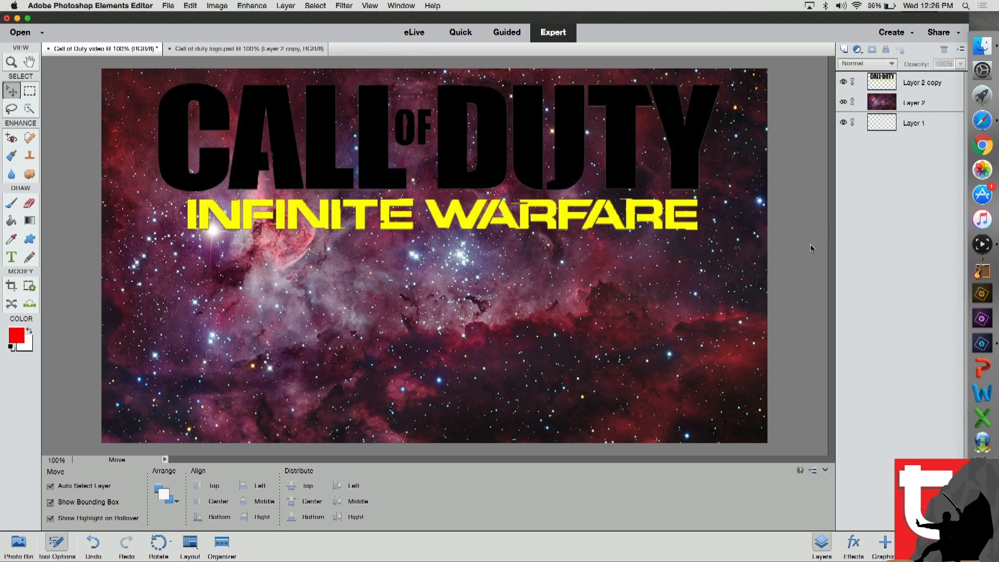
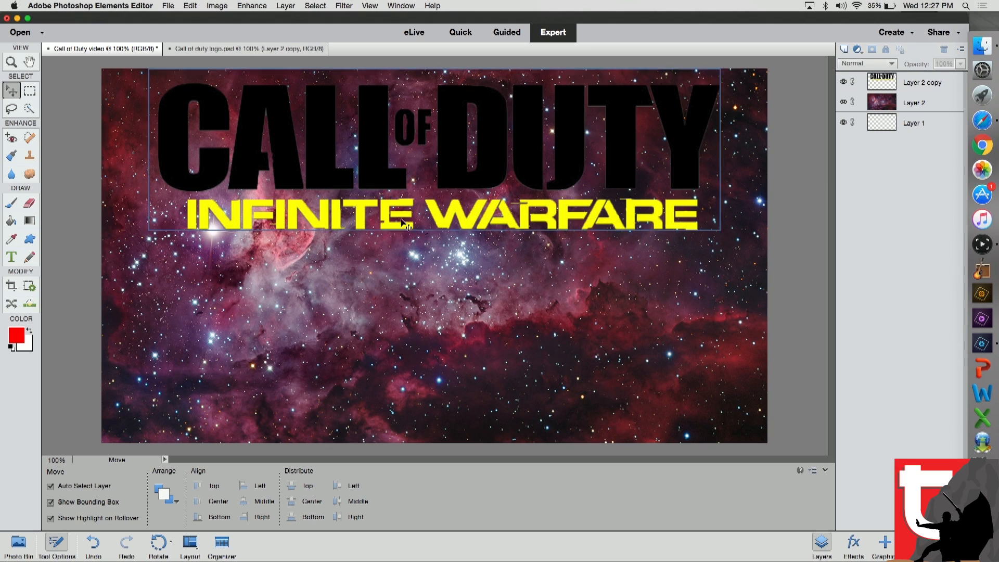
# - Select the logo layer for Paint Bucket filling, setting the foreground colour to green #00ff30 and the background colour to green #23fa0d
pyautogui.click(374, 181)
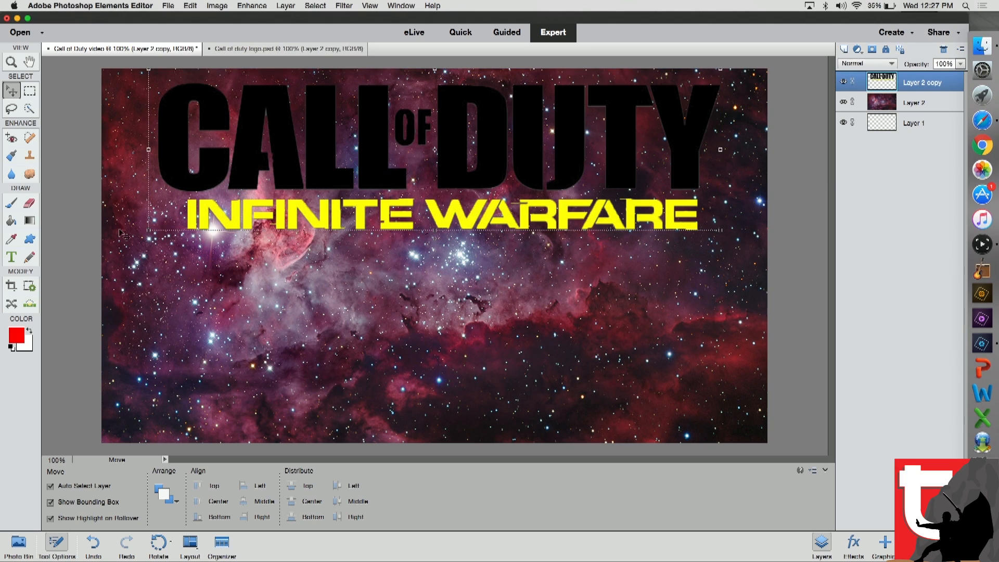
pyautogui.click(10, 222)
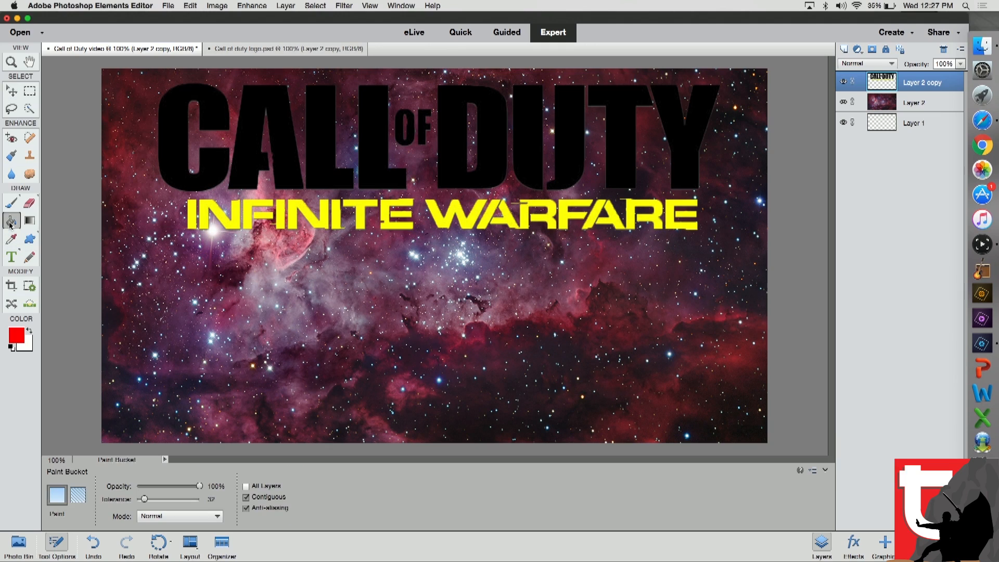
pyautogui.click(17, 337)
pyautogui.click(450, 295)
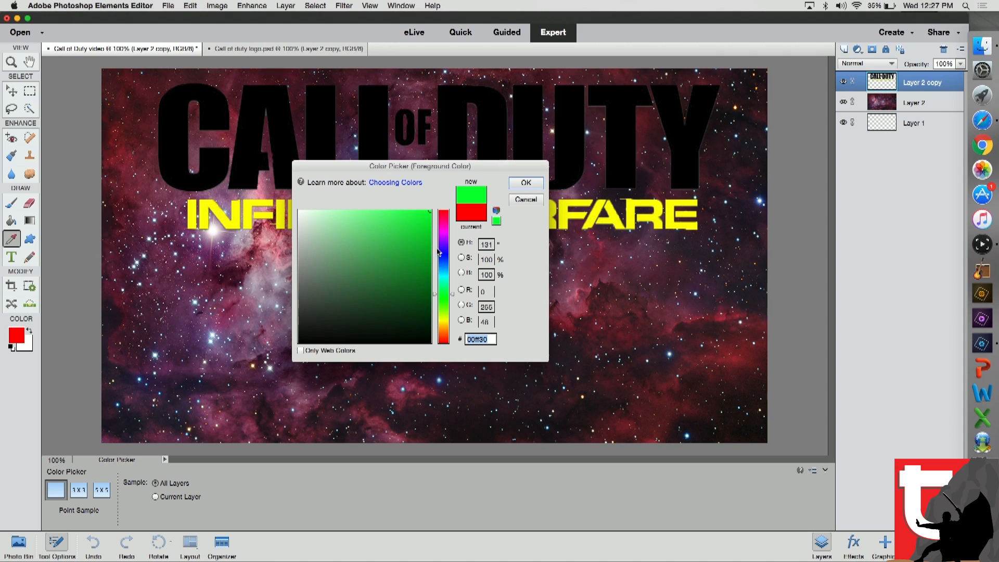
pyautogui.click(526, 182)
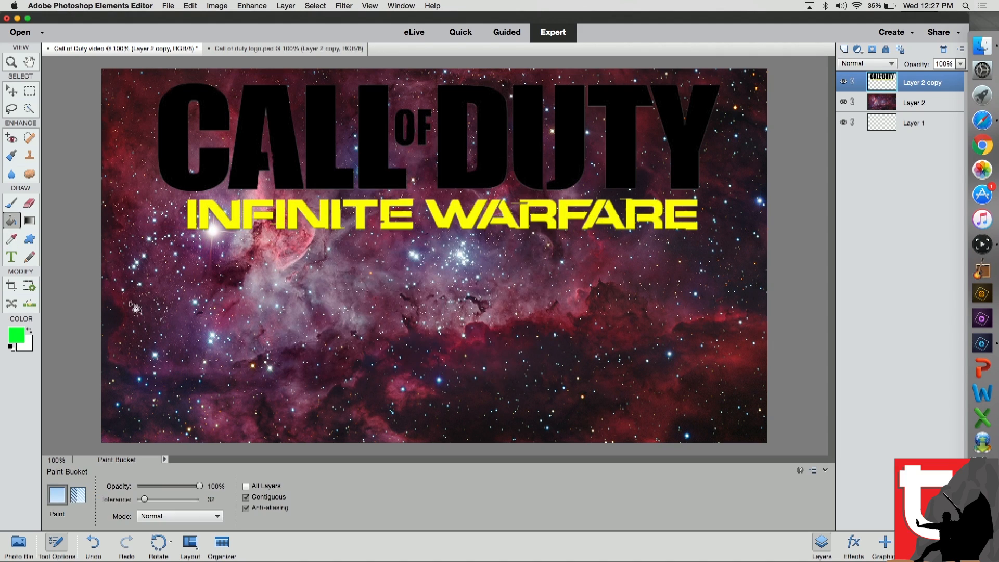
pyautogui.click(31, 347)
pyautogui.click(424, 213)
pyautogui.click(526, 183)
# - Fill every letter of CALL OF DUTY in the logo with the green foreground colour
pyautogui.click(182, 164)
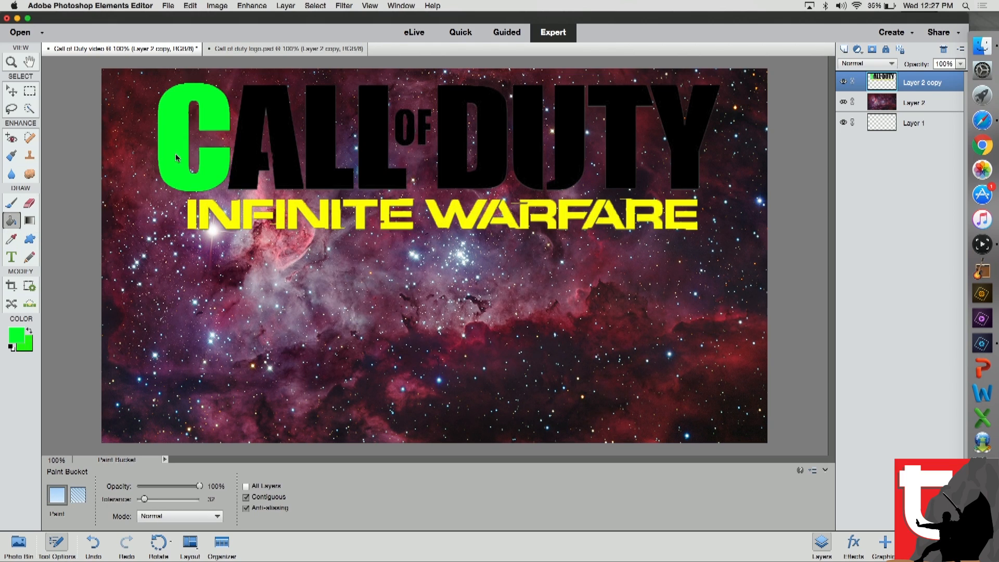
pyautogui.click(252, 136)
pyautogui.click(325, 136)
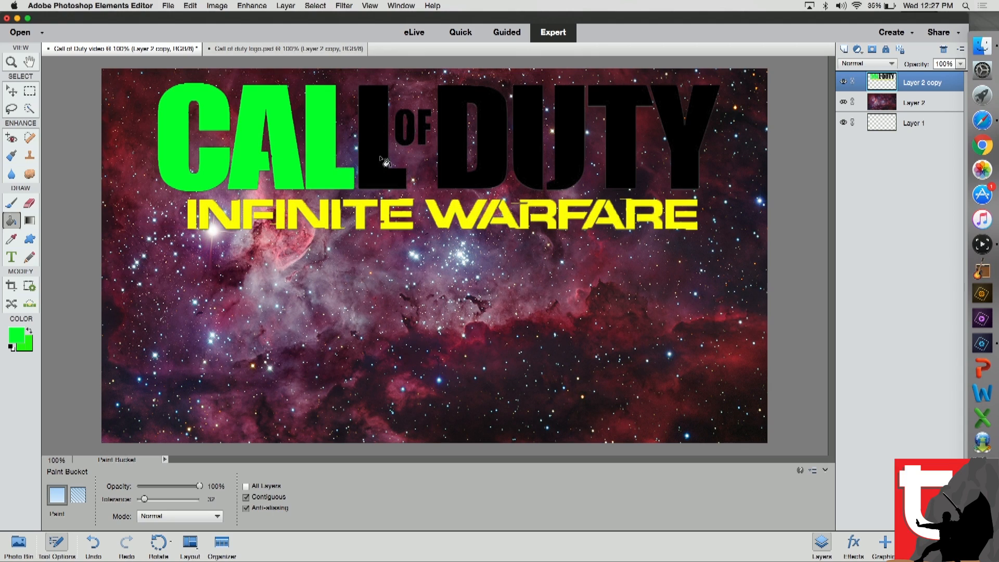
pyautogui.click(386, 156)
pyautogui.click(406, 139)
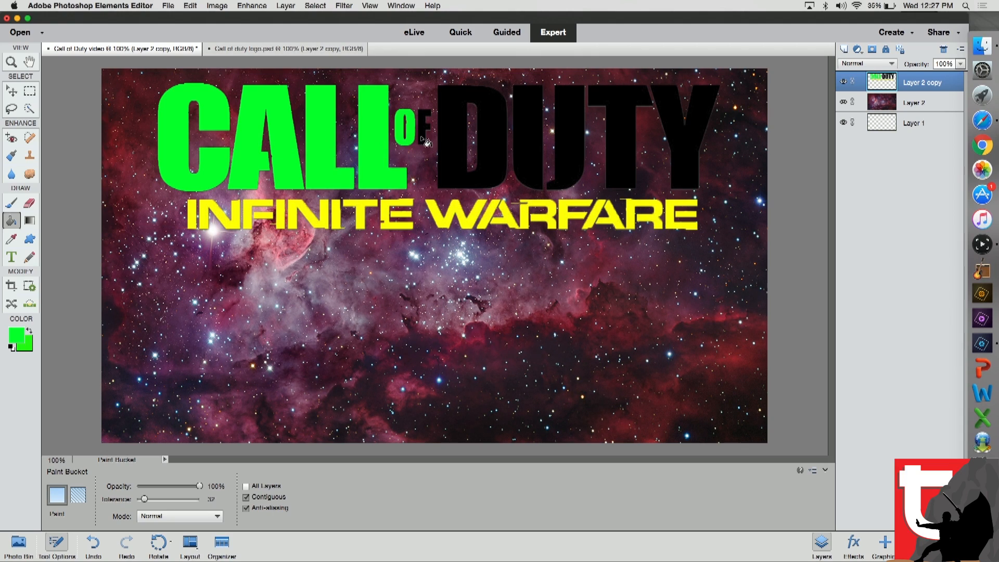
pyautogui.click(419, 140)
pyautogui.click(463, 137)
pyautogui.click(541, 131)
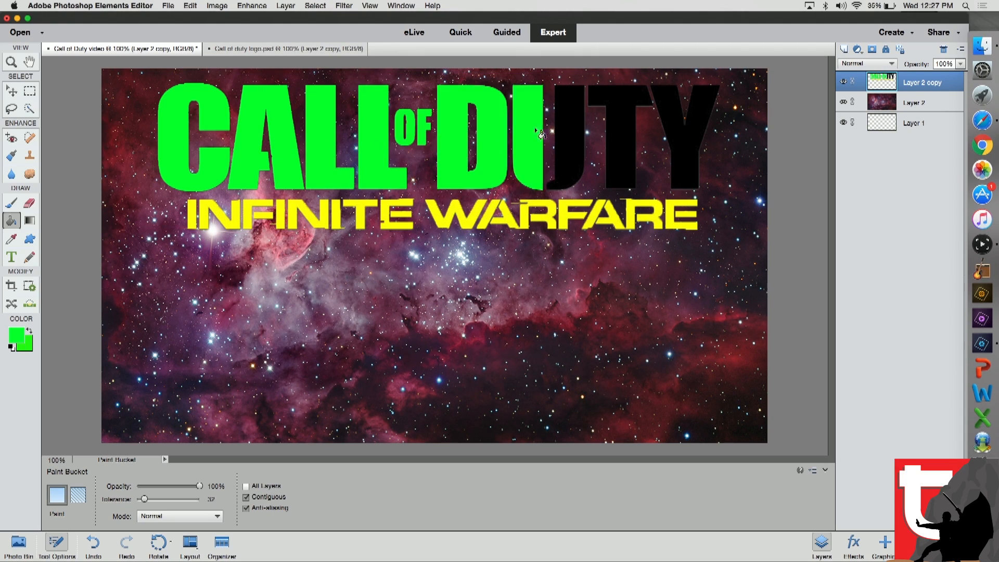
pyautogui.click(573, 148)
pyautogui.click(624, 146)
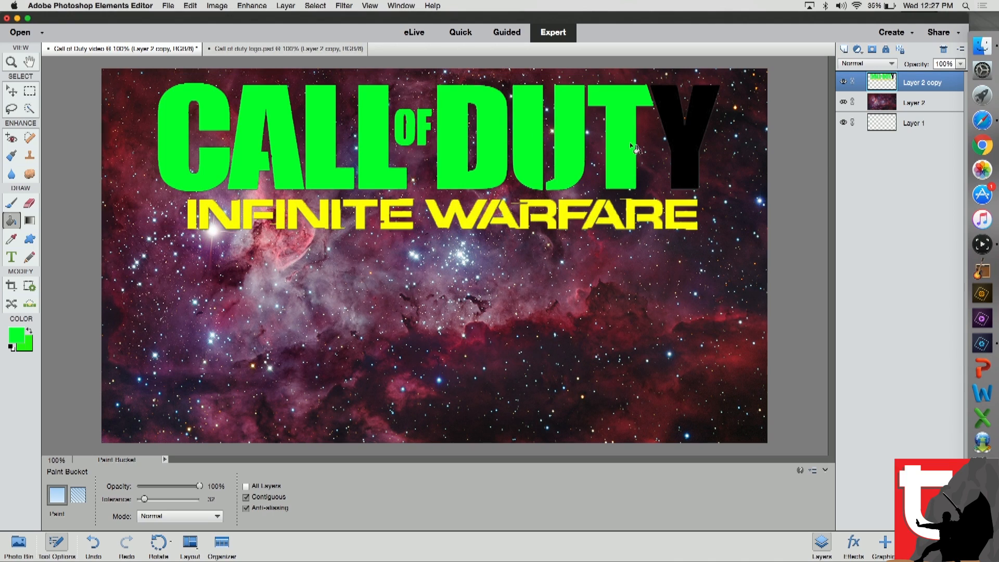
pyautogui.click(685, 121)
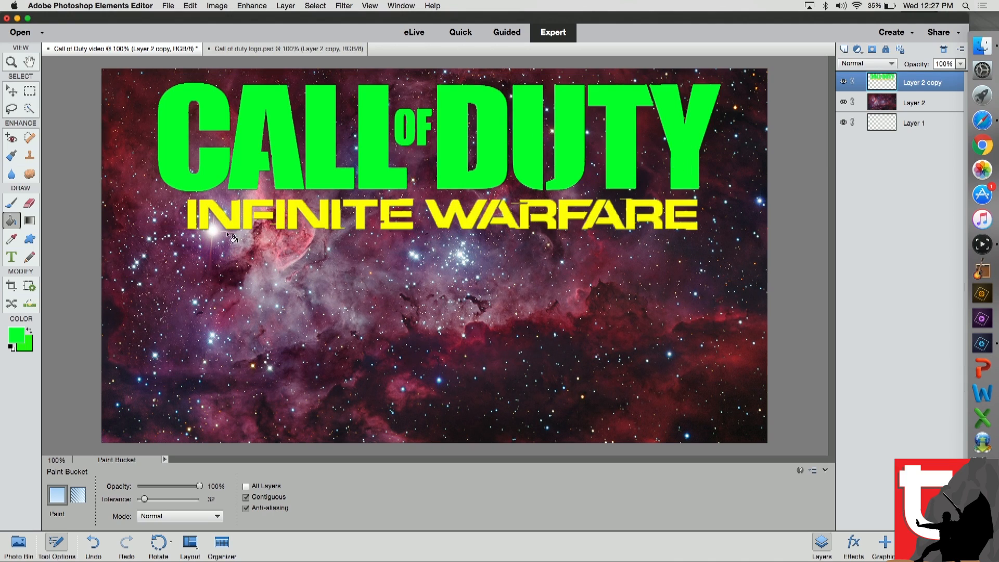
# - Set the foreground colour to blue #1200ff and the background to a similar blue, and fill the letters INF of INFINITE
pyautogui.click(17, 336)
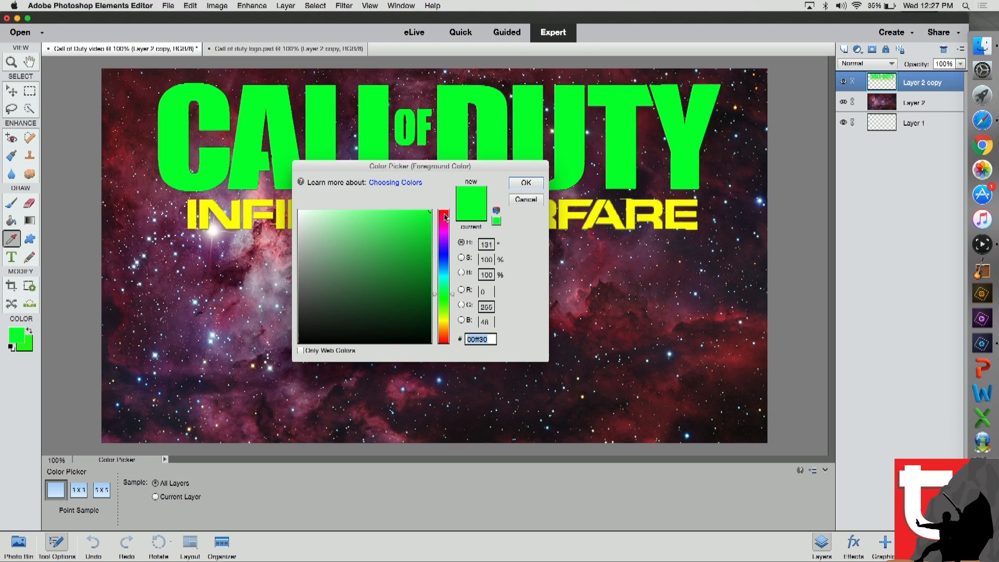
pyautogui.click(444, 253)
pyautogui.click(526, 183)
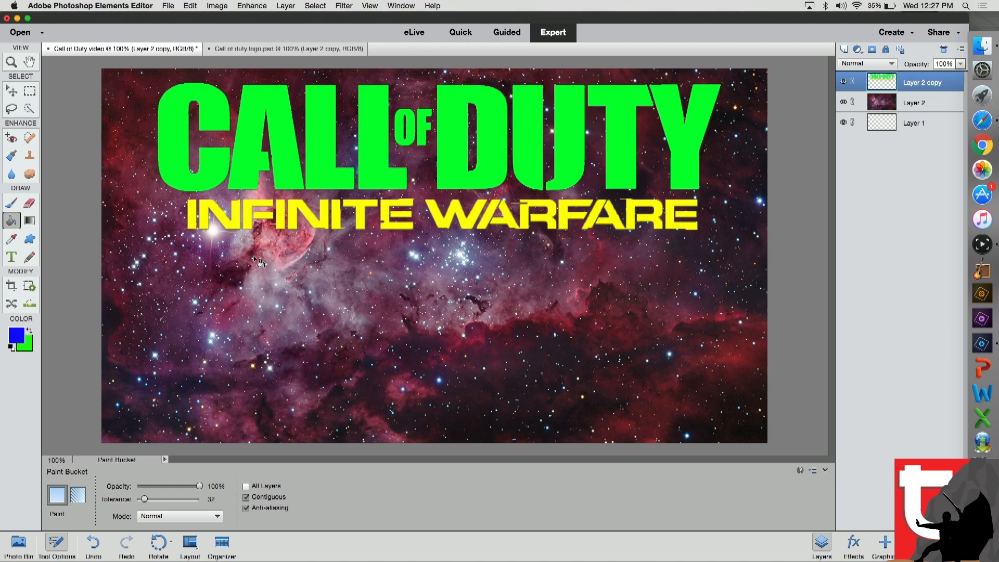
pyautogui.click(26, 344)
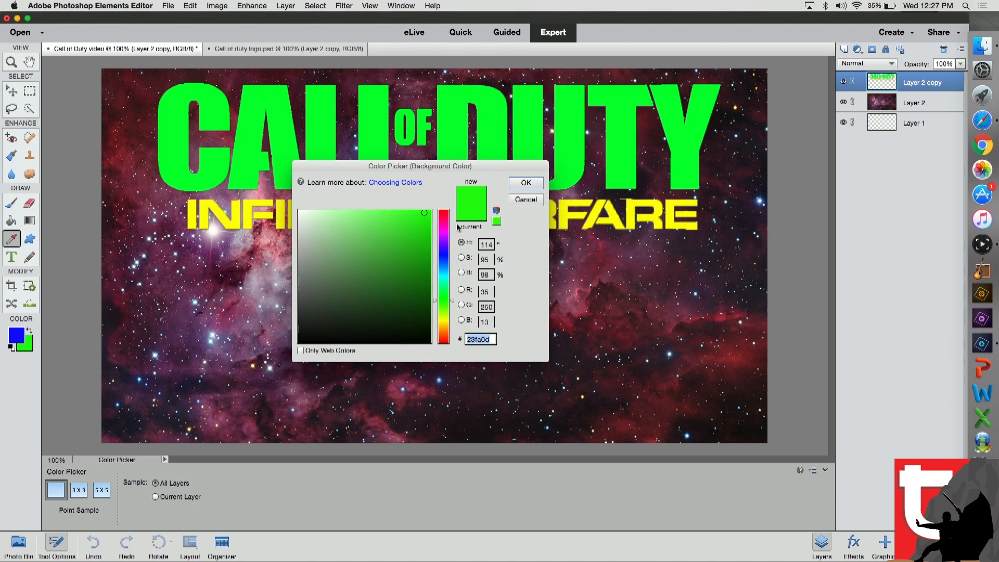
pyautogui.click(442, 246)
pyautogui.click(541, 182)
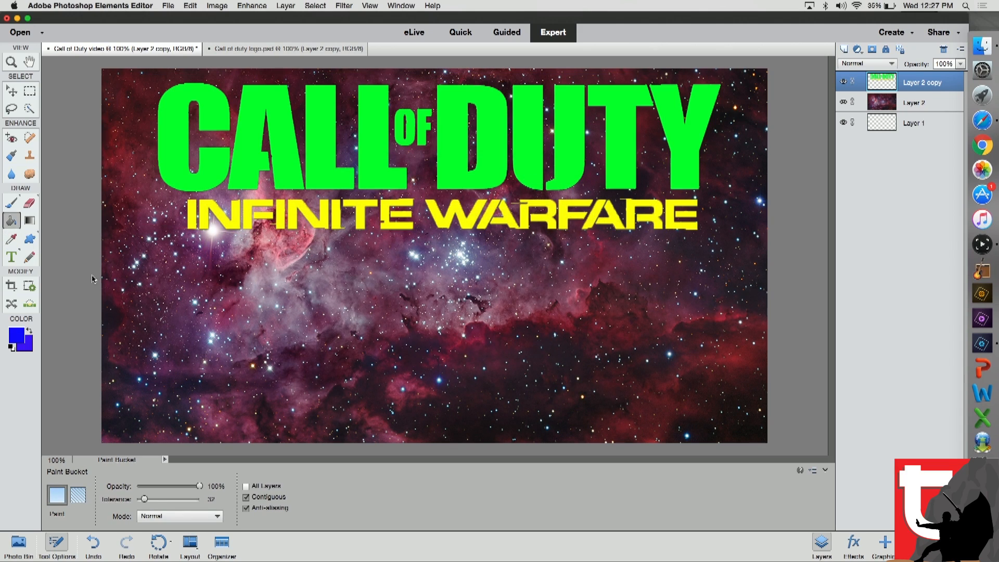
pyautogui.click(192, 221)
pyautogui.click(208, 214)
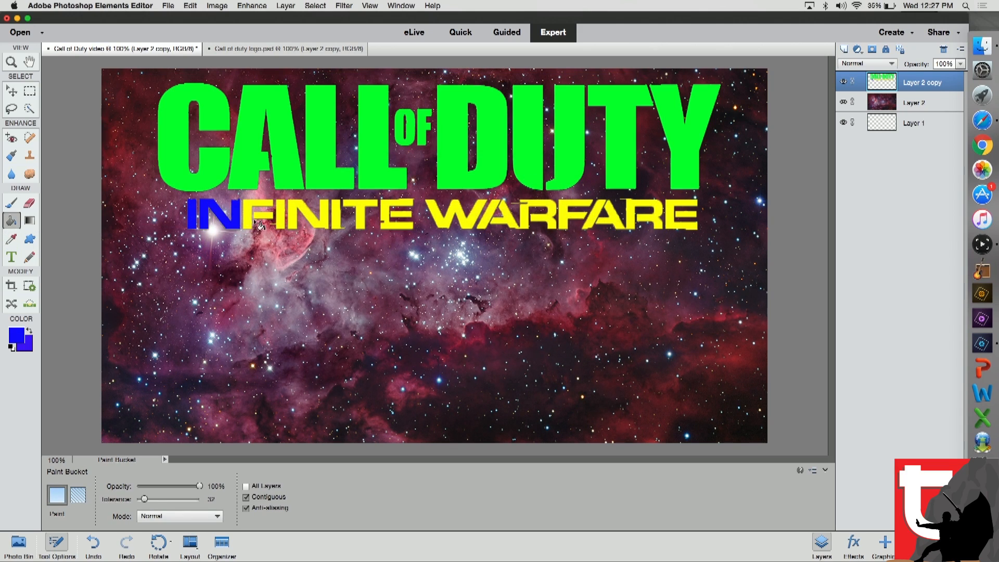
pyautogui.click(258, 219)
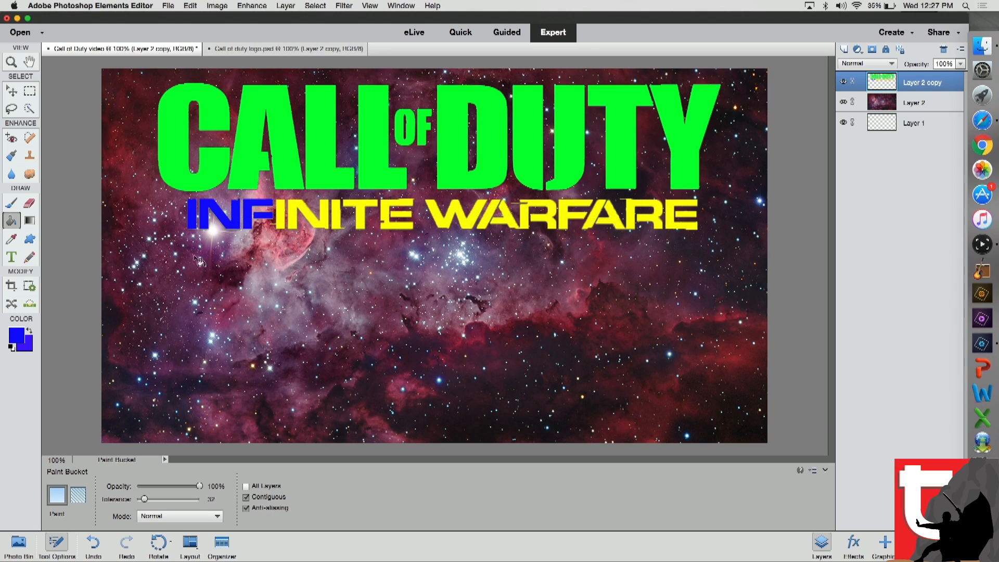
# - Set the foreground colour to pink #ff0084 and the background to #fa0dbf, and fill the letters INIT of INFINITE with pink
pyautogui.click(20, 334)
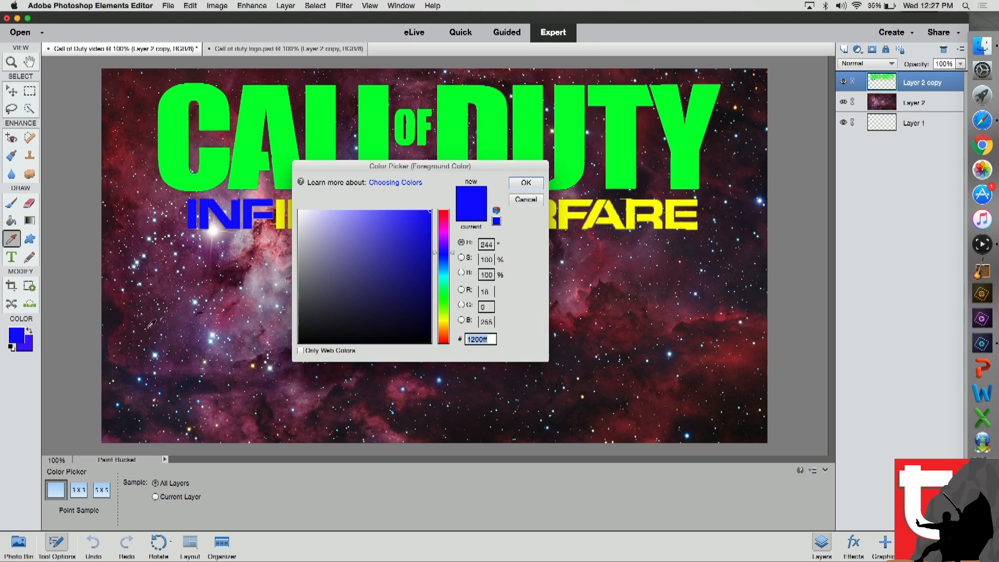
pyautogui.click(444, 223)
pyautogui.click(527, 183)
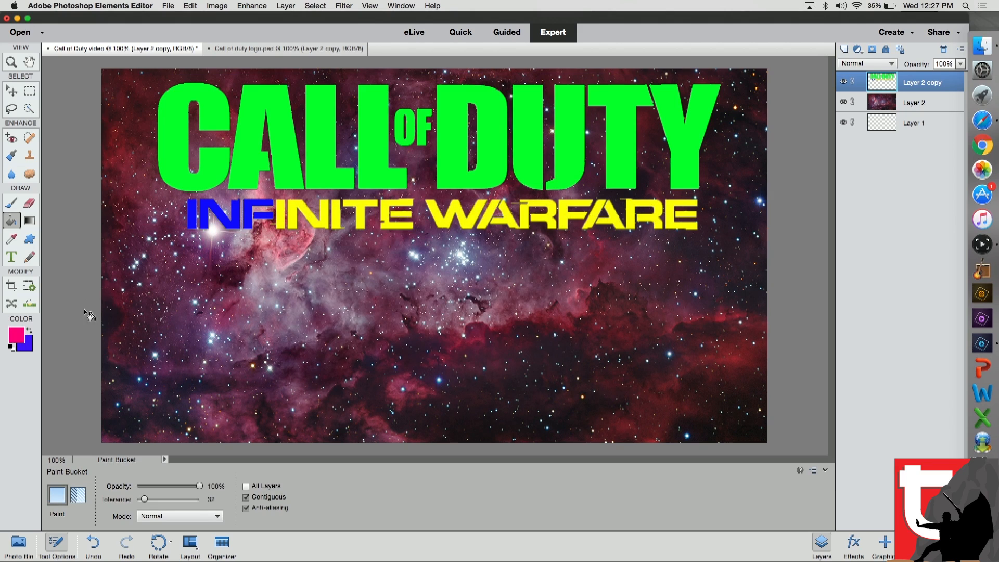
pyautogui.click(31, 345)
pyautogui.click(444, 226)
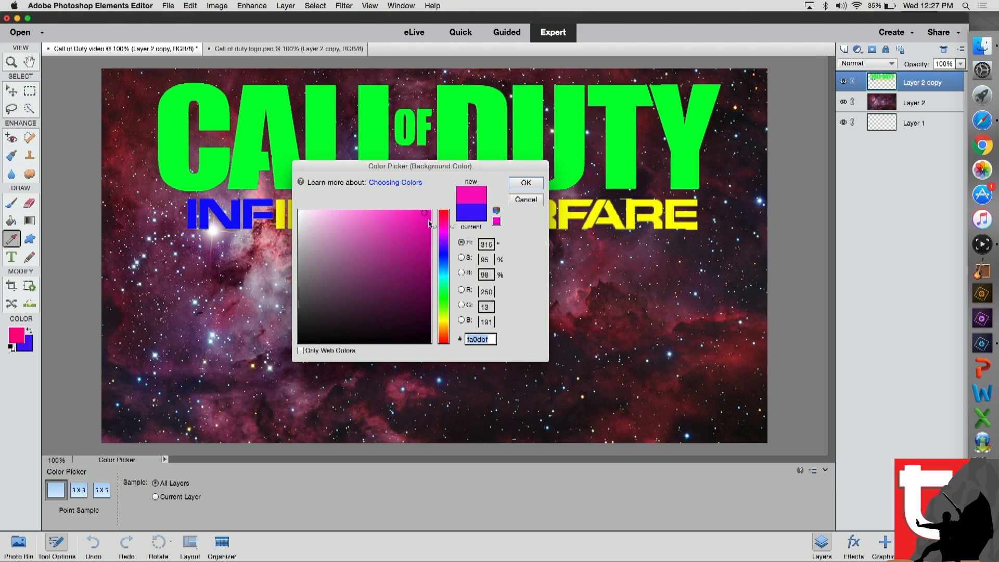
pyautogui.click(526, 183)
pyautogui.press('k')
pyautogui.click(284, 221)
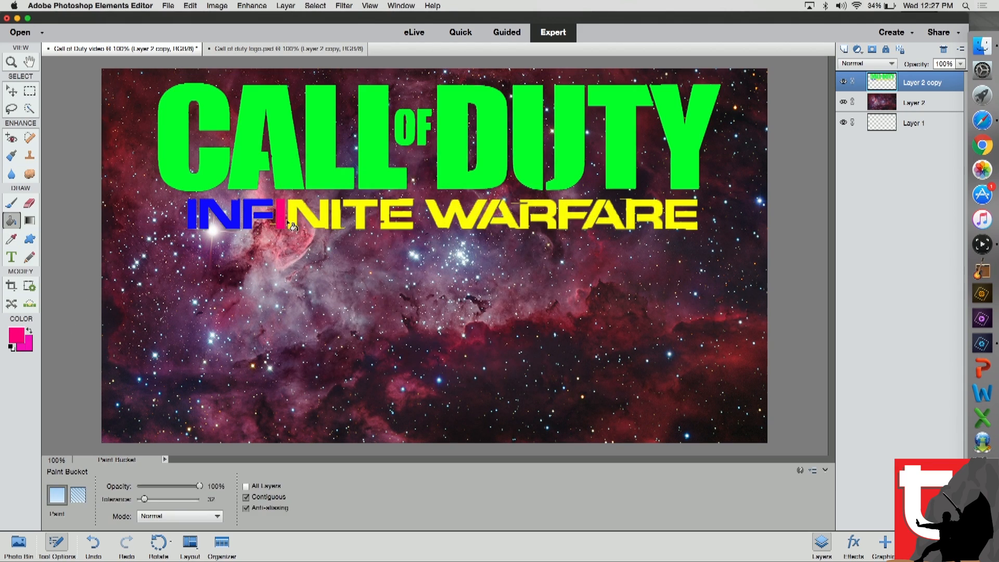
pyautogui.click(298, 217)
pyautogui.click(340, 218)
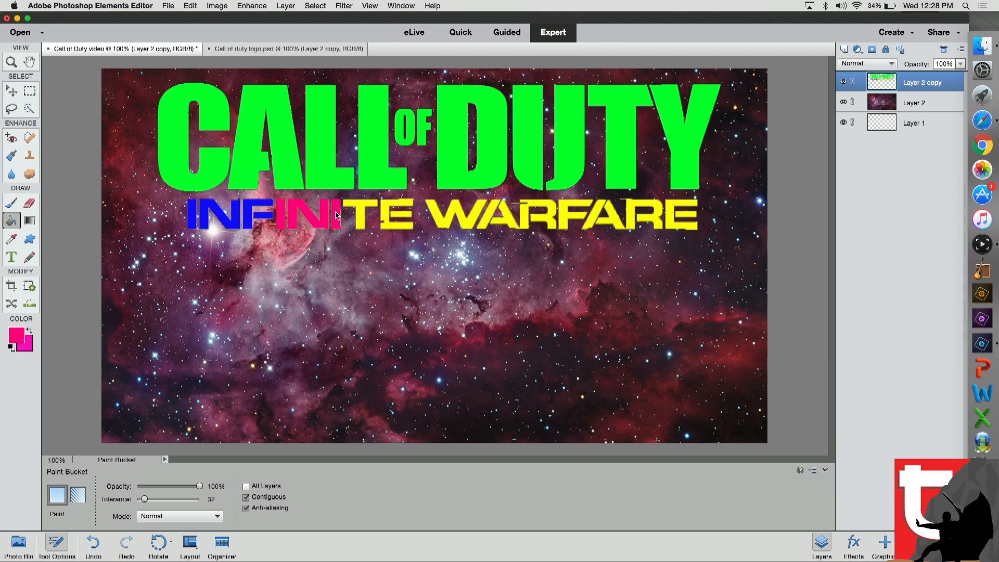
pyautogui.click(365, 222)
# - Set the foreground colour to orange and the background to #fa930d, and fill the final E of INFINITE and WAR of WARFARE with orange
pyautogui.click(20, 339)
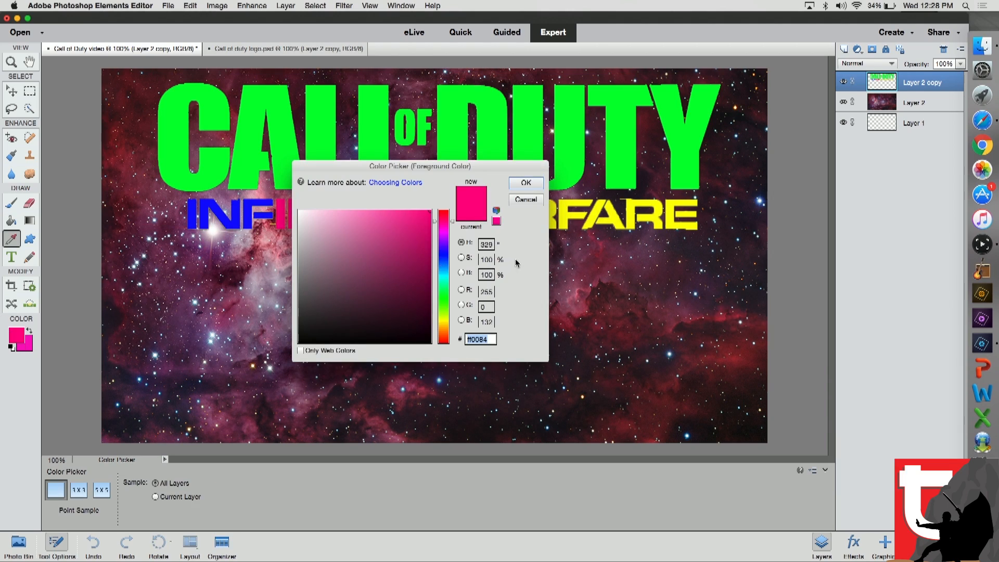
pyautogui.click(446, 327)
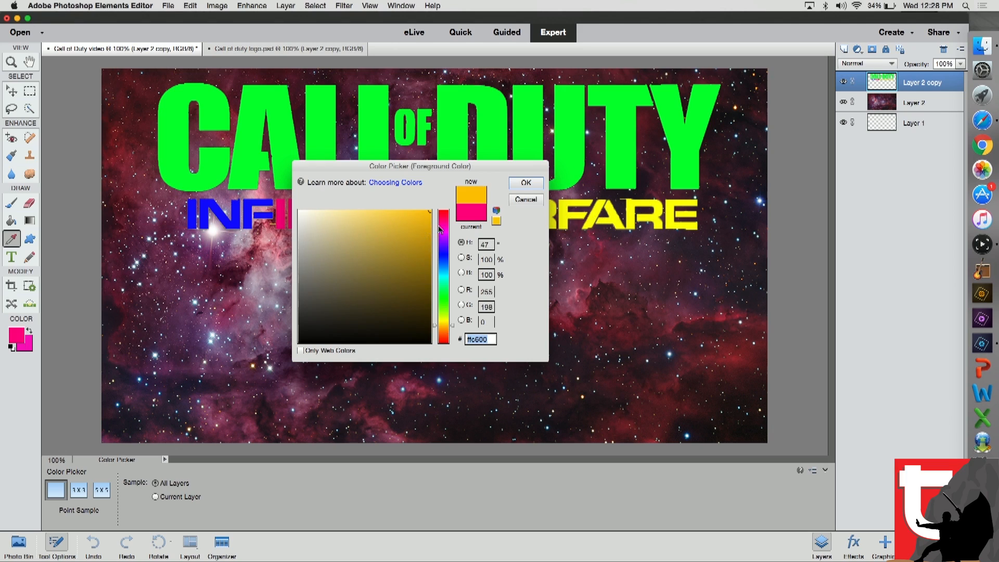
pyautogui.click(448, 332)
pyautogui.click(526, 183)
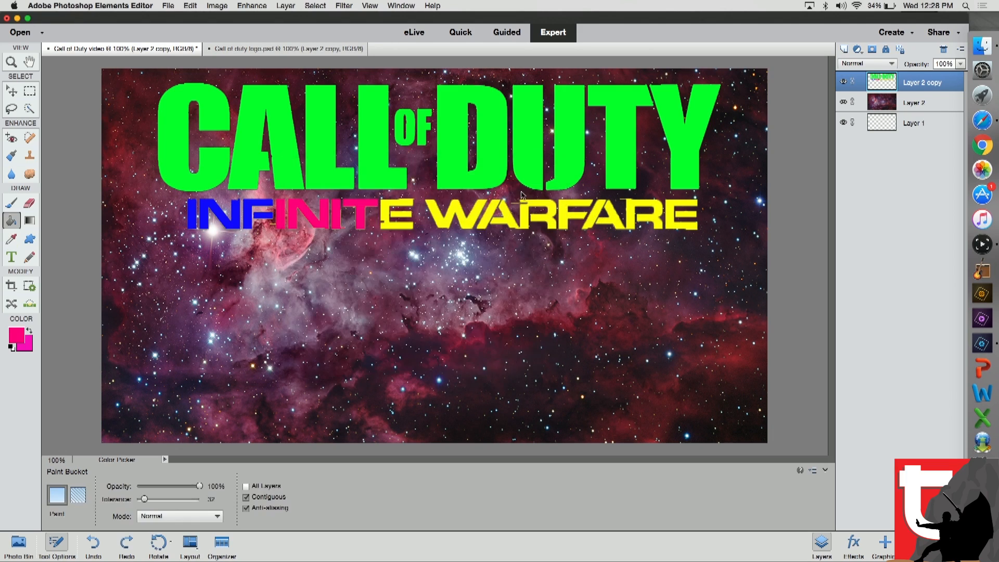
pyautogui.click(24, 347)
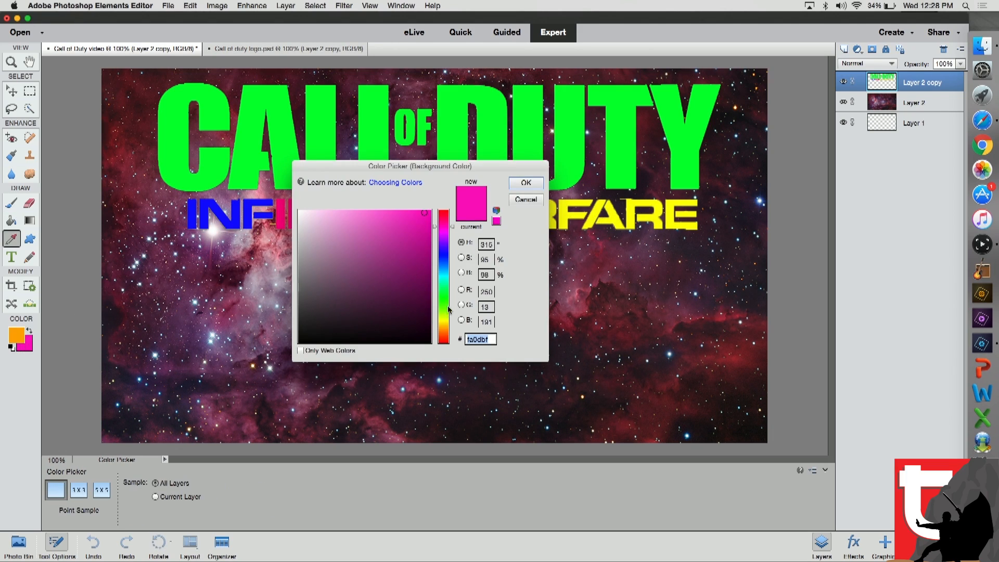
pyautogui.click(443, 324)
pyautogui.click(445, 331)
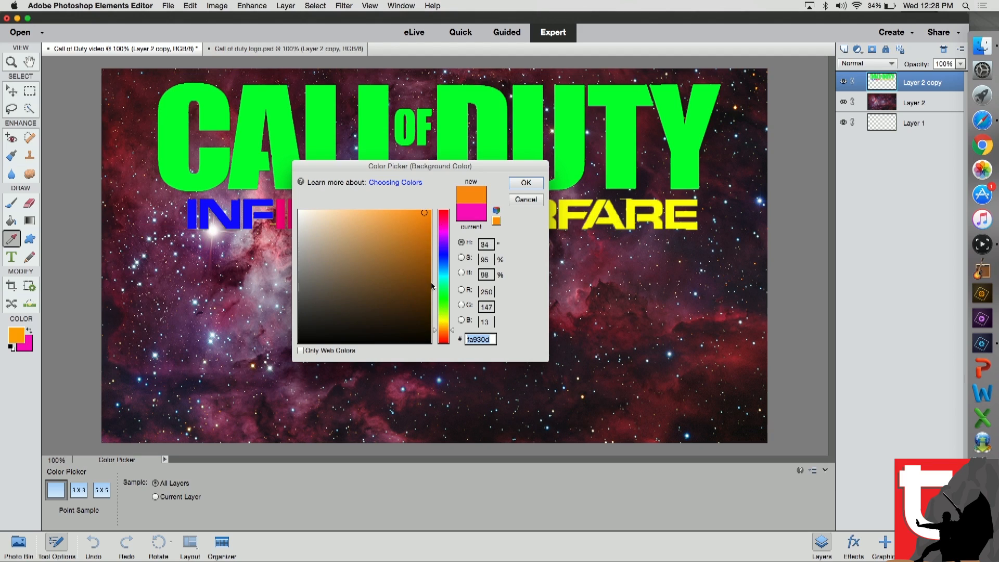
pyautogui.click(527, 183)
pyautogui.click(385, 213)
pyautogui.click(439, 214)
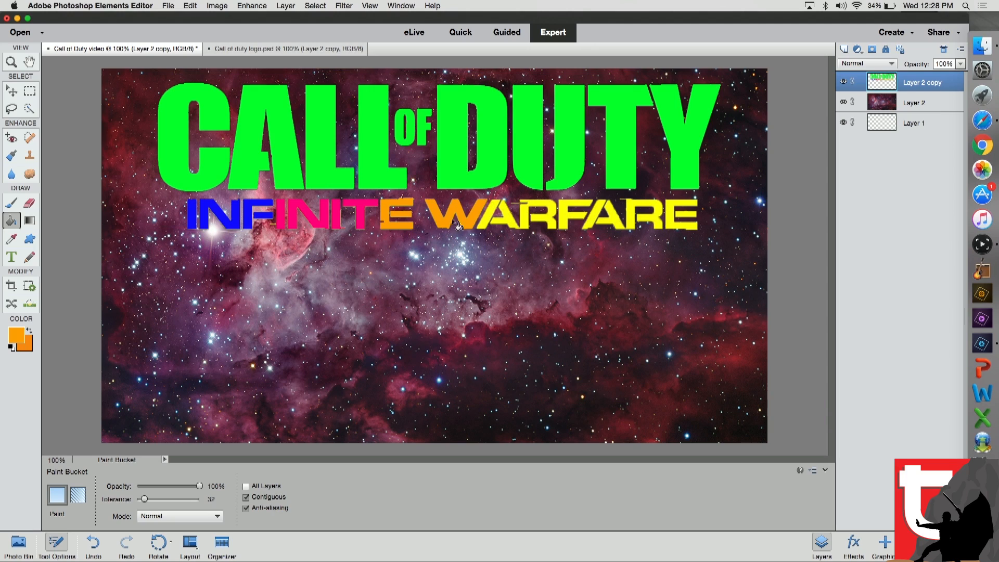
pyautogui.click(490, 220)
pyautogui.click(531, 223)
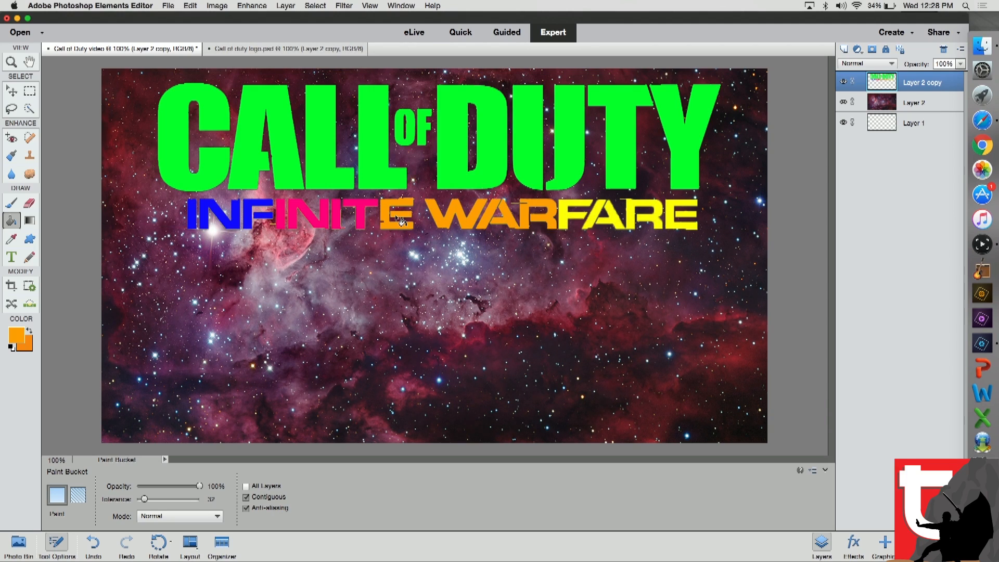
# - Fill the last E of WARFARE in the logo with the orange foreground colour
pyautogui.click(673, 223)
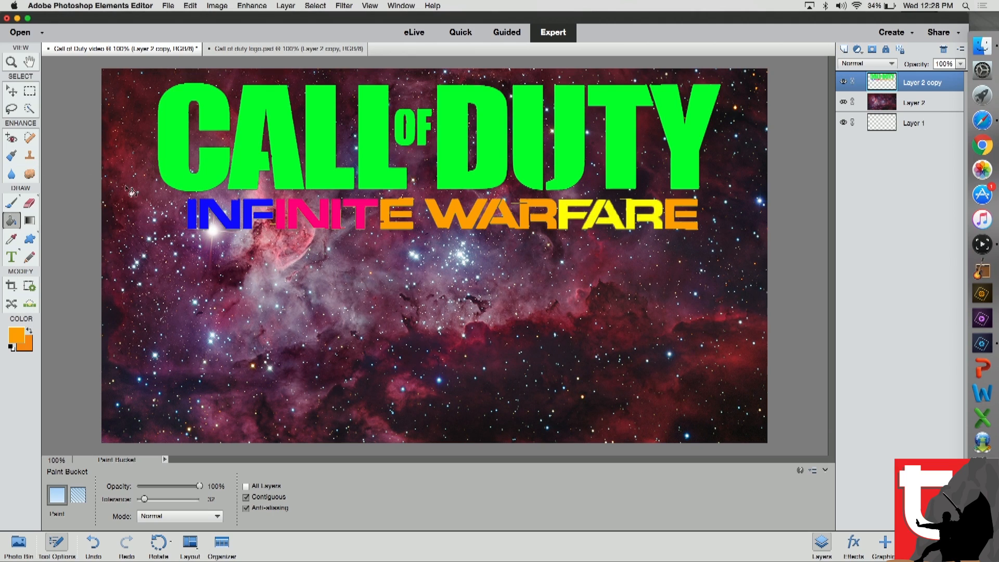
# - Open Karama Perks_final_edited-1.jpg from the full file list and compare it with the current thumbnail
pyautogui.click(20, 32)
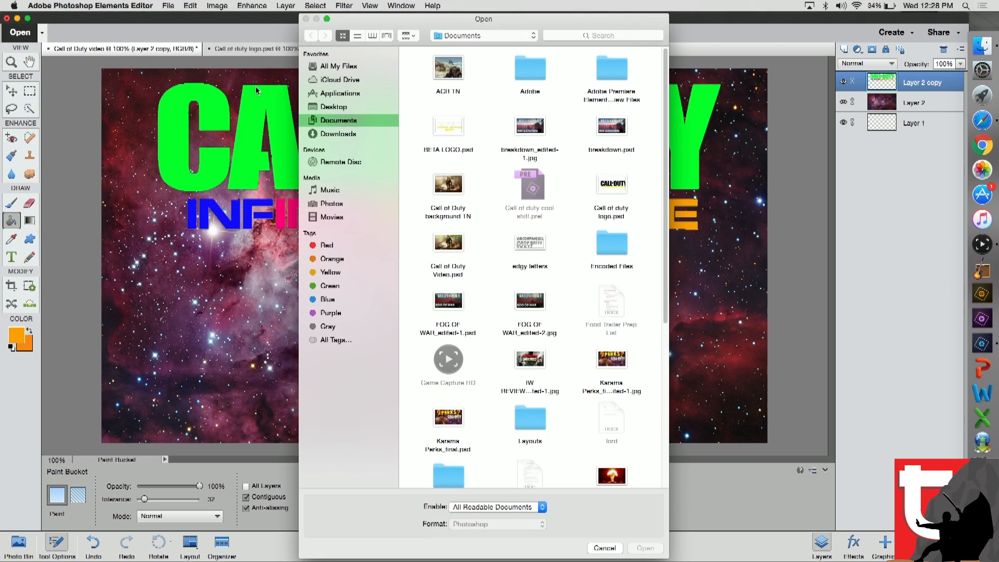
pyautogui.click(343, 66)
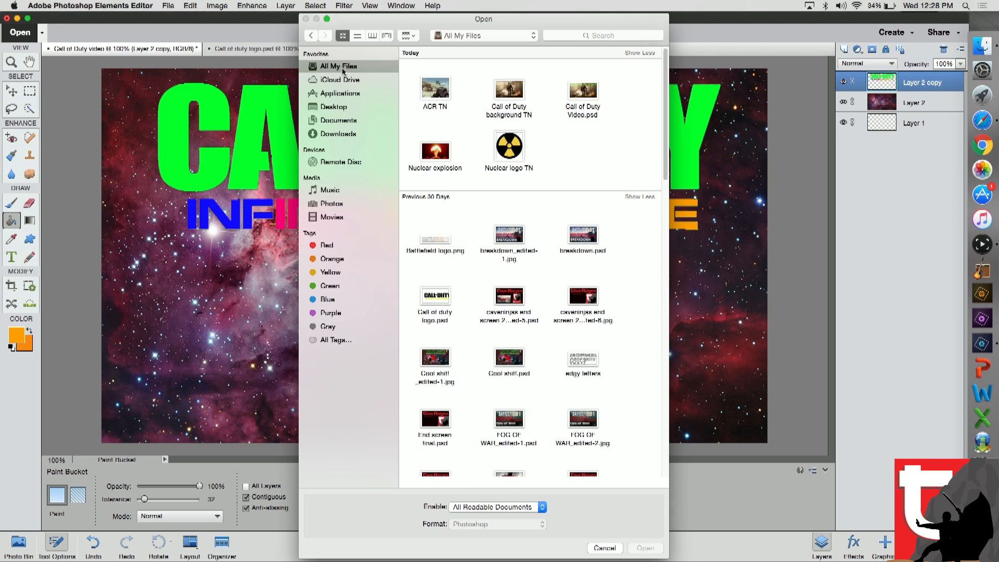
pyautogui.scroll(-10, 549, 224)
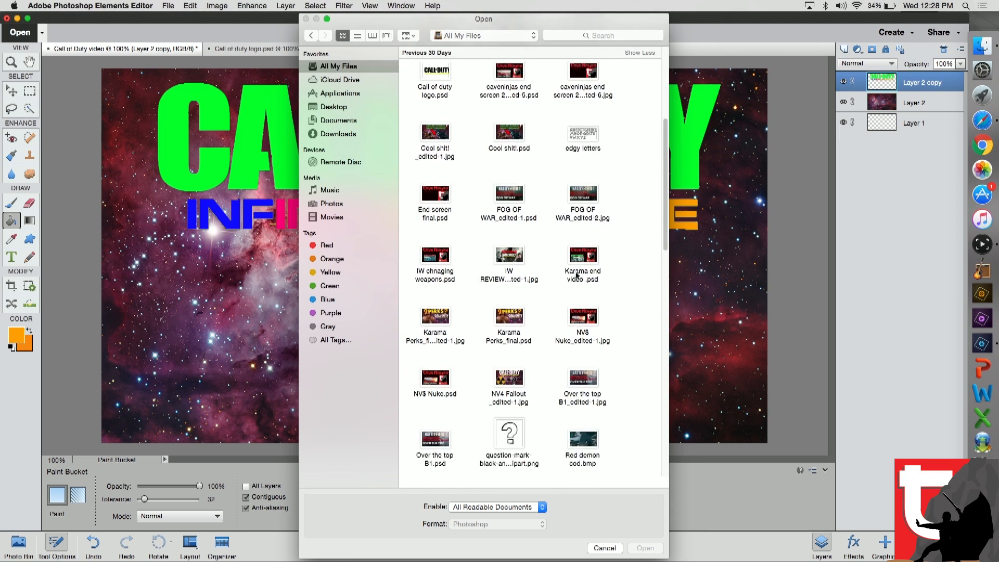
pyautogui.scroll(-5, 575, 293)
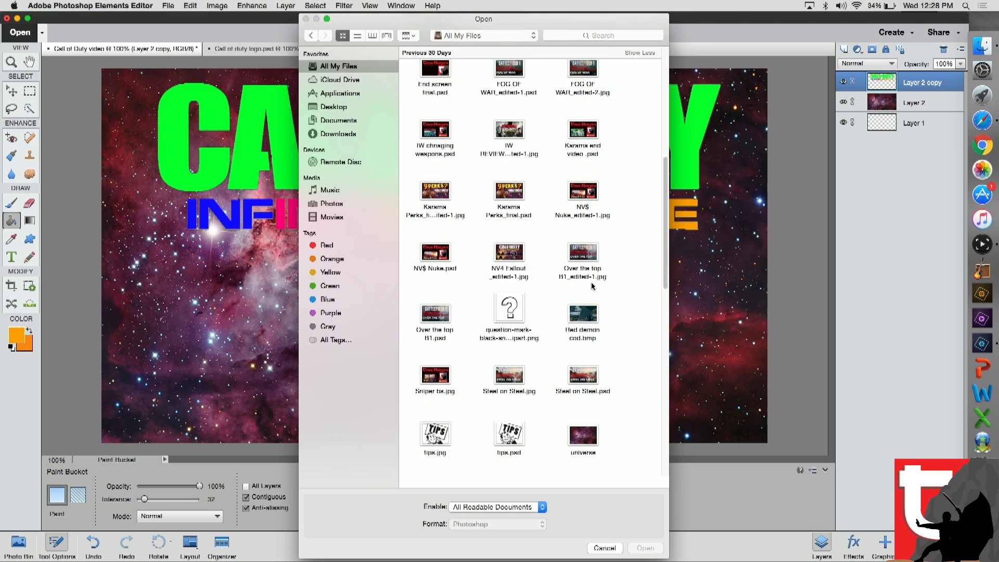
pyautogui.scroll(-2, 584, 259)
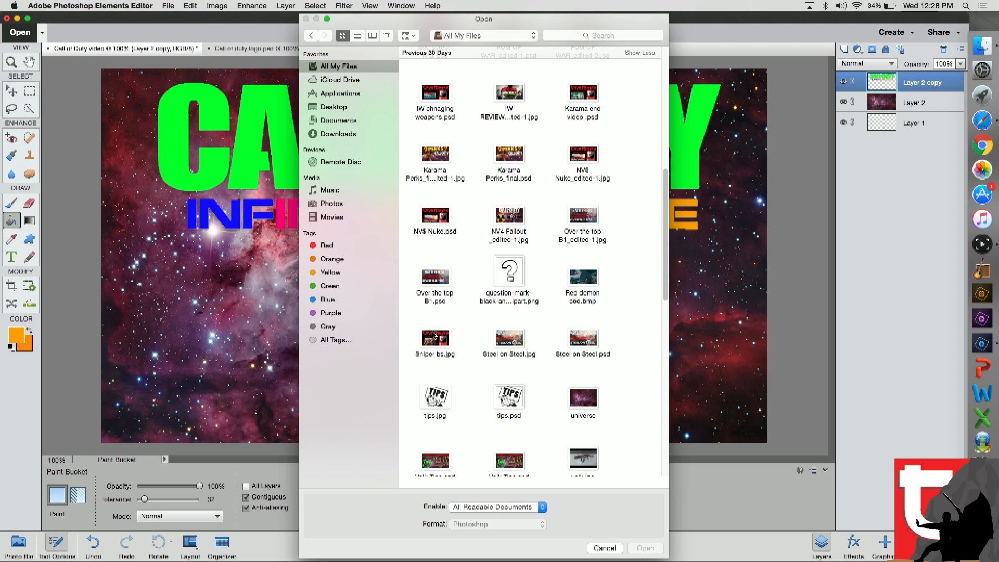
pyautogui.scroll(4, 475, 219)
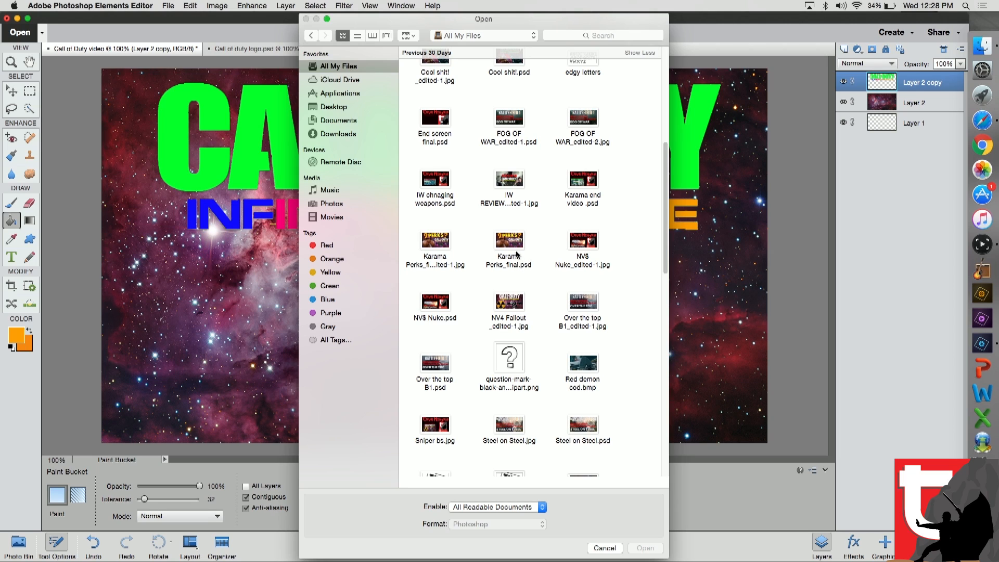
pyautogui.doubleClick(443, 242)
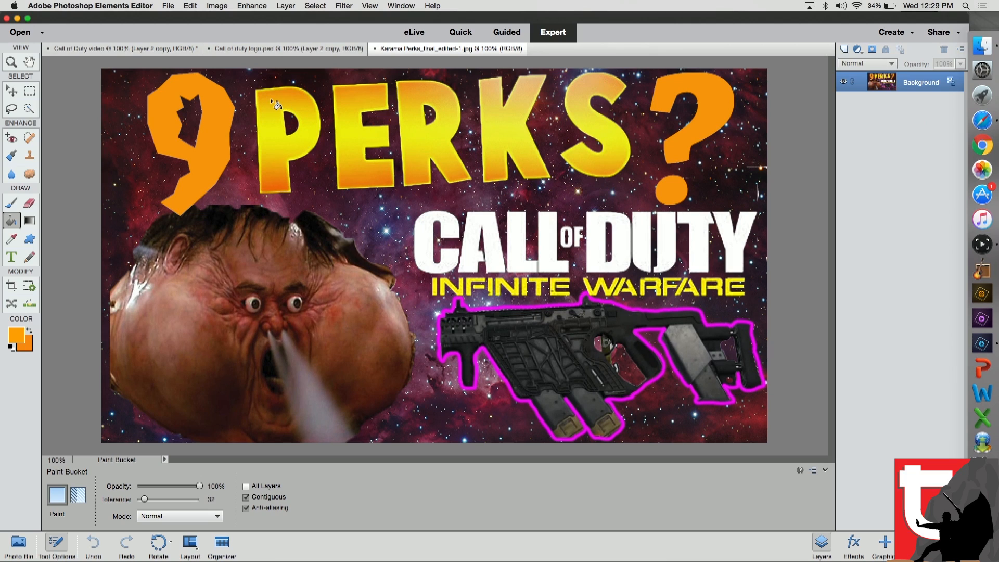
pyautogui.click(172, 48)
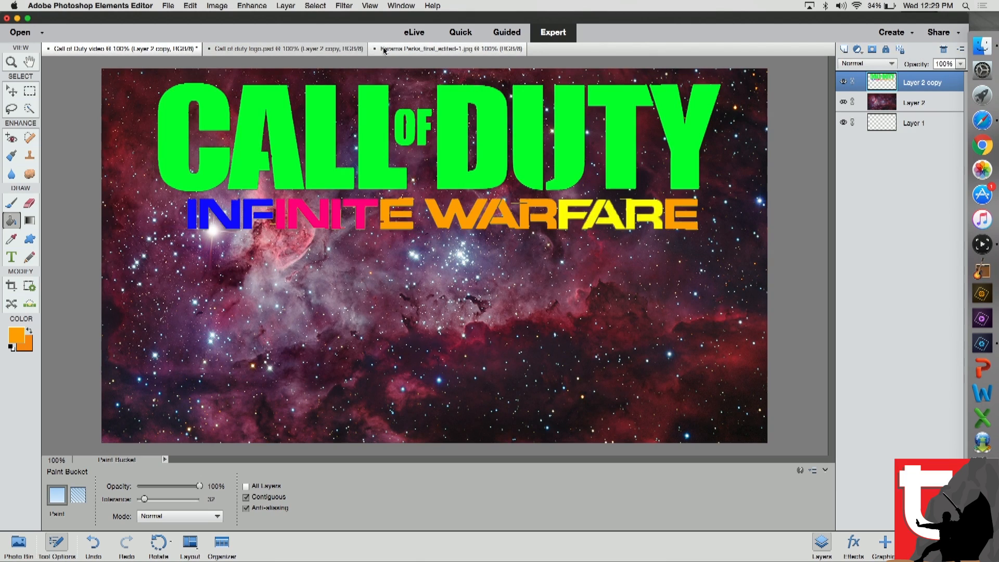
pyautogui.click(382, 49)
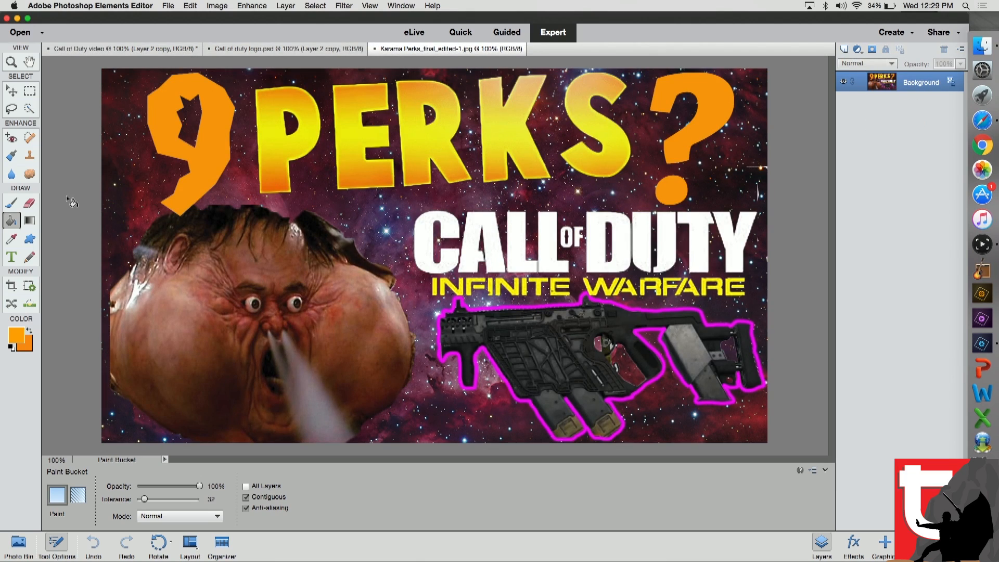
# - Try to move artwork out of the flattened 9 PERKS image, and close that document
pyautogui.click(12, 94)
pyautogui.moveTo(355, 141); pyautogui.dragTo(463, 208)
pyautogui.click(512, 218)
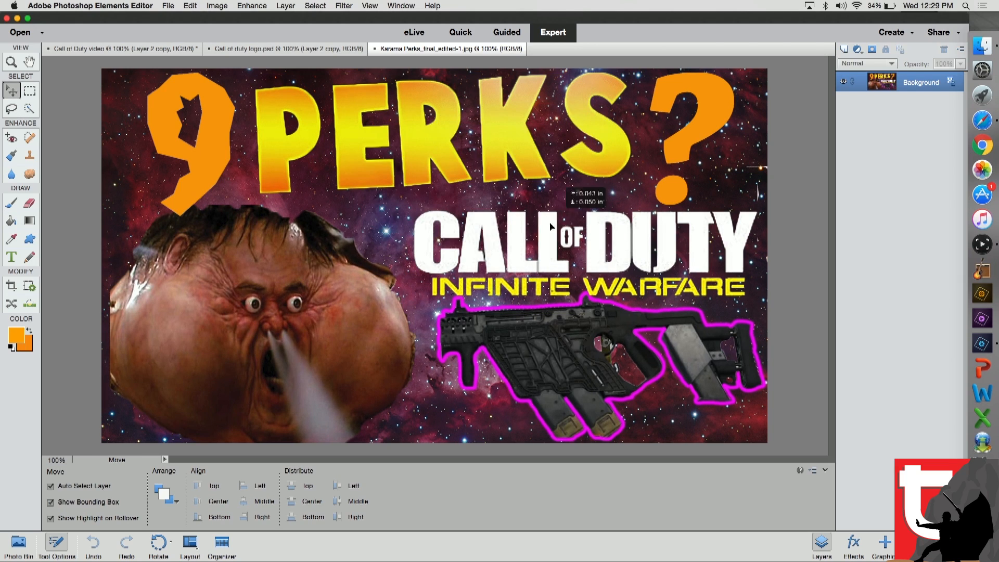
pyautogui.click(349, 361)
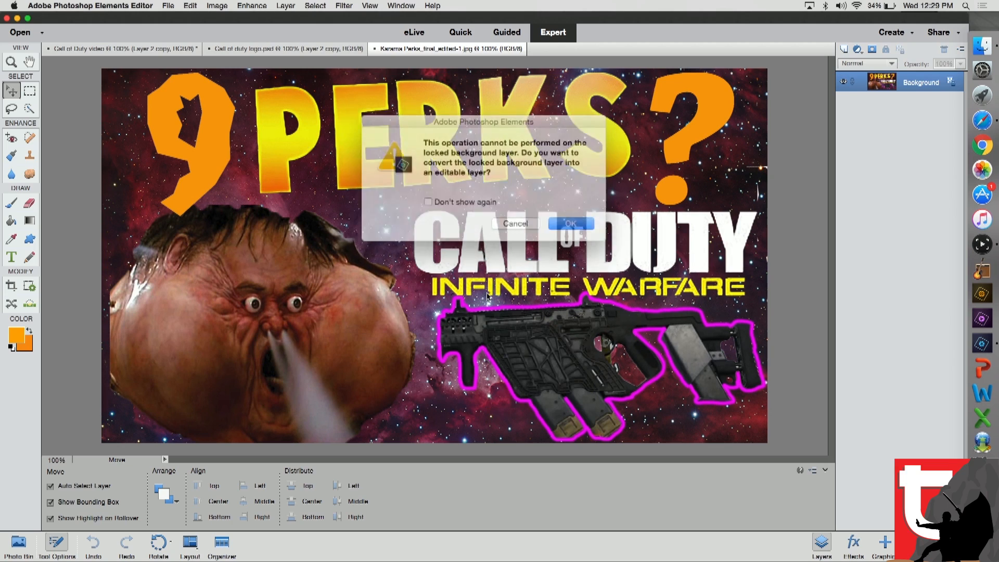
pyautogui.click(511, 219)
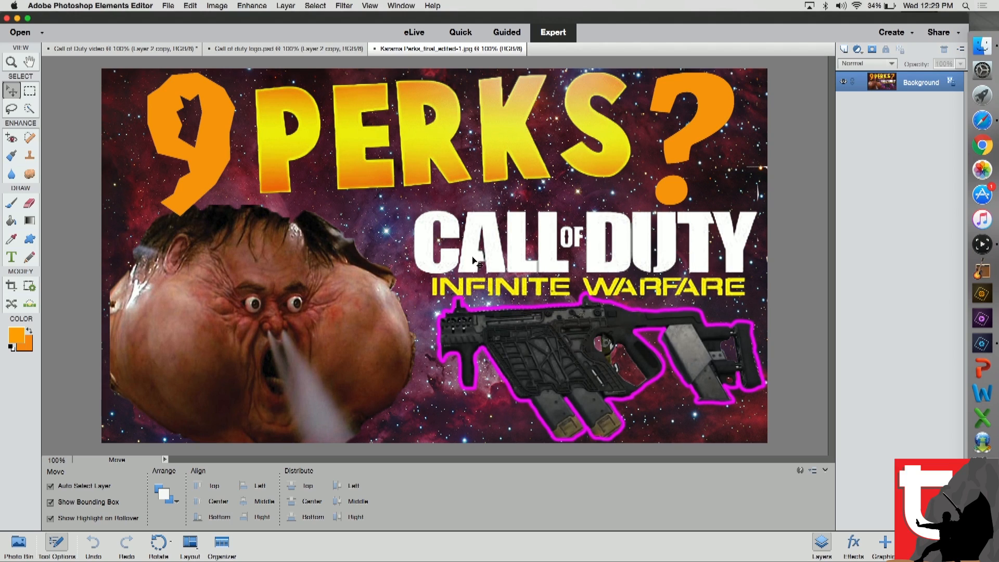
pyautogui.click(375, 48)
# - Open Karama Perks_final.psd and copy its bloated face layer into the lower-left corner of the Call of Duty video thumbnail
pyautogui.click(33, 40)
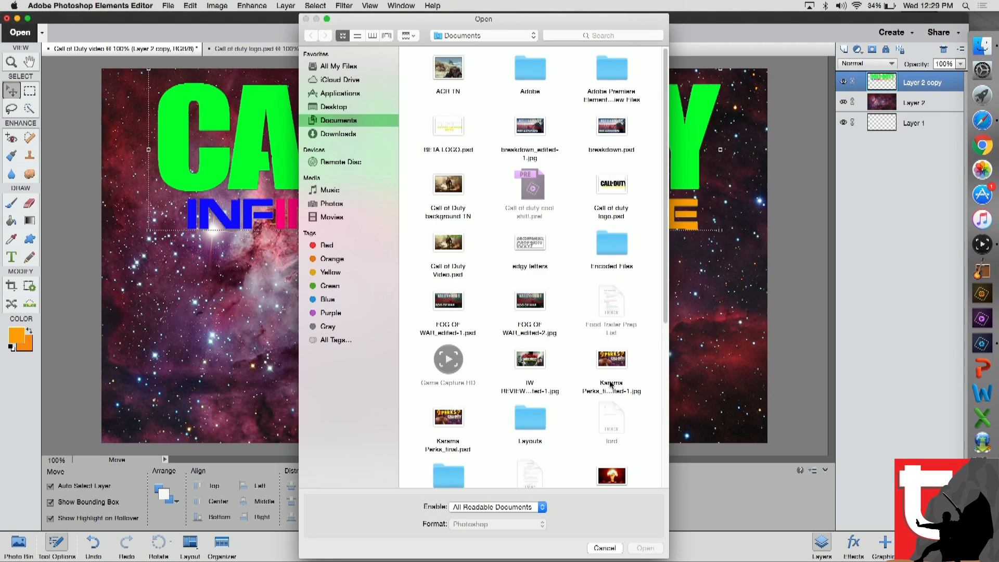
pyautogui.doubleClick(448, 421)
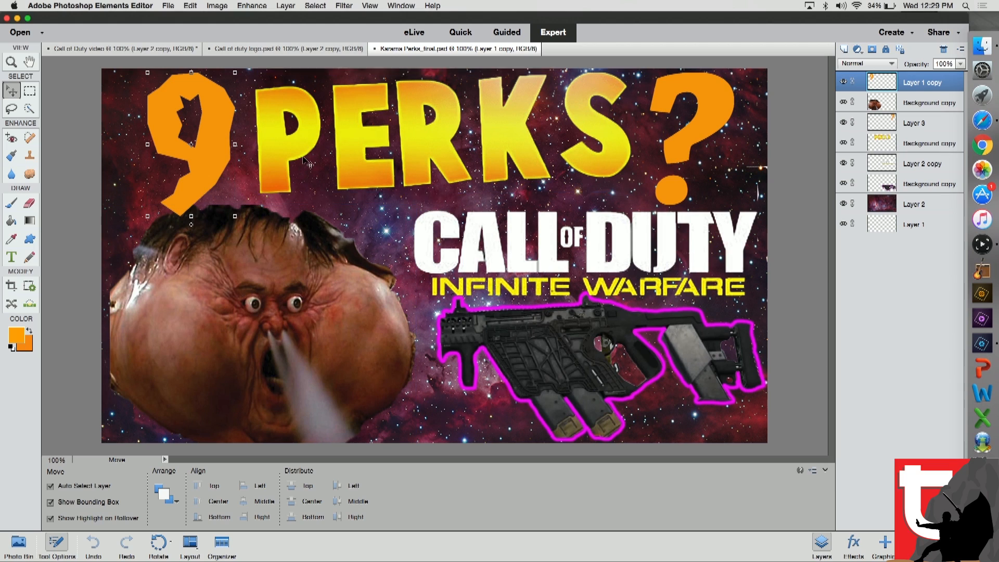
pyautogui.moveTo(206, 276); pyautogui.dragTo(211, 38)
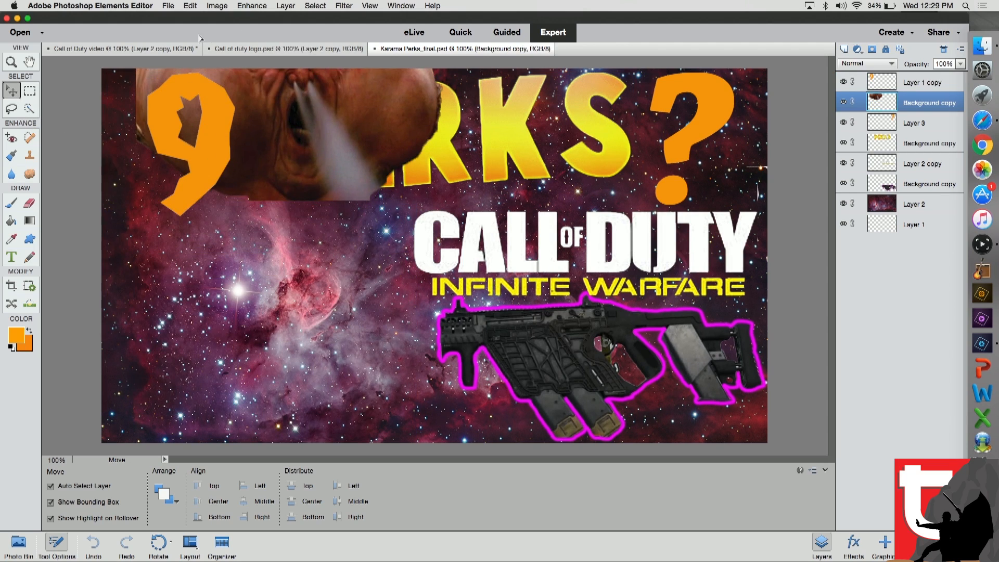
pyautogui.click(138, 50)
pyautogui.moveTo(326, 258); pyautogui.dragTo(293, 315)
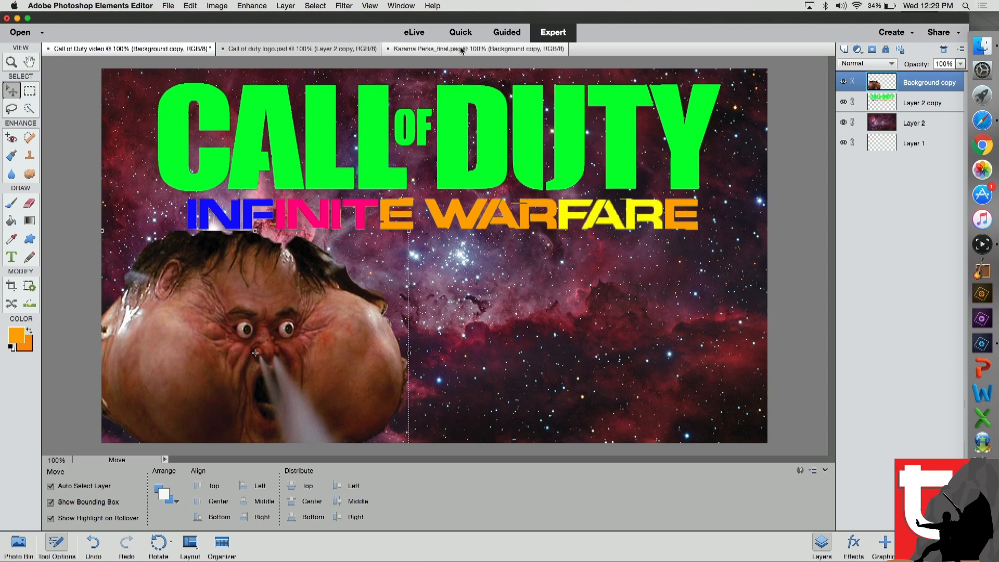
# - Copy the pink-outlined gun from Karama Perks_final.psd into the thumbnail beneath the logo, and close the Karama Perks and logo documents
pyautogui.click(476, 49)
pyautogui.moveTo(520, 354); pyautogui.dragTo(523, 279)
pyautogui.click(413, 49)
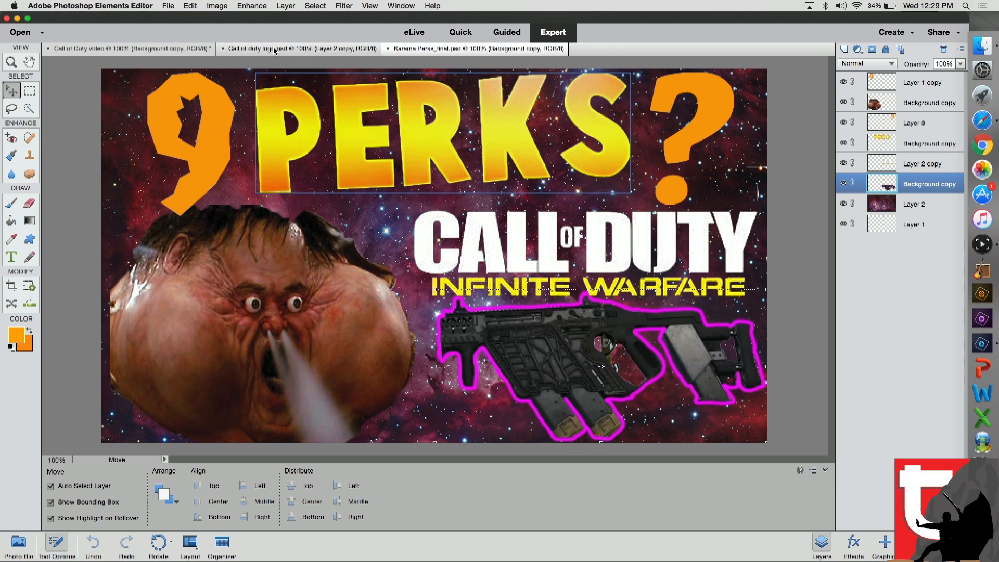
pyautogui.click(245, 48)
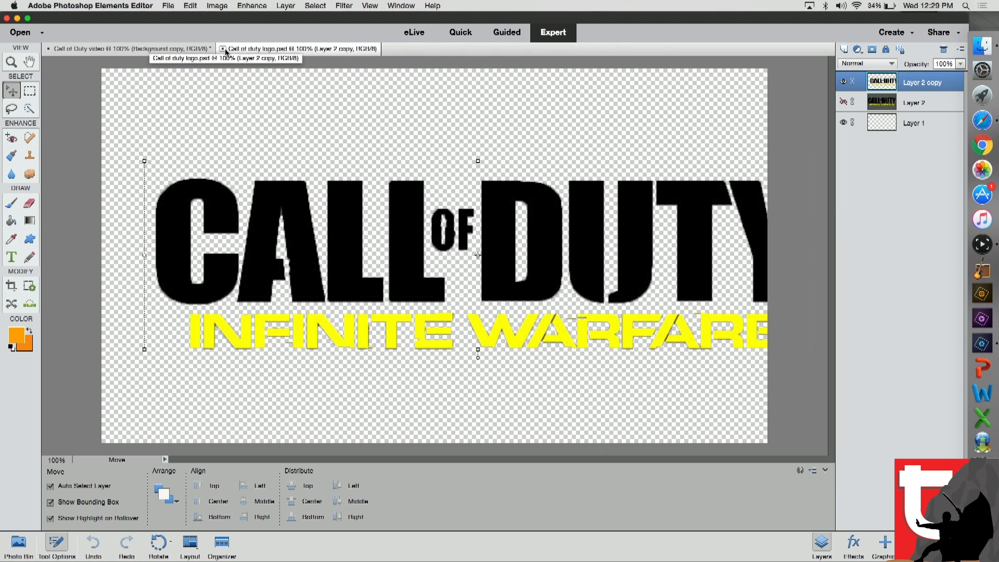
pyautogui.click(224, 49)
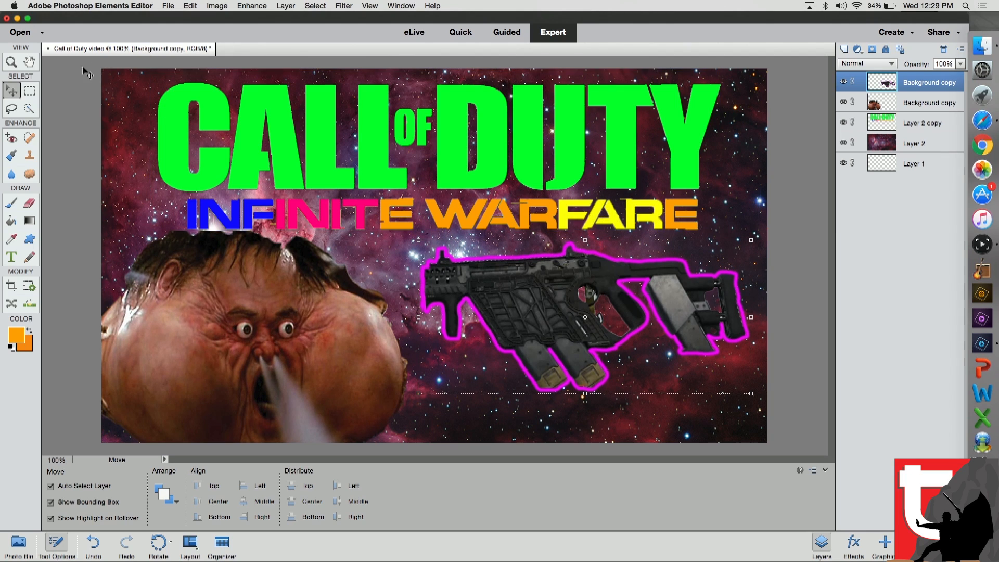
# - Open tips.psd from the full file list
pyautogui.click(19, 32)
pyautogui.click(355, 68)
pyautogui.scroll(-10, 549, 245)
pyautogui.doubleClick(510, 158)
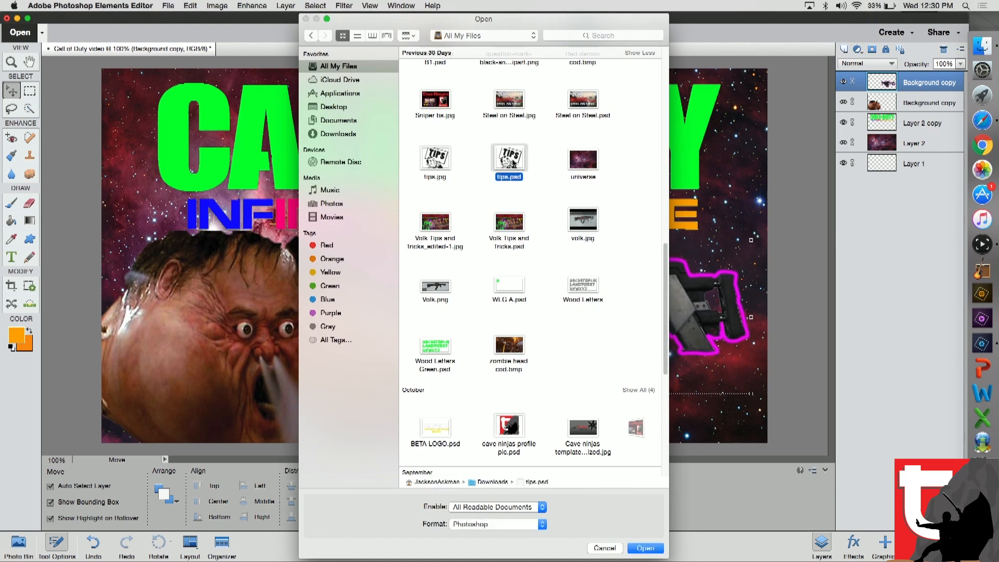
# - Fill the TIPS letters, the sign's outline and the cartoon man with the orange foreground colour
pyautogui.click(11, 221)
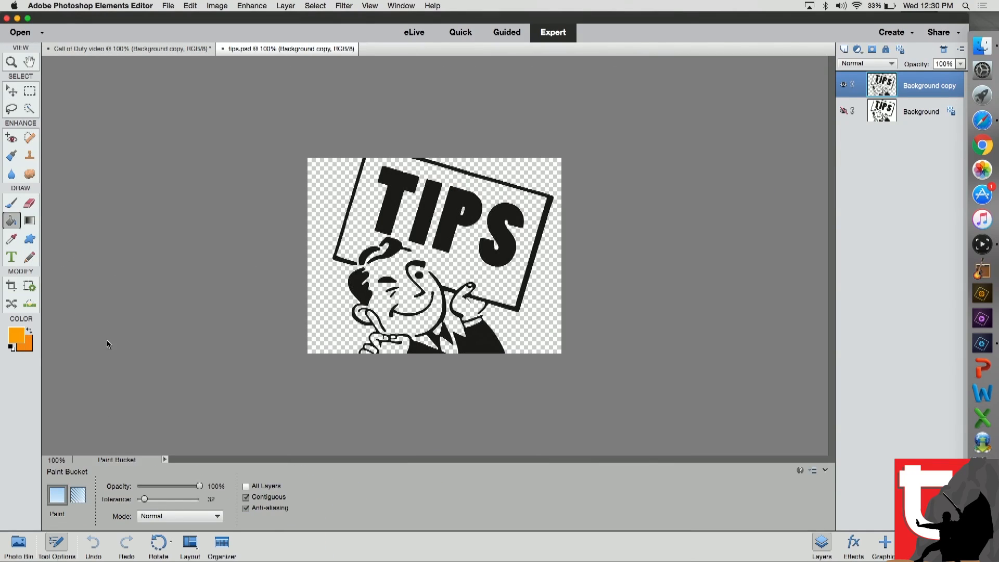
pyautogui.click(391, 217)
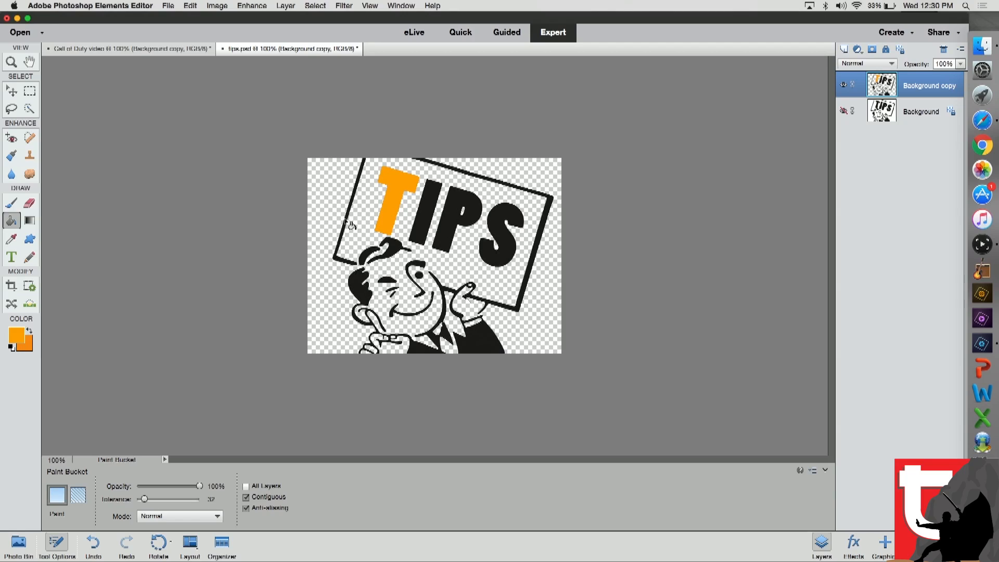
pyautogui.click(367, 284)
pyautogui.click(378, 258)
pyautogui.click(396, 252)
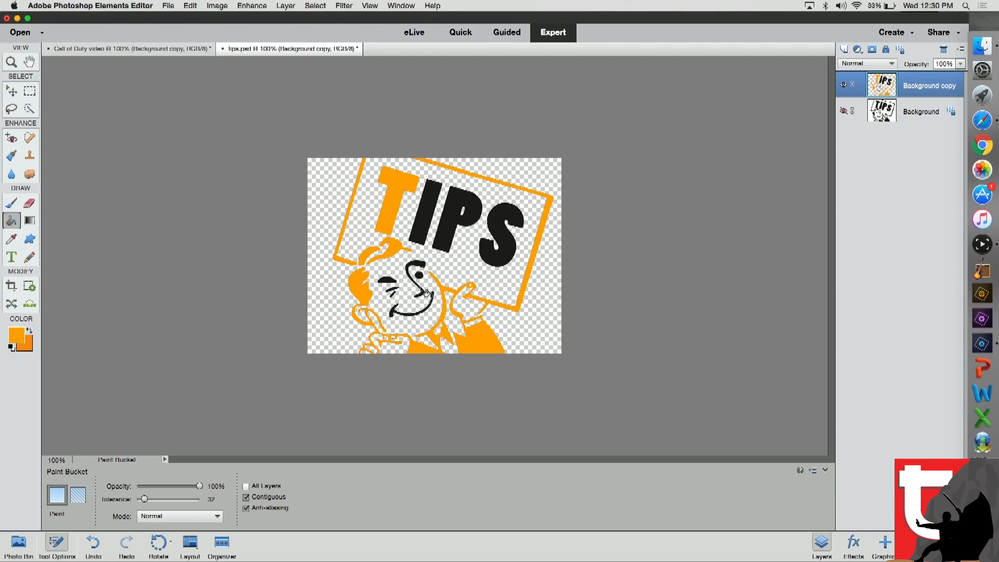
pyautogui.click(420, 275)
pyautogui.click(414, 280)
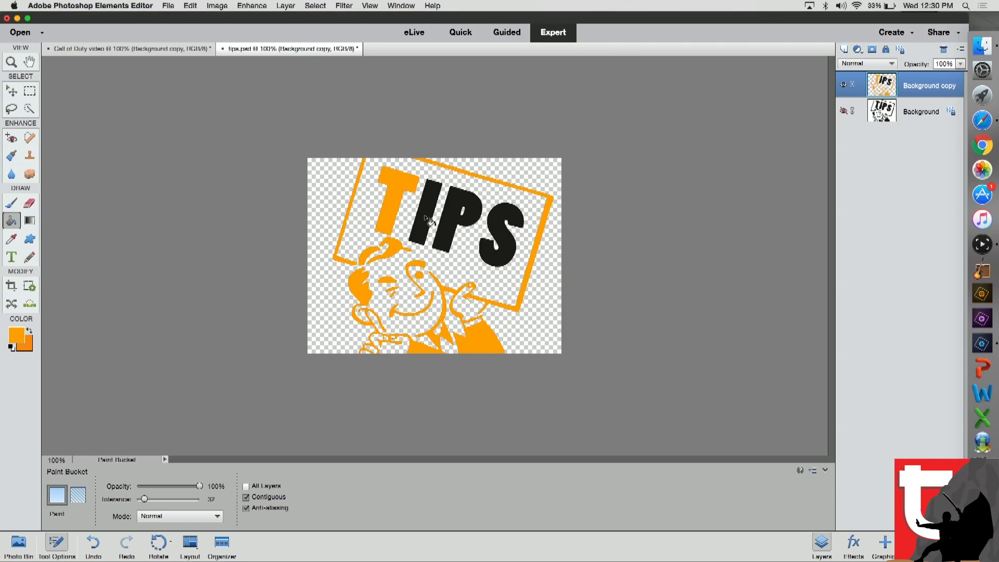
pyautogui.click(497, 246)
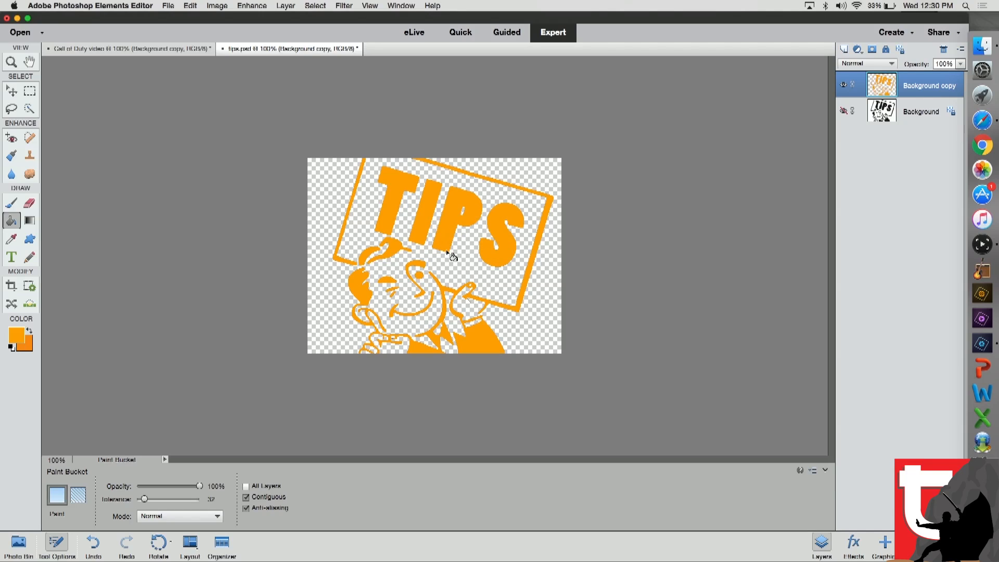
# - Copy the orange TIPS artwork into the thumbnail's lower centre beside the face, and move the gun up over the logo
pyautogui.click(10, 91)
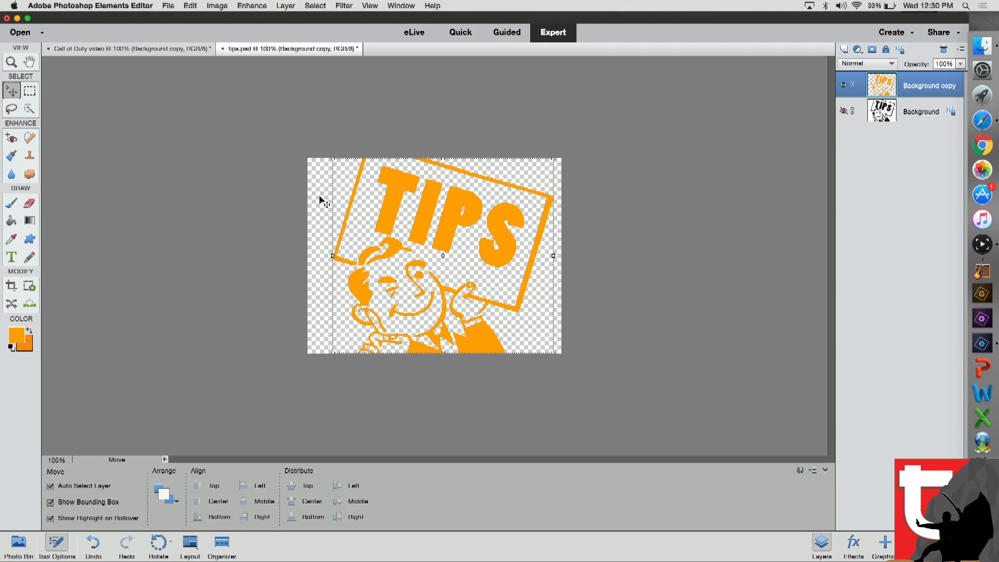
pyautogui.moveTo(382, 214); pyautogui.dragTo(101, 50)
pyautogui.moveTo(353, 294); pyautogui.dragTo(320, 367)
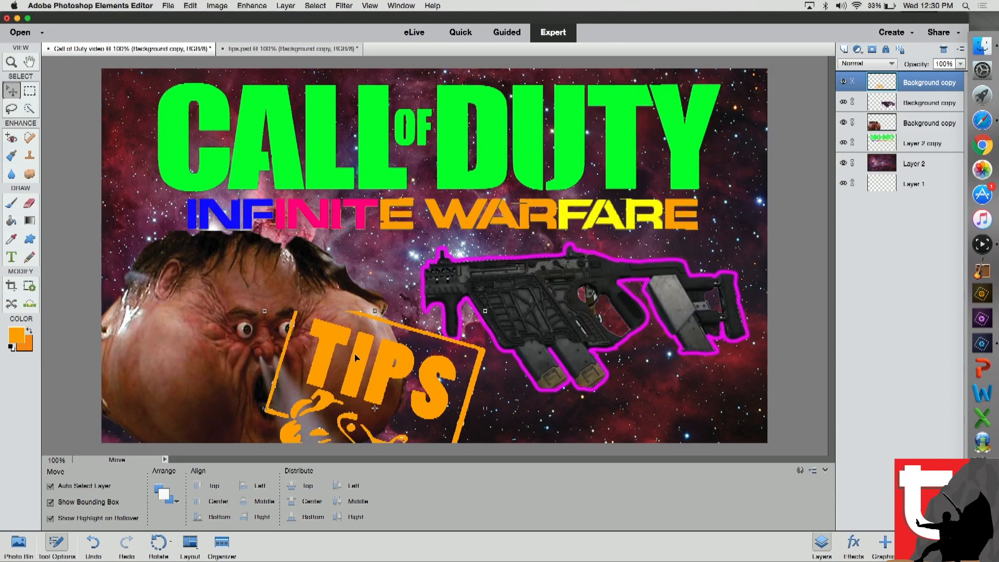
pyautogui.moveTo(552, 276); pyautogui.dragTo(574, 185)
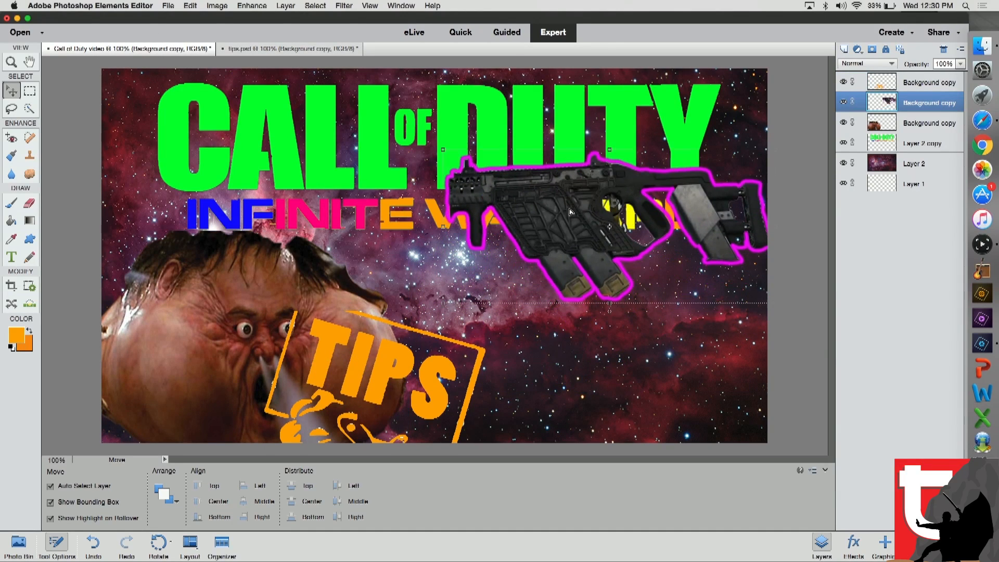
pyautogui.moveTo(448, 341); pyautogui.dragTo(489, 313)
# - Open cave ninjas profile pic.psd and copy its ninja and red t artwork into the upper-right corner of the thumbnail
pyautogui.click(20, 32)
pyautogui.click(336, 65)
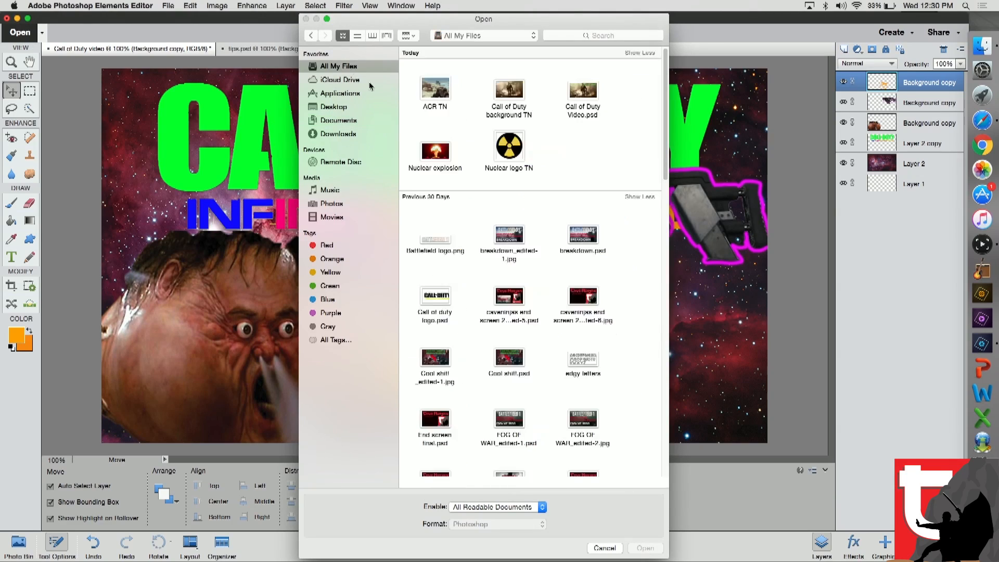
pyautogui.scroll(-5, 559, 226)
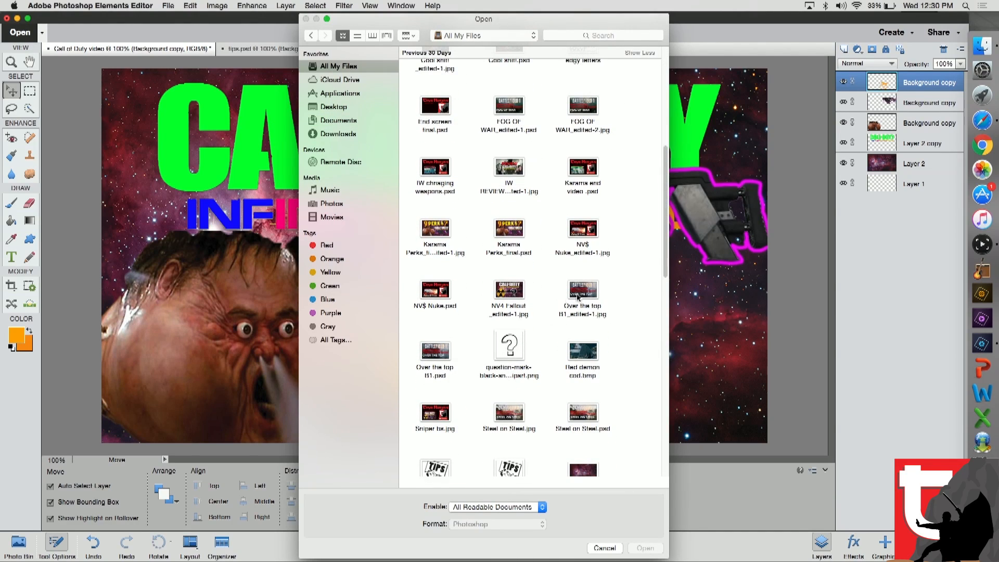
pyautogui.scroll(-4, 604, 299)
pyautogui.scroll(-5, 604, 297)
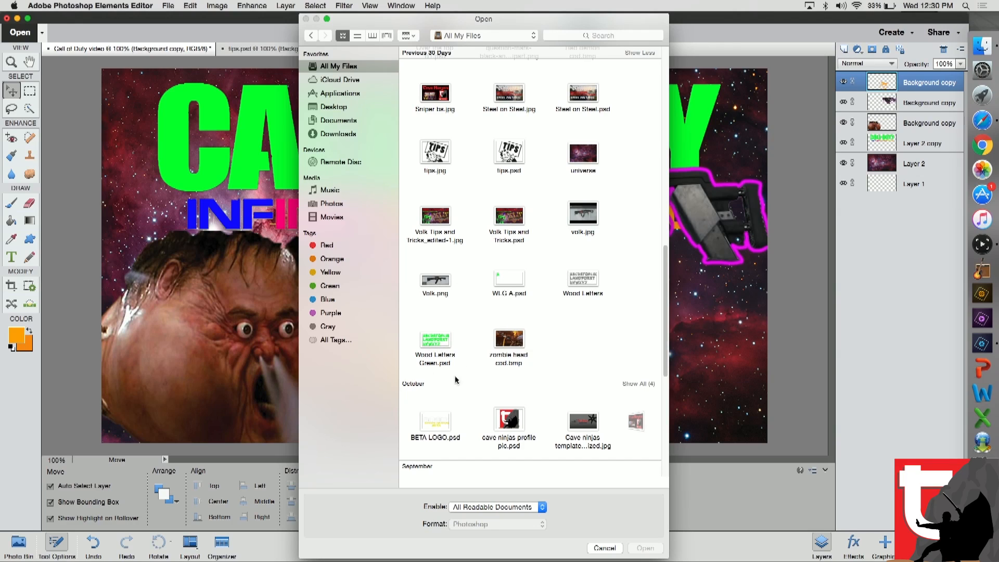
pyautogui.scroll(-4, 511, 394)
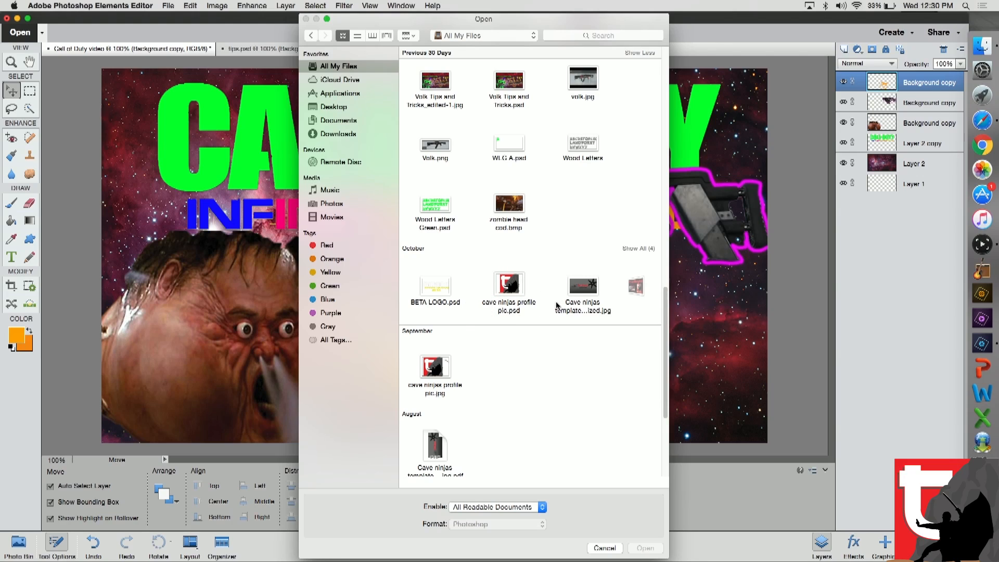
pyautogui.doubleClick(509, 287)
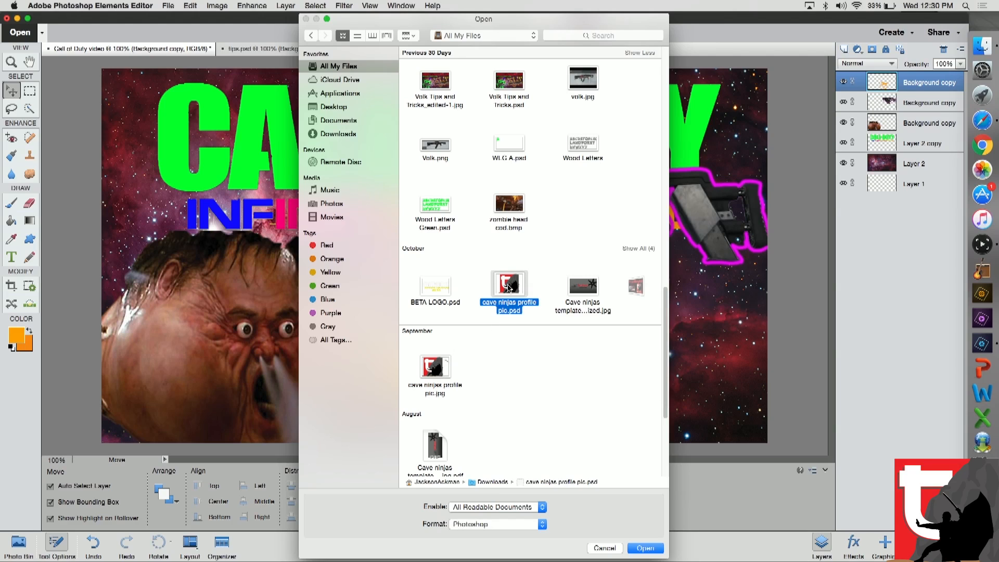
pyautogui.moveTo(513, 231); pyautogui.dragTo(178, 49)
pyautogui.moveTo(664, 153); pyautogui.dragTo(734, 138)
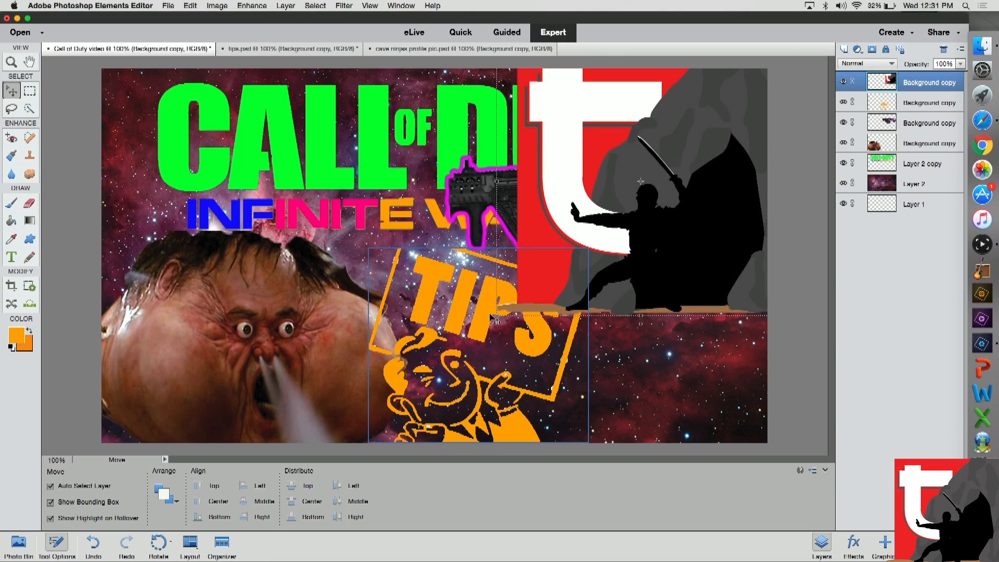
# - Scale the ninja and red t artwork to about 50% in the upper-right corner, and move the gun down below the logo
pyautogui.moveTo(497, 316); pyautogui.dragTo(669, 199)
pyautogui.moveTo(712, 125)
pyautogui.mouseDown()
pyautogui.moveTo(695, 130)
pyautogui.moveTo(704, 131)
pyautogui.mouseUp()
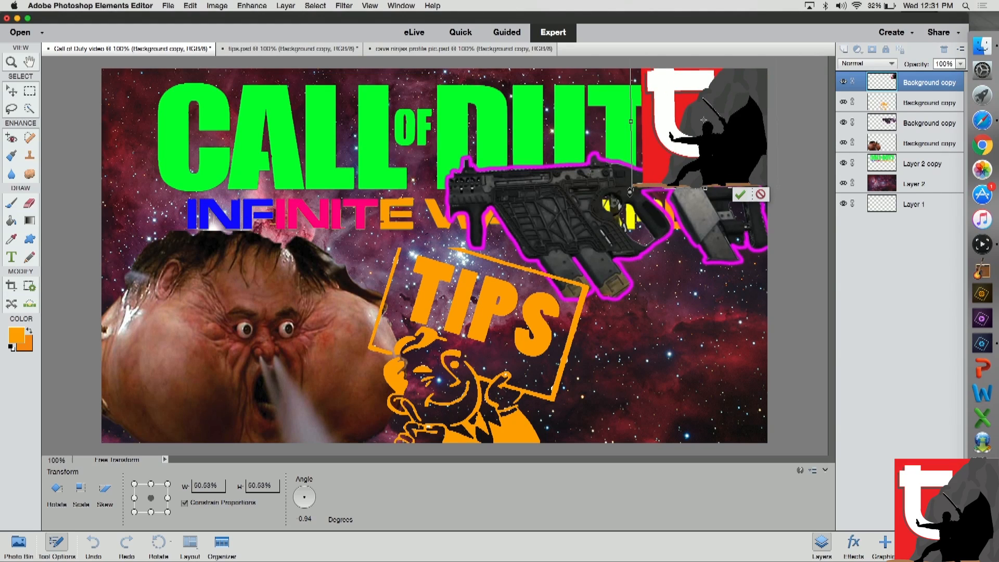
pyautogui.moveTo(630, 193); pyautogui.dragTo(628, 195)
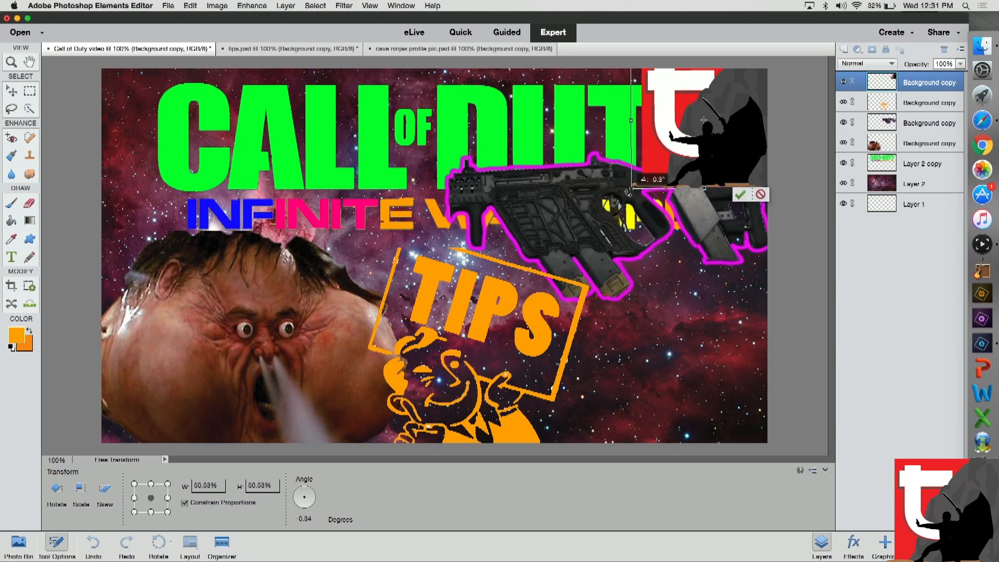
pyautogui.click(740, 196)
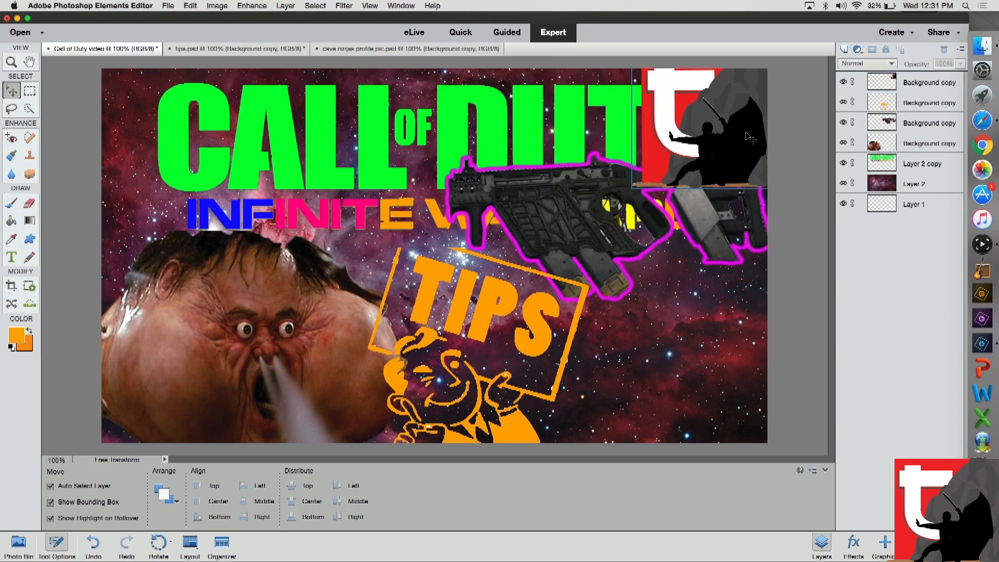
pyautogui.moveTo(626, 201); pyautogui.dragTo(626, 321)
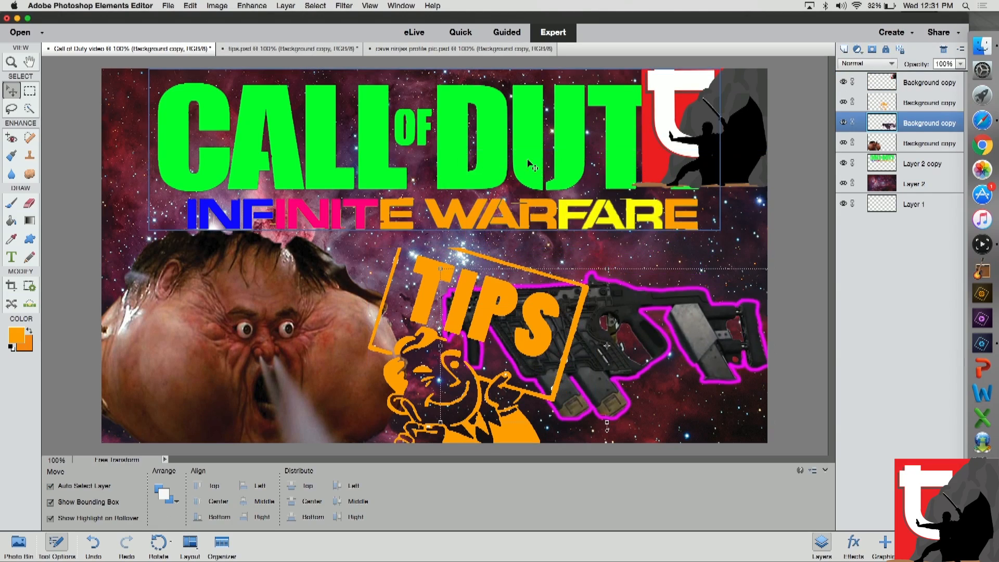
# - Bring the Call of Duty logo layer to the top of the stack and shift the ninja artwork down behind the logo's right end
pyautogui.click(531, 161)
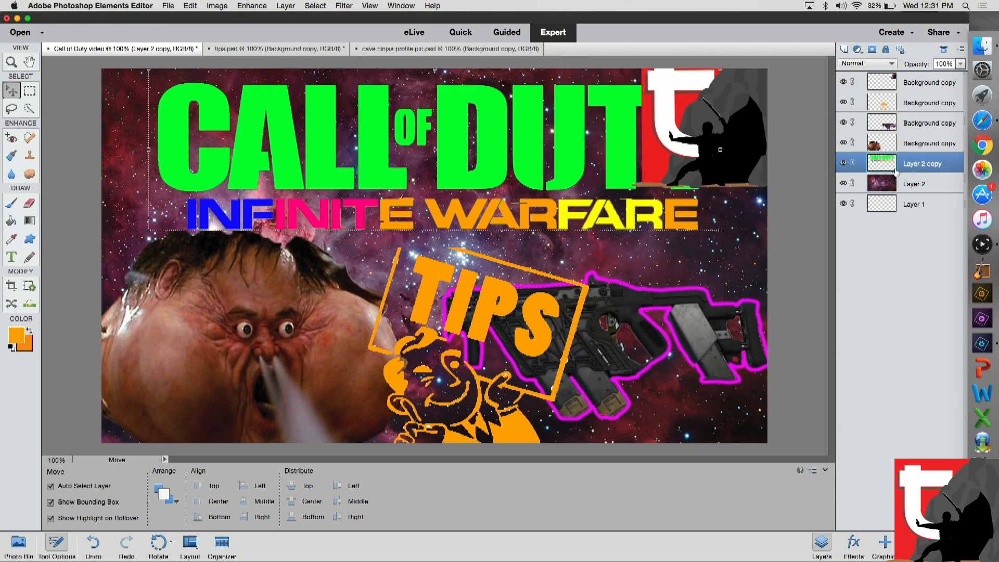
pyautogui.moveTo(896, 172); pyautogui.dragTo(906, 85)
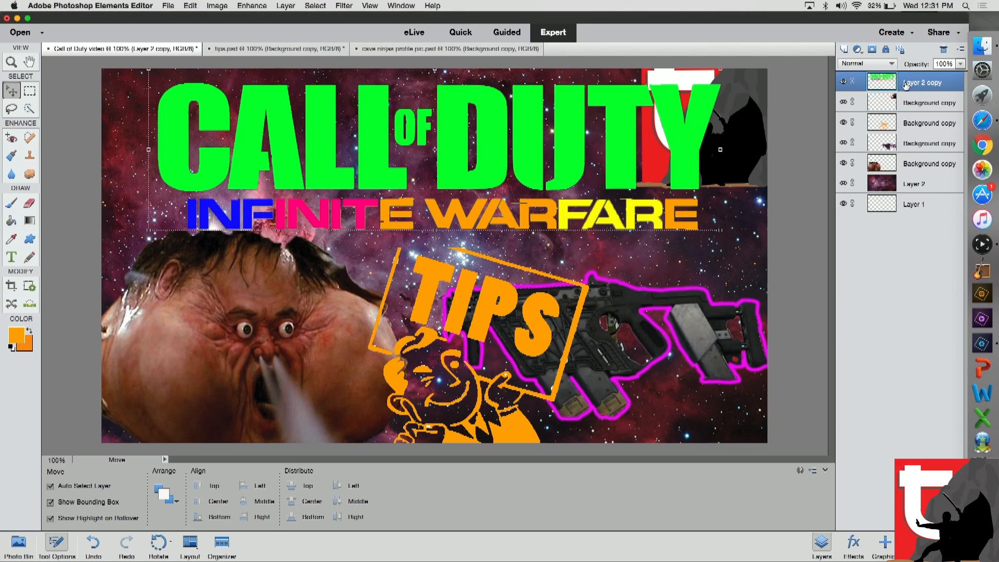
pyautogui.click(729, 268)
pyautogui.moveTo(728, 150); pyautogui.dragTo(682, 206)
# - Switch to Safari and search Google Images for chuck norris
pyautogui.click(983, 118)
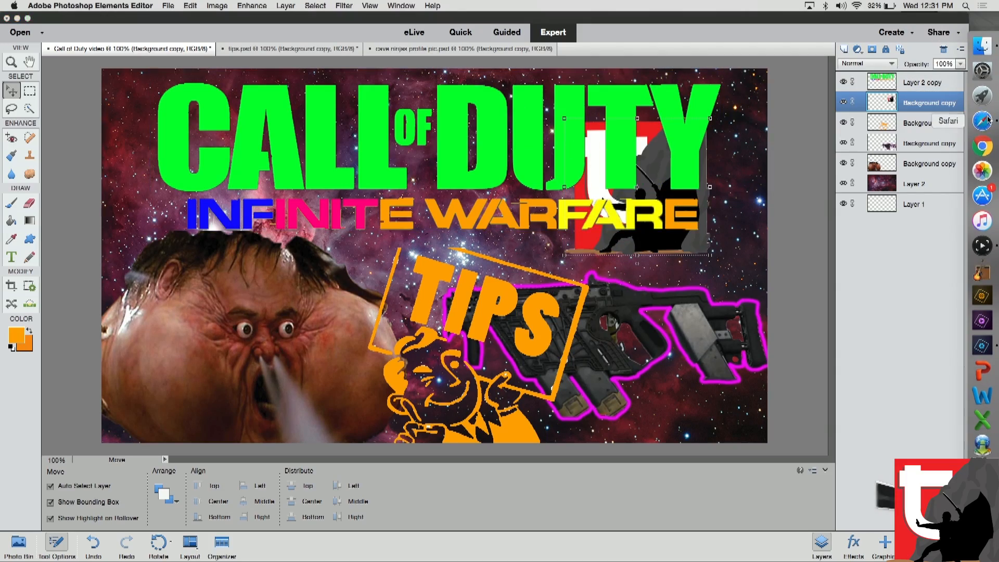
pyautogui.click(342, 195)
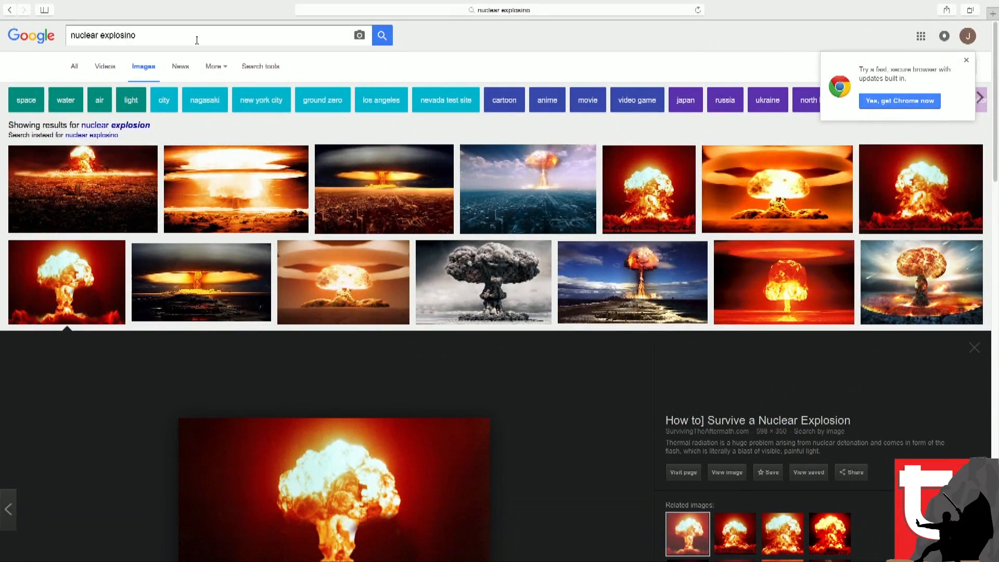
pyautogui.moveTo(196, 38); pyautogui.dragTo(1, 35)
pyautogui.press('BackSpace')
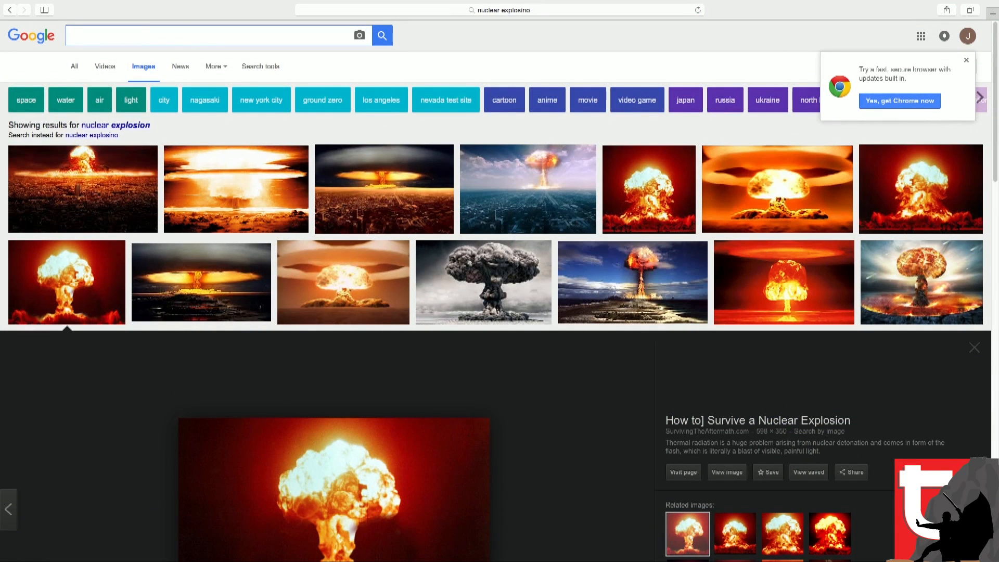
pyautogui.write('chuck norris')
pyautogui.press('Return')
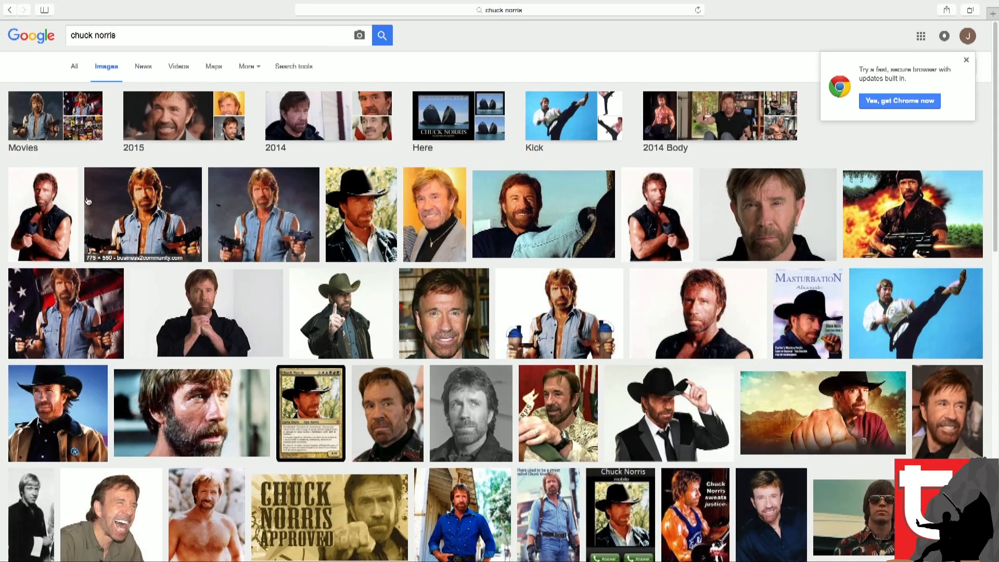
# - Save the first result, the man in a black vest on white, to Documents as Chuck Norris TN
pyautogui.click(65, 202)
pyautogui.rightClick(350, 293)
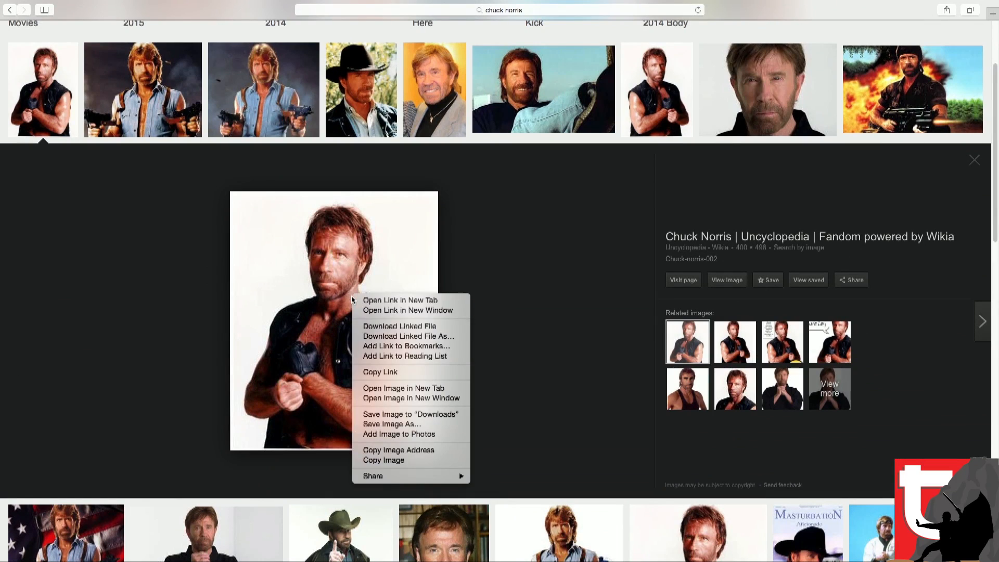
pyautogui.click(381, 425)
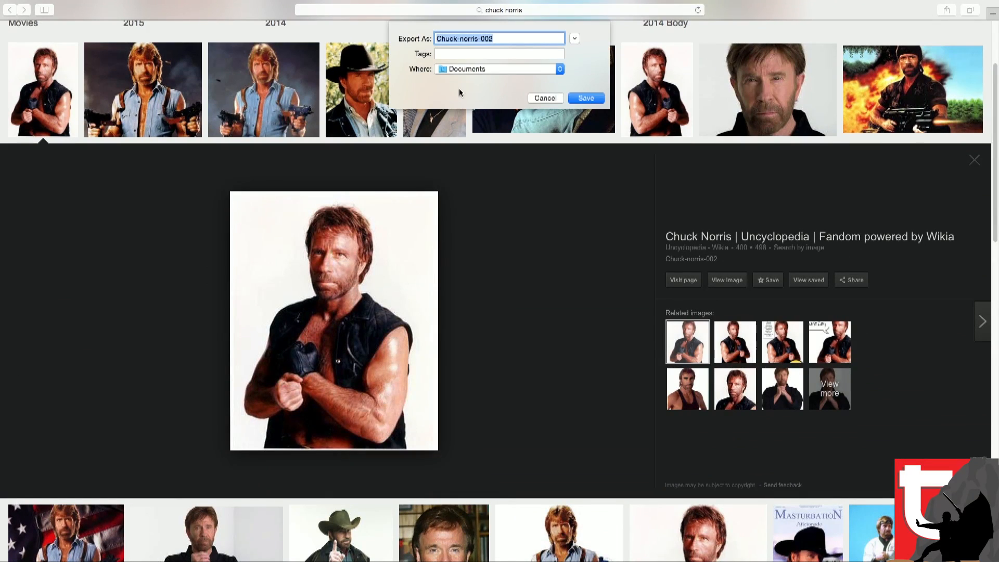
pyautogui.press('BackSpace')
pyautogui.write('Chu')
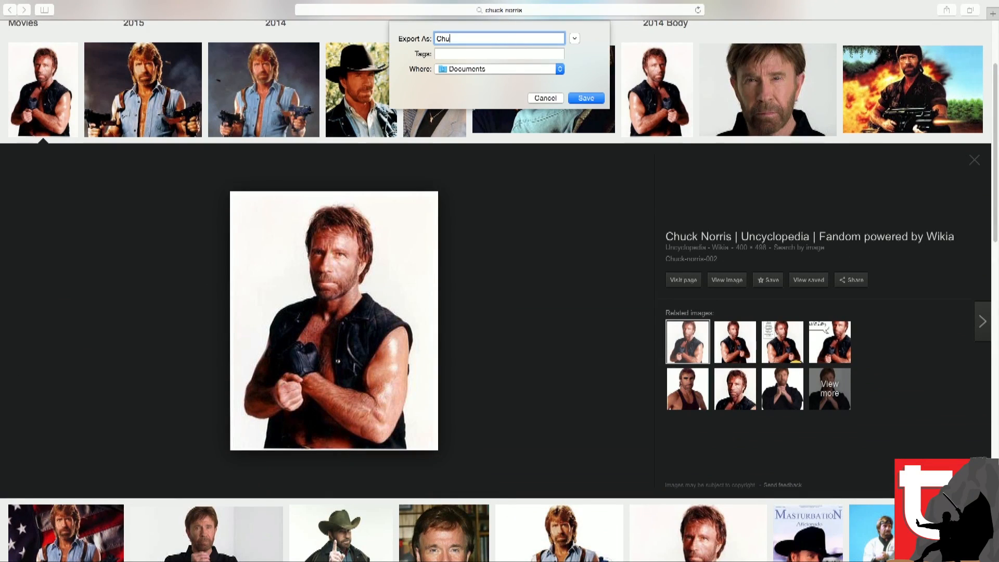
pyautogui.write('ck Norris TN')
pyautogui.click(585, 100)
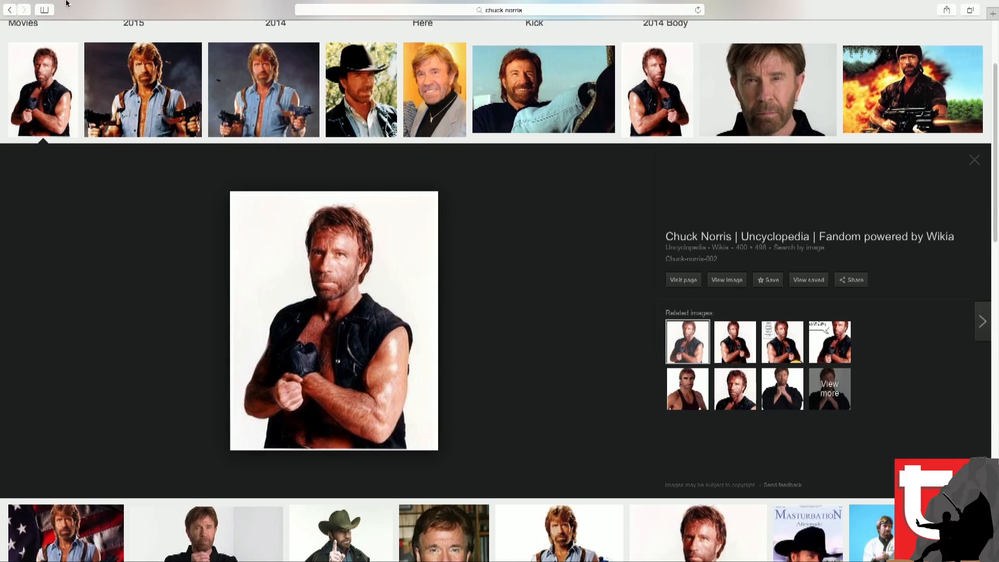
# - Return to Photoshop Elements and open the Chuck Norris TN image
pyautogui.click(30, 30)
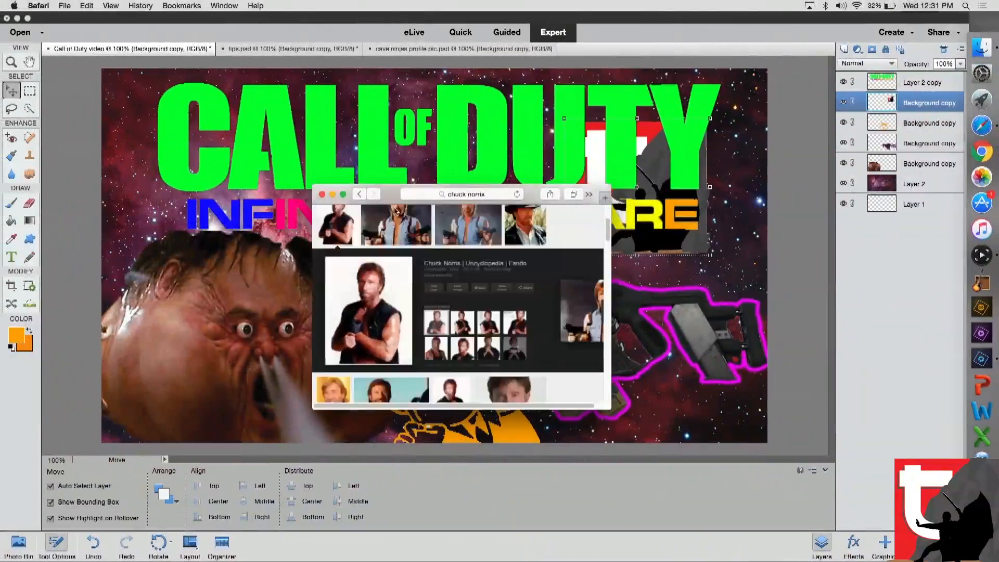
pyautogui.click(332, 194)
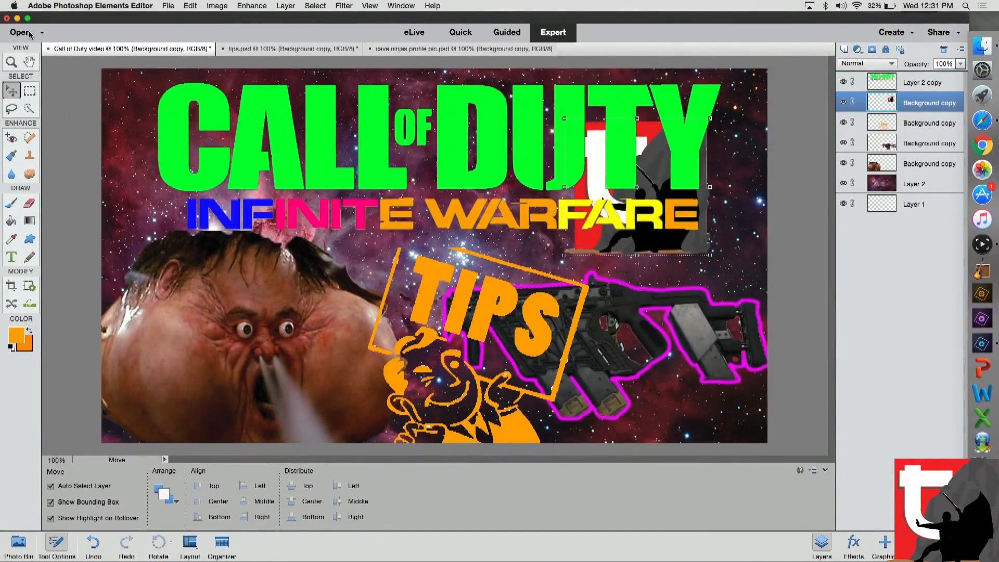
pyautogui.click(21, 32)
pyautogui.click(317, 67)
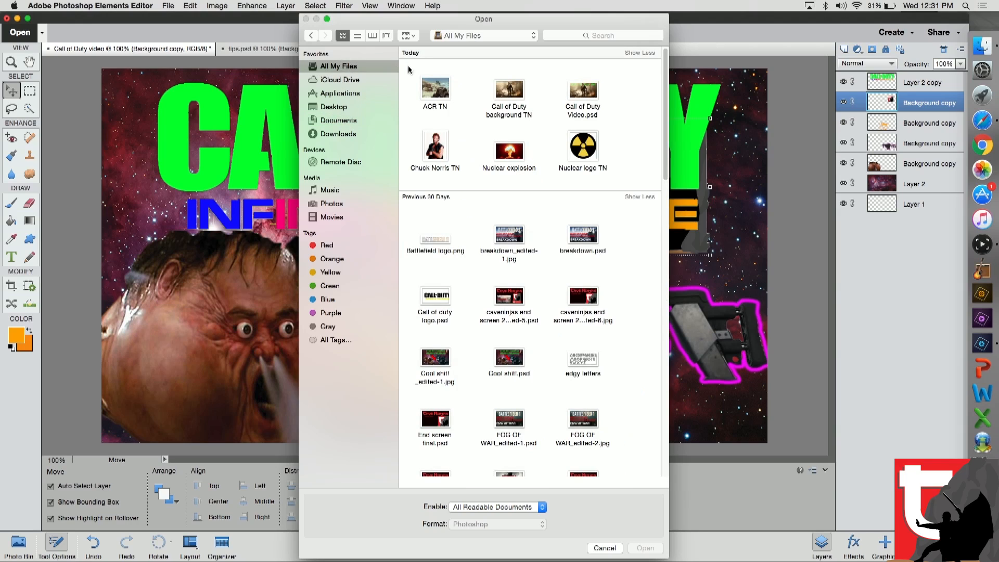
pyautogui.doubleClick(436, 145)
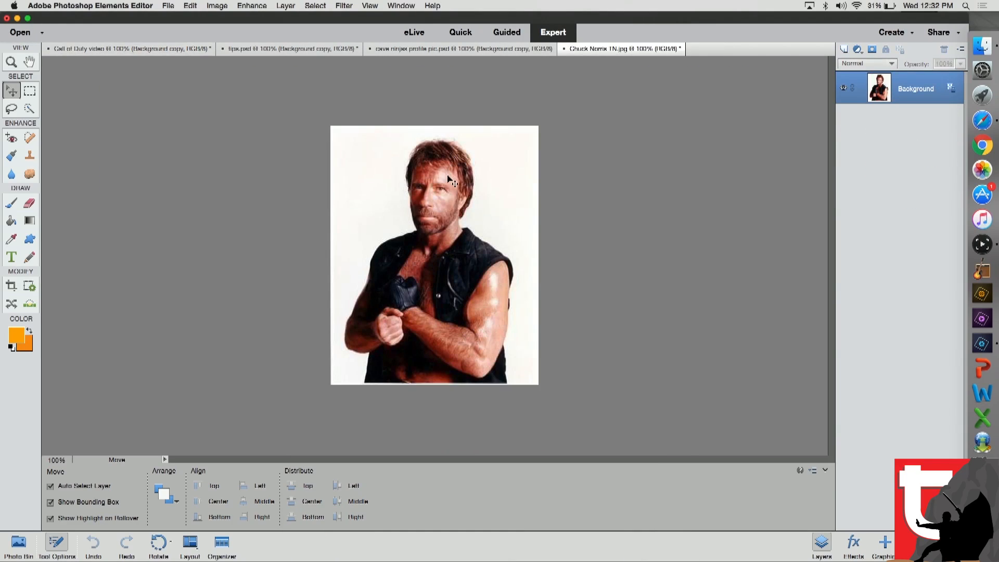
# - Select the man's whole figure against the white background using Quick Selection with a 15 px brush
pyautogui.click(29, 108)
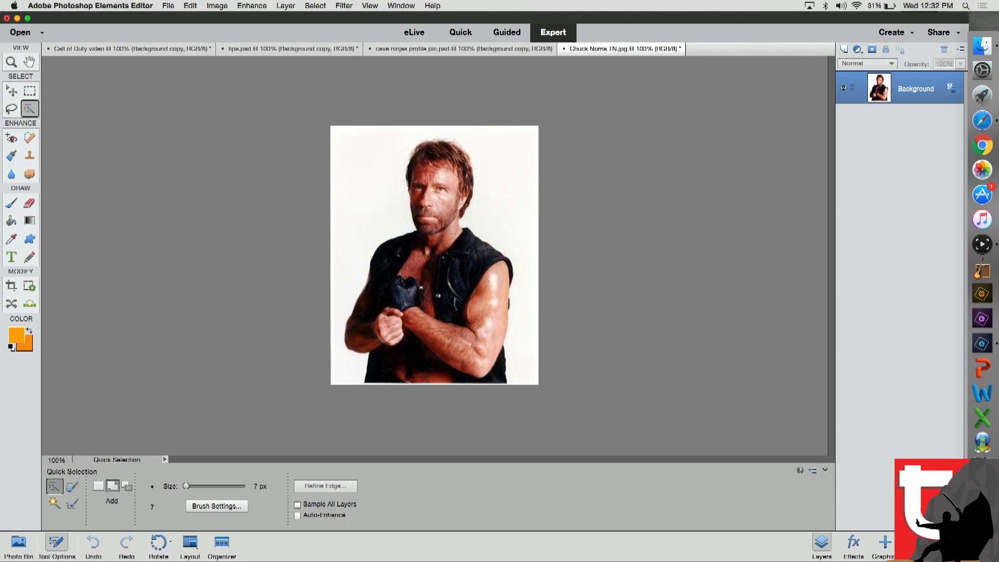
pyautogui.click(190, 487)
pyautogui.moveTo(431, 261)
pyautogui.mouseDown()
pyautogui.moveTo(416, 300)
pyautogui.moveTo(456, 341)
pyautogui.moveTo(474, 321)
pyautogui.moveTo(472, 350)
pyautogui.moveTo(416, 350)
pyautogui.moveTo(388, 365)
pyautogui.moveTo(377, 309)
pyautogui.mouseUp()
pyautogui.moveTo(444, 218)
pyautogui.mouseDown()
pyautogui.moveTo(437, 161)
pyautogui.moveTo(464, 168)
pyautogui.mouseUp()
pyautogui.moveTo(446, 287)
pyautogui.mouseDown()
pyautogui.moveTo(401, 284)
pyautogui.moveTo(427, 249)
pyautogui.mouseUp()
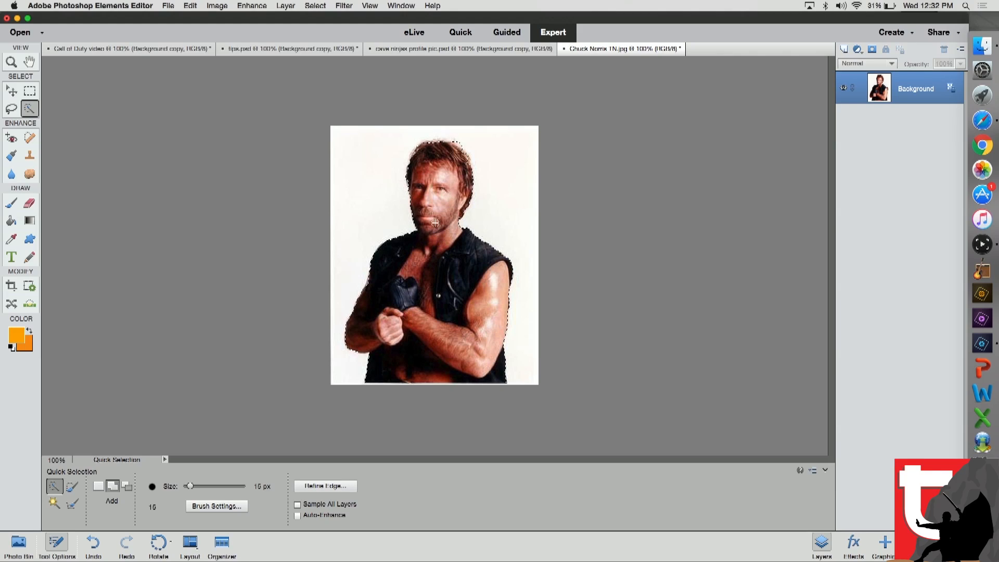
# - Output the selected figure to a new layer through Refine Edge
pyautogui.click(325, 486)
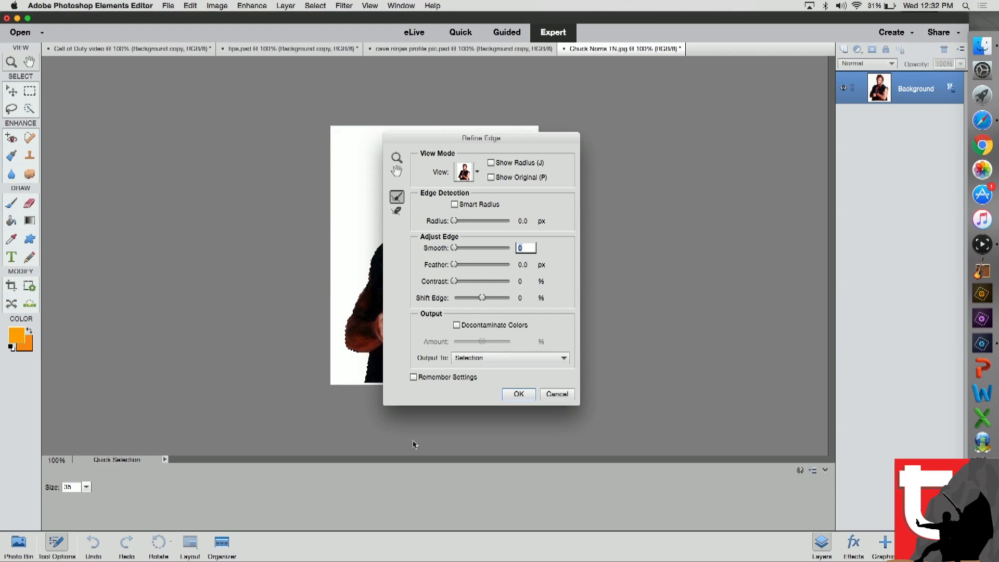
pyautogui.click(489, 359)
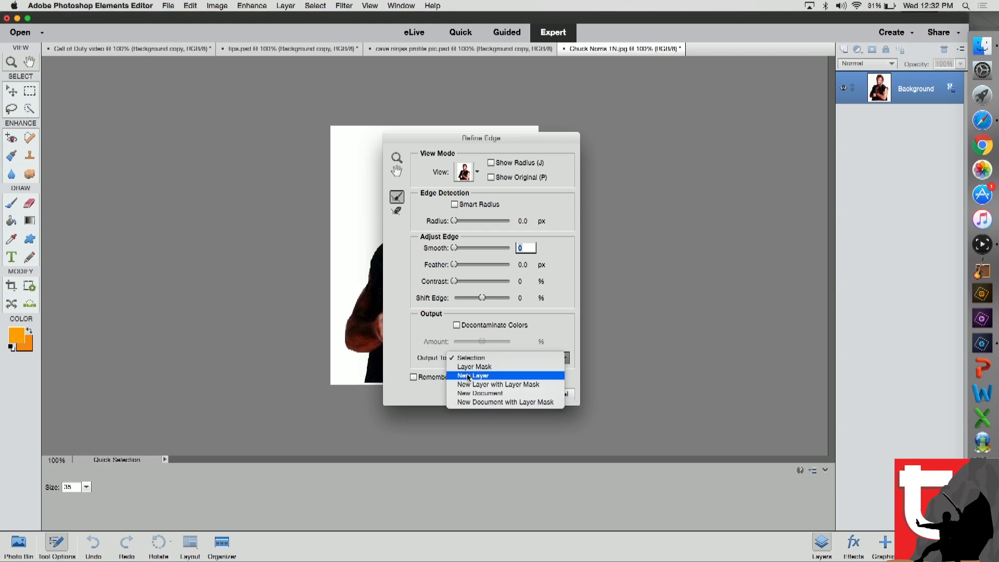
pyautogui.click(475, 376)
pyautogui.click(517, 395)
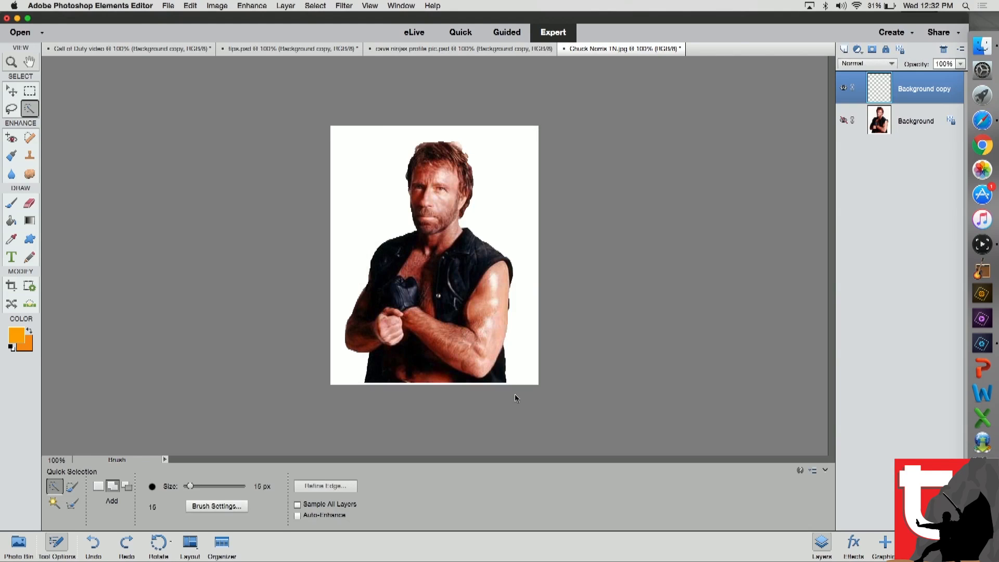
# - Copy the Chuck Norris cut-out into the Call of Duty thumbnail and move the logo layer below the cut-out and the ninja artwork
pyautogui.click(10, 91)
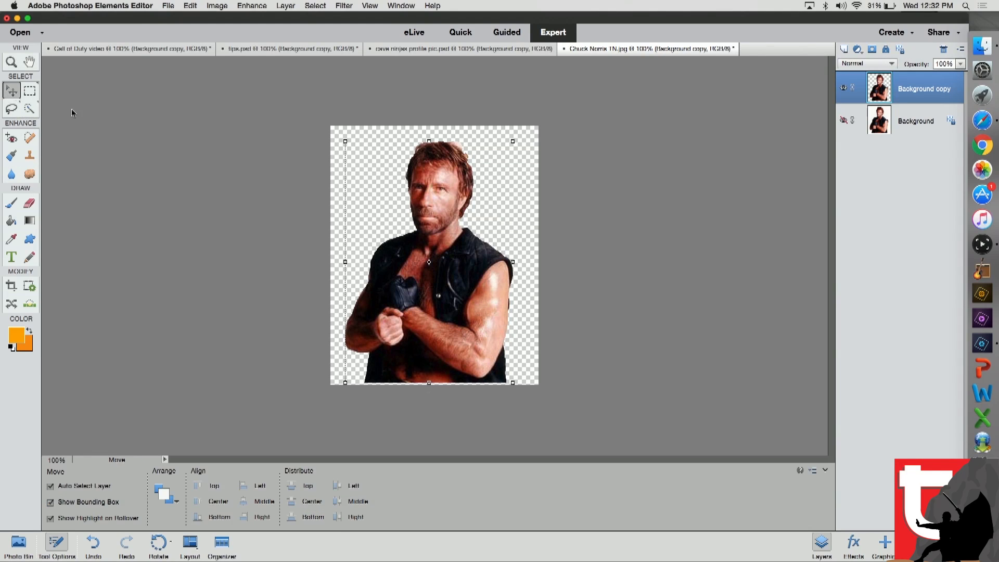
pyautogui.moveTo(399, 283)
pyautogui.mouseDown()
pyautogui.moveTo(321, 174)
pyautogui.moveTo(106, 51)
pyautogui.moveTo(297, 213)
pyautogui.moveTo(409, 281)
pyautogui.mouseUp()
pyautogui.moveTo(450, 255); pyautogui.dragTo(403, 272)
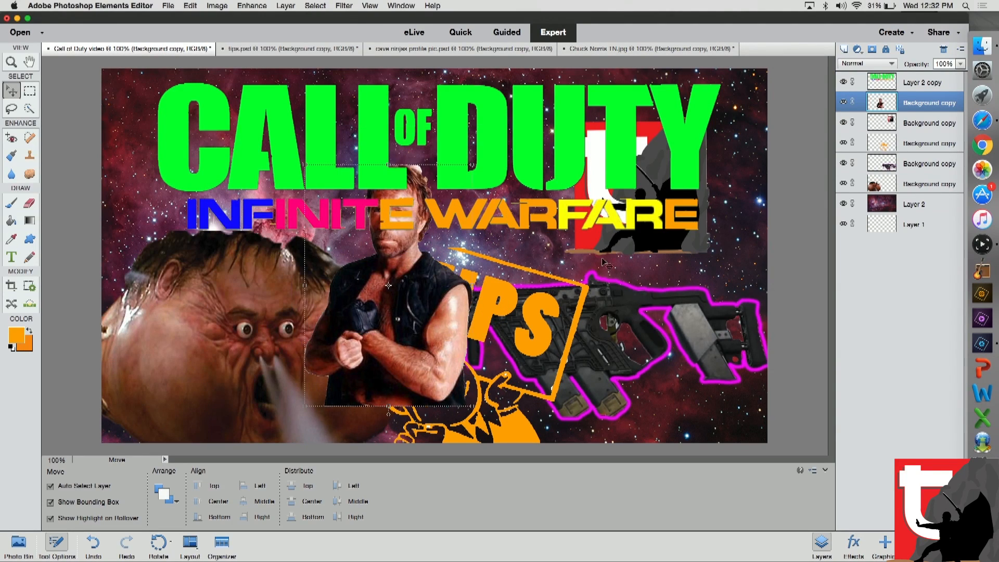
pyautogui.moveTo(907, 104)
pyautogui.mouseDown()
pyautogui.moveTo(924, 229)
pyautogui.moveTo(919, 168)
pyautogui.moveTo(911, 204)
pyautogui.moveTo(917, 86)
pyautogui.moveTo(916, 100)
pyautogui.mouseUp()
pyautogui.moveTo(912, 109); pyautogui.dragTo(901, 125)
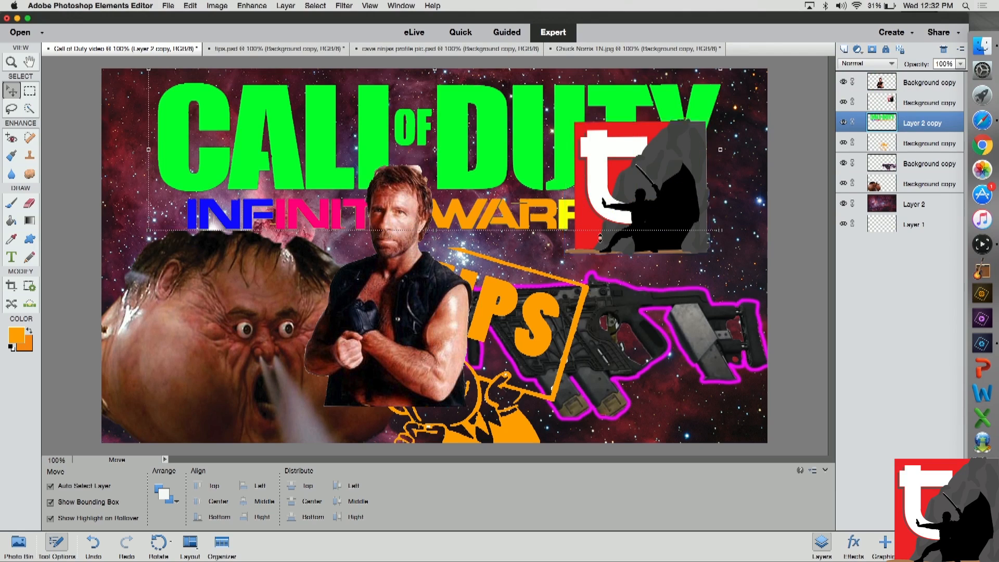
# - Move the Chuck Norris cut-out to the thumbnail's centre over the TIPS artwork and enlarge it to about 118%
pyautogui.moveTo(416, 326); pyautogui.dragTo(458, 290)
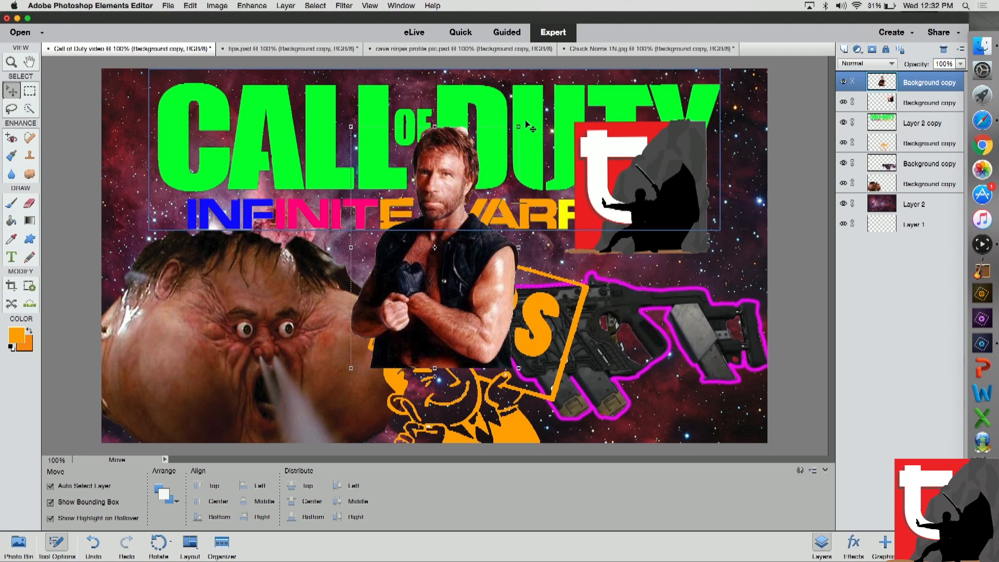
pyautogui.moveTo(518, 126); pyautogui.dragTo(581, 104)
pyautogui.moveTo(461, 205); pyautogui.dragTo(445, 249)
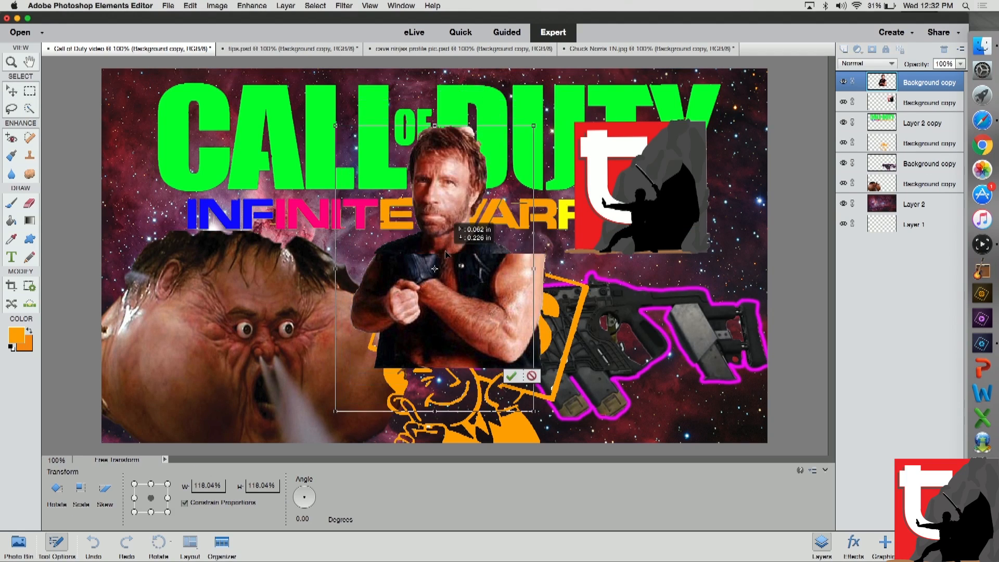
pyautogui.click(496, 419)
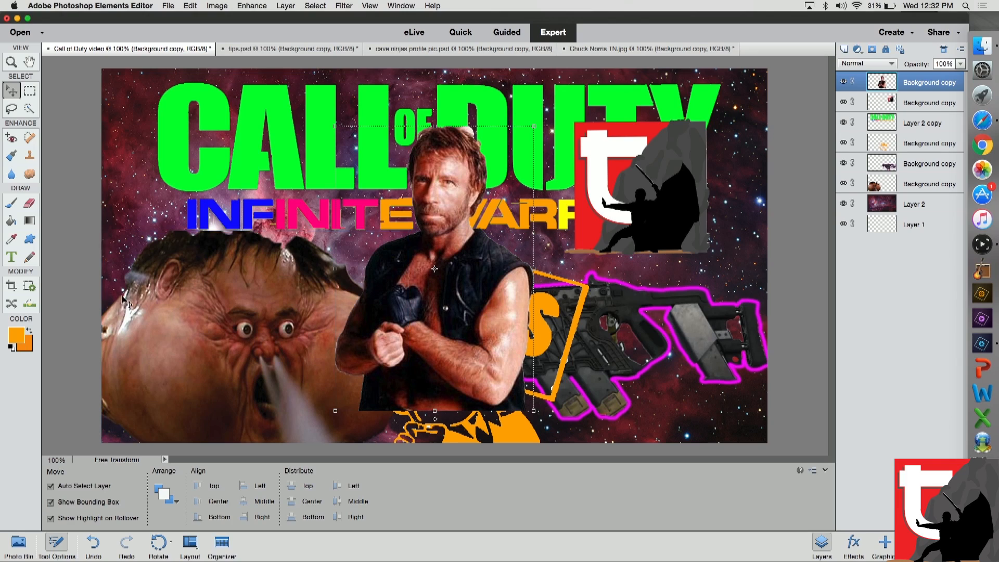
# - Fill the skin of Chuck Norris's front arm, chest and neck with the orange foreground colour using the Paint Bucket
pyautogui.click(16, 220)
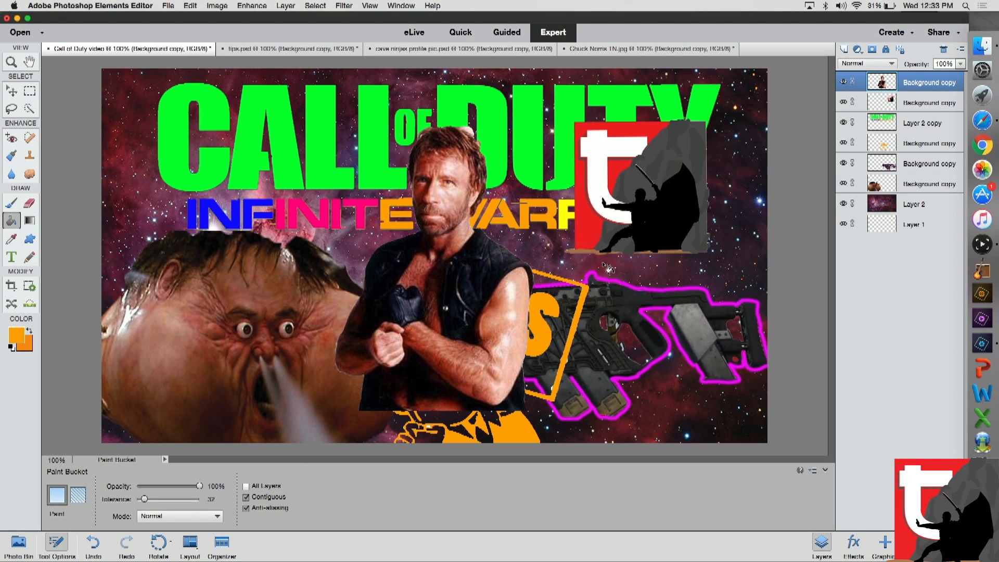
pyautogui.click(517, 320)
pyautogui.click(492, 323)
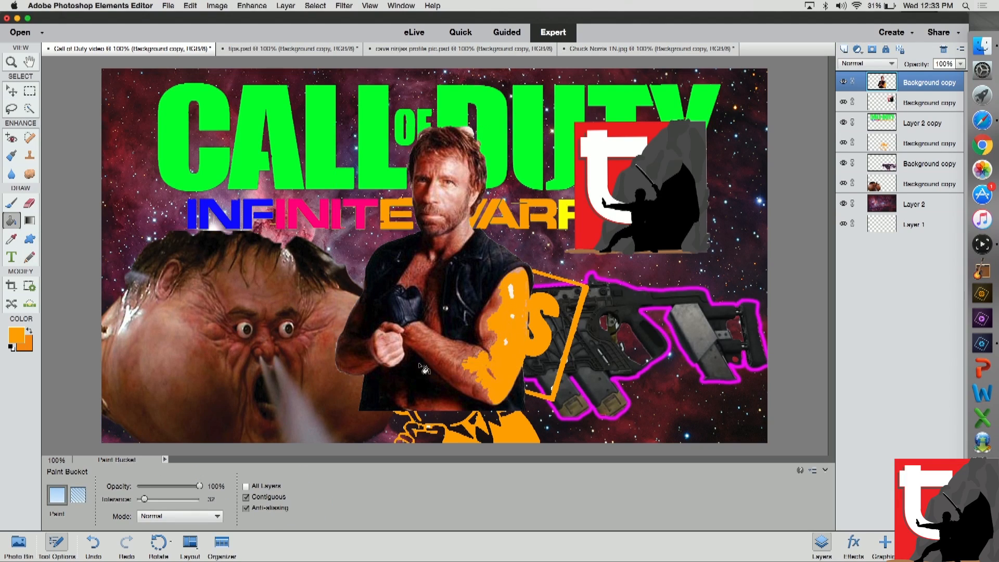
pyautogui.click(420, 342)
pyautogui.click(455, 348)
pyautogui.click(469, 352)
pyautogui.click(469, 353)
pyautogui.click(456, 358)
pyautogui.click(438, 367)
pyautogui.click(424, 351)
pyautogui.click(422, 274)
pyautogui.click(446, 245)
pyautogui.click(442, 243)
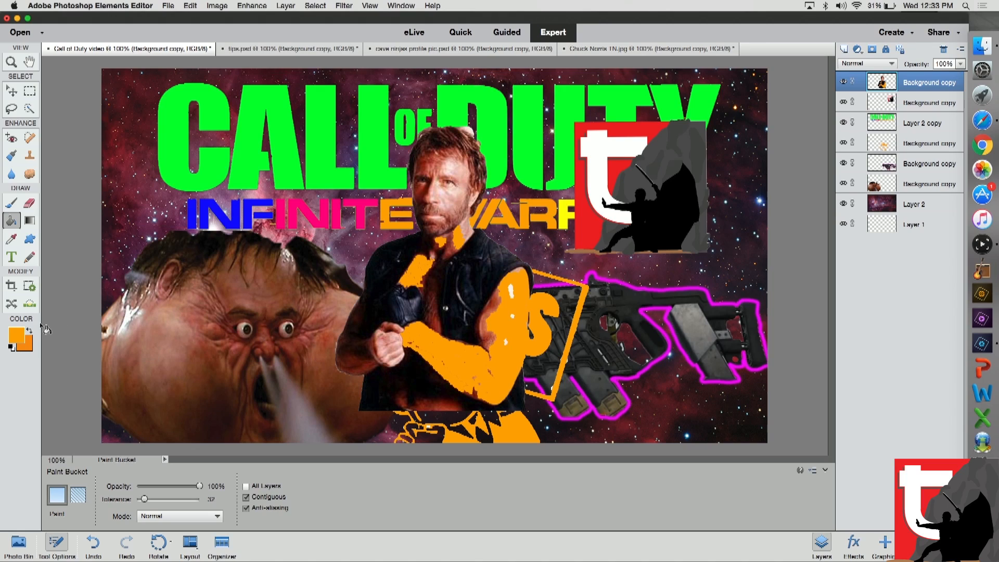
# - Set the foreground colour to black and fill parts of Chuck Norris's face, fist and other forearm with it
pyautogui.click(15, 335)
pyautogui.click(302, 335)
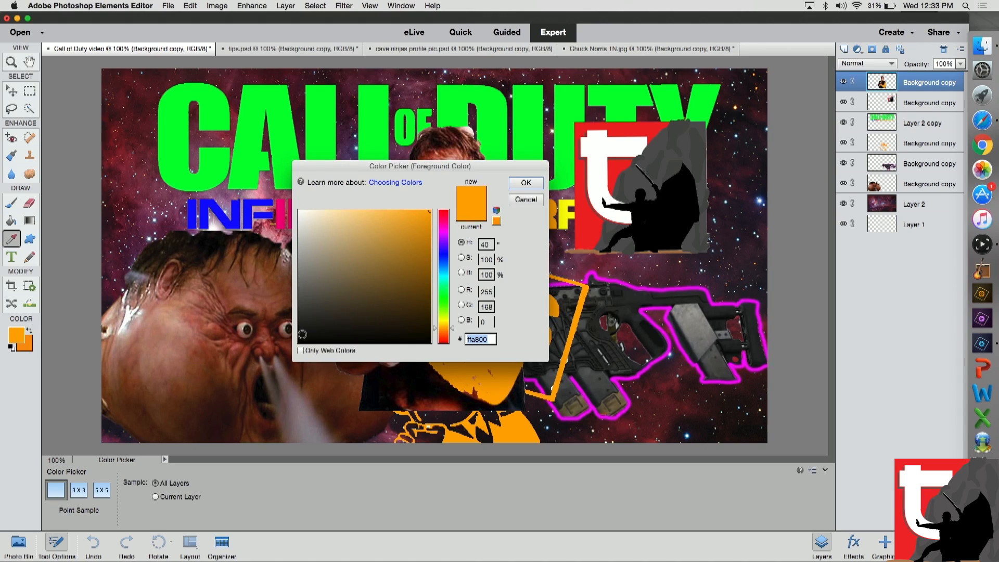
pyautogui.click(523, 185)
pyautogui.click(452, 211)
pyautogui.click(457, 213)
pyautogui.click(469, 235)
pyautogui.click(387, 359)
pyautogui.click(367, 363)
pyautogui.click(360, 371)
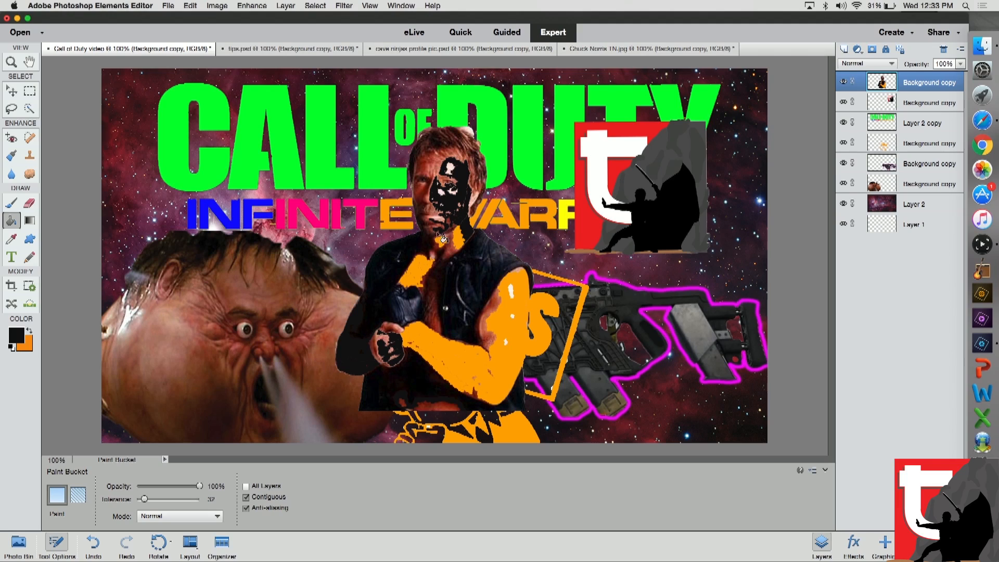
pyautogui.click(430, 155)
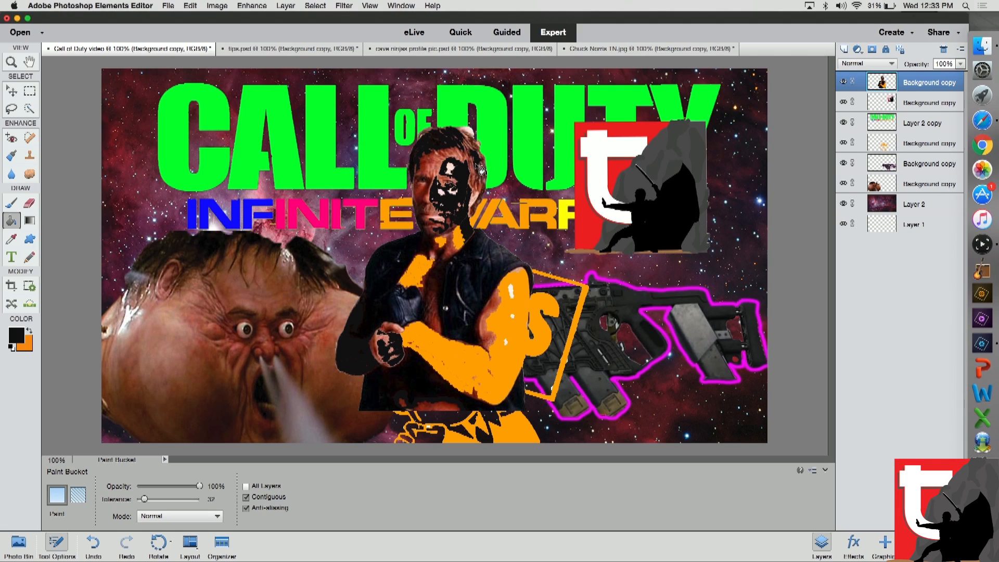
# - Fill the remaining skin areas of Chuck Norris's forehead, cheek and jaw with black using the Paint Bucket
pyautogui.click(449, 154)
pyautogui.click(434, 159)
pyautogui.click(463, 159)
pyautogui.click(425, 199)
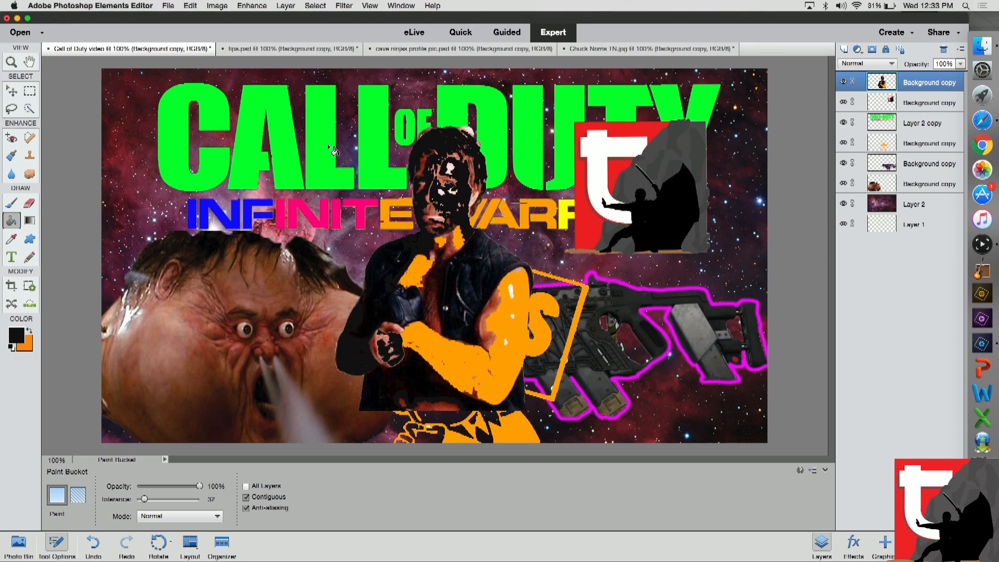
# - Close the tips, cave ninjas profile pic and Chuck Norris TN documents without saving
pyautogui.click(218, 49)
pyautogui.click(223, 49)
pyautogui.click(447, 193)
pyautogui.click(223, 48)
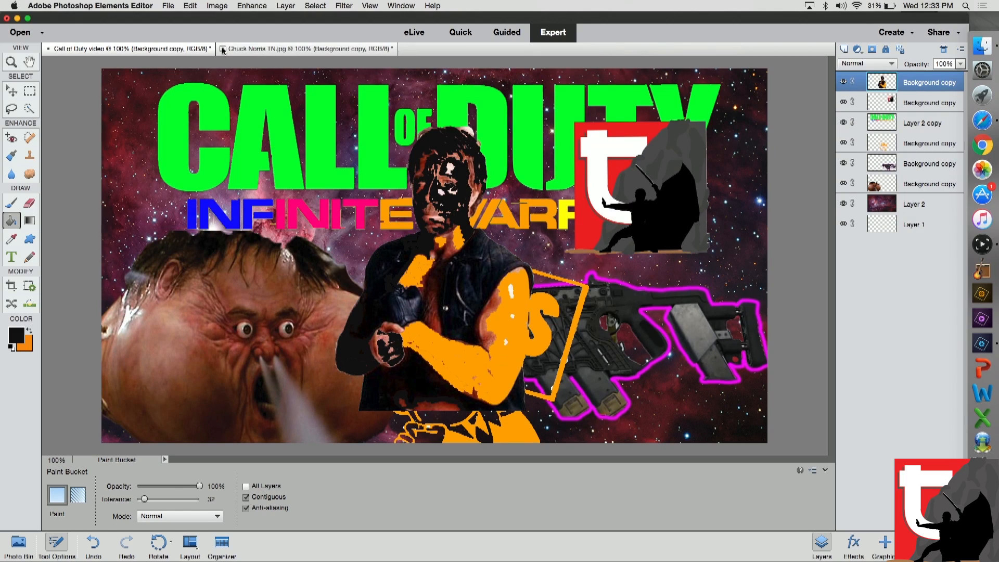
pyautogui.click(223, 50)
pyautogui.click(450, 199)
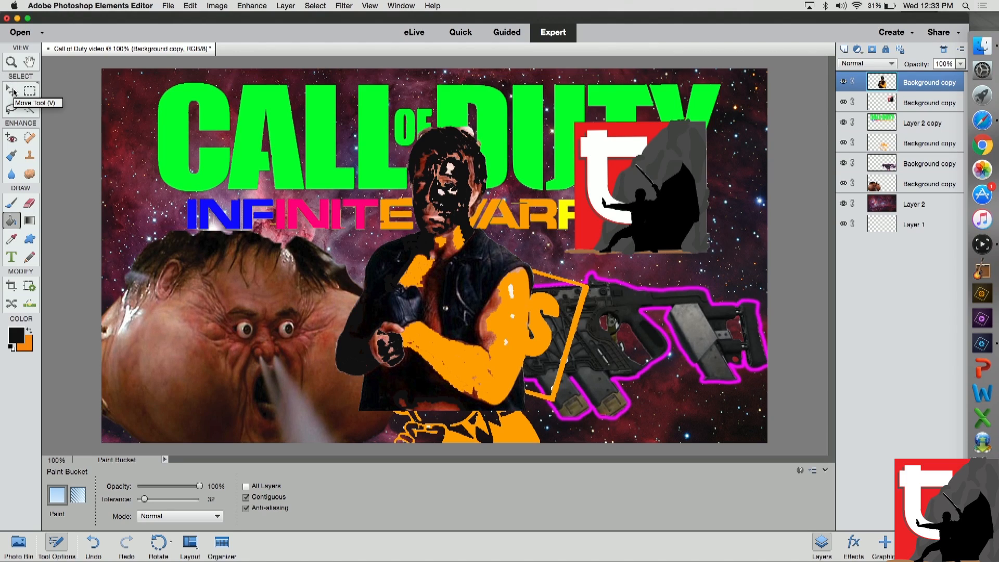
# - Close the Call of Duty video thumbnail without saving and reopen the empty editor workspace
pyautogui.click(7, 18)
pyautogui.click(449, 198)
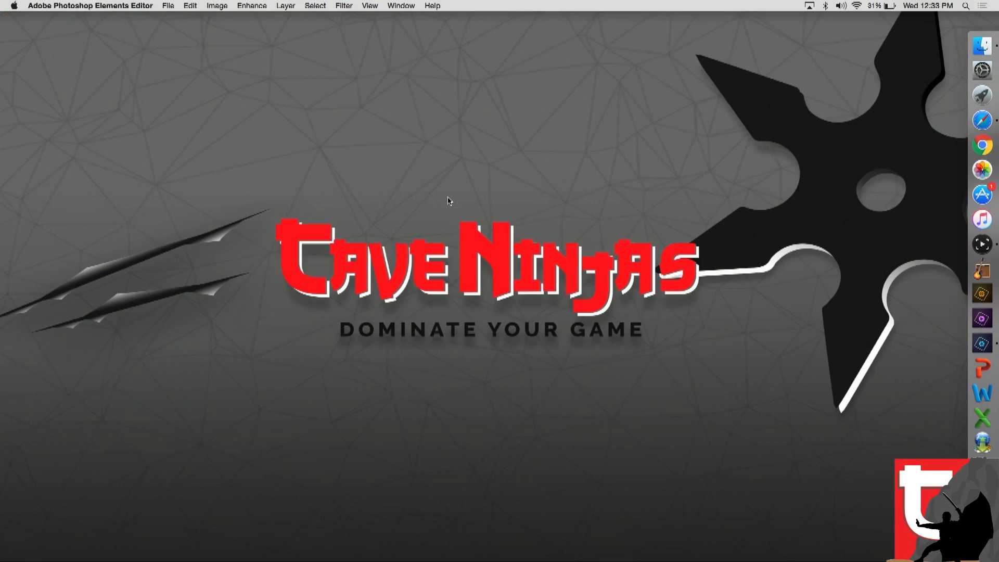
pyautogui.rightClick(982, 294)
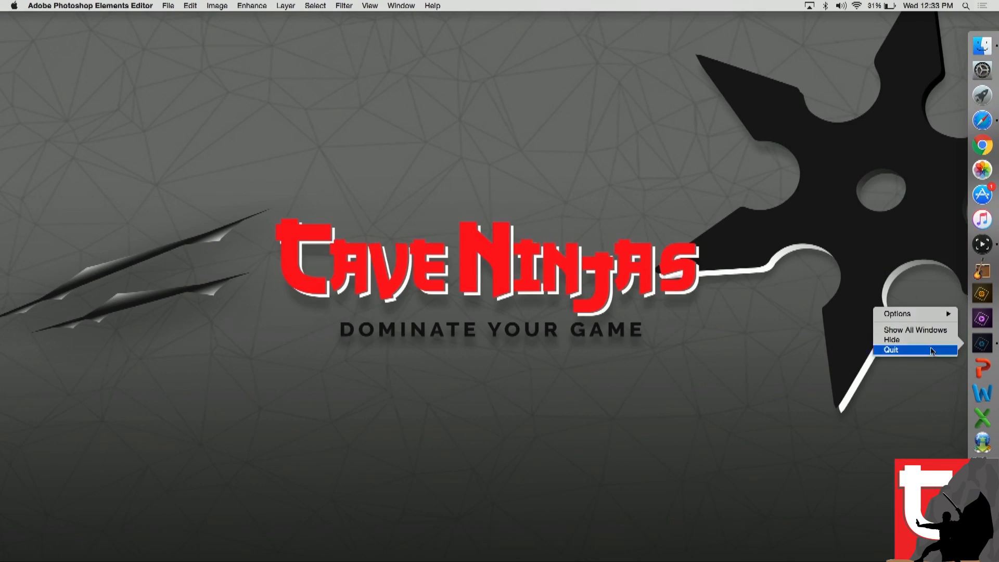
pyautogui.click(888, 351)
pyautogui.click(982, 343)
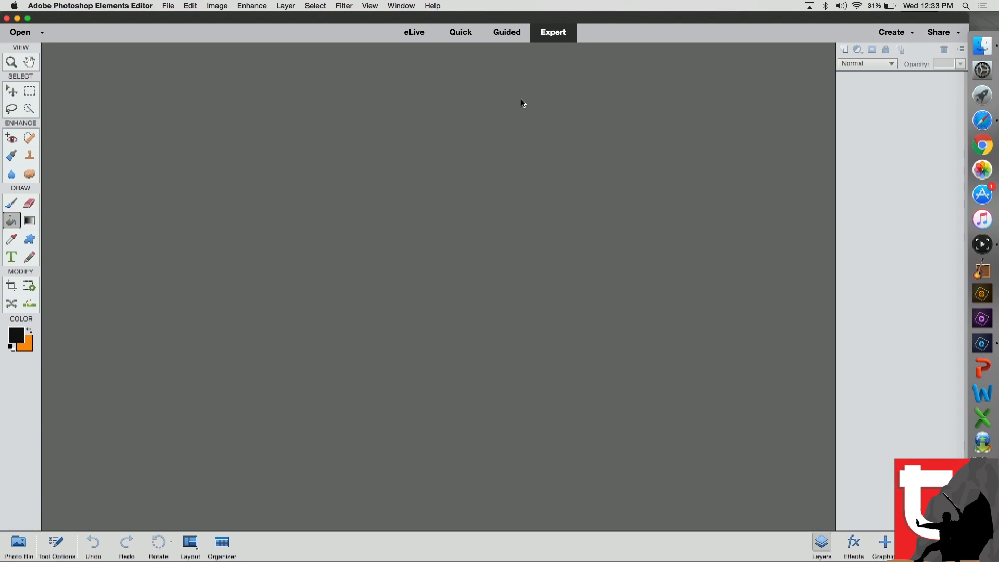
# - View the Quick and Guided editing workspaces and return to Expert mode
pyautogui.click(425, 41)
pyautogui.click(469, 34)
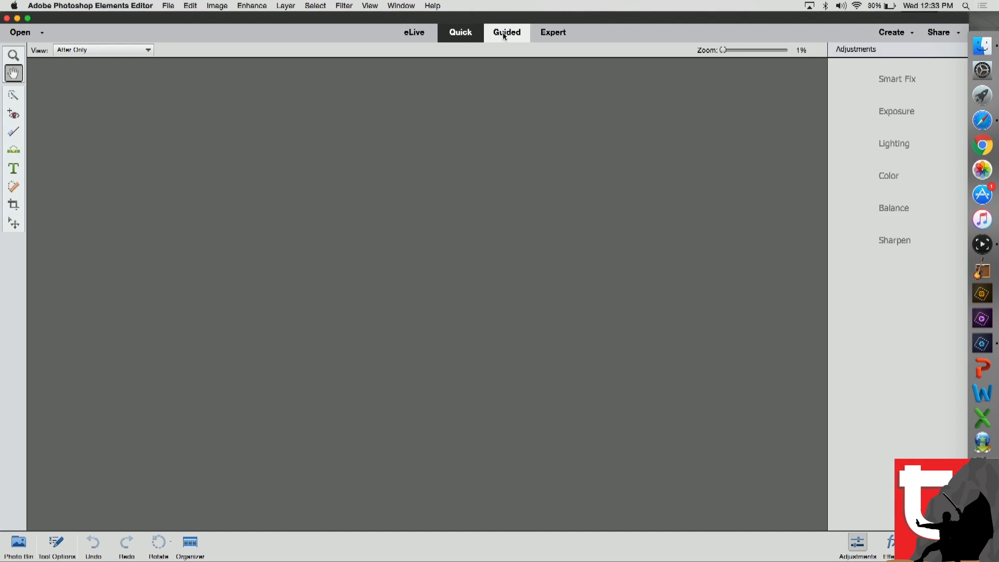
pyautogui.click(505, 36)
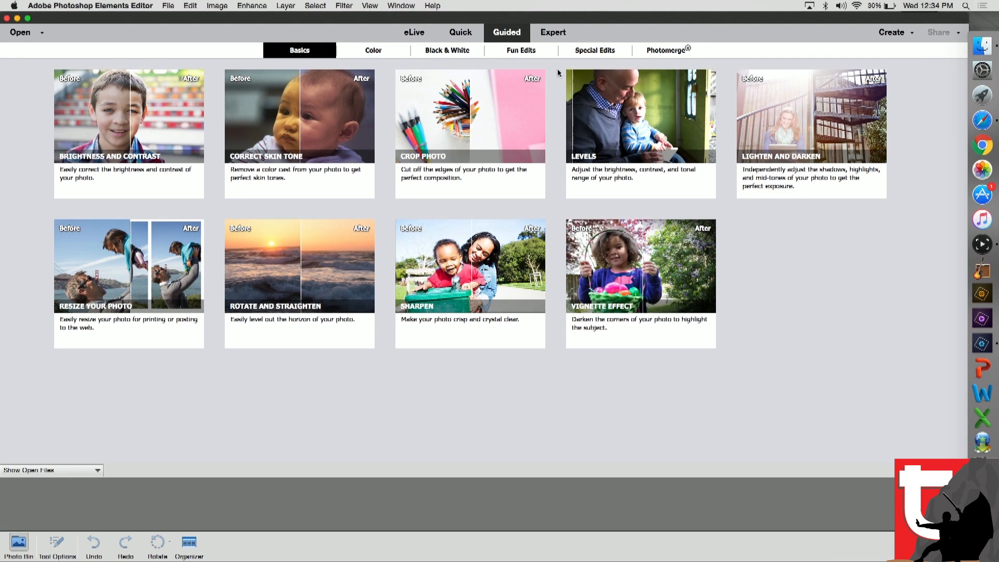
pyautogui.click(551, 34)
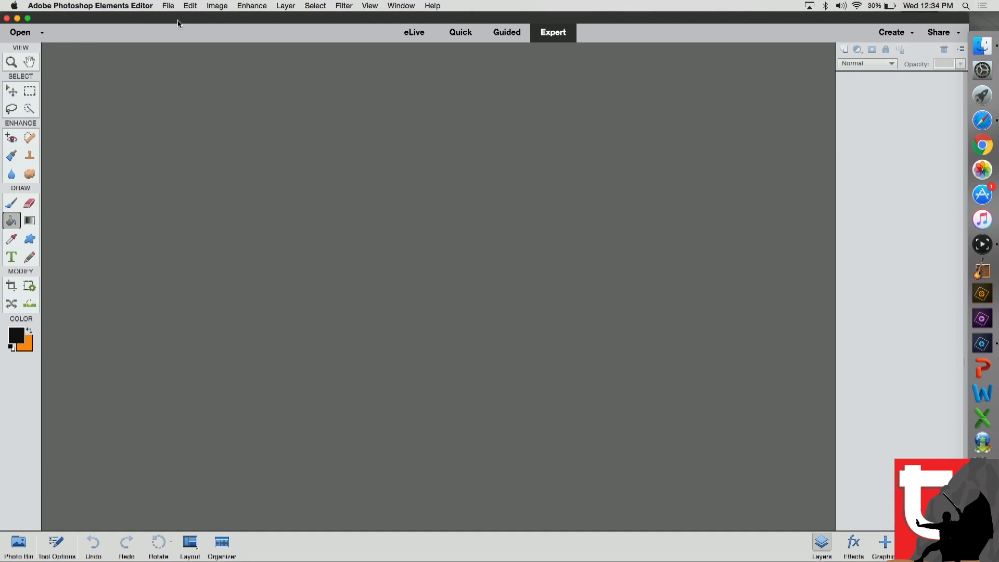
# - Create a blank transparent 1280 x 720 pixel file at 300 pixels/inch named "fhldkfhs"
pyautogui.click(169, 6)
pyautogui.moveTo(180, 18)
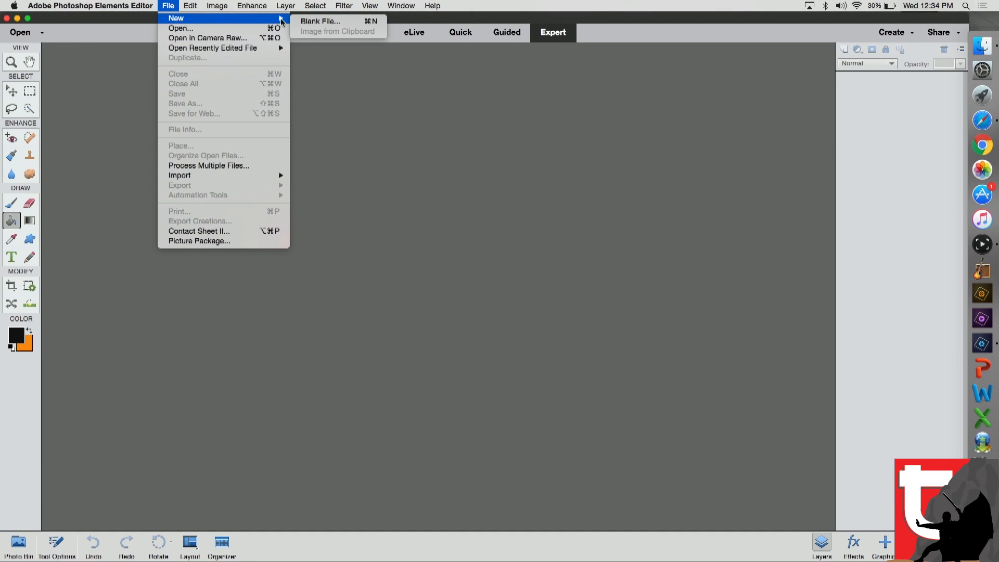
pyautogui.click(309, 21)
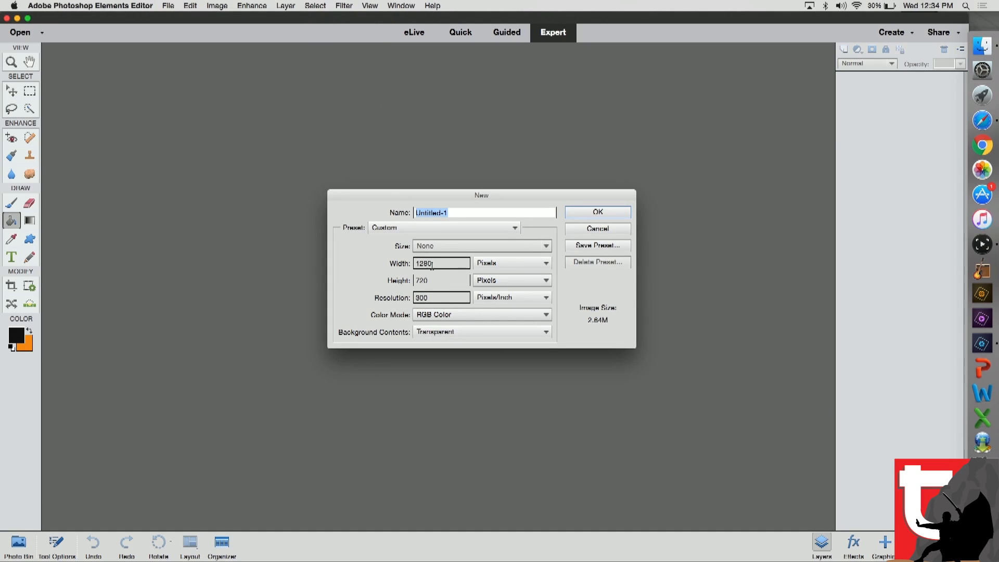
pyautogui.press('BackSpace')
pyautogui.write('fhldkfhx')
pyautogui.click(589, 213)
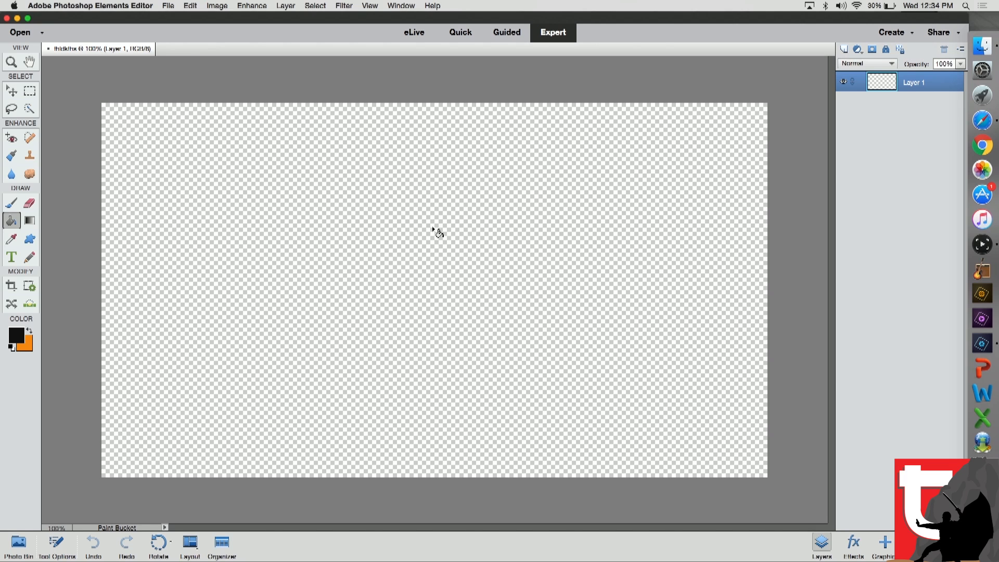
# - Open zombie head cod.bmp and copy its image into the fhldkfhs document as a new layer
pyautogui.click(12, 31)
pyautogui.click(355, 67)
pyautogui.scroll(-15, 550, 211)
pyautogui.scroll(-5, 596, 295)
pyautogui.doubleClick(510, 317)
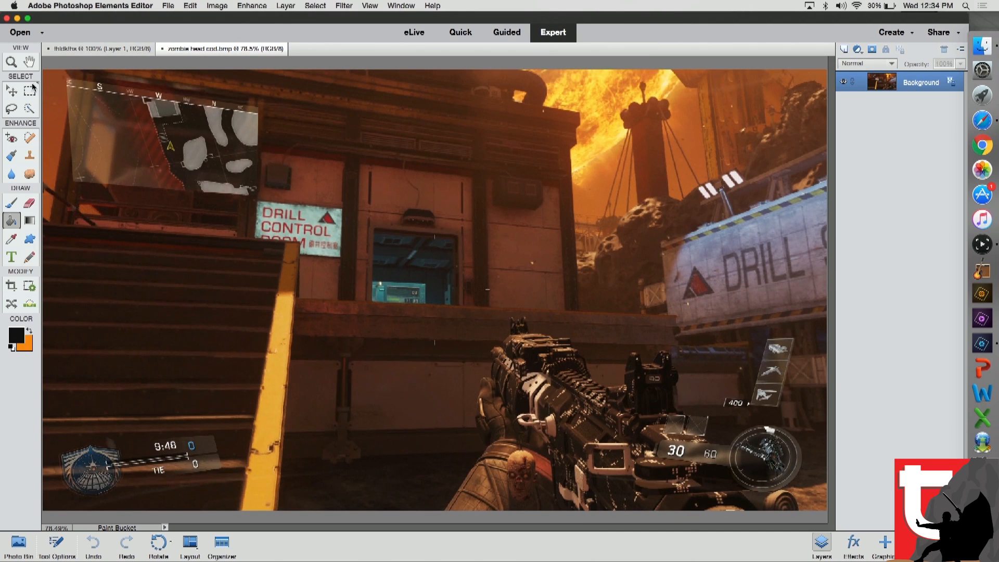
pyautogui.click(11, 91)
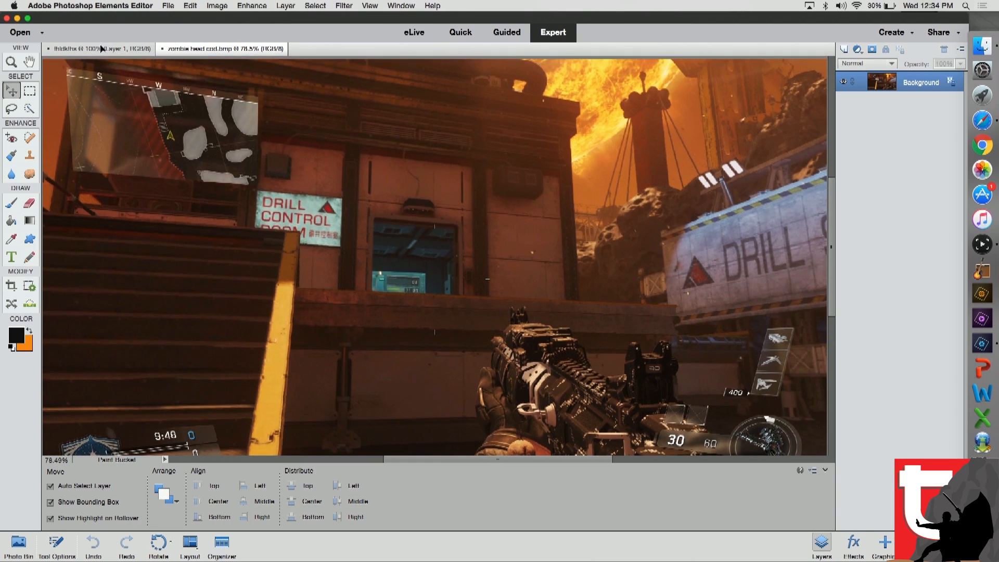
pyautogui.click(102, 49)
pyautogui.press('super+v')
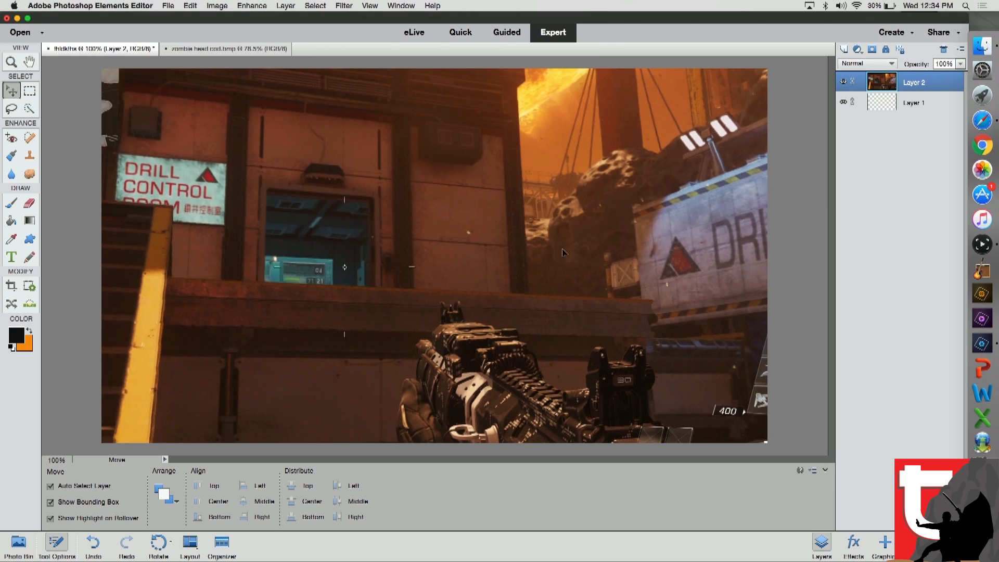
# - Scale the pasted game screenshot to 70% and move it so it covers the whole canvas
pyautogui.moveTo(451, 225); pyautogui.dragTo(415, 230)
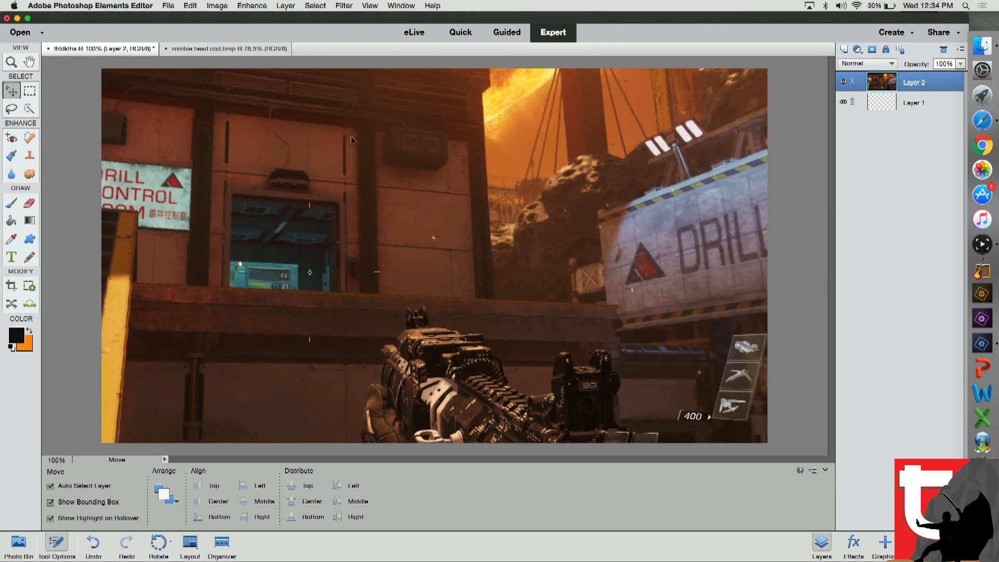
pyautogui.click(215, 6)
pyautogui.moveTo(240, 29)
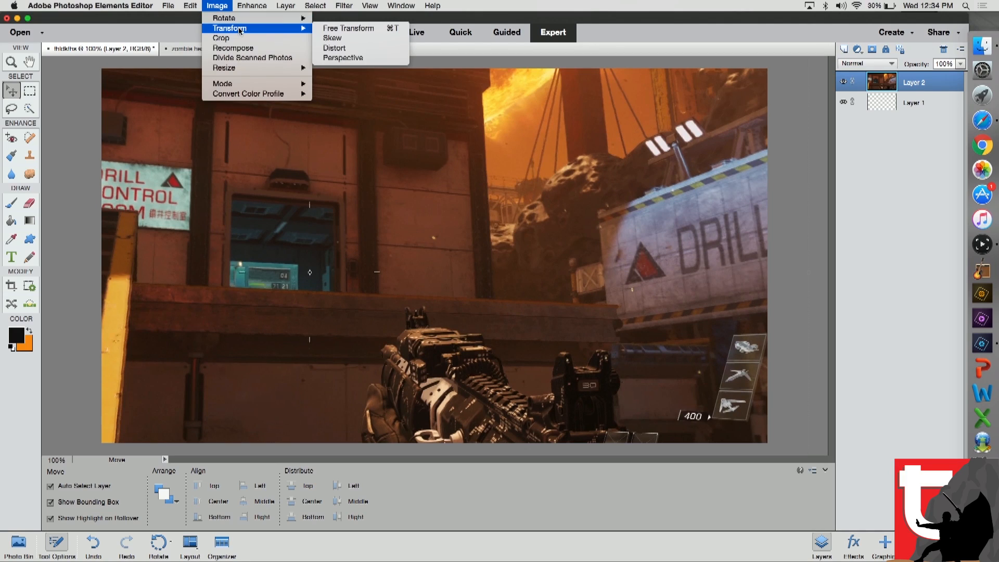
pyautogui.click(333, 39)
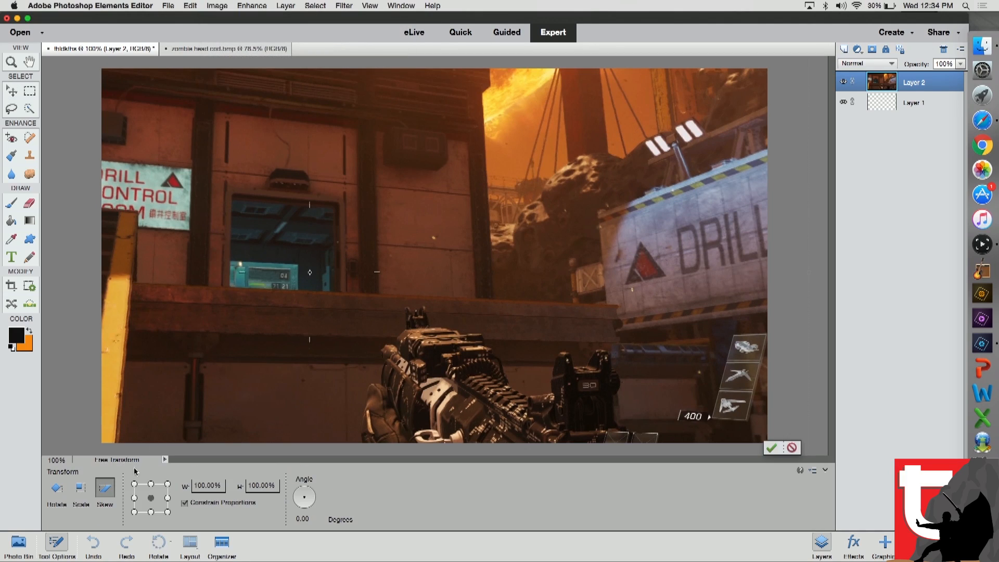
pyautogui.click(214, 485)
pyautogui.press('BackSpace')
pyautogui.write('70')
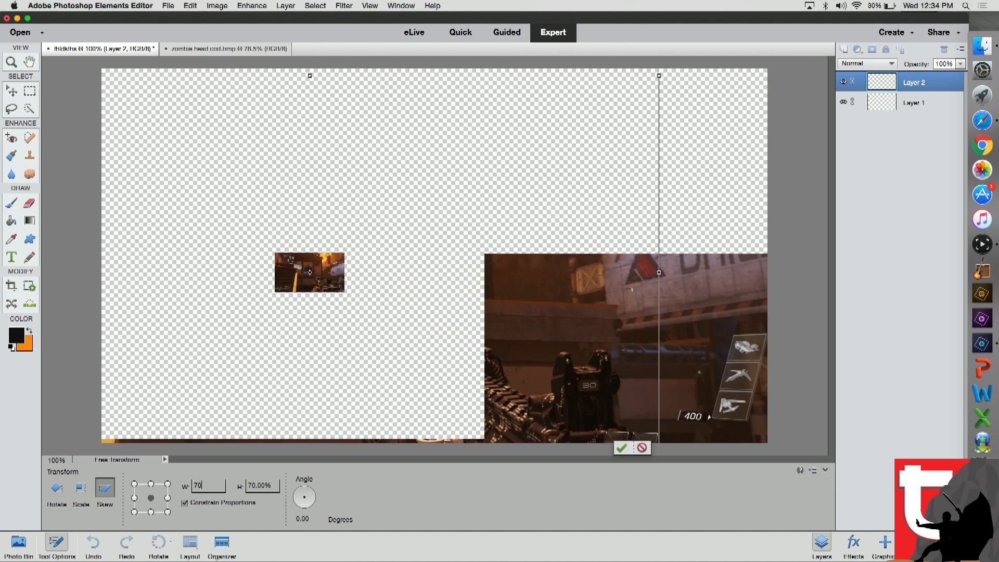
pyautogui.moveTo(368, 247); pyautogui.dragTo(498, 294)
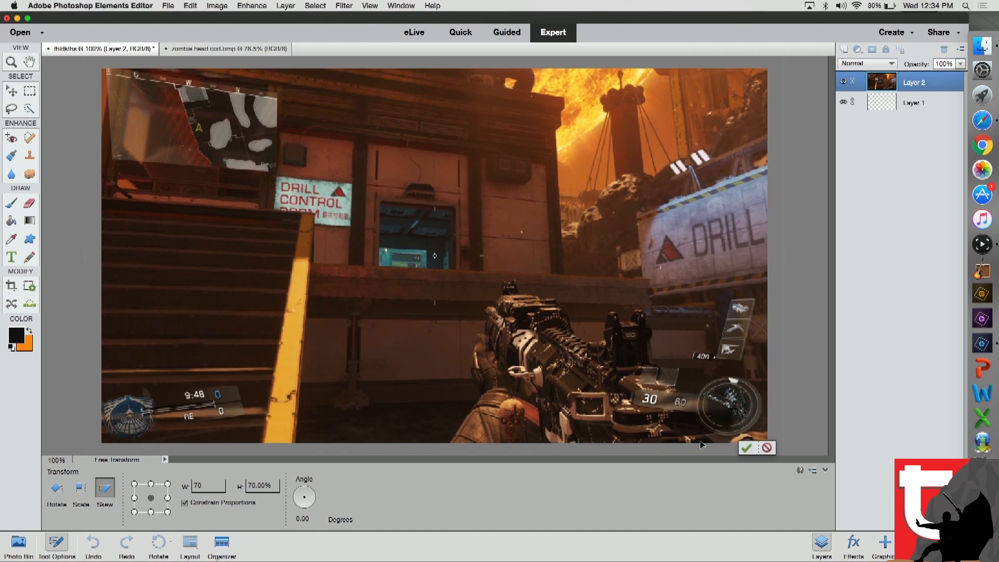
pyautogui.click(747, 449)
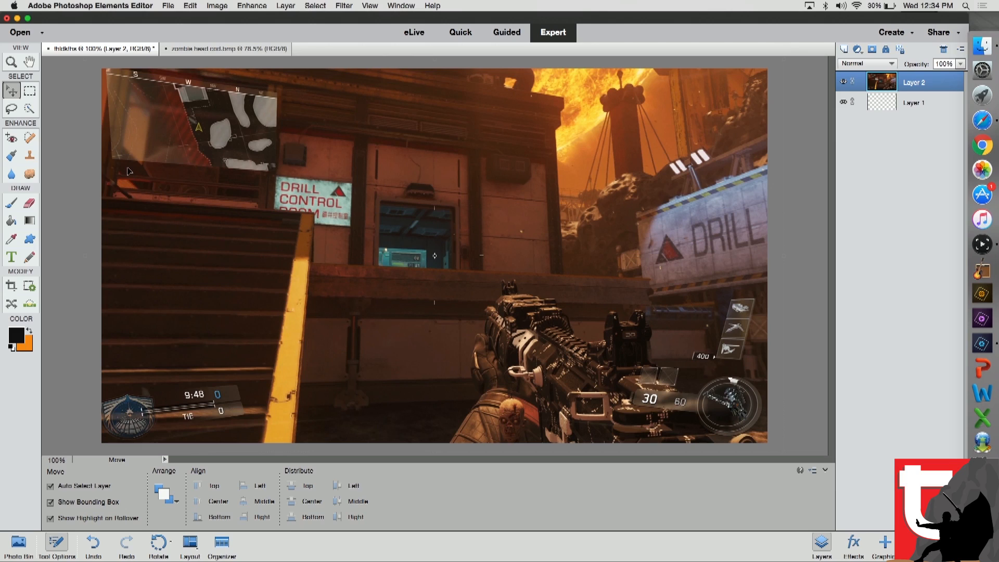
# - Set the foreground colour to bright red and circle the zombie head on the player's glove with a 13 px brush
pyautogui.click(12, 203)
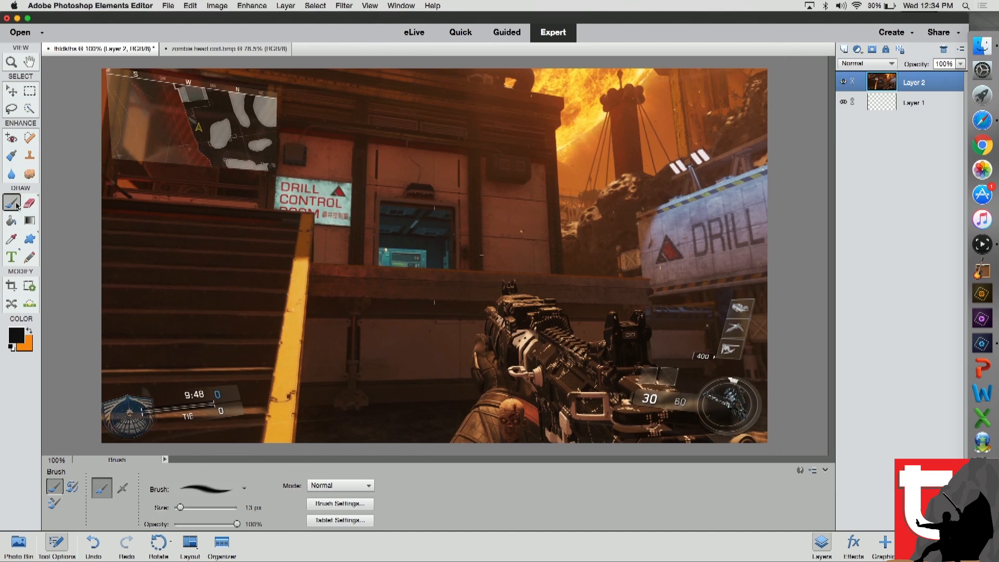
pyautogui.click(17, 341)
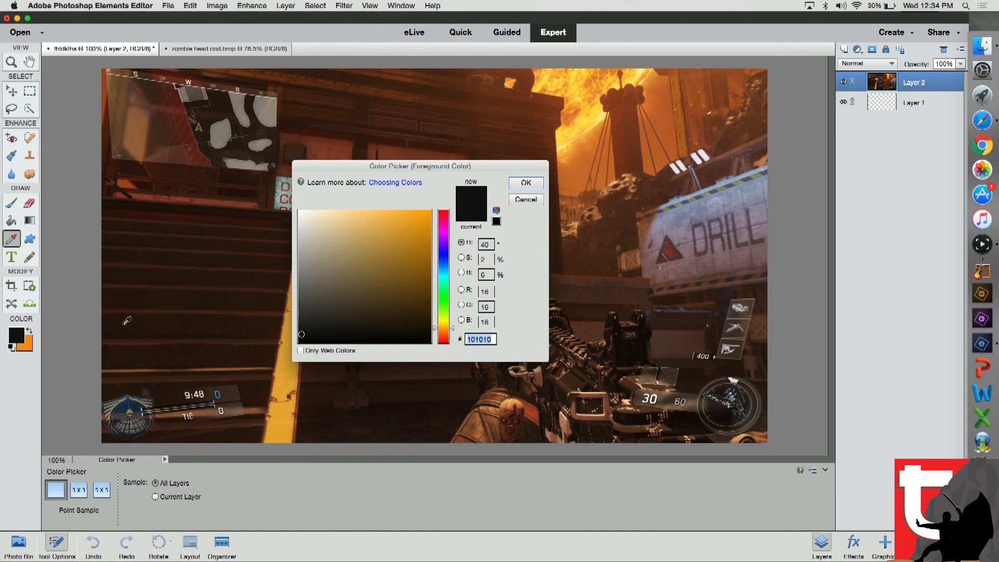
pyautogui.click(443, 215)
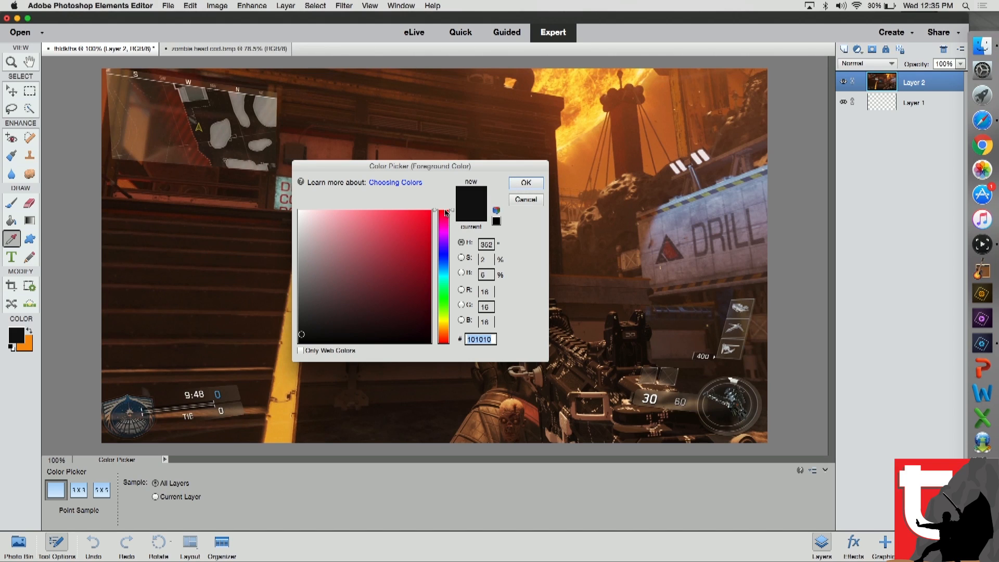
pyautogui.click(426, 215)
pyautogui.click(526, 182)
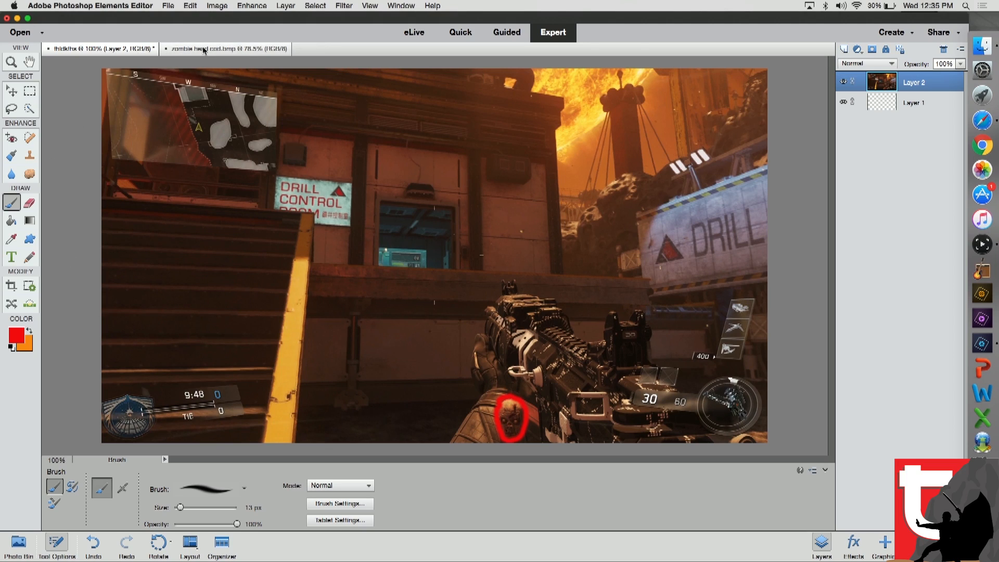
# - Close zombie head cod.bmp and open red arrow.png from all files
pyautogui.click(166, 49)
pyautogui.click(166, 49)
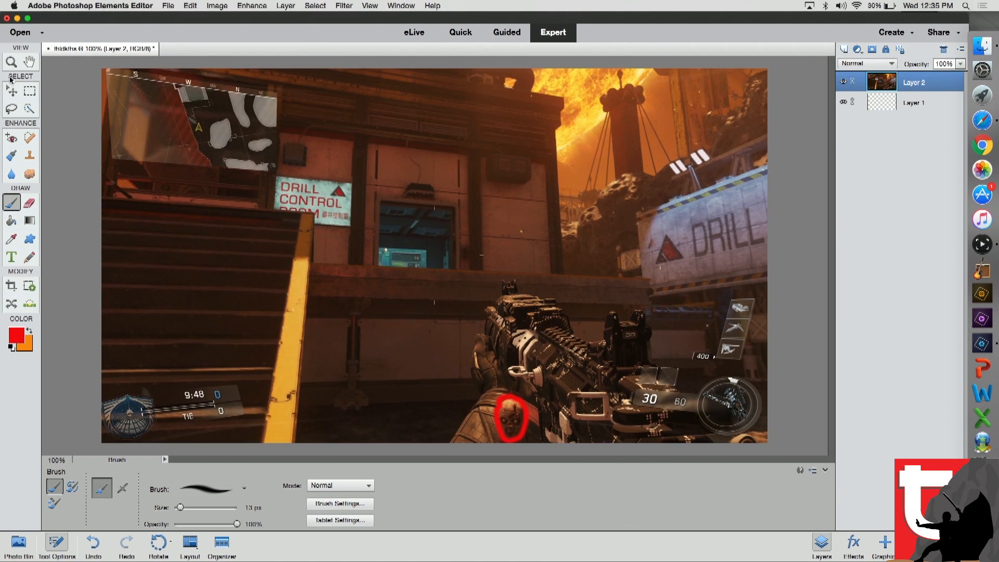
pyautogui.click(21, 32)
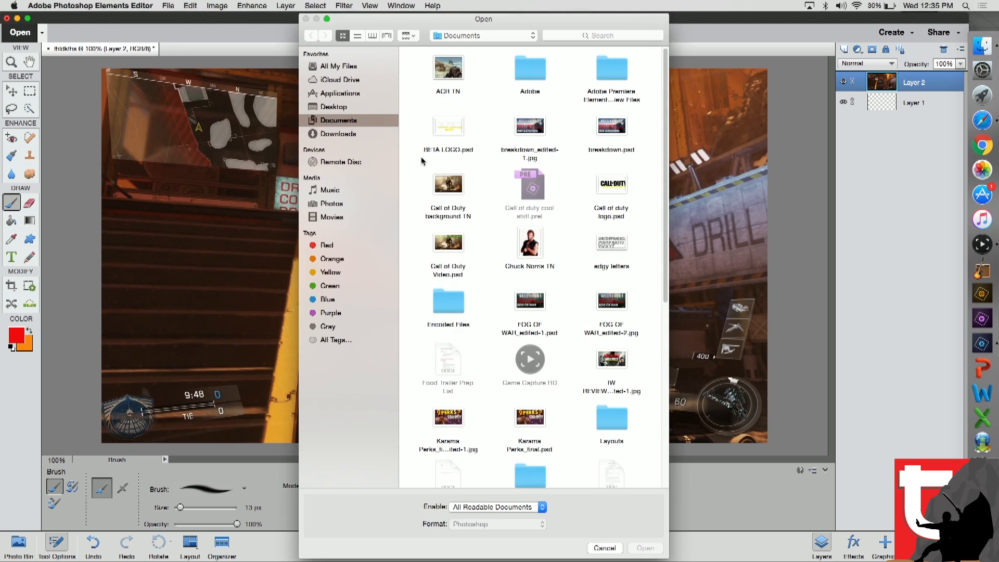
pyautogui.click(343, 66)
pyautogui.scroll(-15, 551, 344)
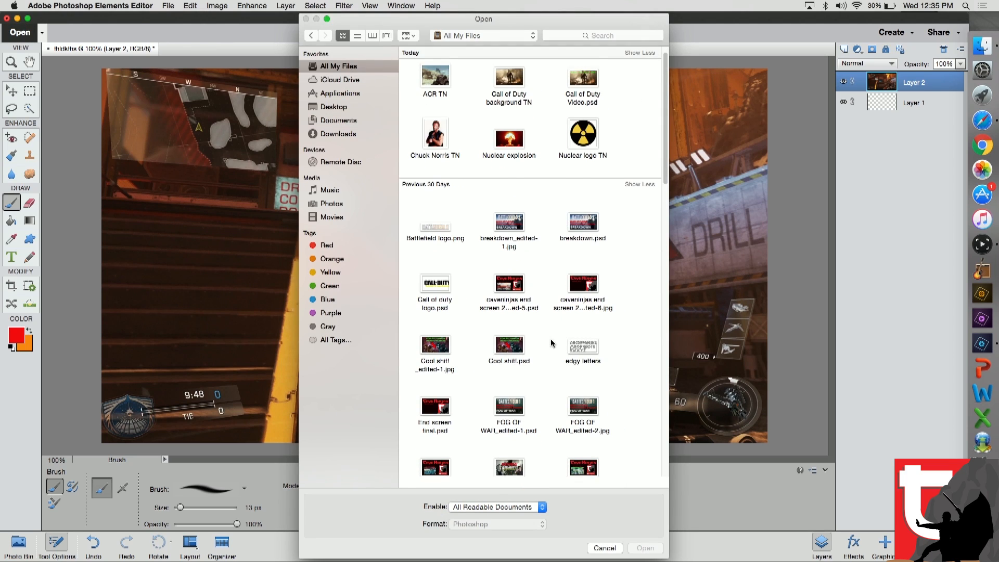
pyautogui.scroll(-10, 572, 370)
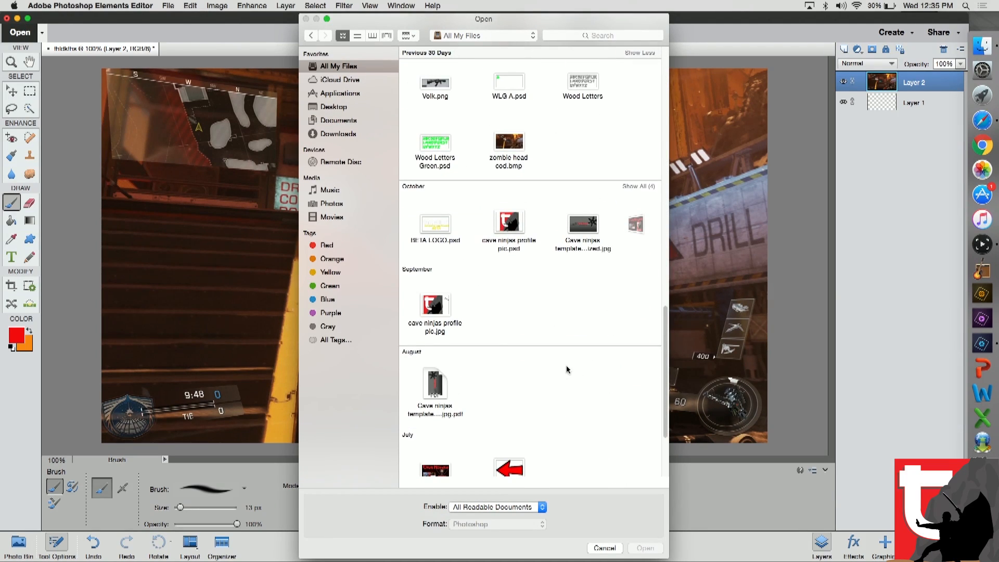
pyautogui.doubleClick(509, 354)
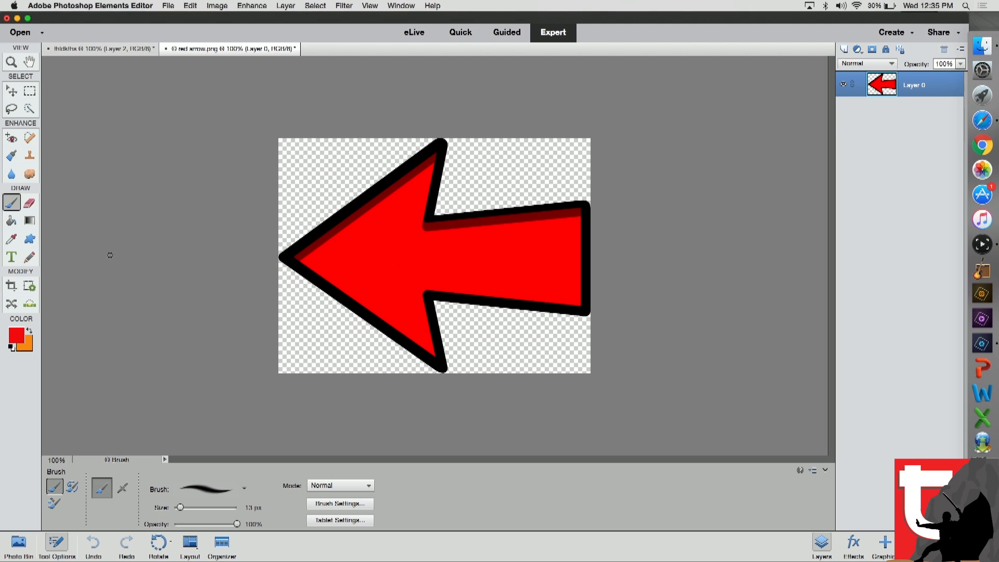
# - Set the foreground colour to green 0bf54d and fill the arrow's body, outline and shading with it using the Paint Bucket
pyautogui.click(10, 222)
pyautogui.click(17, 341)
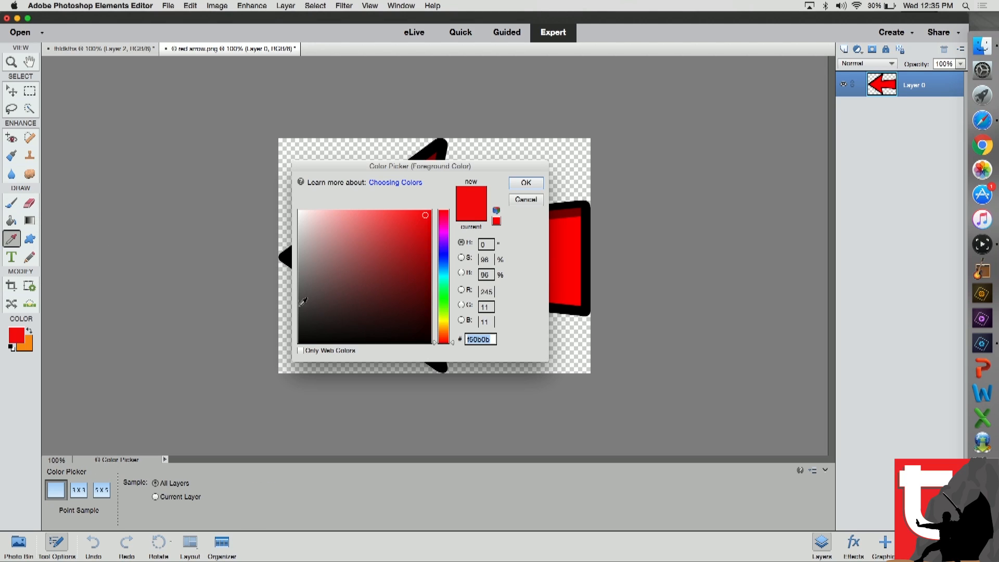
pyautogui.click(444, 291)
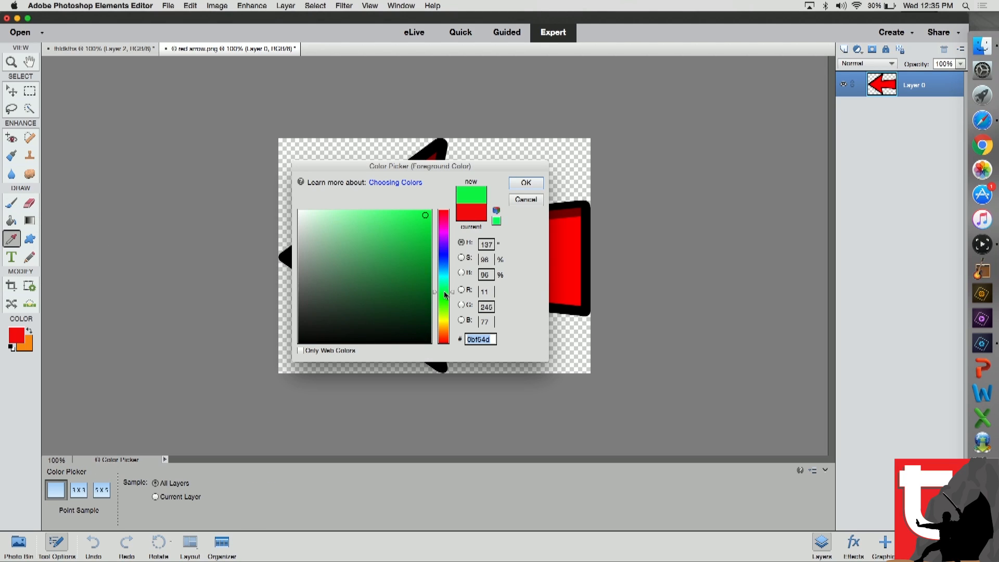
pyautogui.click(526, 182)
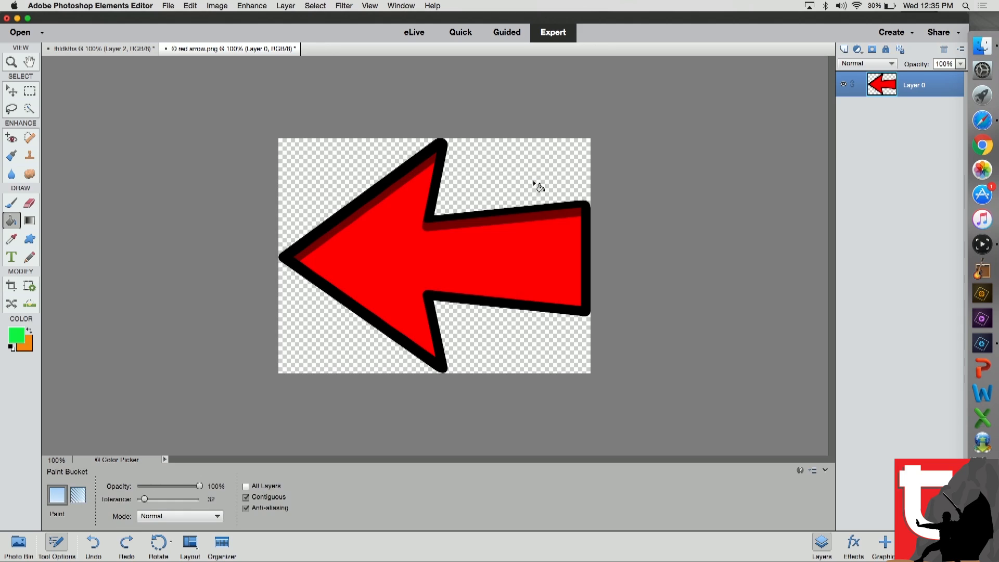
pyautogui.click(440, 224)
pyautogui.click(445, 219)
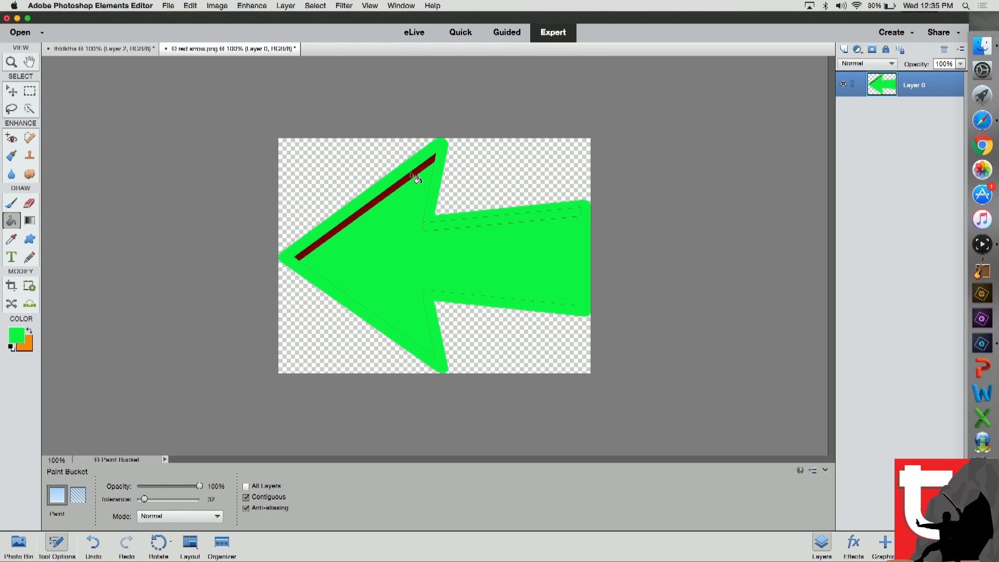
pyautogui.click(417, 173)
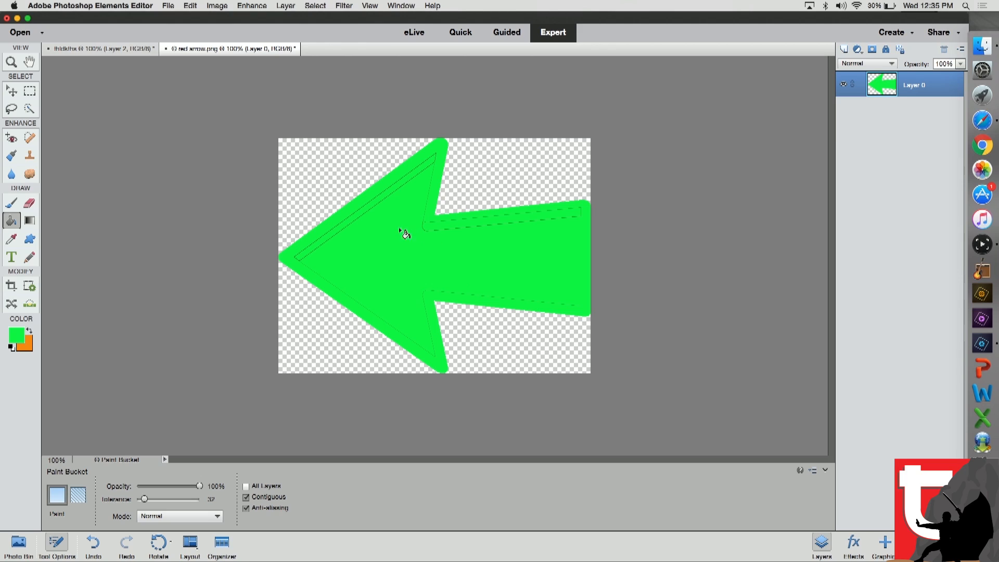
# - Bring the green arrow into the screenshot thumbnail document and scale it down to about 34.6%
pyautogui.click(13, 91)
pyautogui.moveTo(353, 264); pyautogui.dragTo(308, 225)
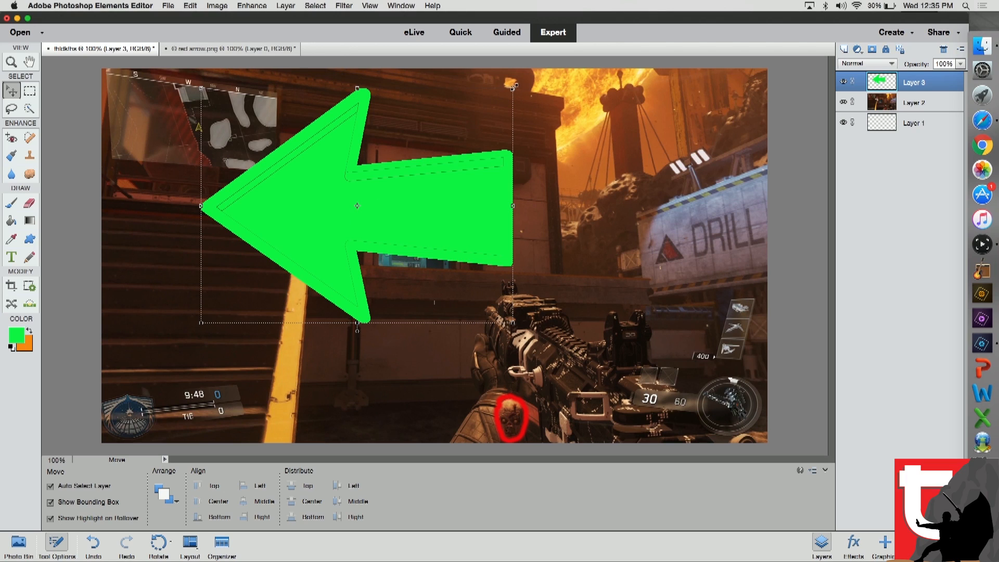
pyautogui.moveTo(514, 87); pyautogui.dragTo(264, 183)
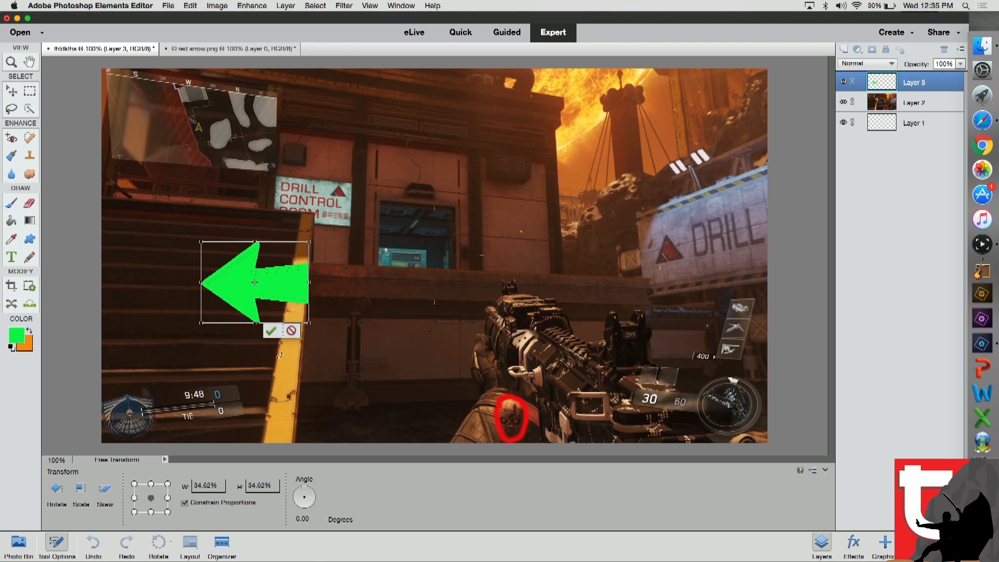
pyautogui.click(270, 330)
# - Rotate the arrow to about -135°, enlarge it to about 216% and place it pointing down toward the red circle
pyautogui.moveTo(318, 238); pyautogui.dragTo(161, 279)
pyautogui.moveTo(249, 269); pyautogui.dragTo(383, 332)
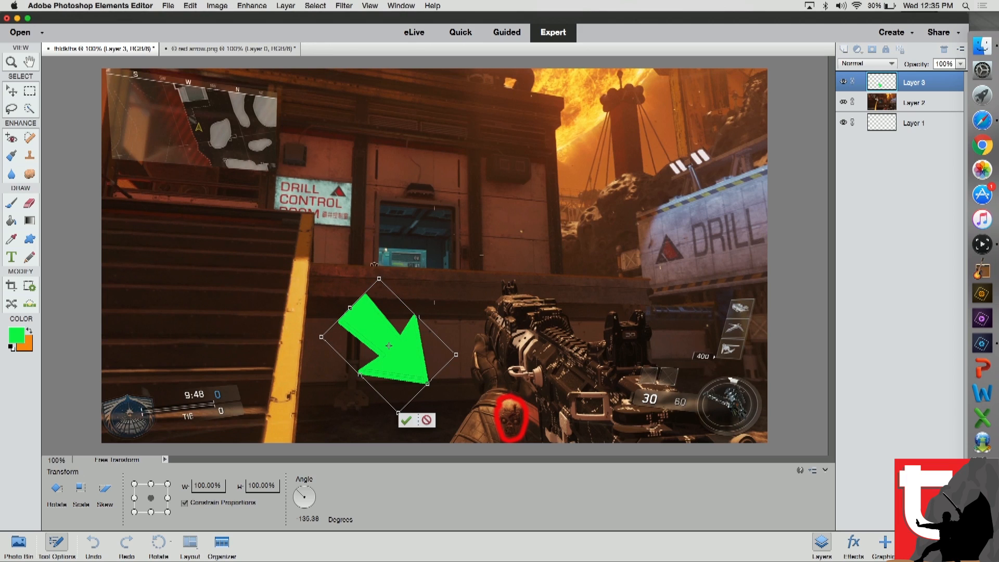
pyautogui.moveTo(381, 279); pyautogui.dragTo(324, 128)
pyautogui.moveTo(359, 247); pyautogui.dragTo(350, 289)
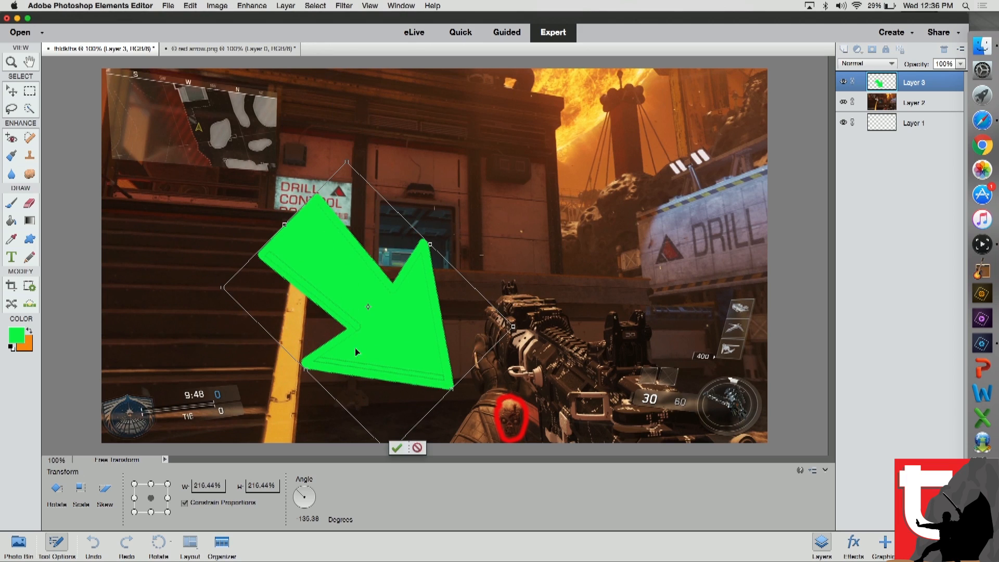
pyautogui.click(397, 448)
pyautogui.click(321, 148)
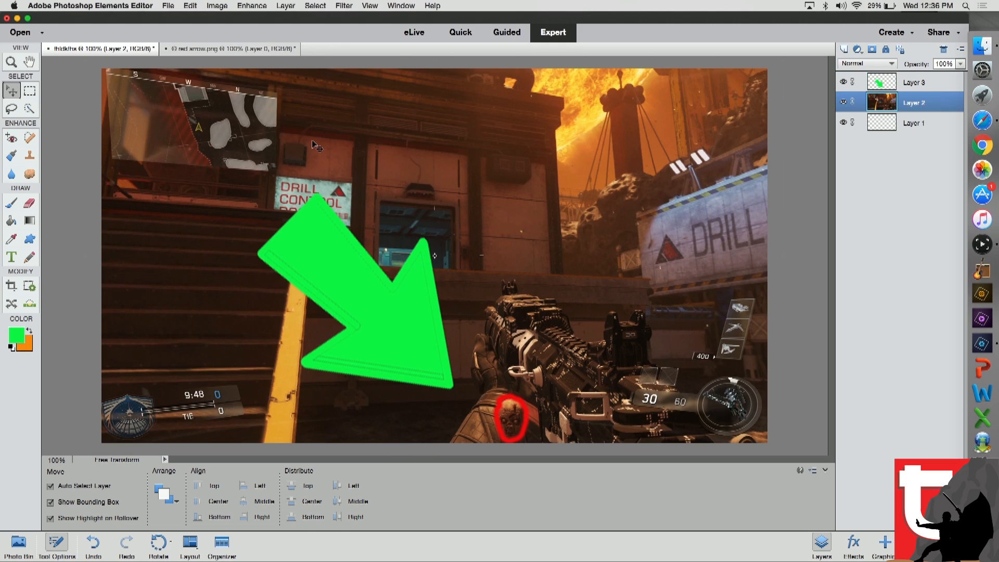
# - Start a horizontal text line near the top of the screenshot in magenta at 14 pt
pyautogui.click(11, 260)
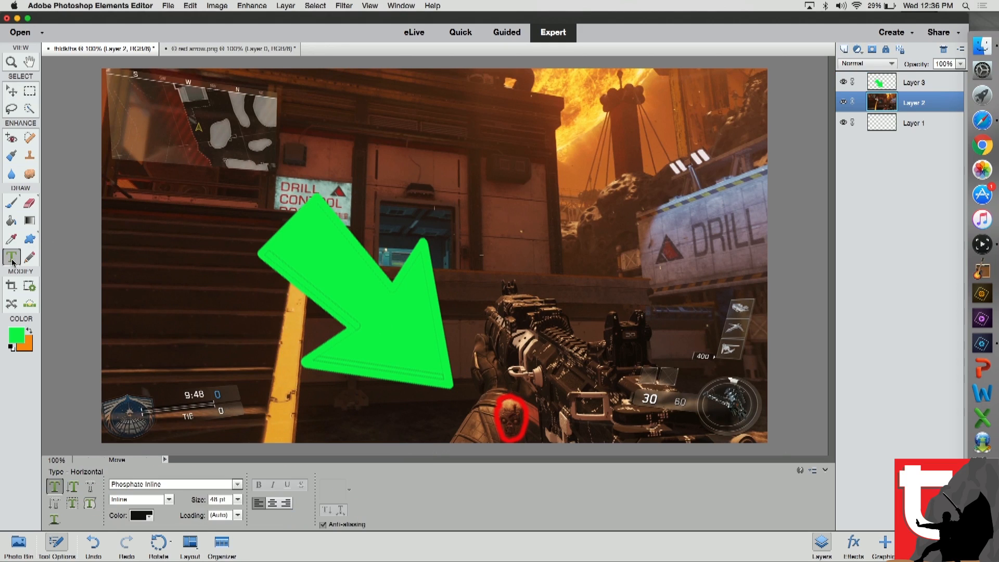
pyautogui.click(294, 112)
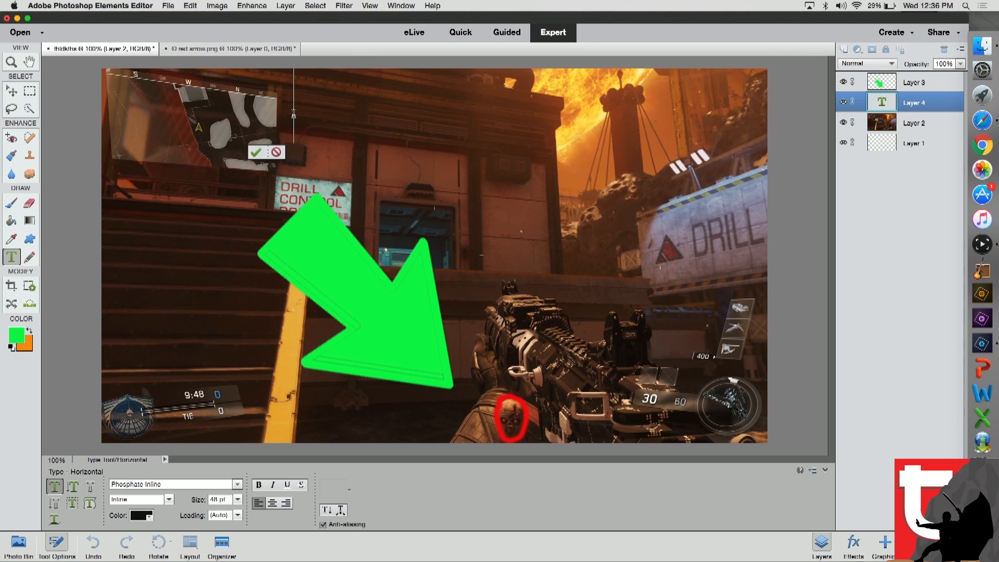
pyautogui.click(145, 521)
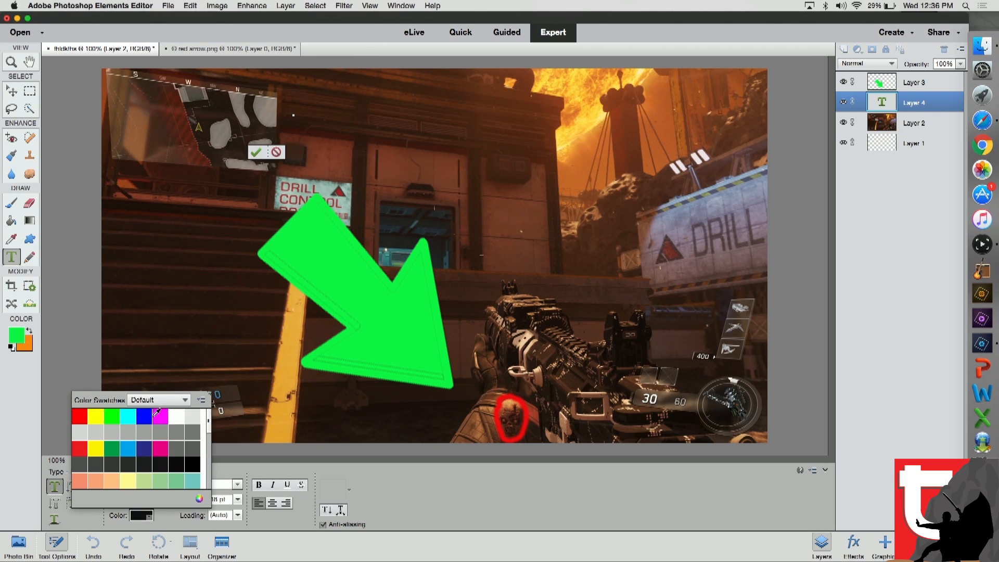
pyautogui.click(159, 415)
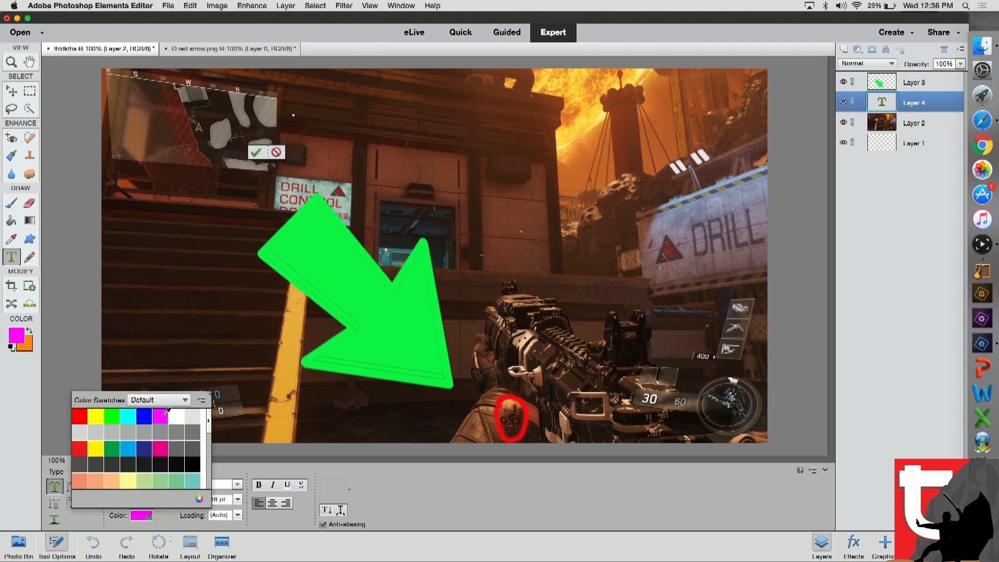
pyautogui.click(266, 468)
pyautogui.click(238, 500)
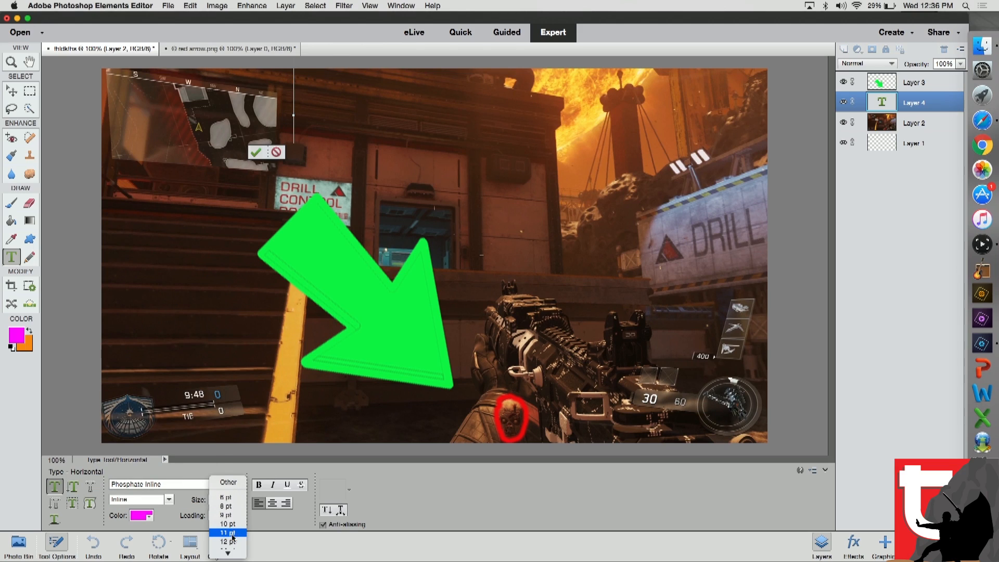
pyautogui.click(233, 536)
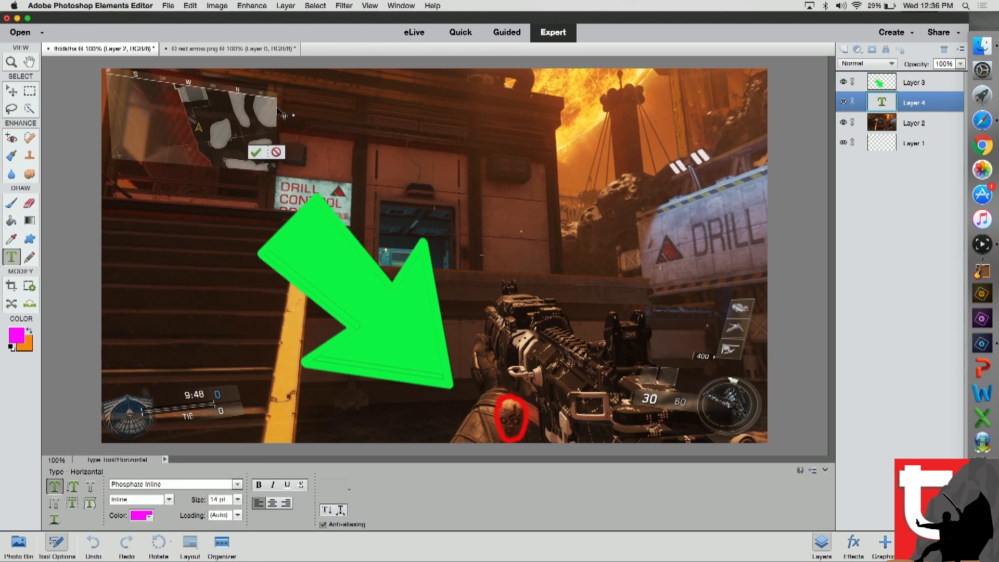
# - Enter the title text "EPIC DOPE SHIT IN CALL OF DUT!!" and commit it
pyautogui.write('EPI')
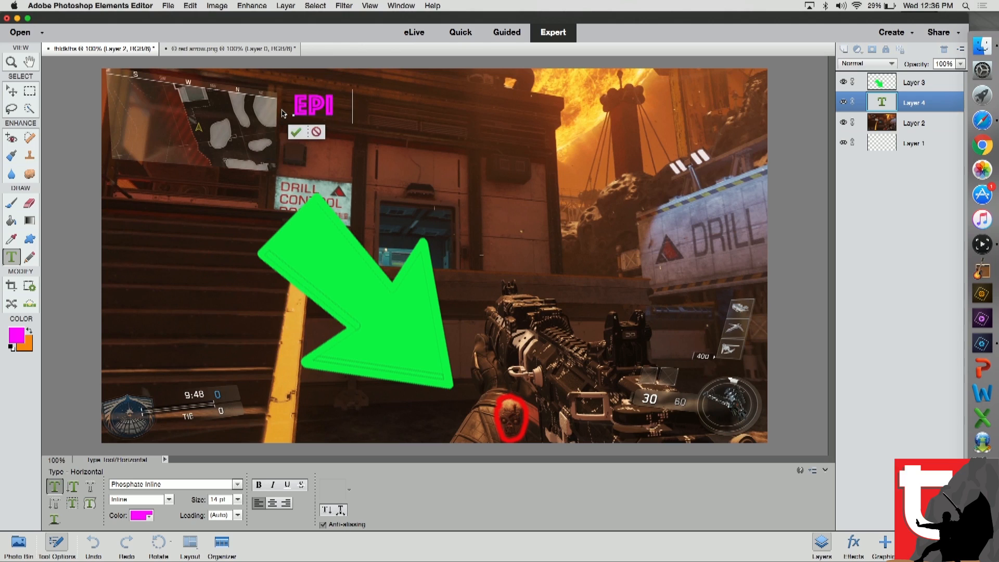
pyautogui.write('C DOPE SHI')
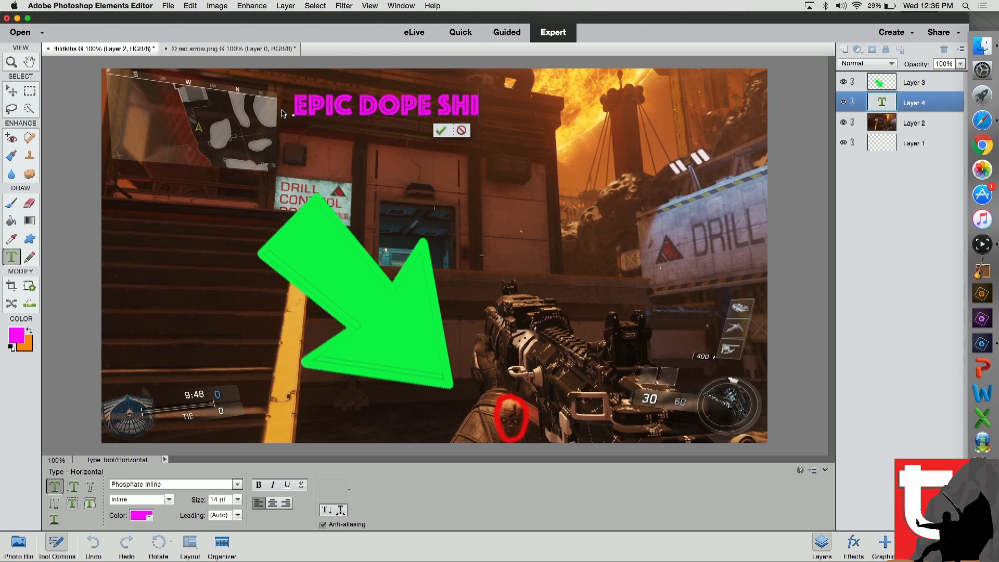
pyautogui.write('T IN CALL OF')
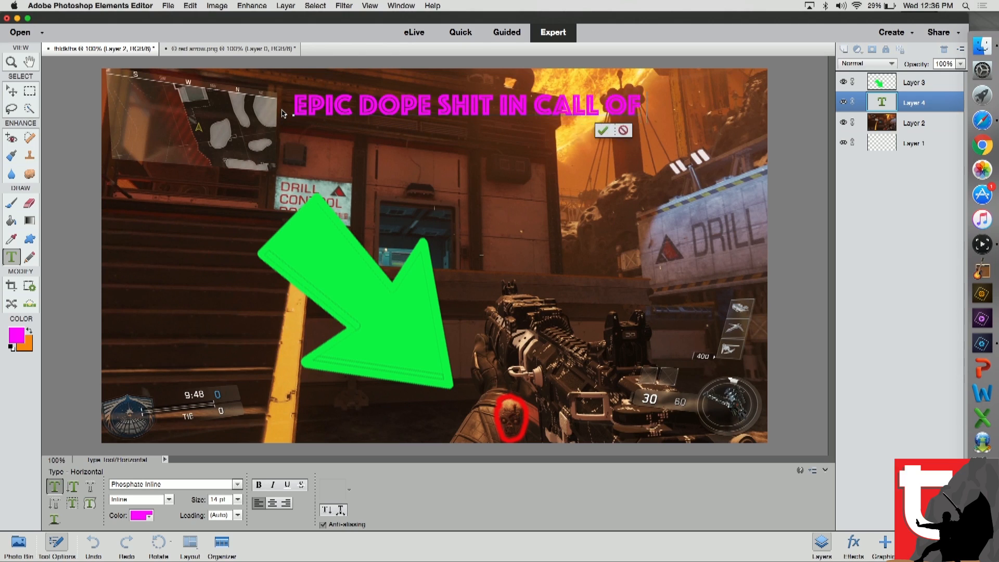
pyautogui.write(' DUT!!')
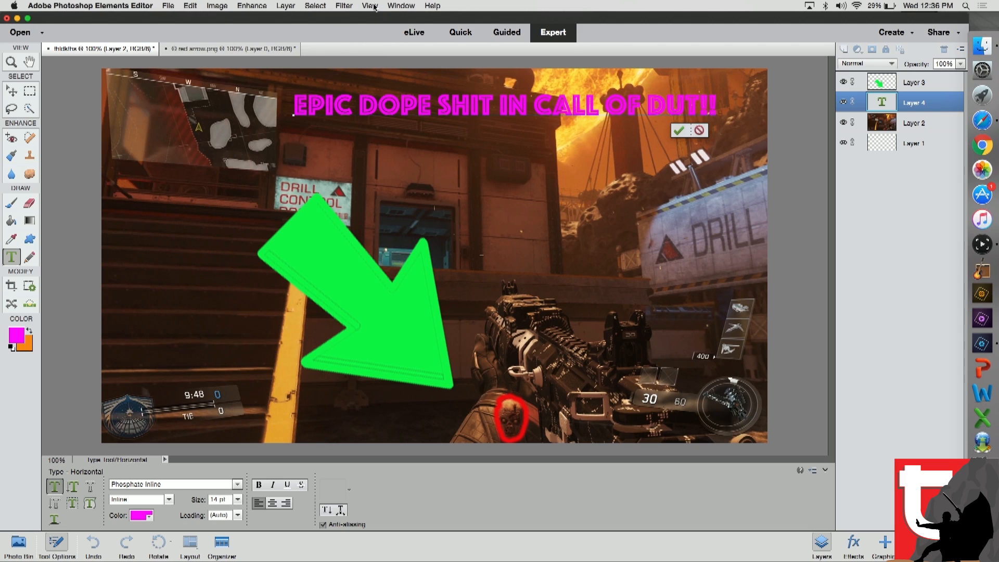
pyautogui.click(679, 130)
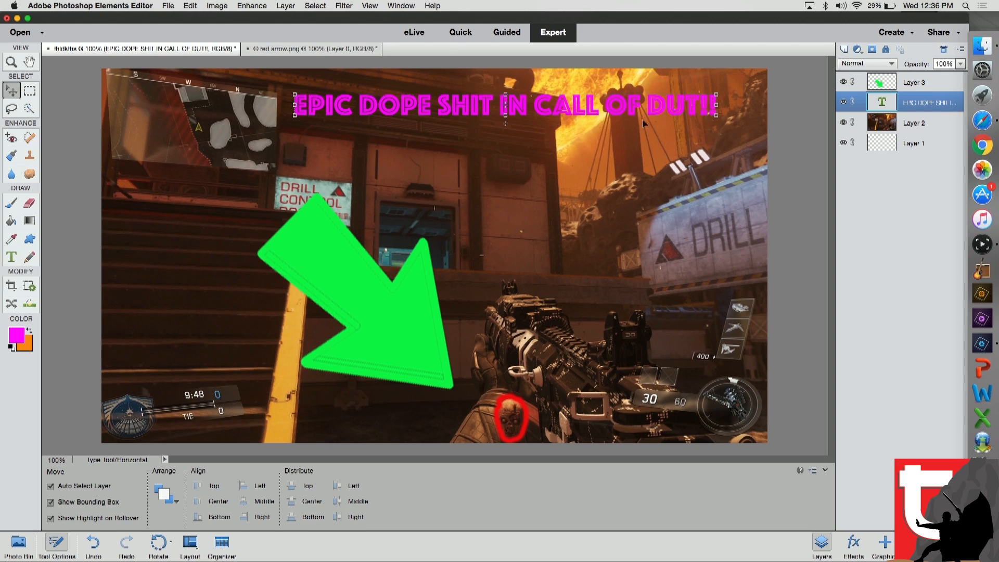
# - Set the whole title to 30 pt and move it to the left edge of the canvas
pyautogui.tripleClick(450, 100)
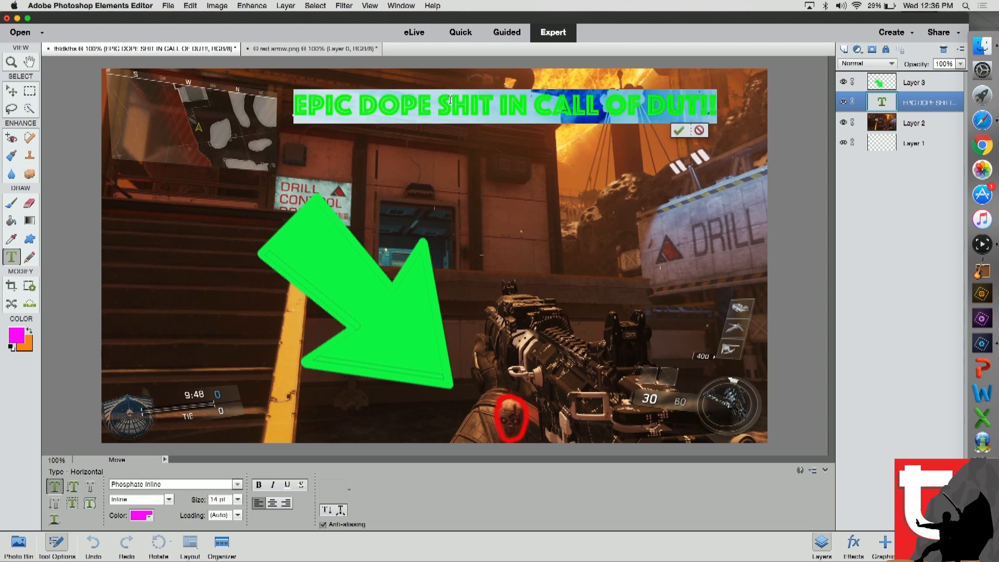
pyautogui.click(238, 500)
pyautogui.click(229, 541)
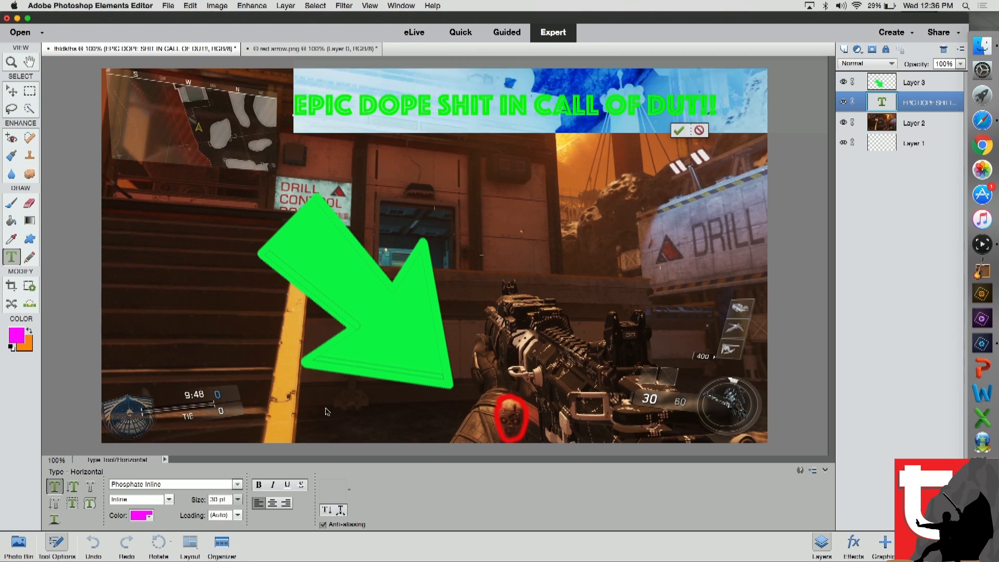
pyautogui.click(737, 139)
pyautogui.moveTo(679, 114); pyautogui.dragTo(491, 122)
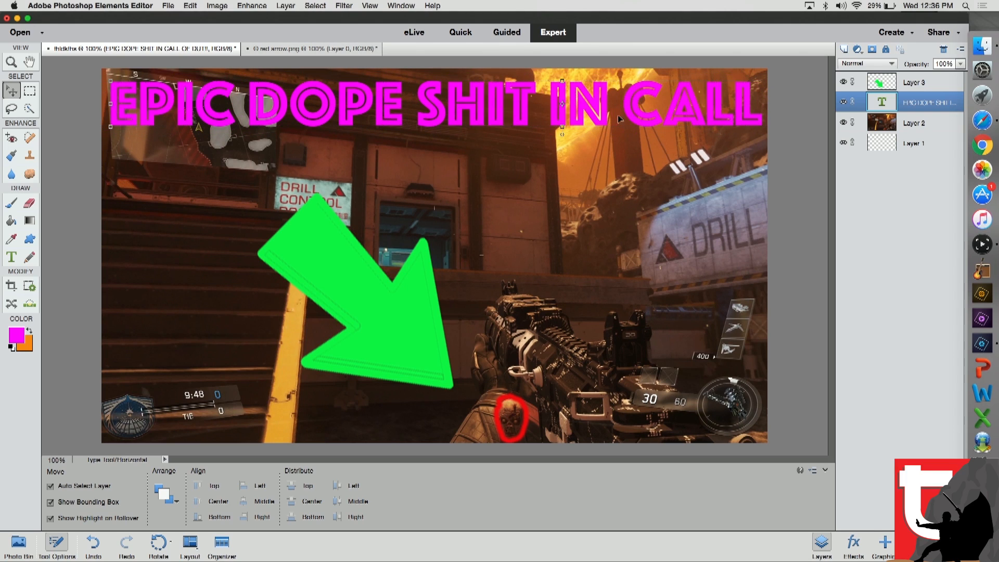
# - Break the title into two lines before "CALL" and center the text block at the top of the canvas
pyautogui.doubleClick(622, 96)
pyautogui.click(622, 96)
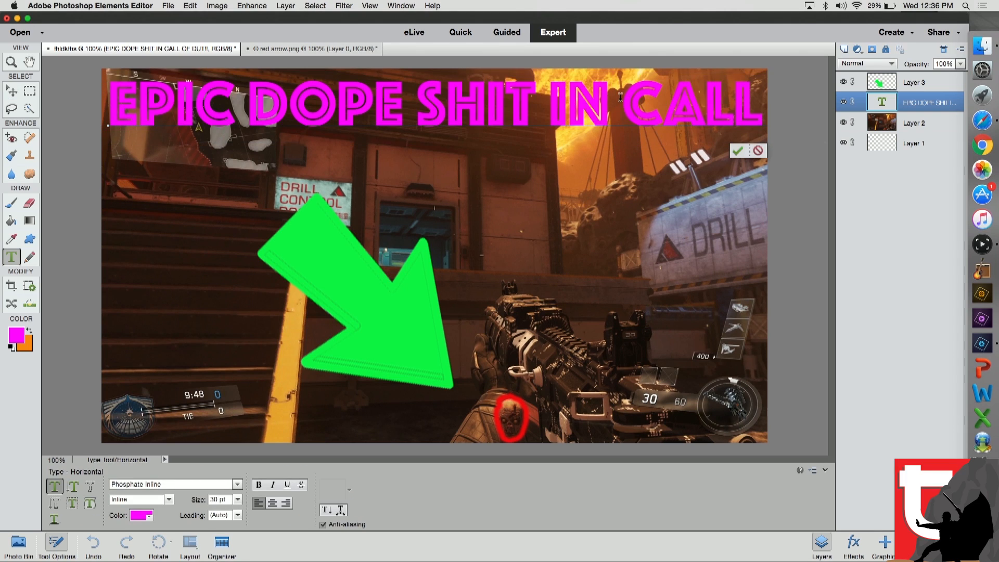
pyautogui.press('Return')
pyautogui.moveTo(448, 104); pyautogui.dragTo(536, 104)
pyautogui.click(585, 229)
pyautogui.moveTo(472, 113); pyautogui.dragTo(569, 107)
# - Move the green arrow slightly down and rotate it by about -16° so it points at the red circle
pyautogui.moveTo(380, 307); pyautogui.dragTo(366, 333)
pyautogui.moveTo(239, 212); pyautogui.dragTo(192, 232)
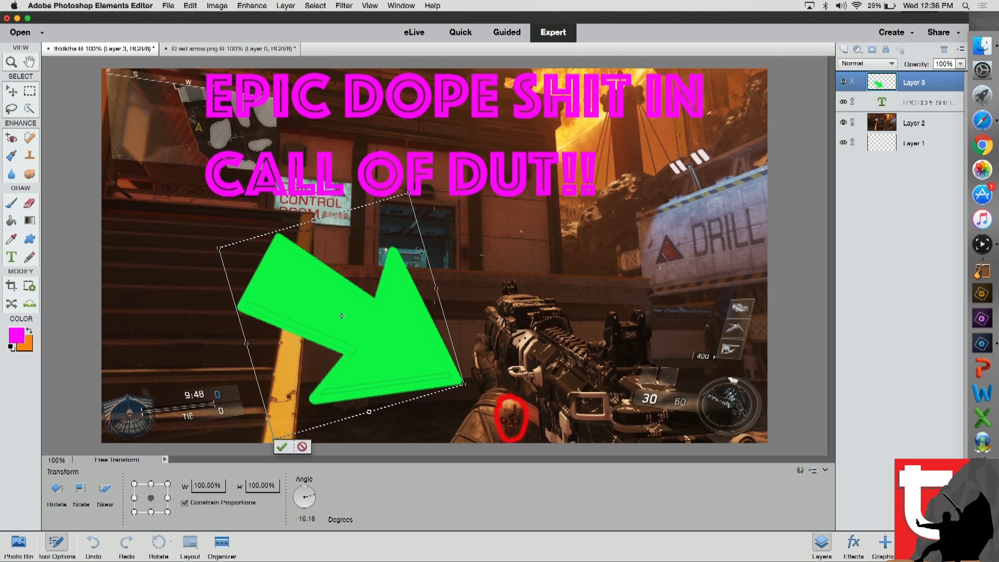
pyautogui.click(282, 447)
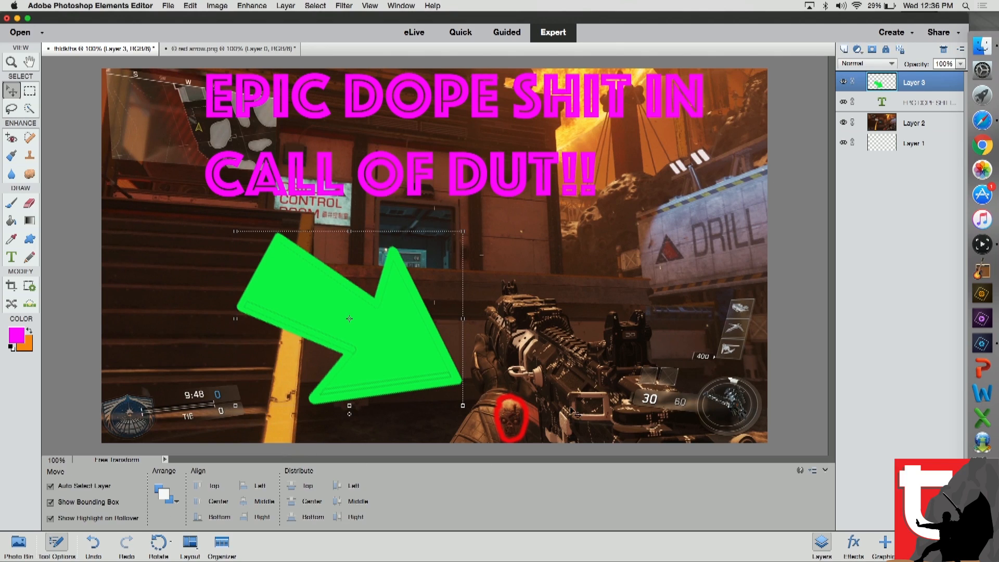
pyautogui.click(790, 252)
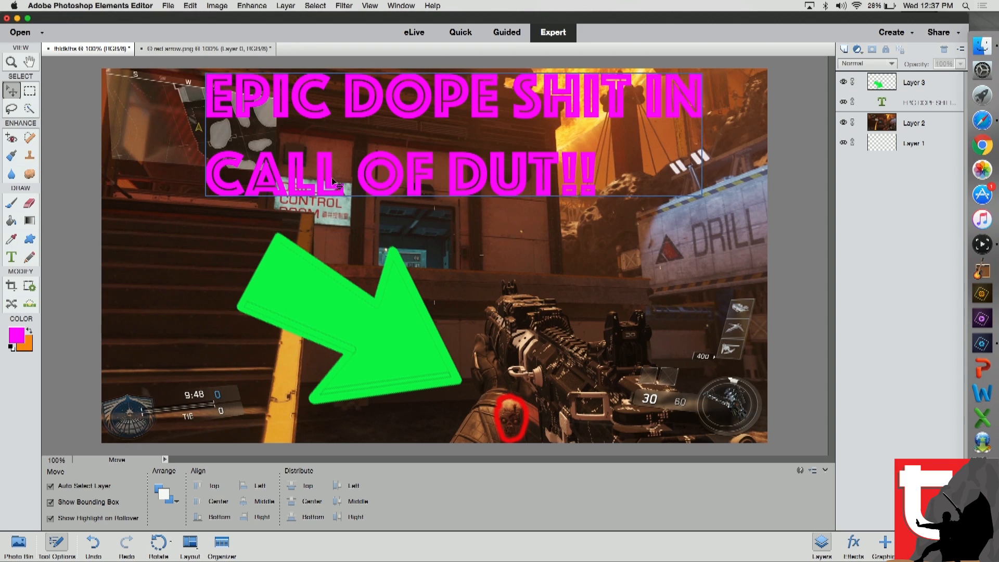
# - Save the thumbnail as the layered Photoshop file fhldkfhs.psd in Downloads
pyautogui.click(168, 6)
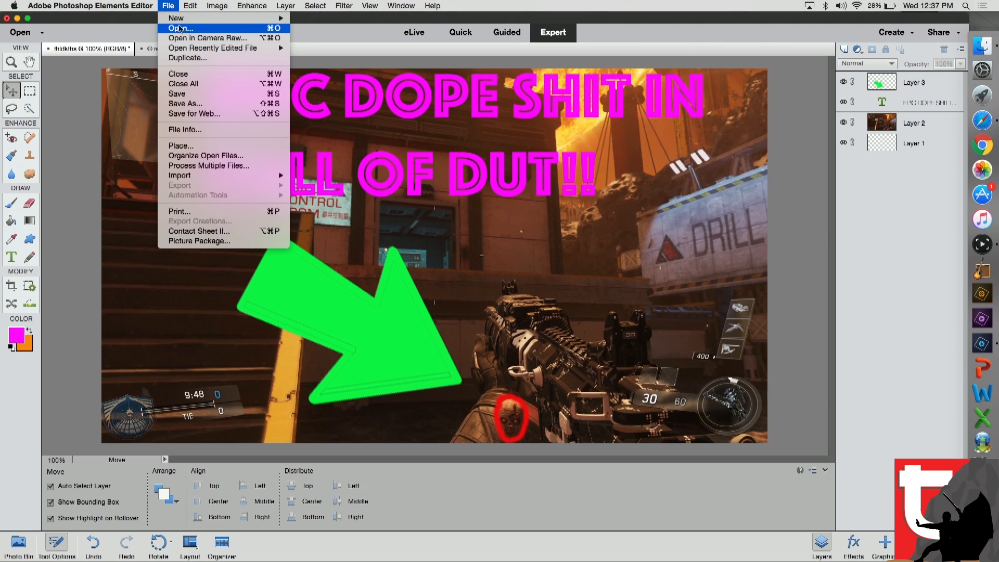
pyautogui.click(206, 108)
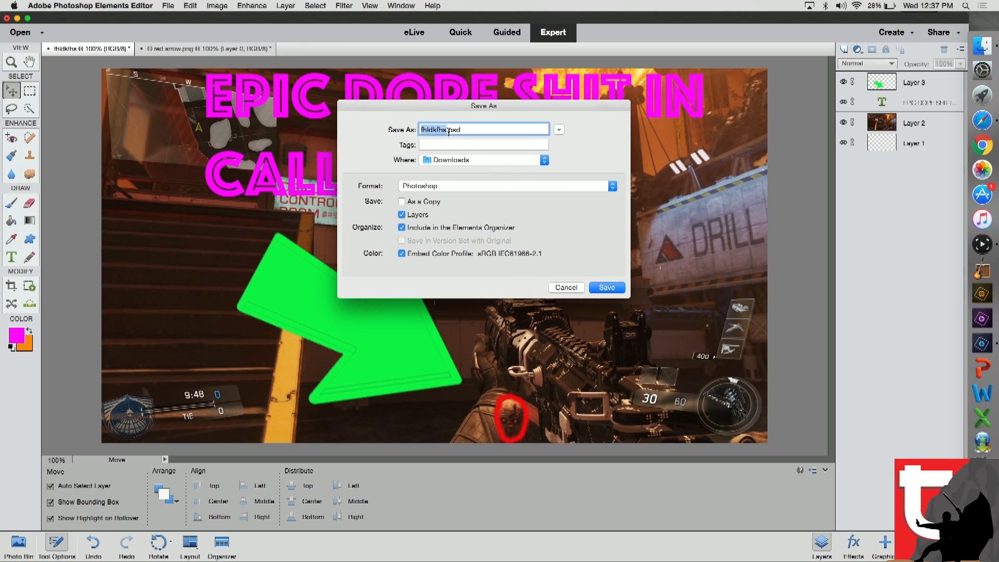
pyautogui.click(458, 130)
pyautogui.click(607, 288)
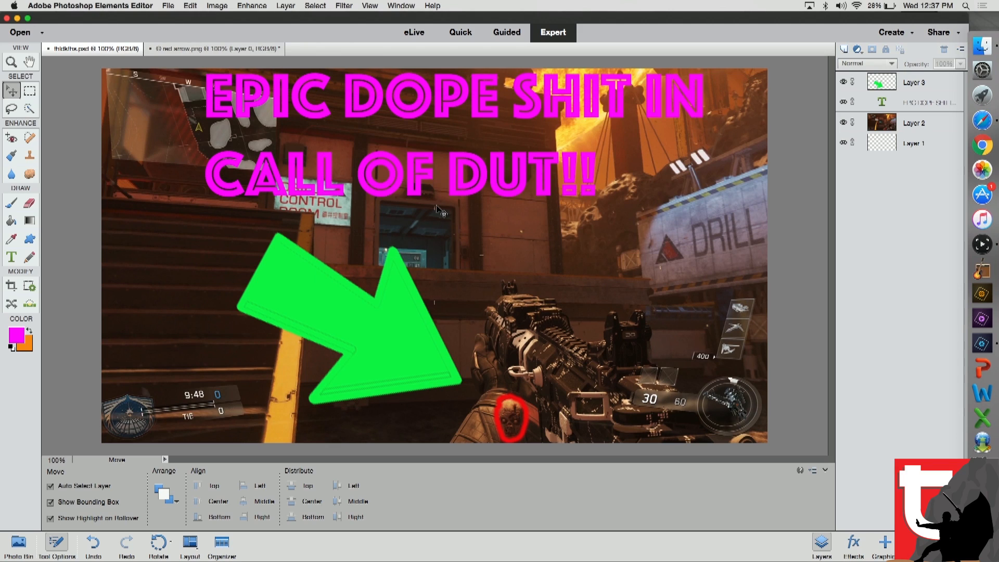
# - Save a JPEG copy as fhldkfhs_edited-1.jpg in Downloads with Maximum quality 12 and Baseline ("Standard") format
pyautogui.click(168, 6)
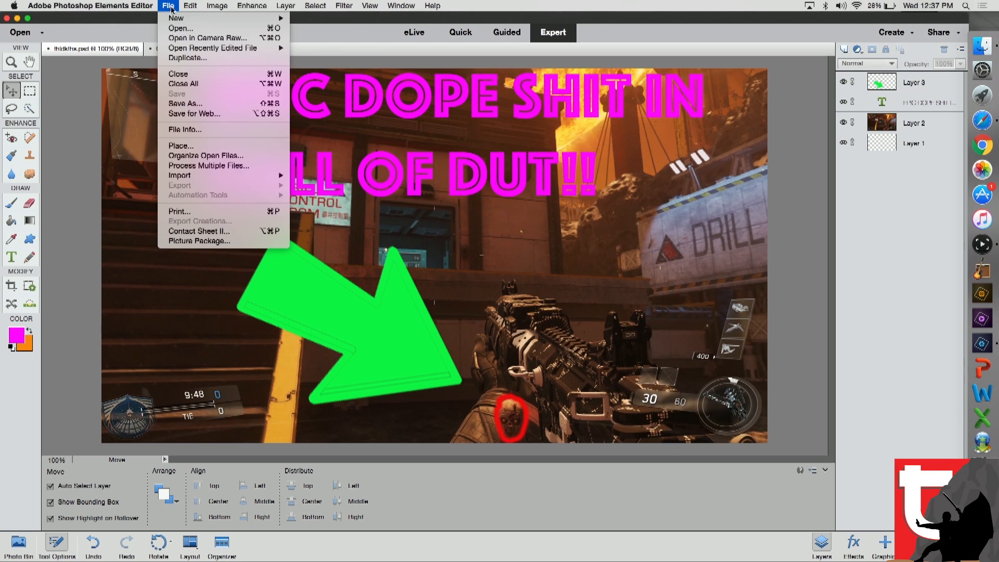
pyautogui.click(230, 110)
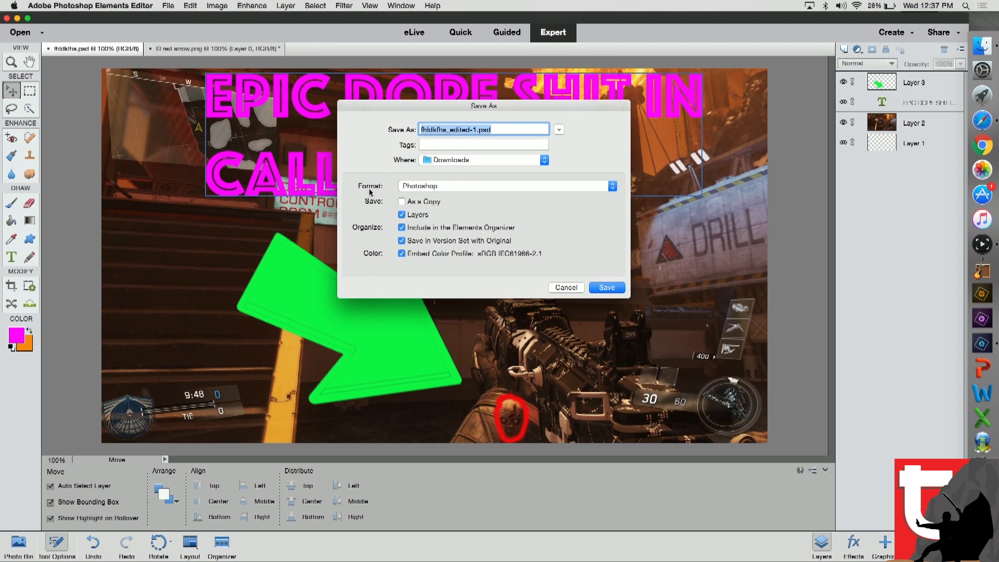
pyautogui.click(597, 187)
pyautogui.click(594, 224)
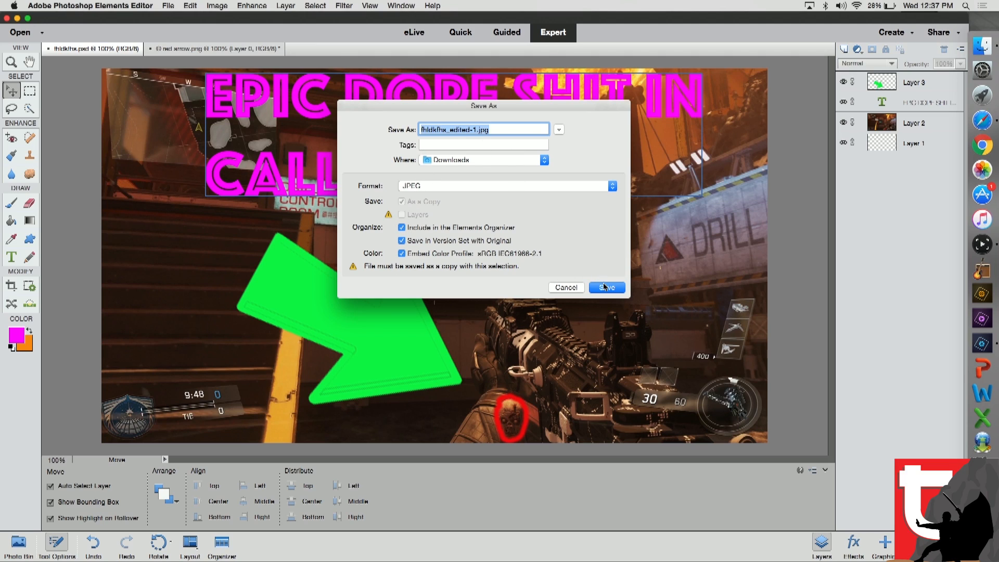
pyautogui.click(607, 287)
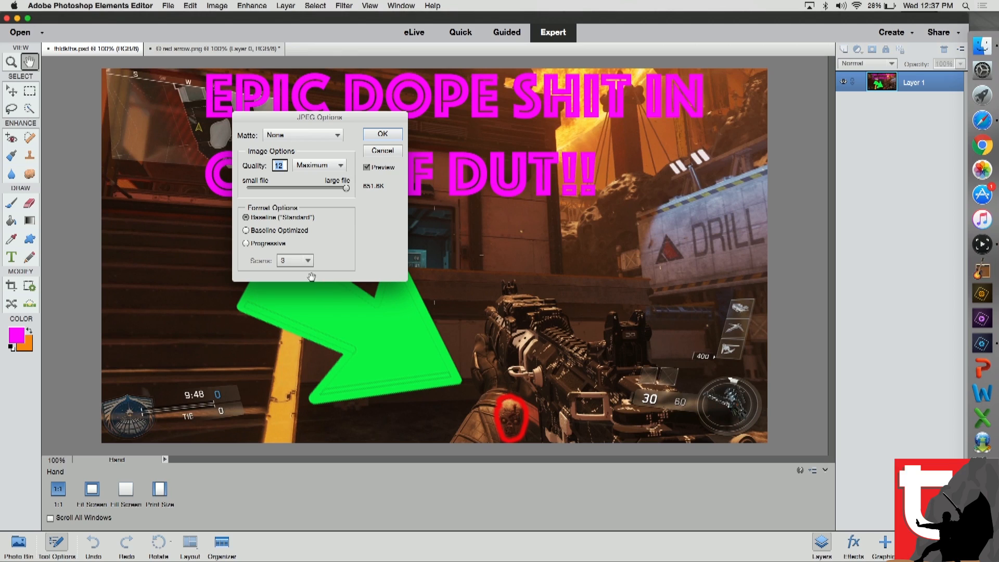
pyautogui.click(380, 134)
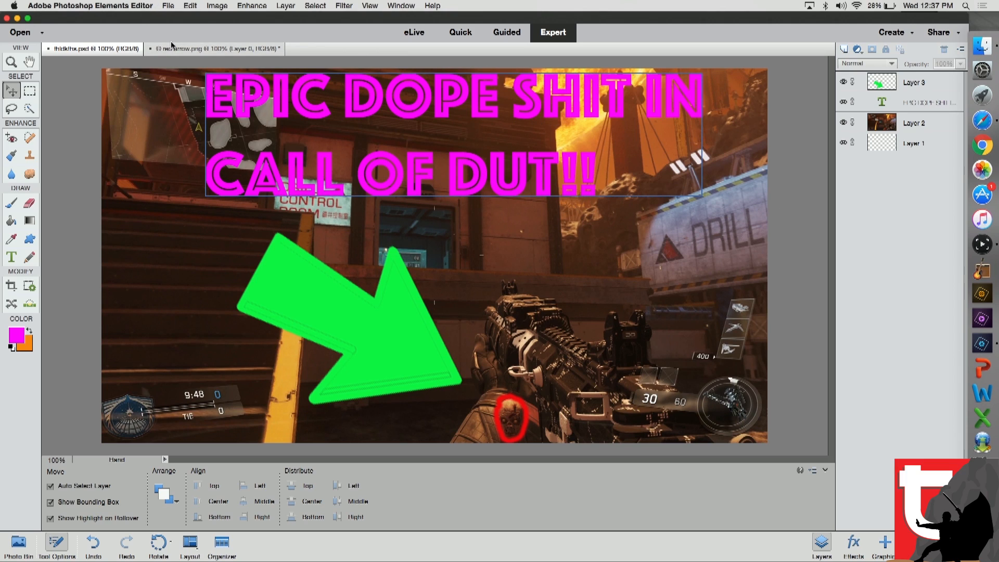
# - Close red arrow.png without saving its changes and close fhldkfhs.psd
pyautogui.click(150, 49)
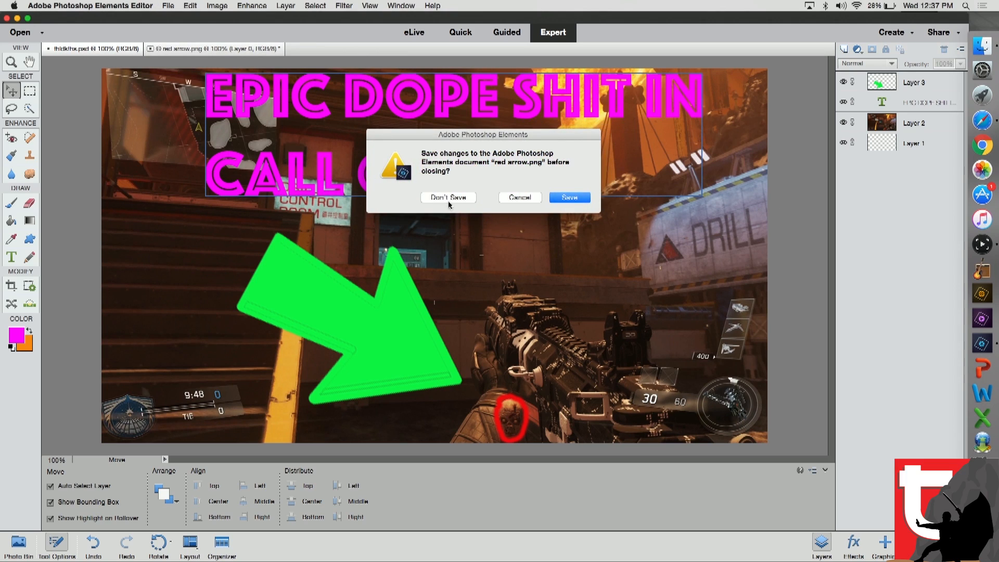
pyautogui.click(449, 197)
pyautogui.click(48, 49)
# - Open the exported fhldkfhs_edited-1.jpg from all files
pyautogui.click(21, 32)
pyautogui.click(355, 70)
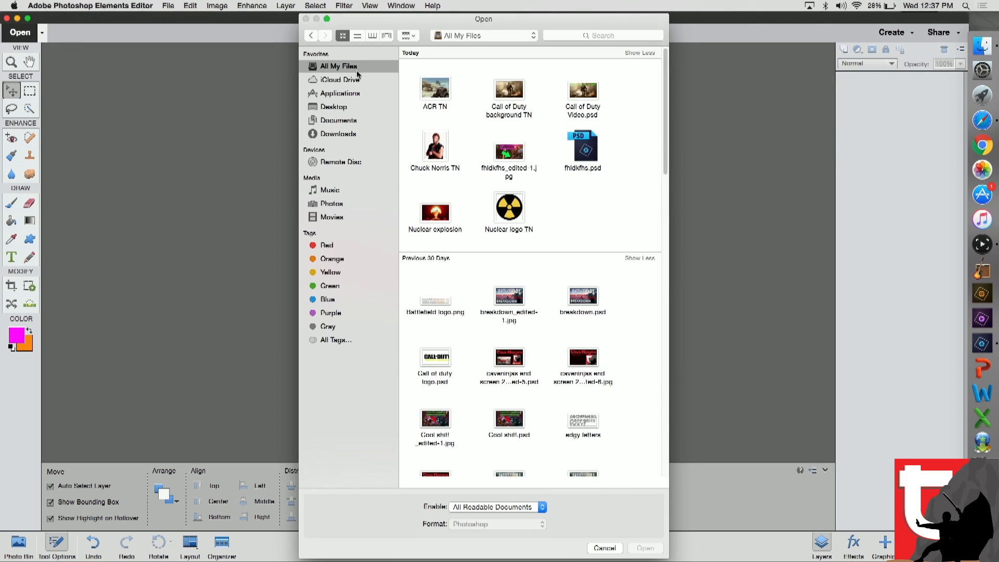
pyautogui.doubleClick(516, 155)
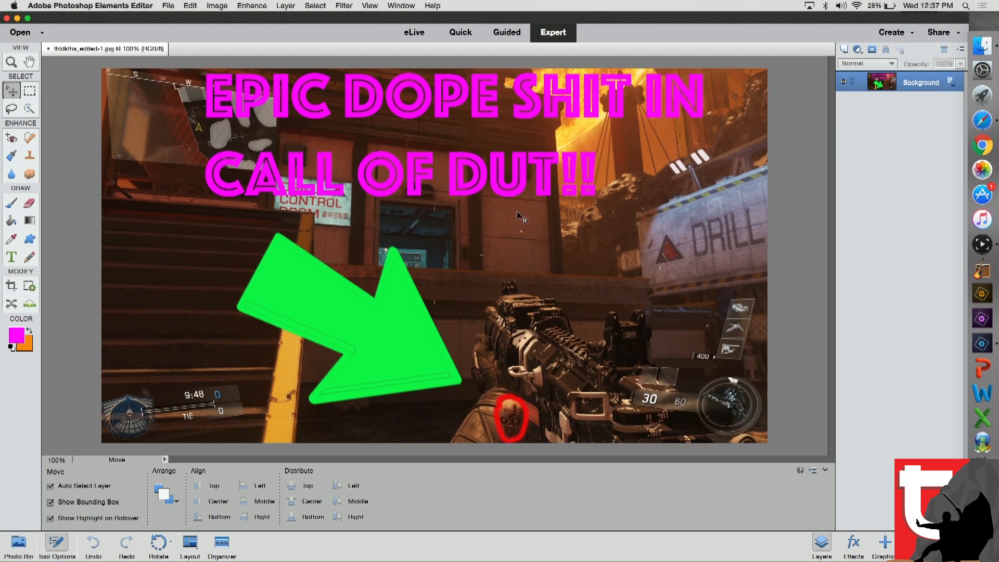
# - Try to move the title text in the exported JPEG
pyautogui.moveTo(510, 165); pyautogui.dragTo(683, 295)
pyautogui.click(530, 217)
# - Open fhldkfhs.psd from all files and compare its layers with the single-layer fhldkfhs_edited-1.jpg
pyautogui.click(20, 33)
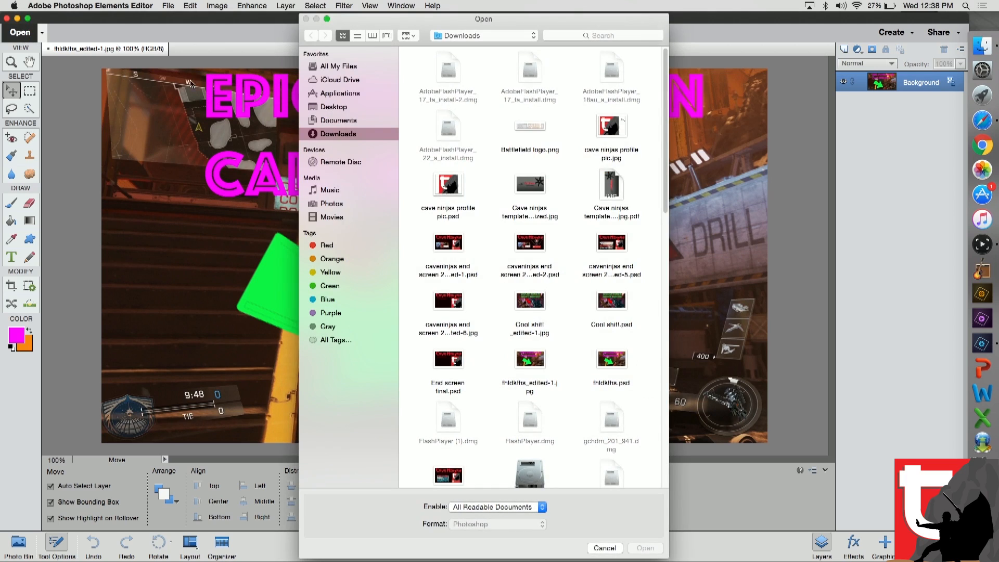
pyautogui.click(341, 67)
pyautogui.doubleClick(572, 151)
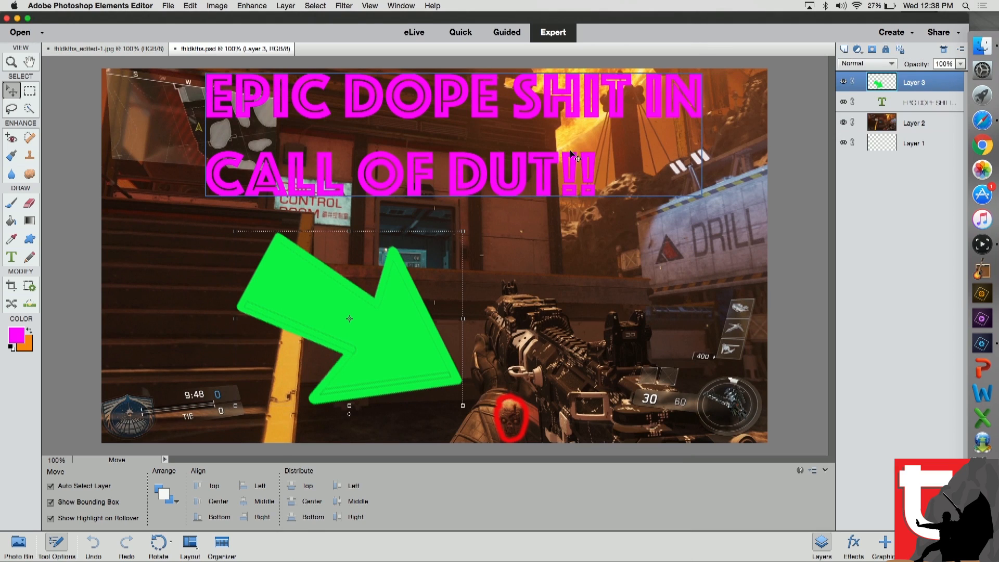
pyautogui.click(128, 50)
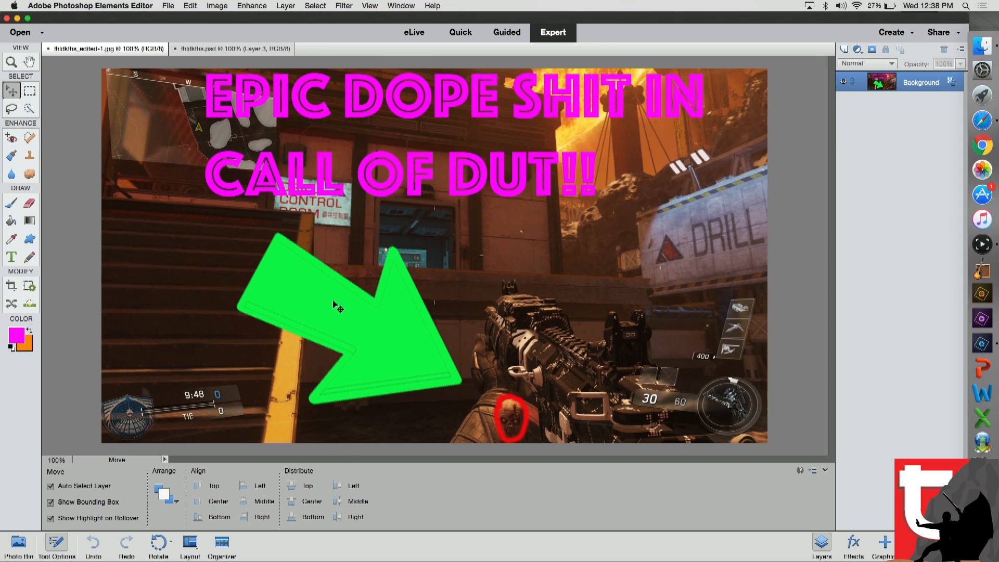
pyautogui.click(245, 49)
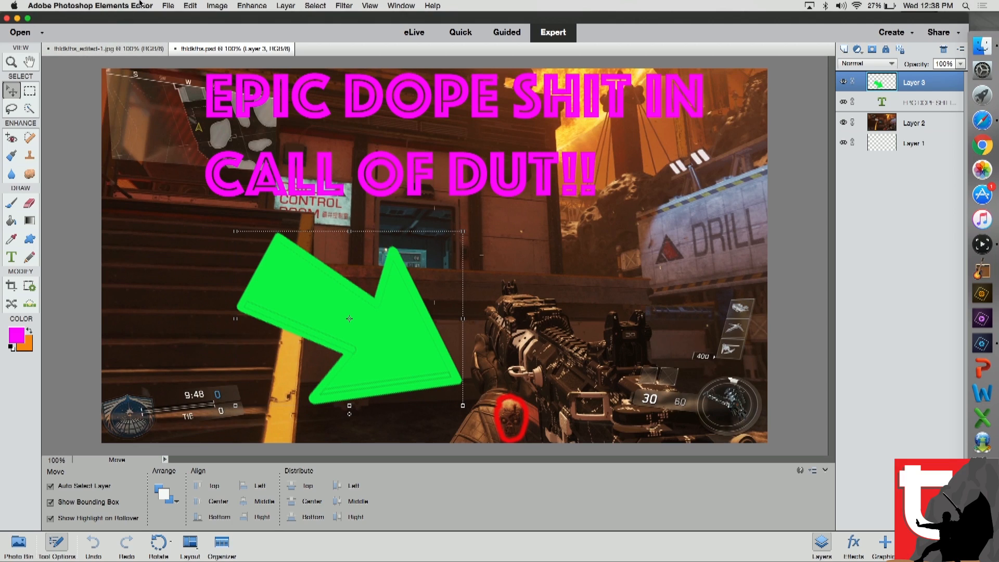
# - Close both thumbnail documents and create a blank 1280 x 720 pixel file at 300 pixels/inch with transparent background
pyautogui.click(175, 49)
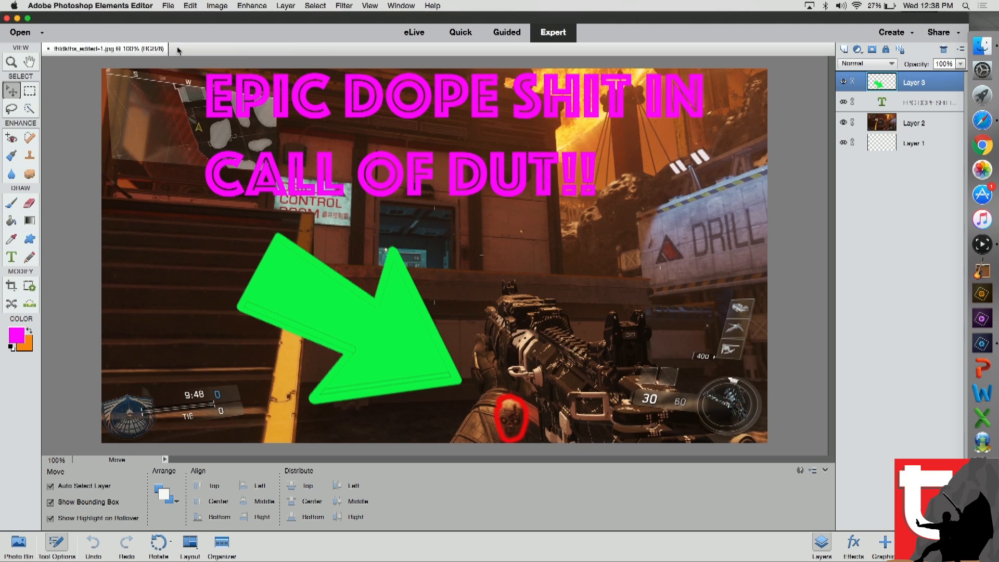
pyautogui.click(49, 49)
pyautogui.click(168, 6)
pyautogui.moveTo(177, 18)
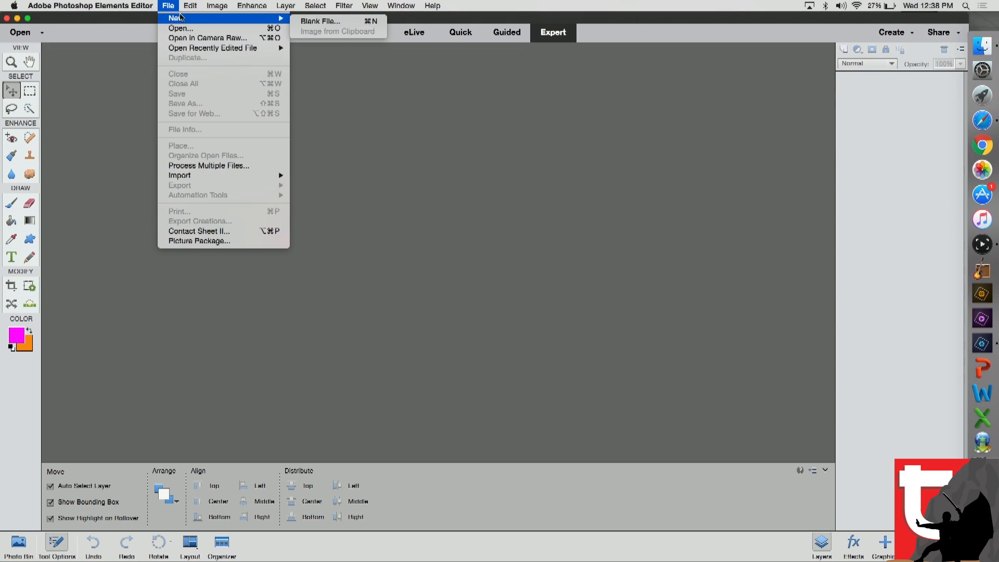
pyautogui.click(314, 22)
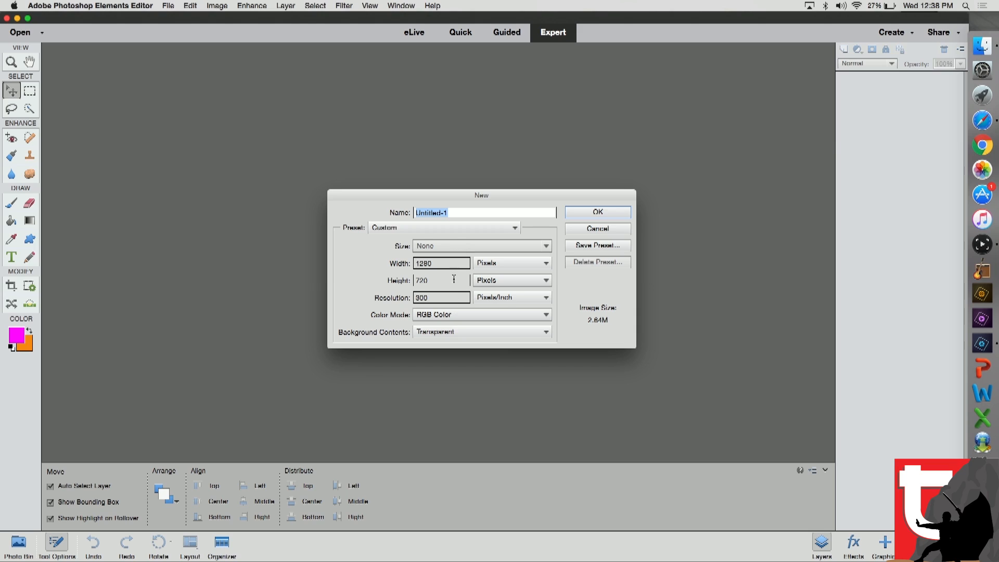
pyautogui.click(598, 212)
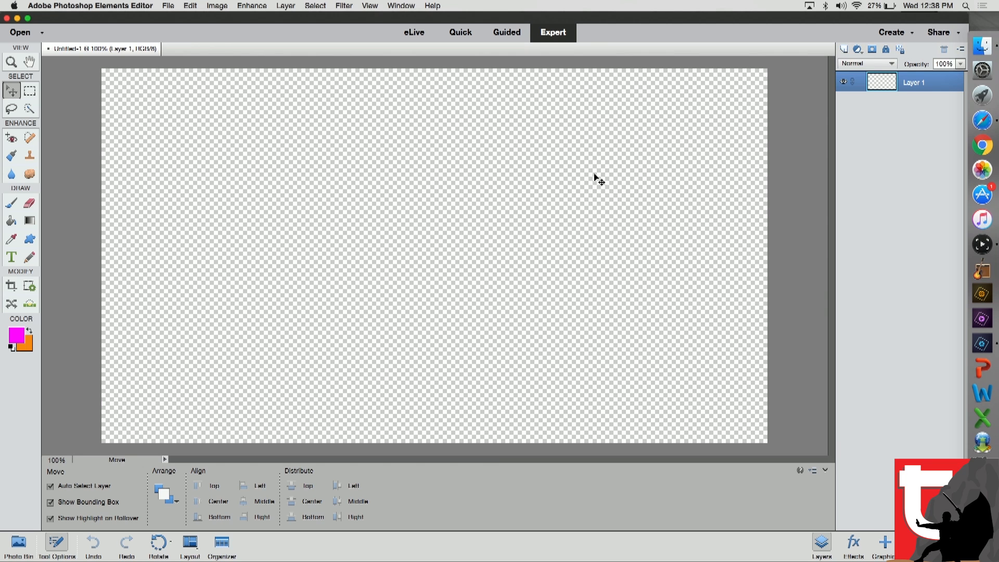
# - Open universe.jpg from all files, place it in the blank document so it fills the canvas, and close the source image
pyautogui.click(20, 32)
pyautogui.click(338, 66)
pyautogui.scroll(-10, 545, 216)
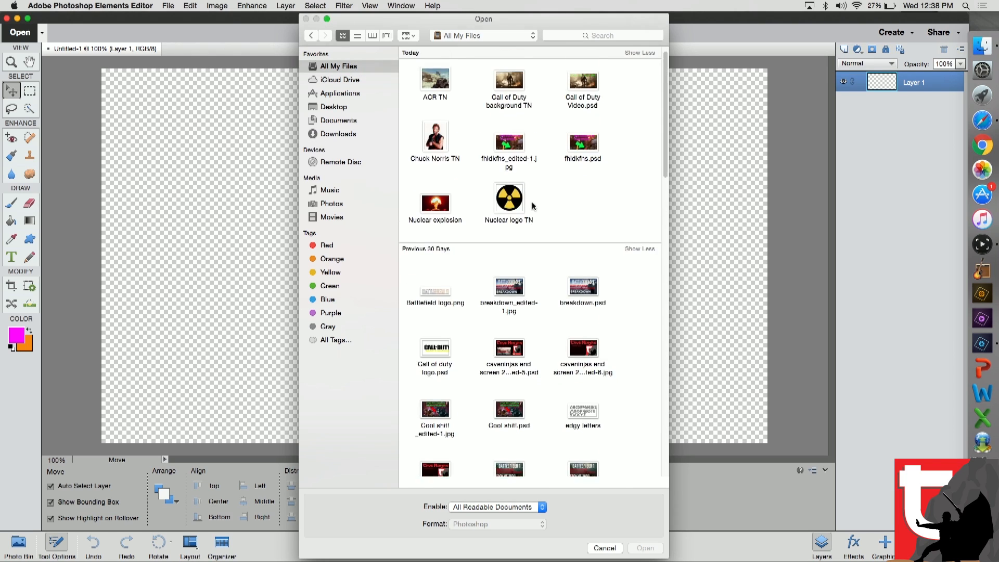
pyautogui.scroll(-2, 545, 216)
pyautogui.scroll(-1, 591, 256)
pyautogui.doubleClick(582, 196)
pyautogui.moveTo(175, 81); pyautogui.dragTo(399, 137)
pyautogui.click(238, 51)
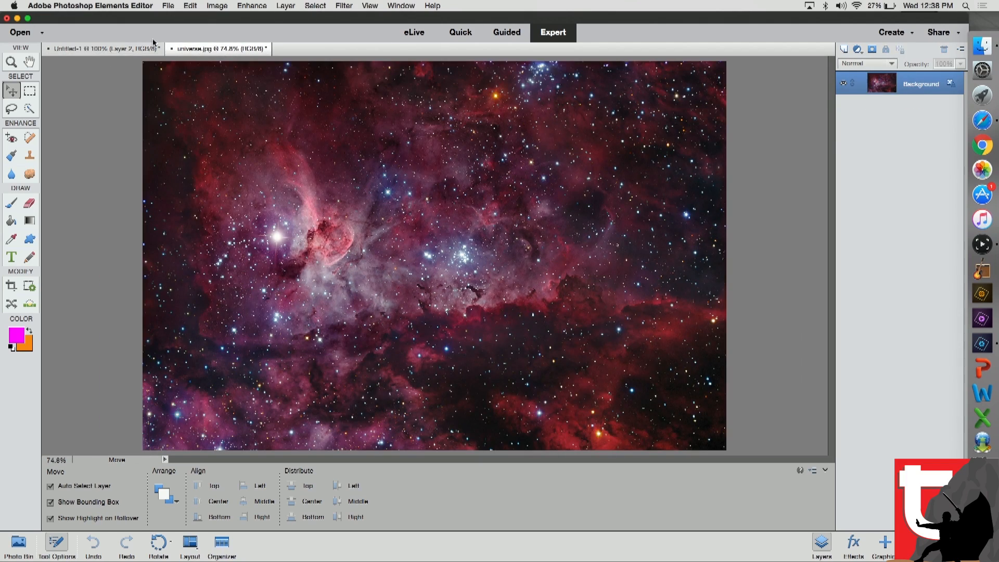
pyautogui.click(173, 49)
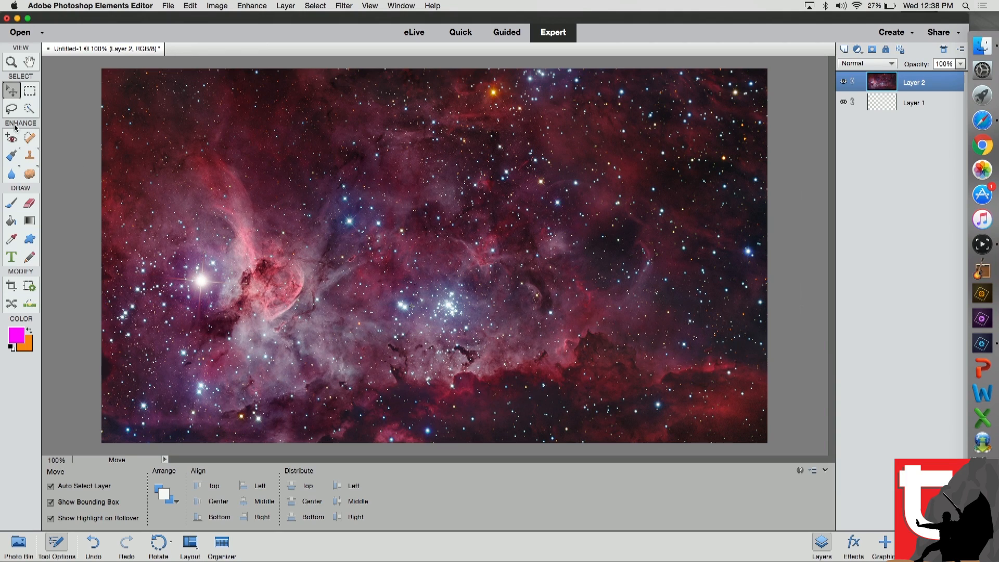
# - Paint a freehand magenta 13 px brush stroke across the space background and add the text "JHGJHGHJG" above it
pyautogui.click(13, 204)
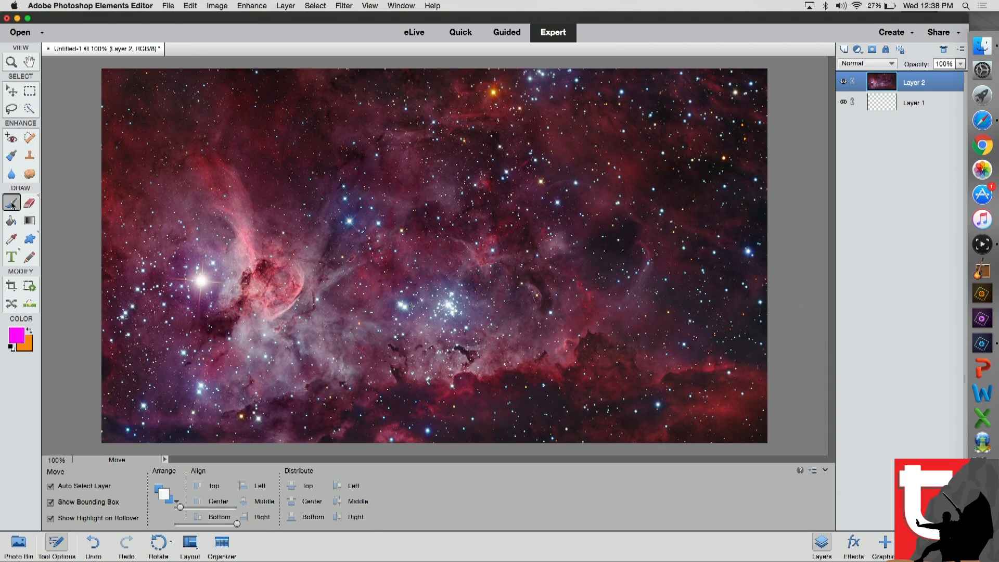
pyautogui.moveTo(196, 197)
pyautogui.mouseDown()
pyautogui.moveTo(415, 190)
pyautogui.moveTo(454, 219)
pyautogui.moveTo(384, 154)
pyautogui.moveTo(498, 177)
pyautogui.mouseUp()
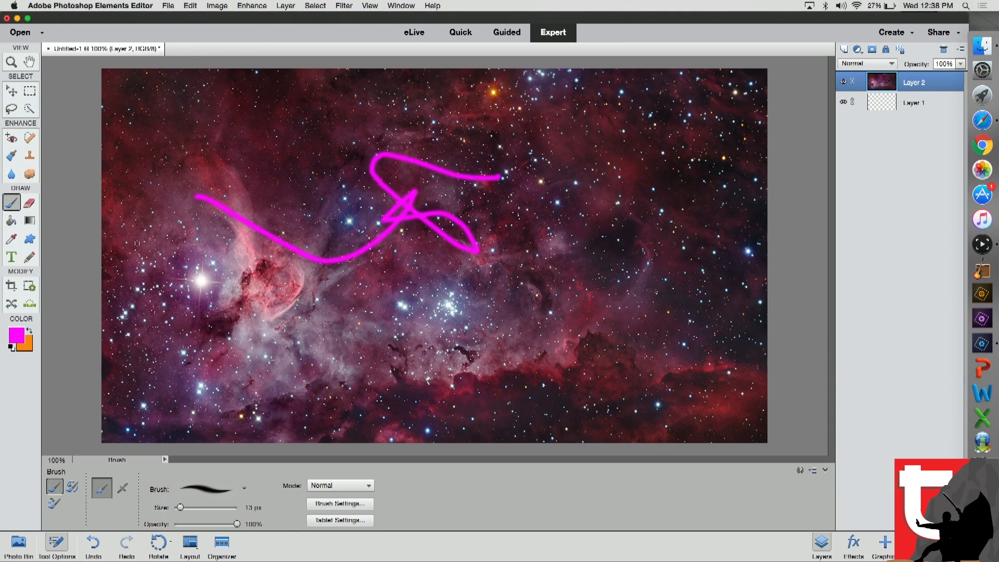
pyautogui.click(12, 256)
pyautogui.click(324, 145)
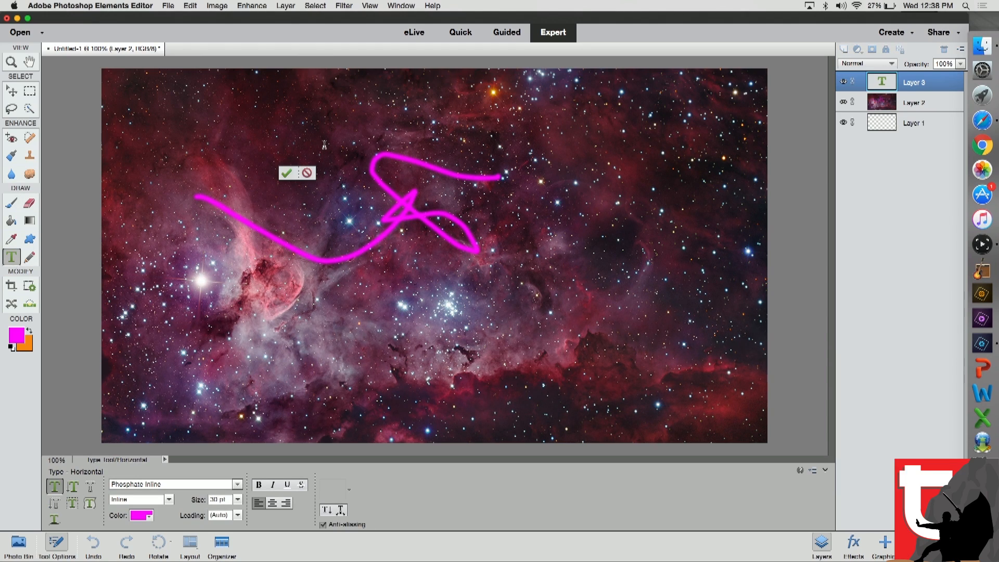
pyautogui.write('JHGJHGHJG')
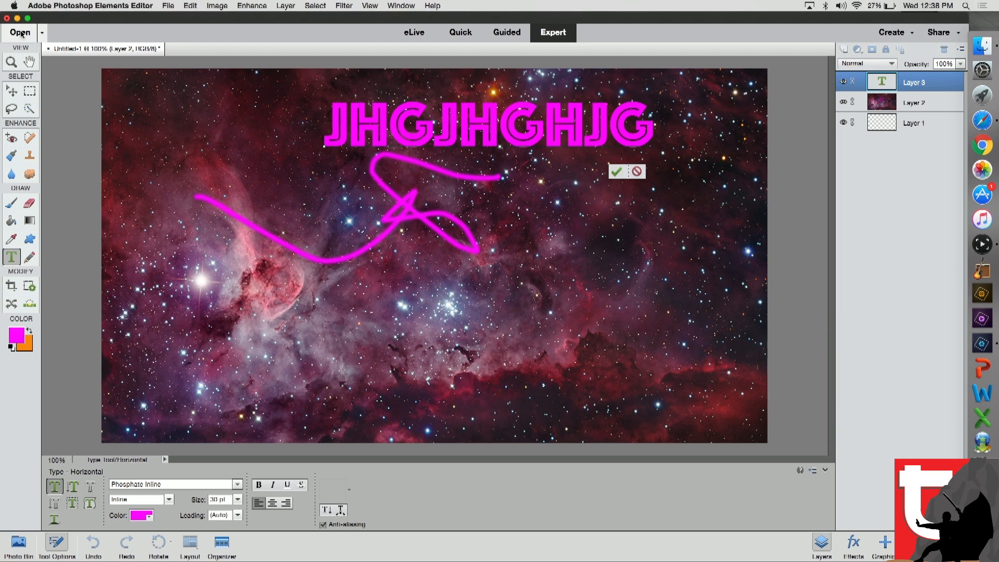
pyautogui.click(618, 171)
# - Open Volk.png from Downloads and select the whole rifle with the Quick Selection tool
pyautogui.click(20, 31)
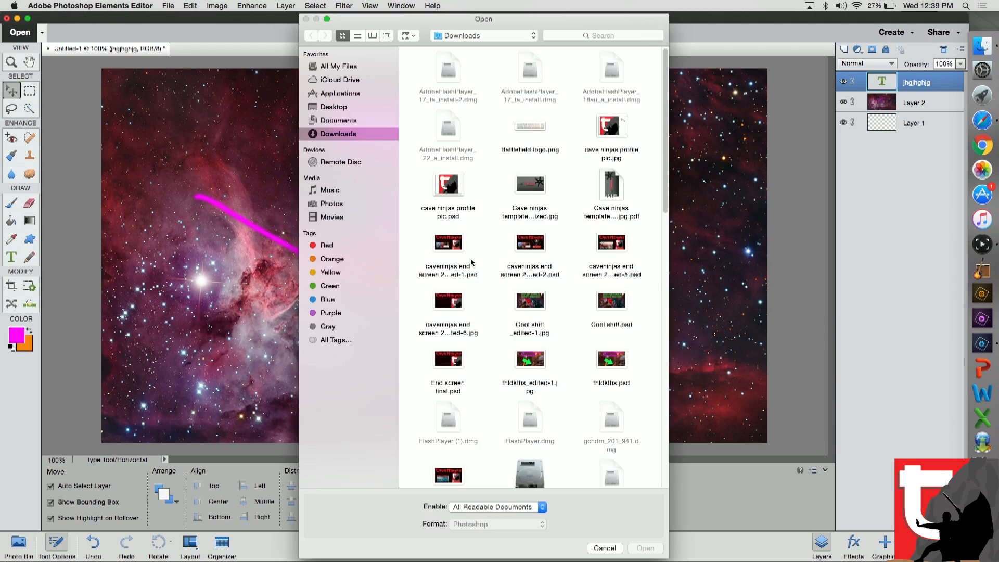
pyautogui.scroll(-15, 515, 216)
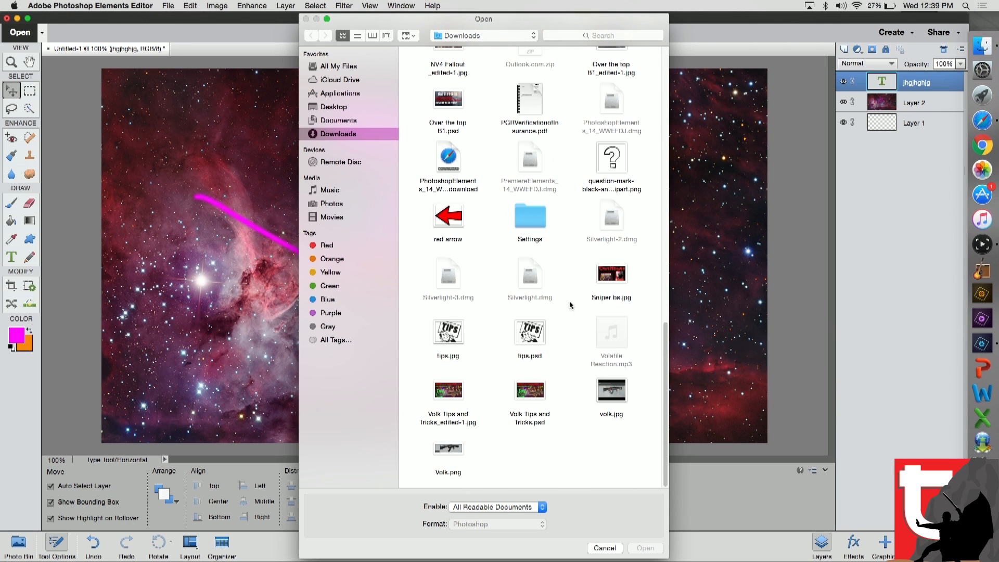
pyautogui.doubleClick(445, 449)
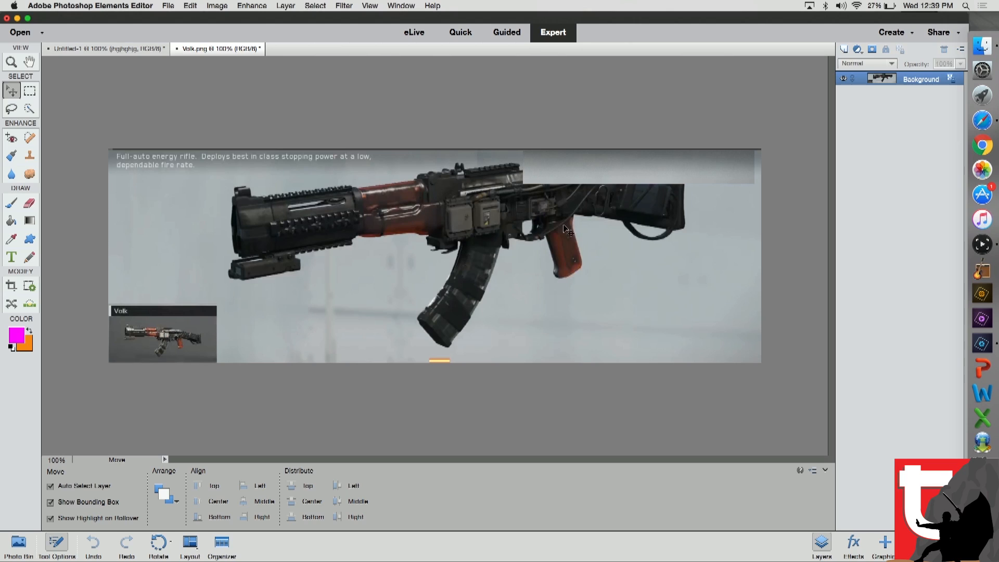
pyautogui.click(30, 107)
pyautogui.moveTo(350, 237)
pyautogui.mouseDown()
pyautogui.moveTo(333, 219)
pyautogui.moveTo(373, 203)
pyautogui.moveTo(547, 193)
pyautogui.moveTo(631, 201)
pyautogui.mouseUp()
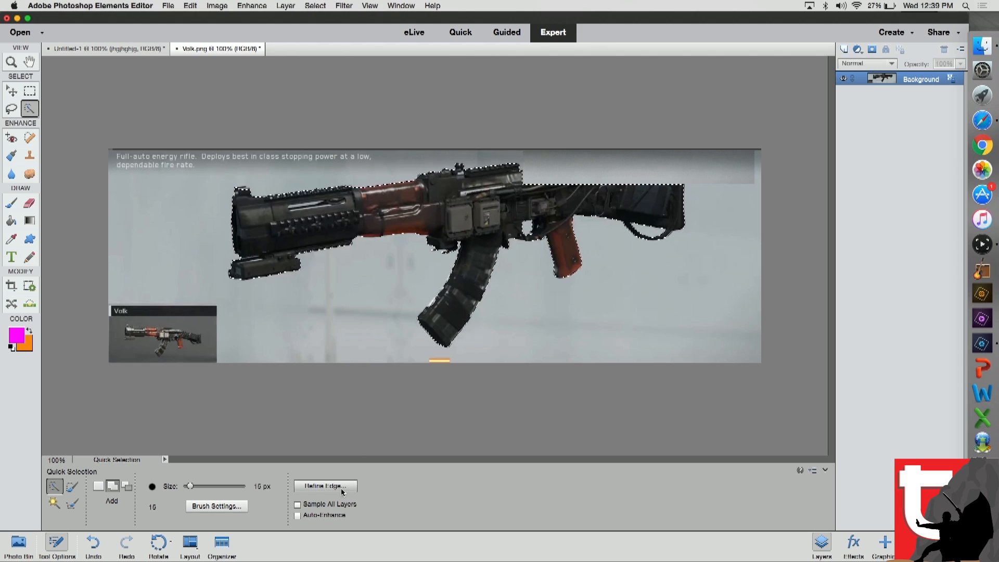
# - Output the rifle selection to a new layer with Refine Edge and move the cutout below the text in Untitled-1
pyautogui.click(325, 486)
pyautogui.click(497, 363)
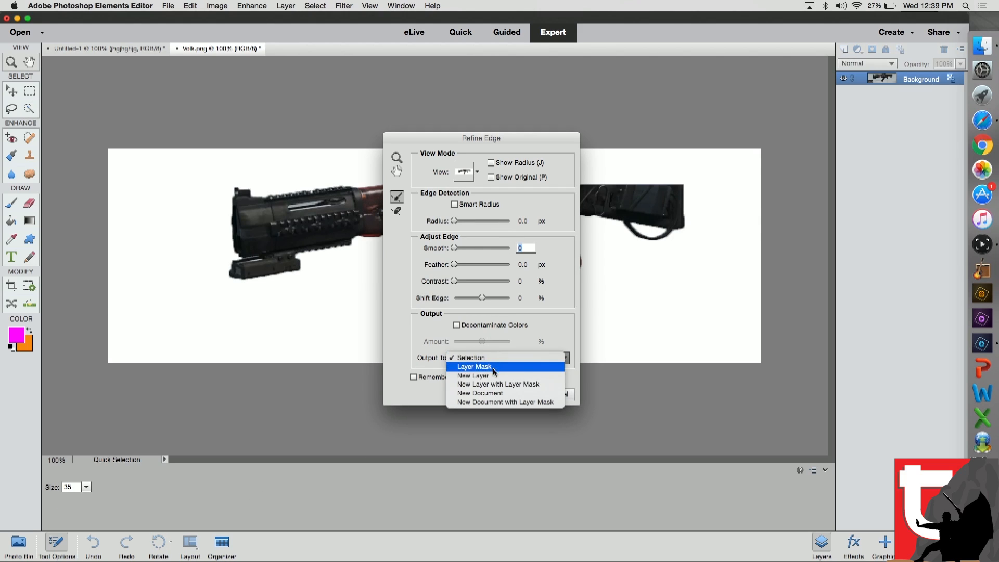
pyautogui.click(497, 375)
pyautogui.click(519, 394)
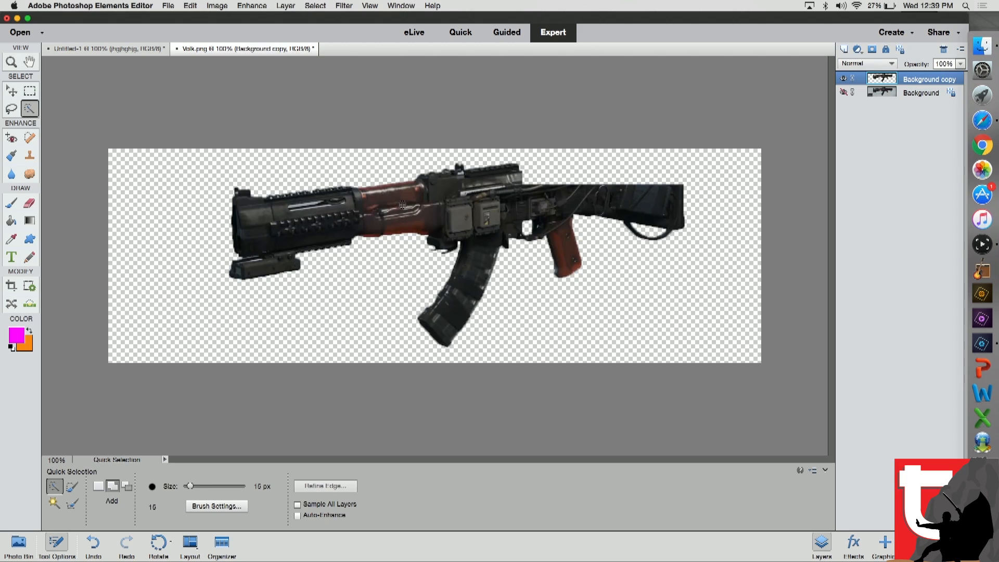
pyautogui.press('v')
pyautogui.moveTo(499, 211); pyautogui.dragTo(488, 295)
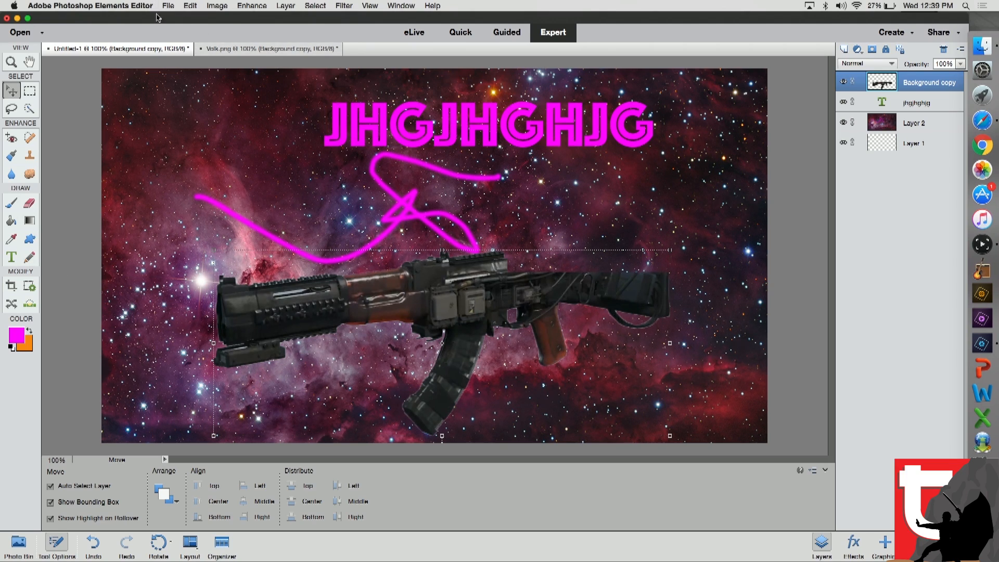
# - Close the editor window without saving the two open documents
pyautogui.click(7, 18)
pyautogui.click(446, 195)
pyautogui.click(446, 195)
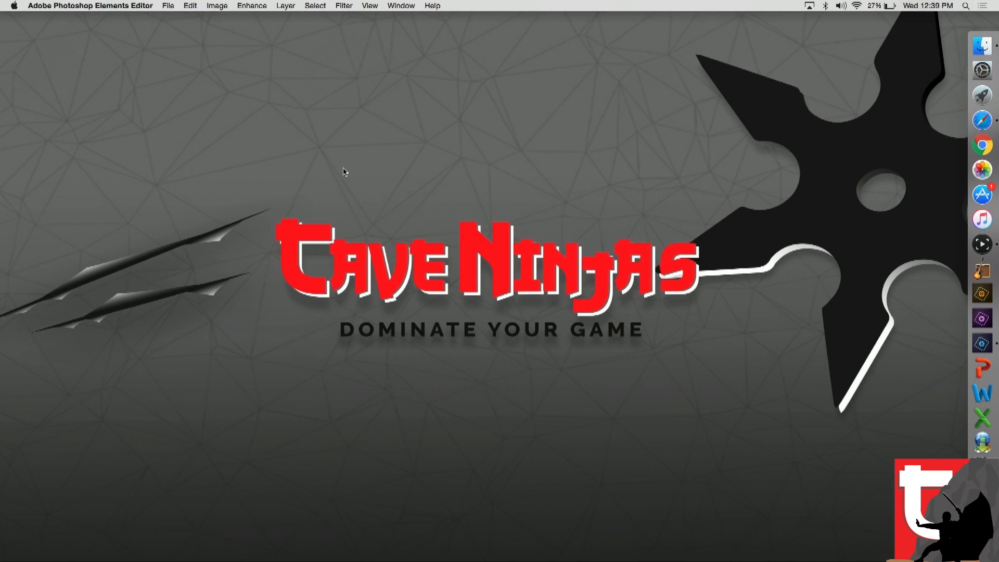